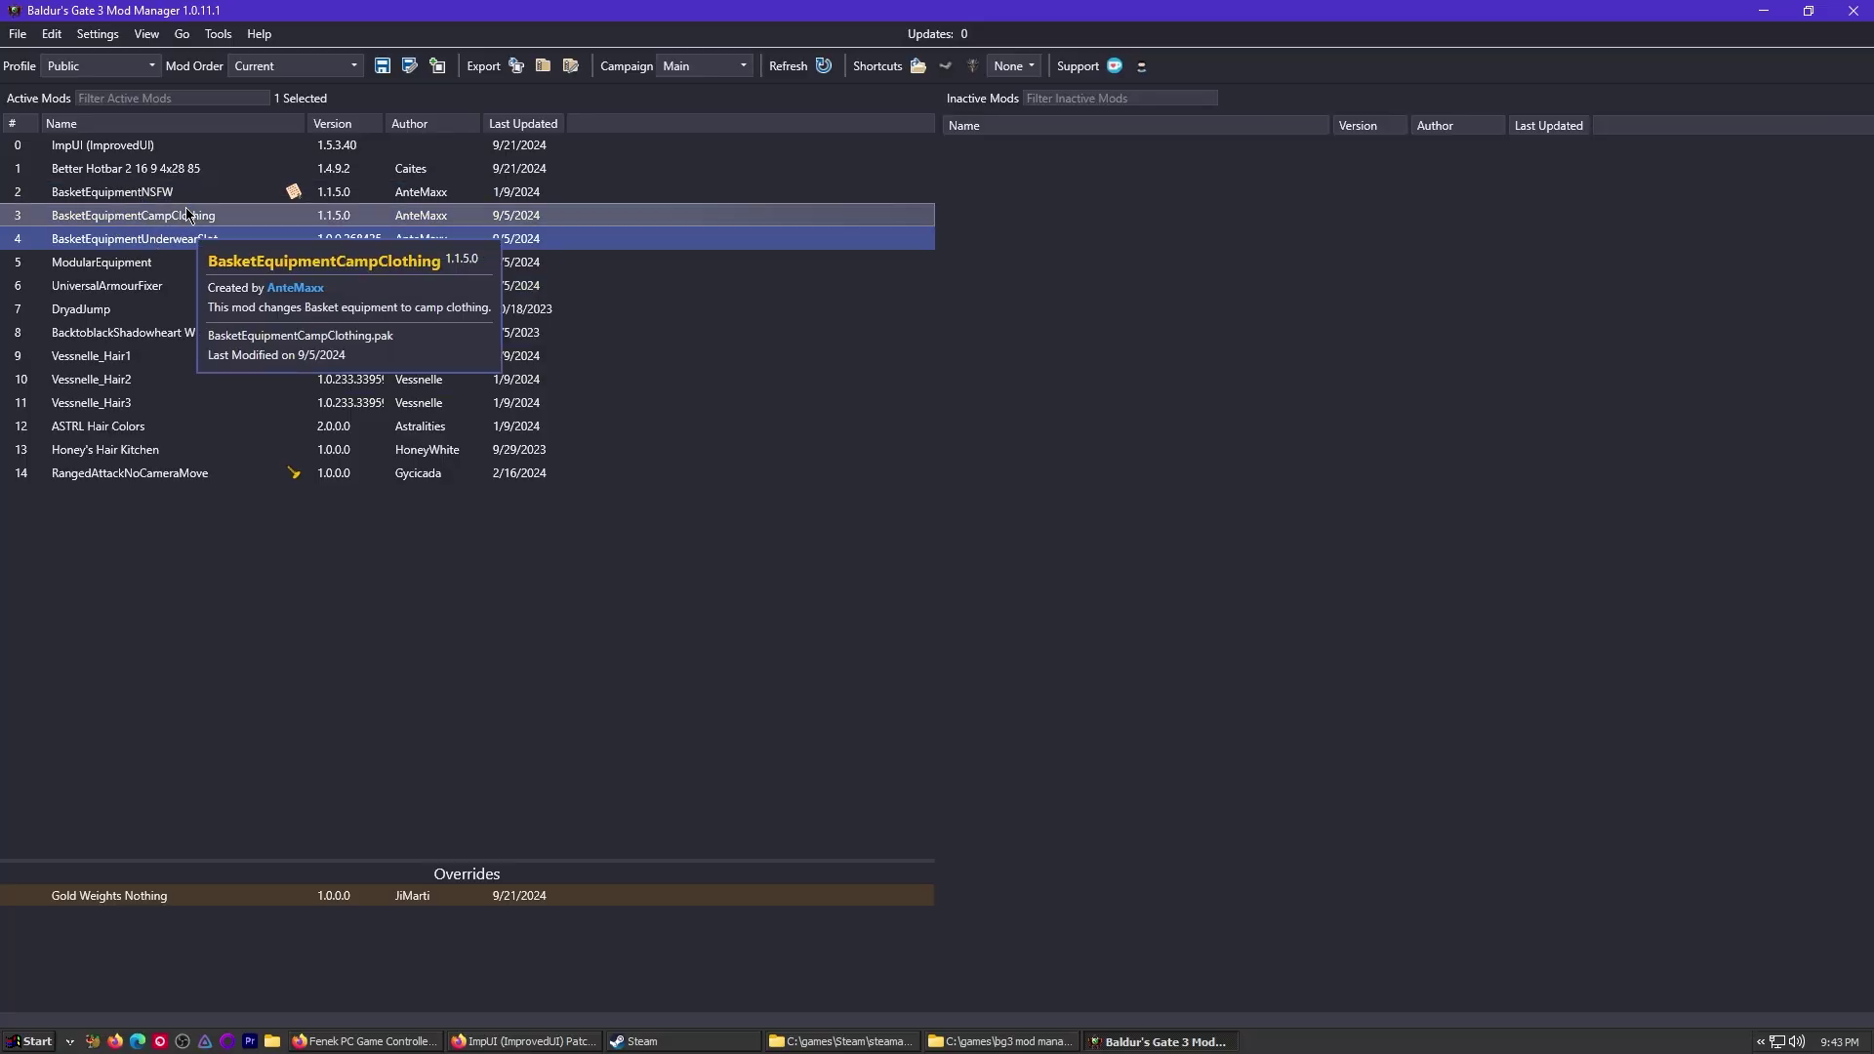
- Select the BasketEquipmentCampClothing mod, and load the Ebonlake Grotto manual save in Baldur's Gate 3
left_click(182, 222)
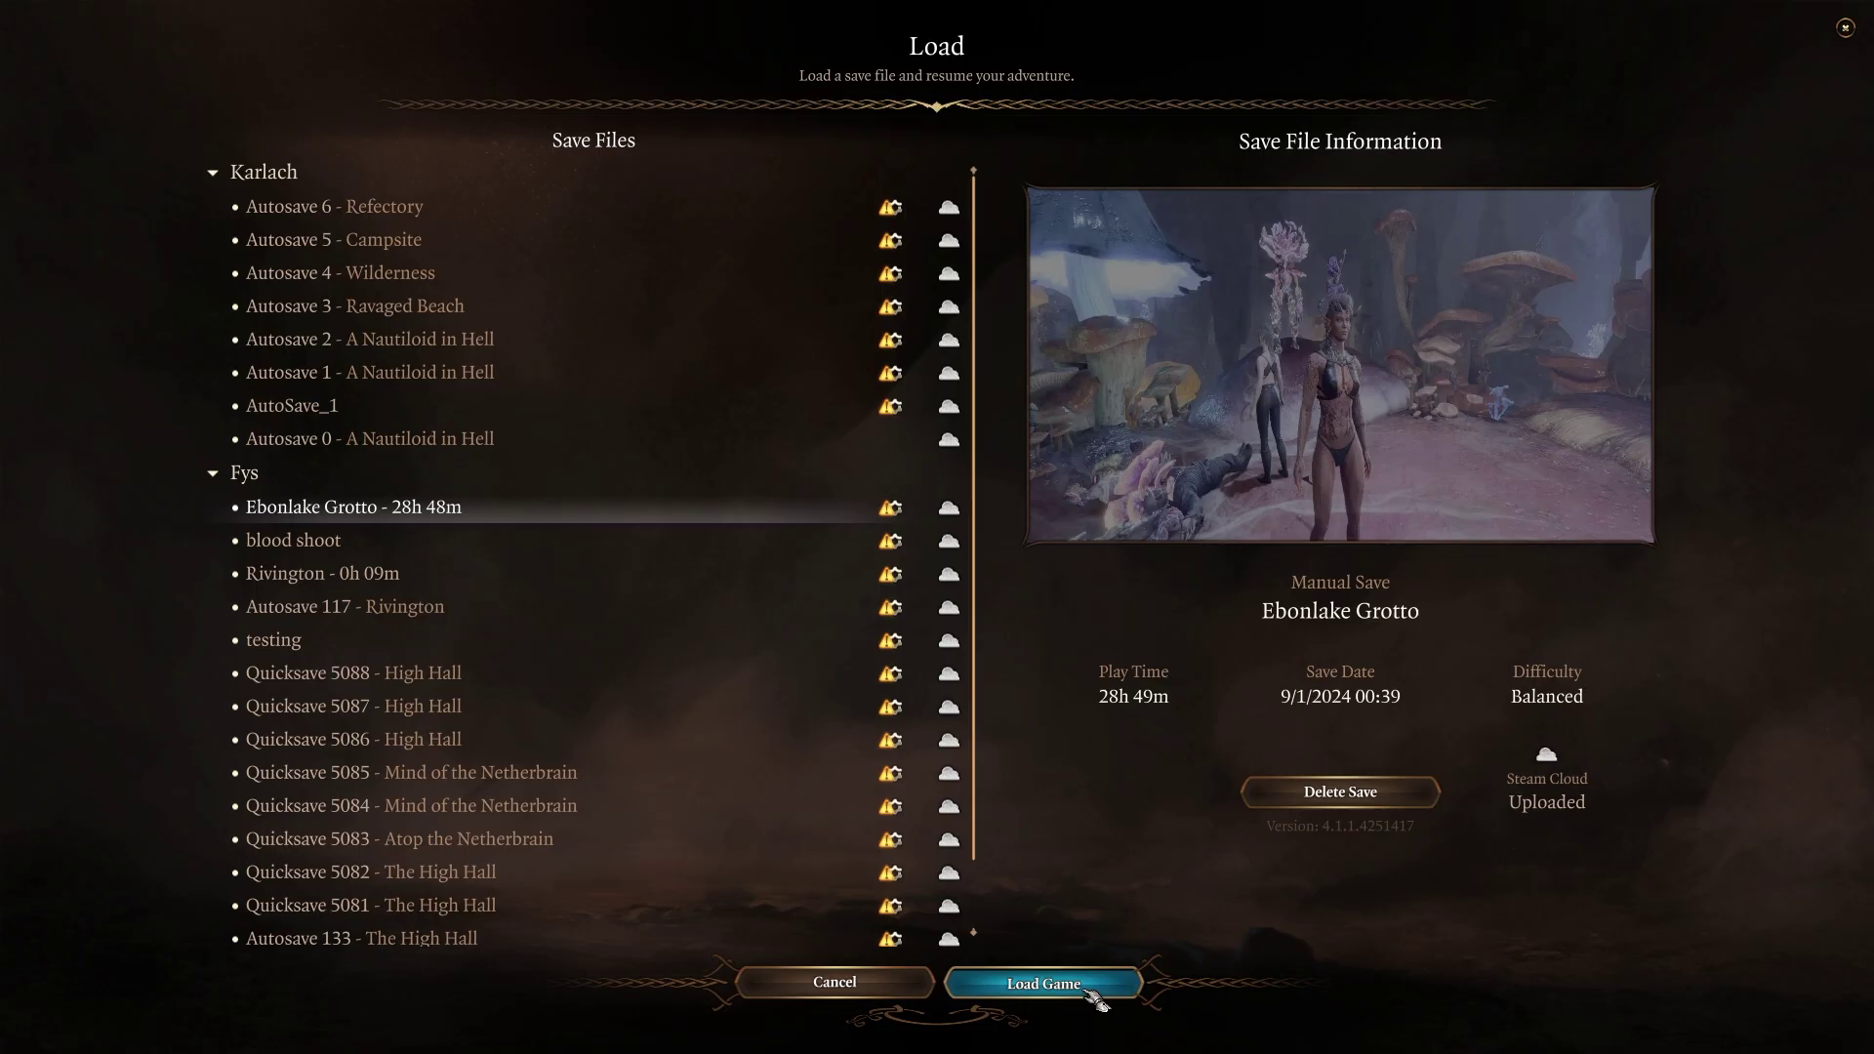
left_click(981, 988)
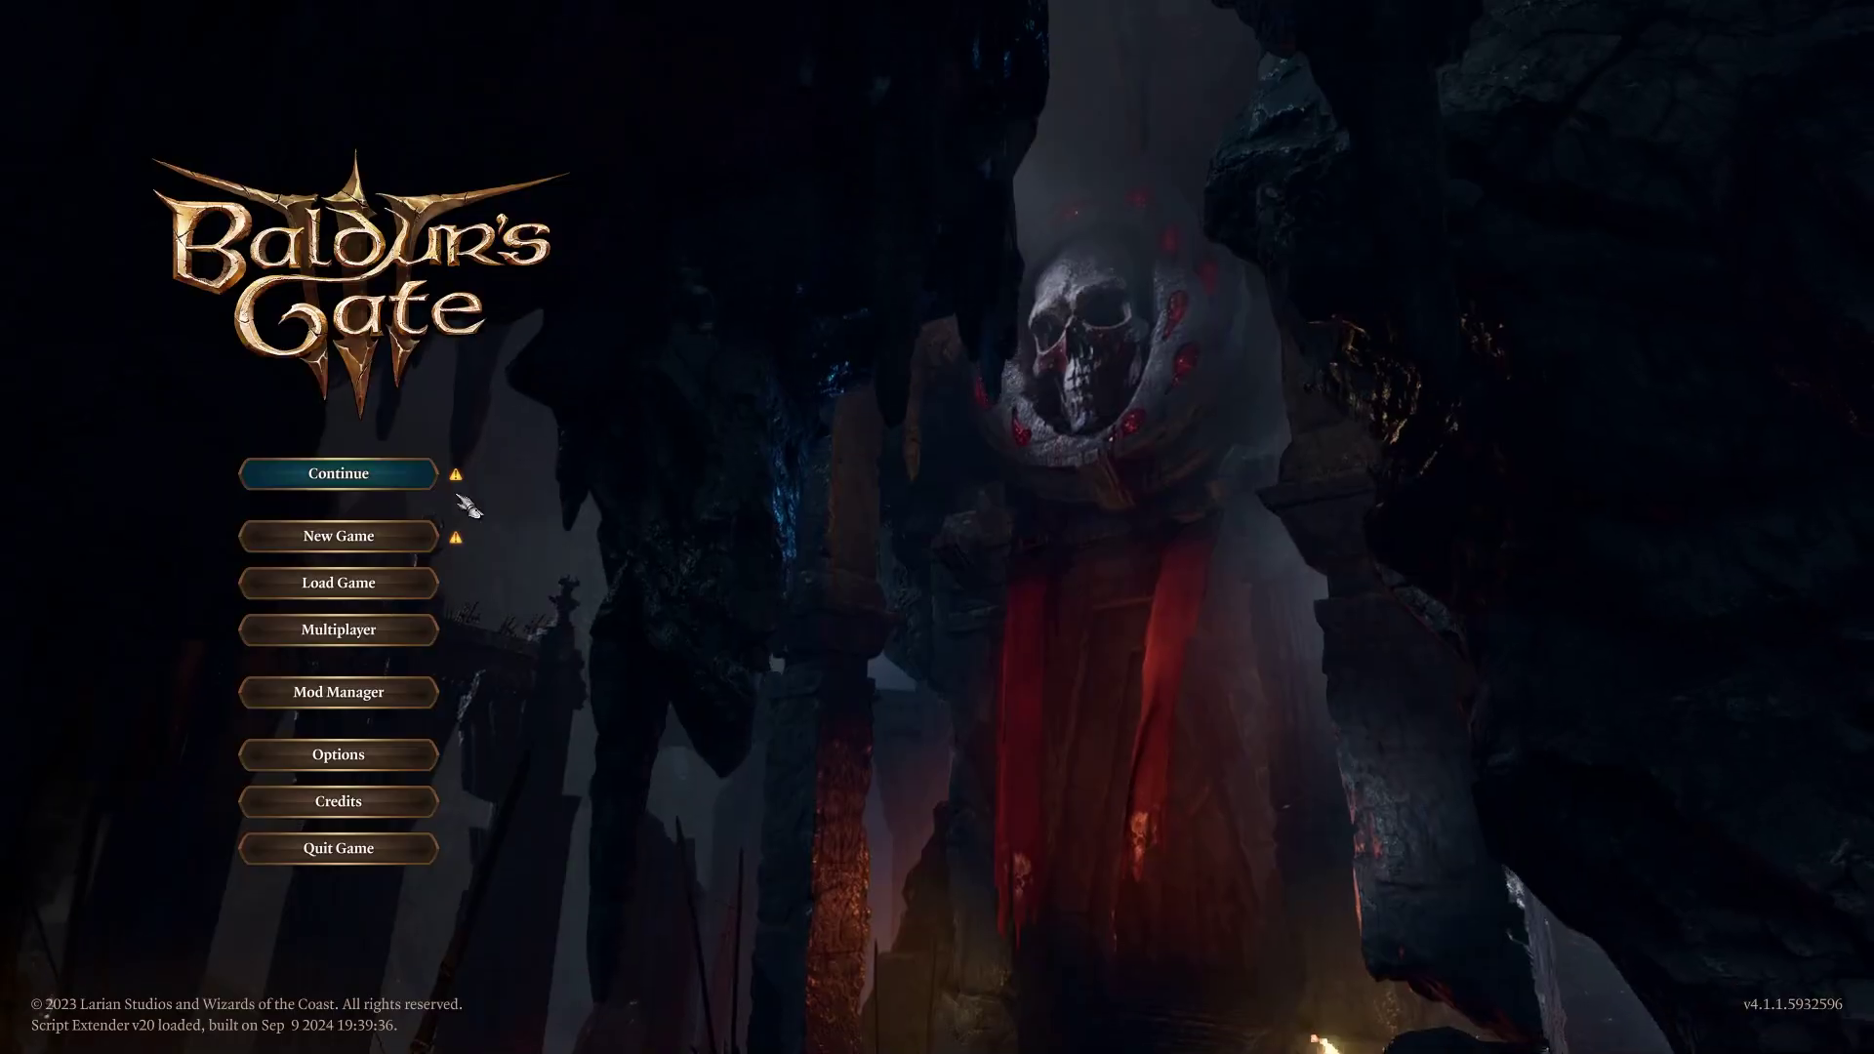
- Open the game's built-in Mod Manager, accept its privacy policy and terms of use, and browse the available mods
left_click(421, 699)
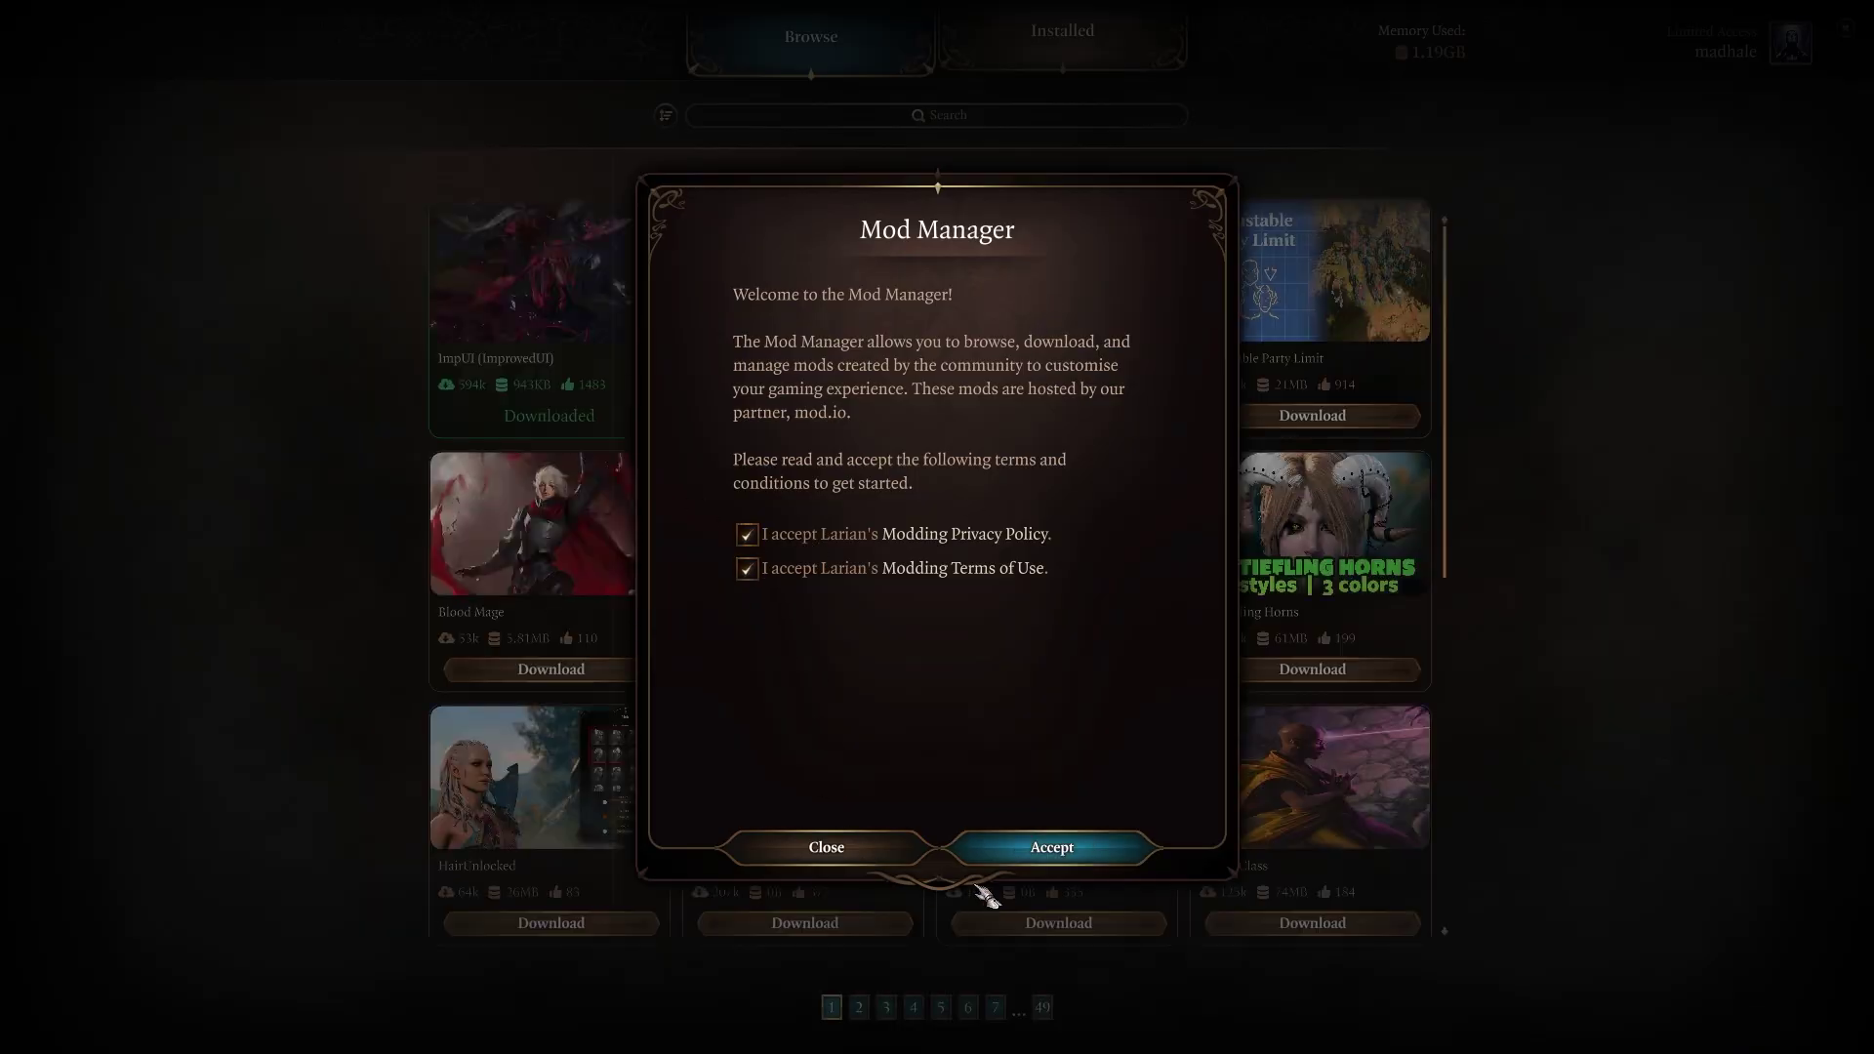
left_click(986, 857)
scroll(1195, 759, "down", 6)
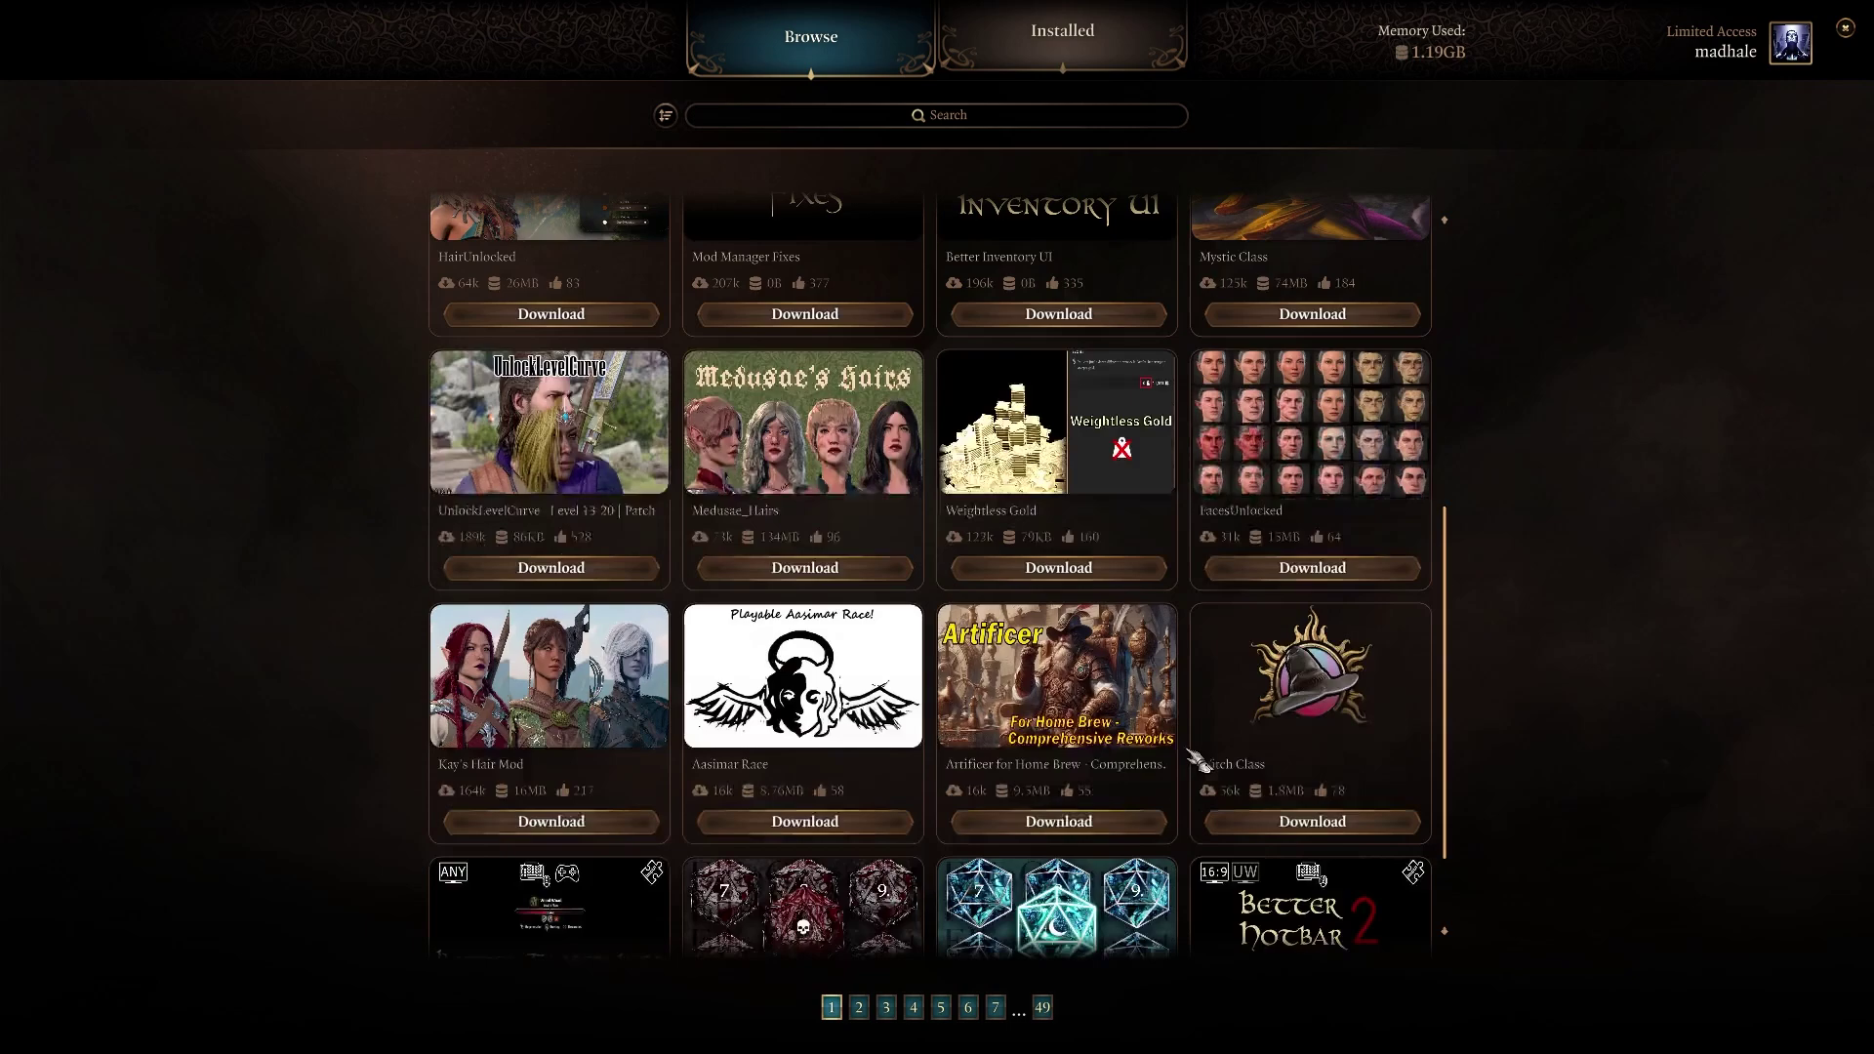
scroll(1196, 759, "up", 9)
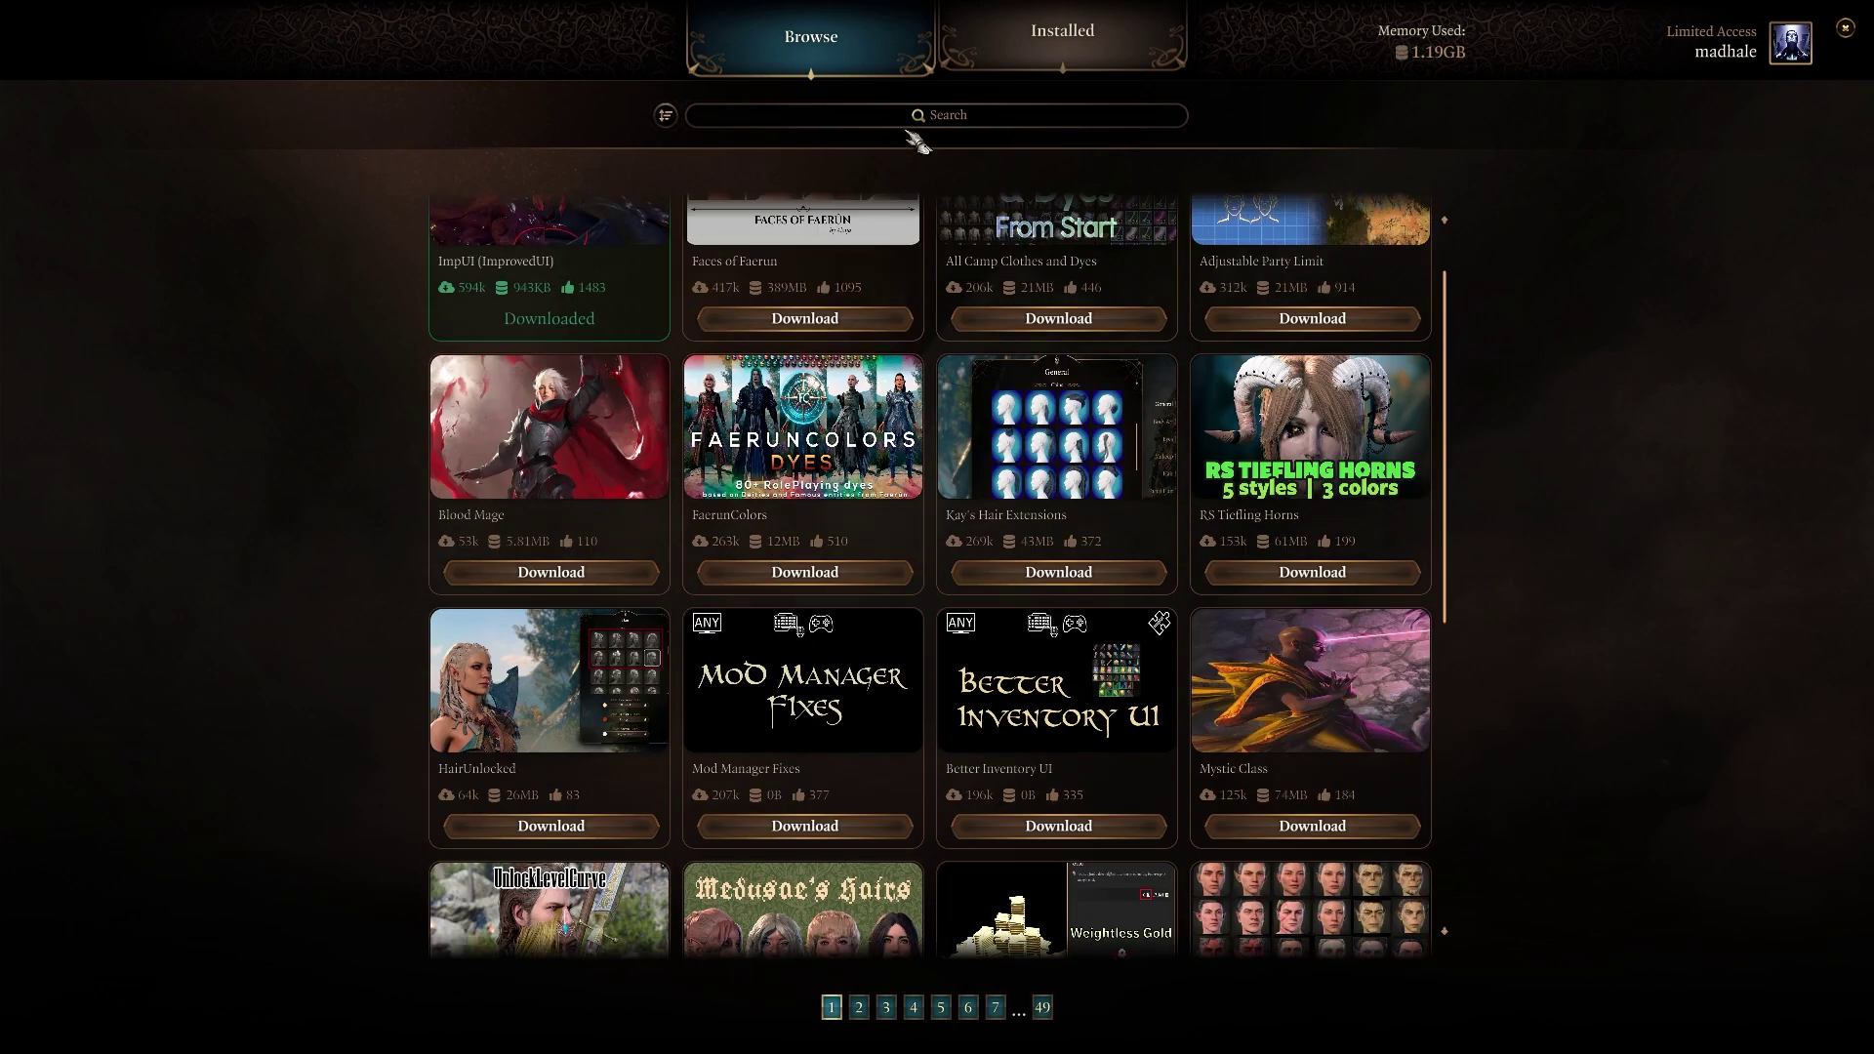
scroll(888, 628, "up", 1)
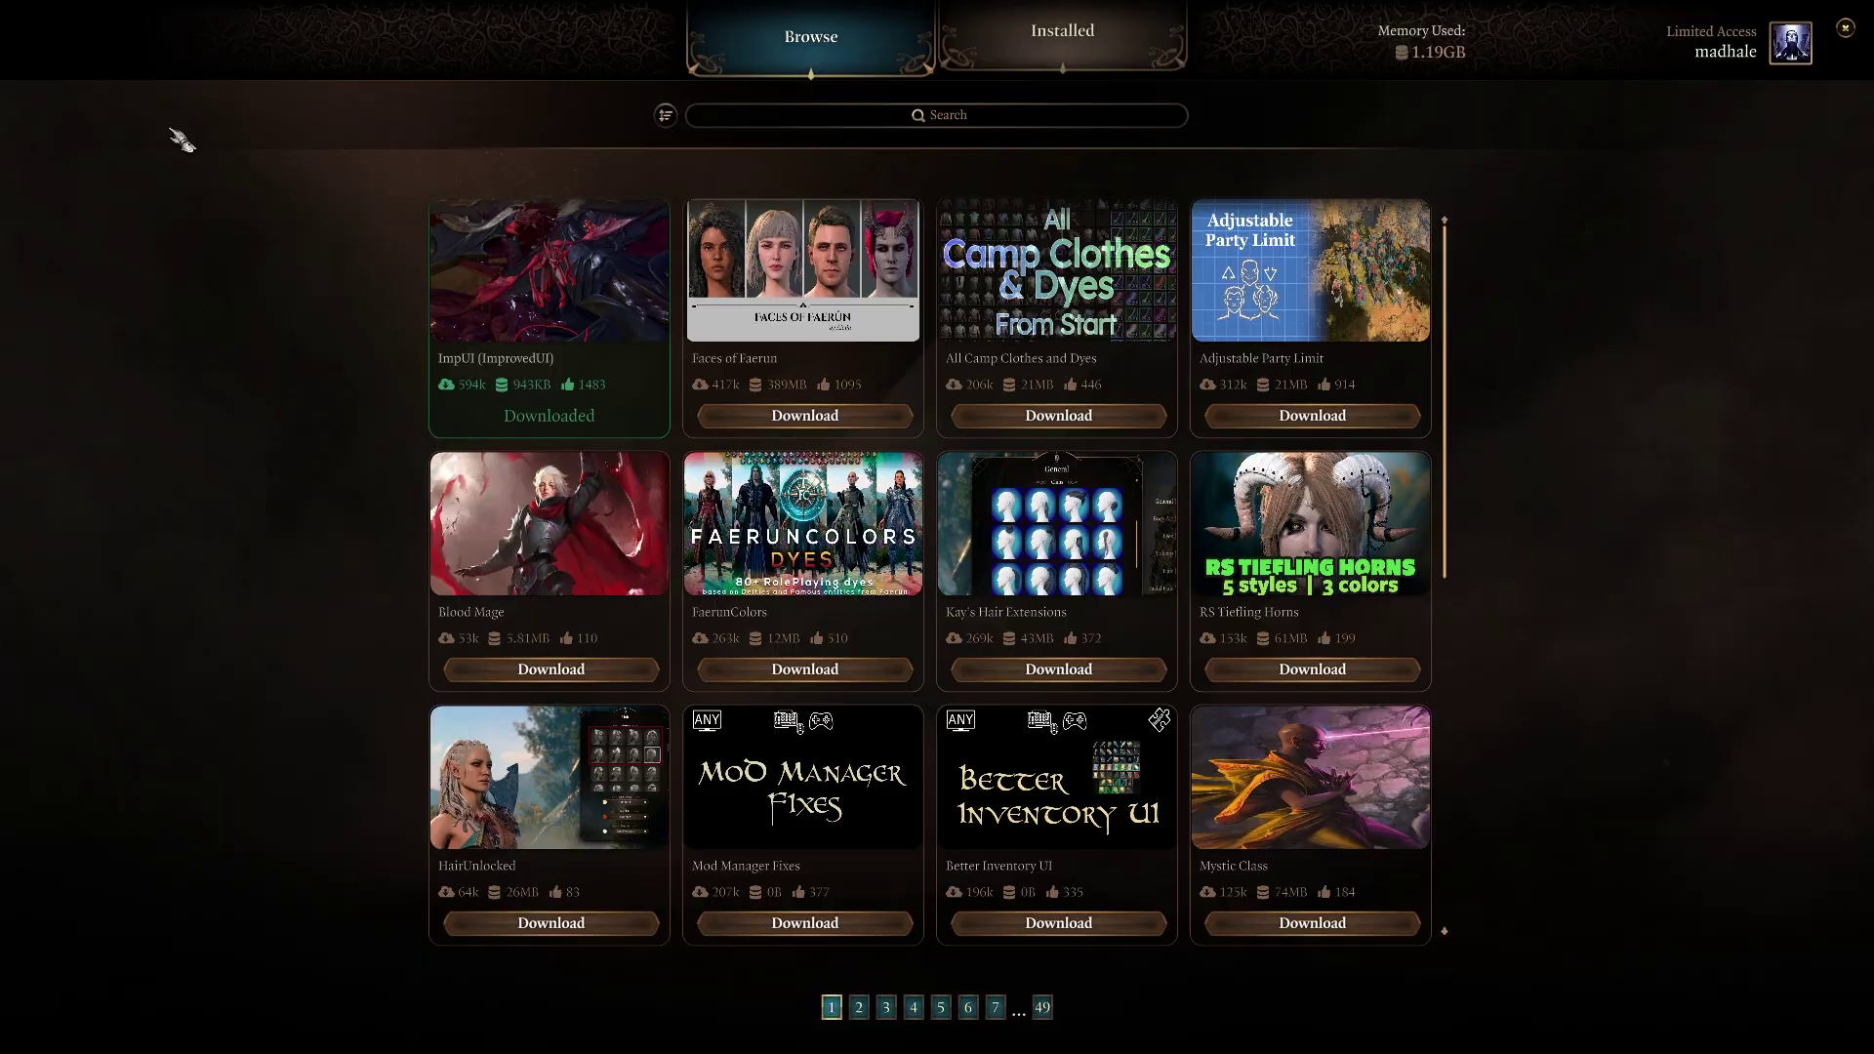
key("Escape")
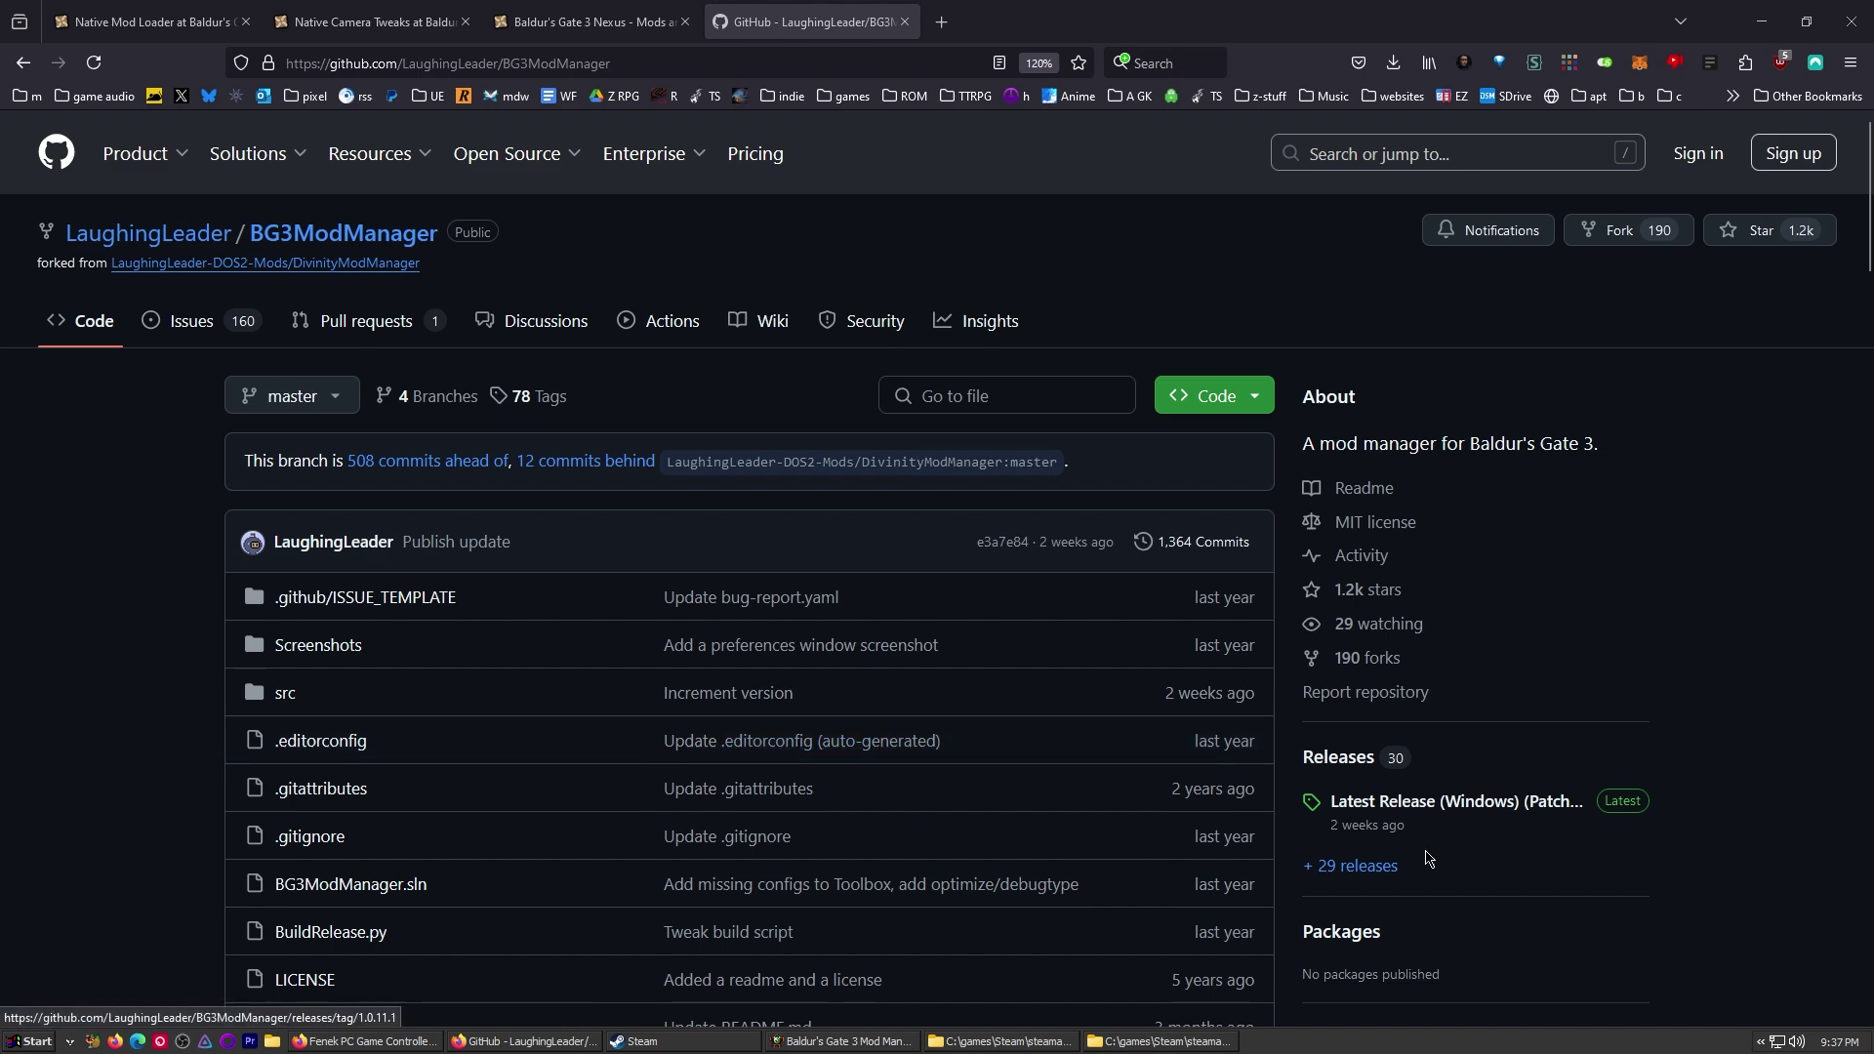
- Look over the LaughingLeader/BG3ModManager repository in the browser and open its latest Windows release
scroll(1406, 874, "down", 2)
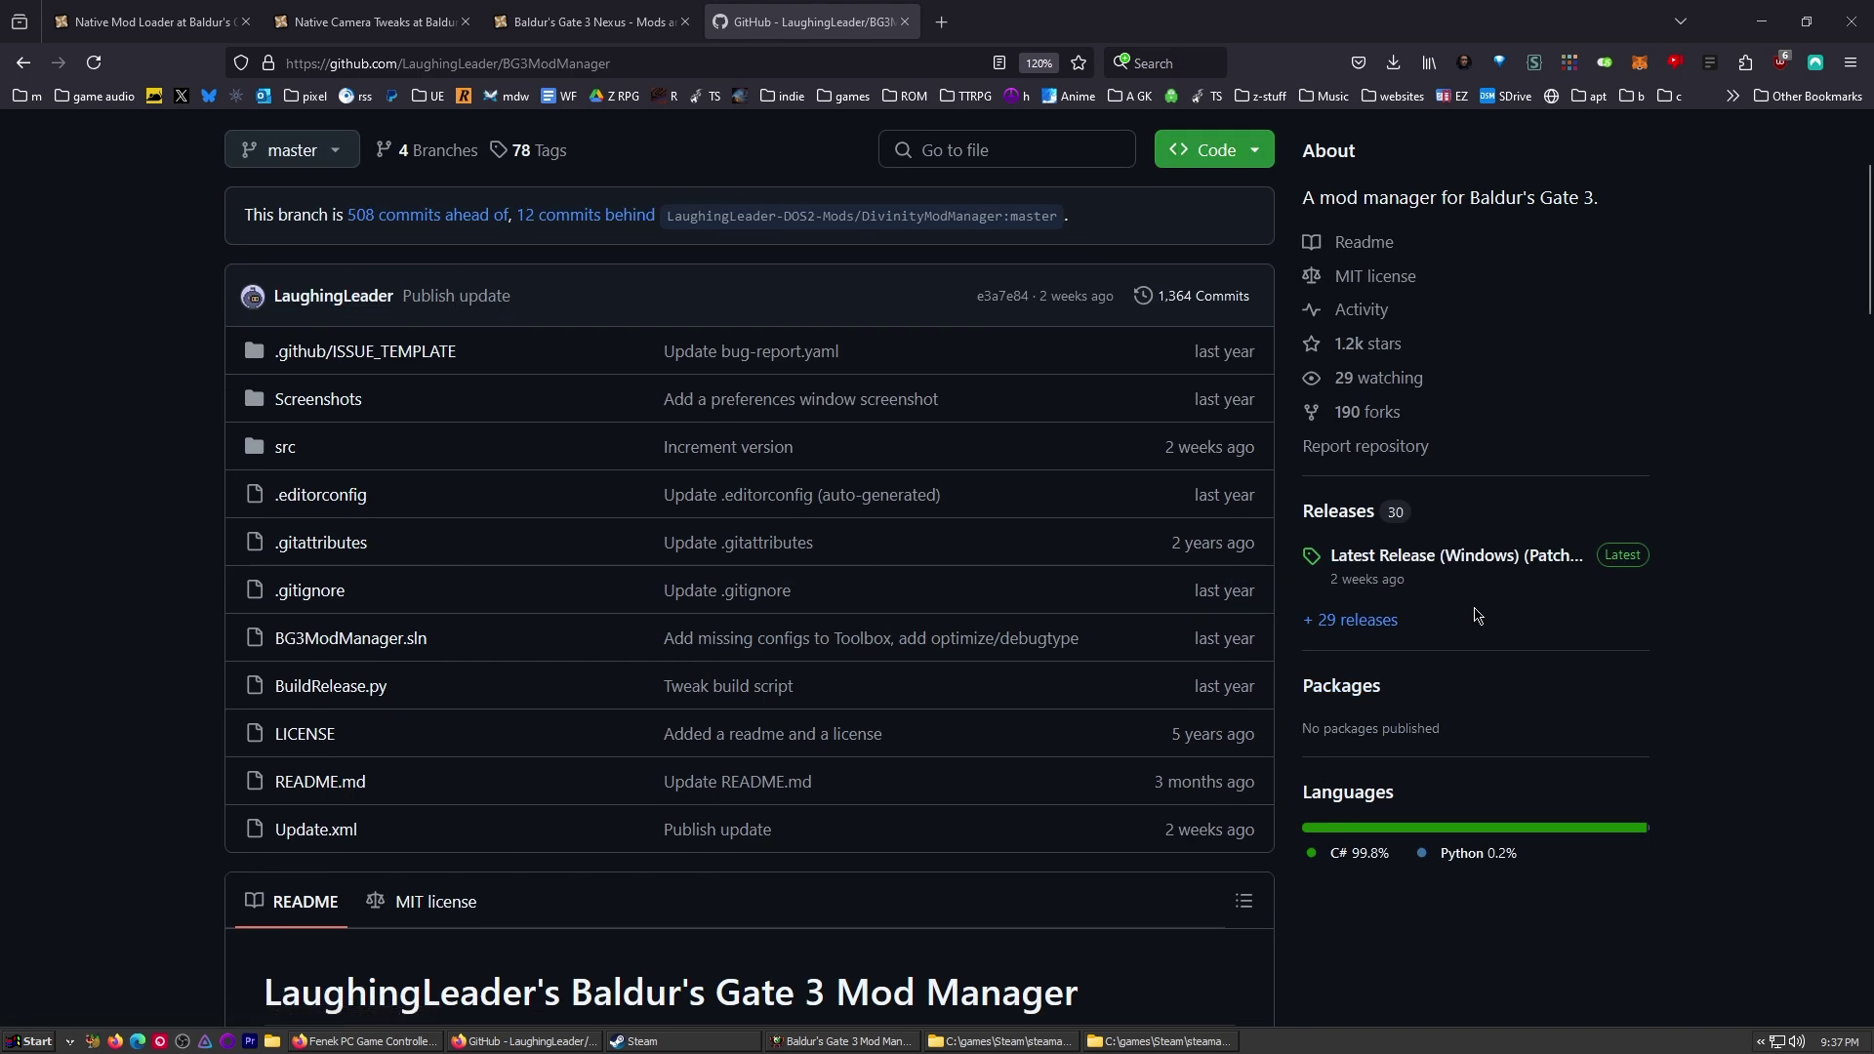
scroll(1425, 644, "up", 1)
scroll(1425, 644, "up", 1)
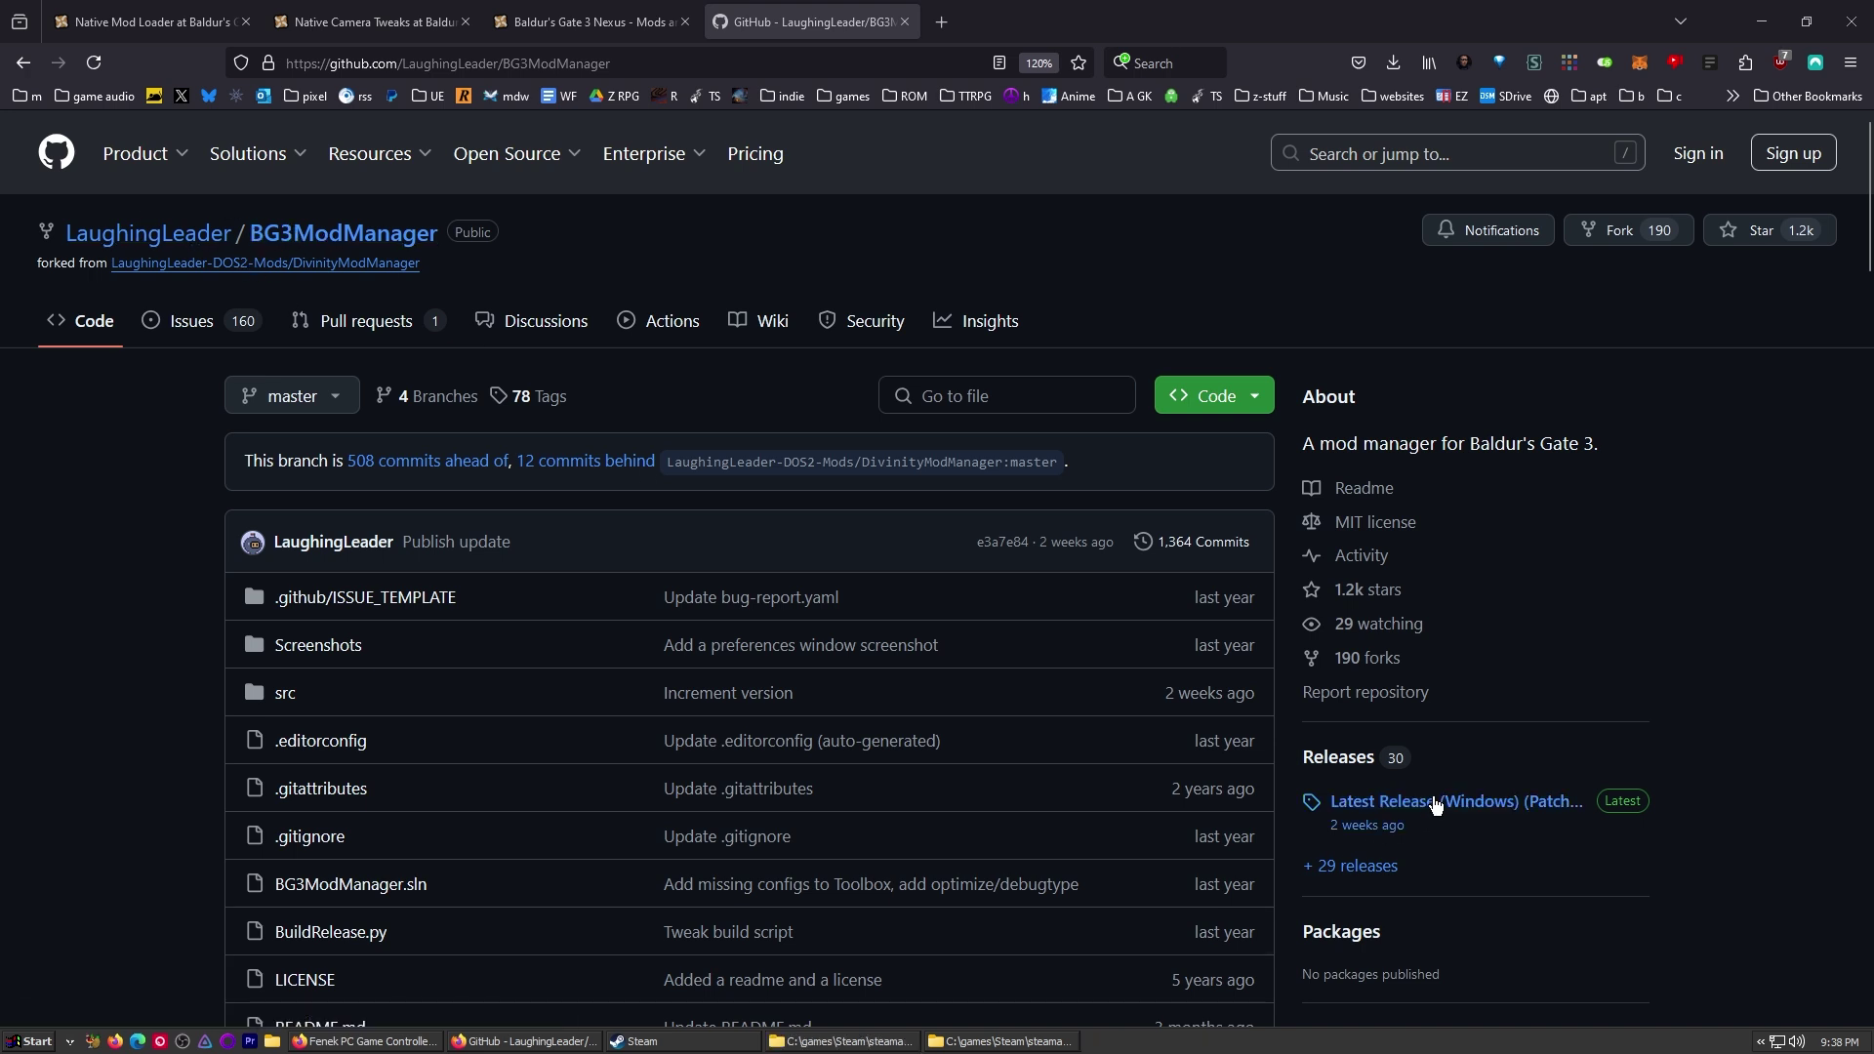
mouse_move(442, 164)
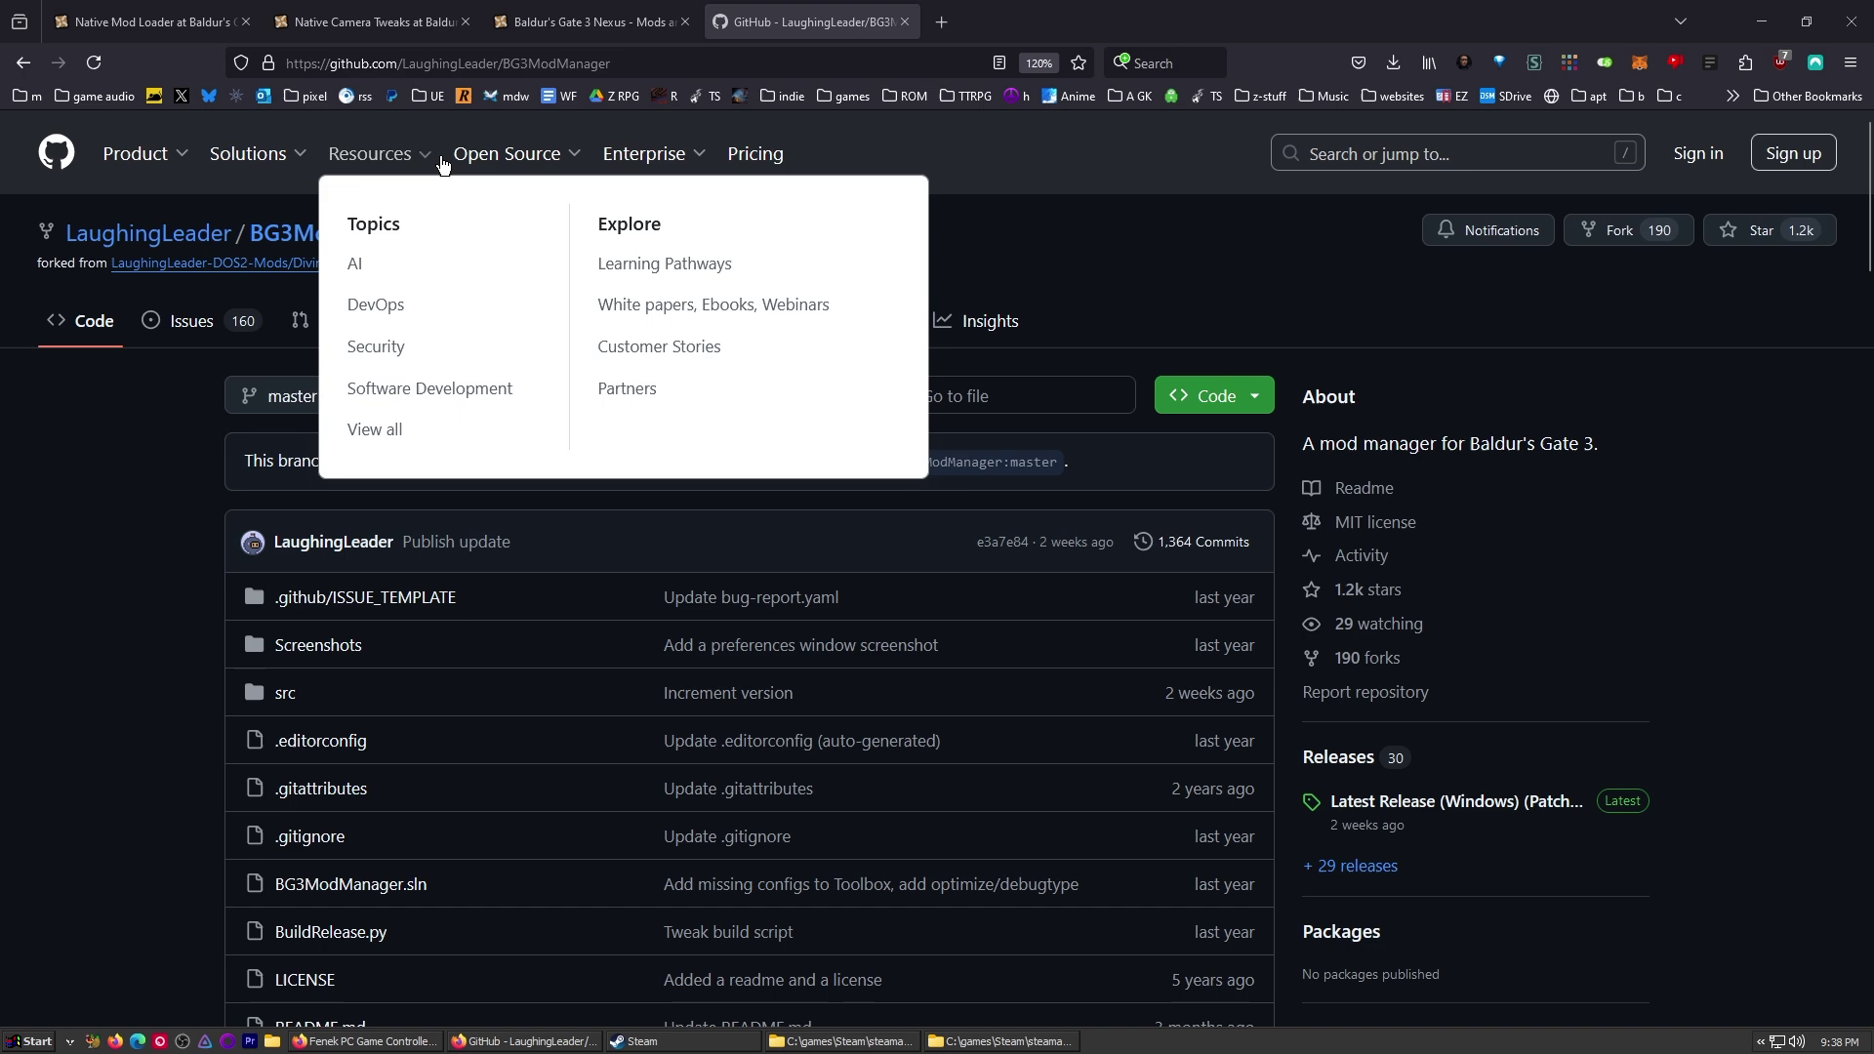
scroll(1372, 600, "down", 1)
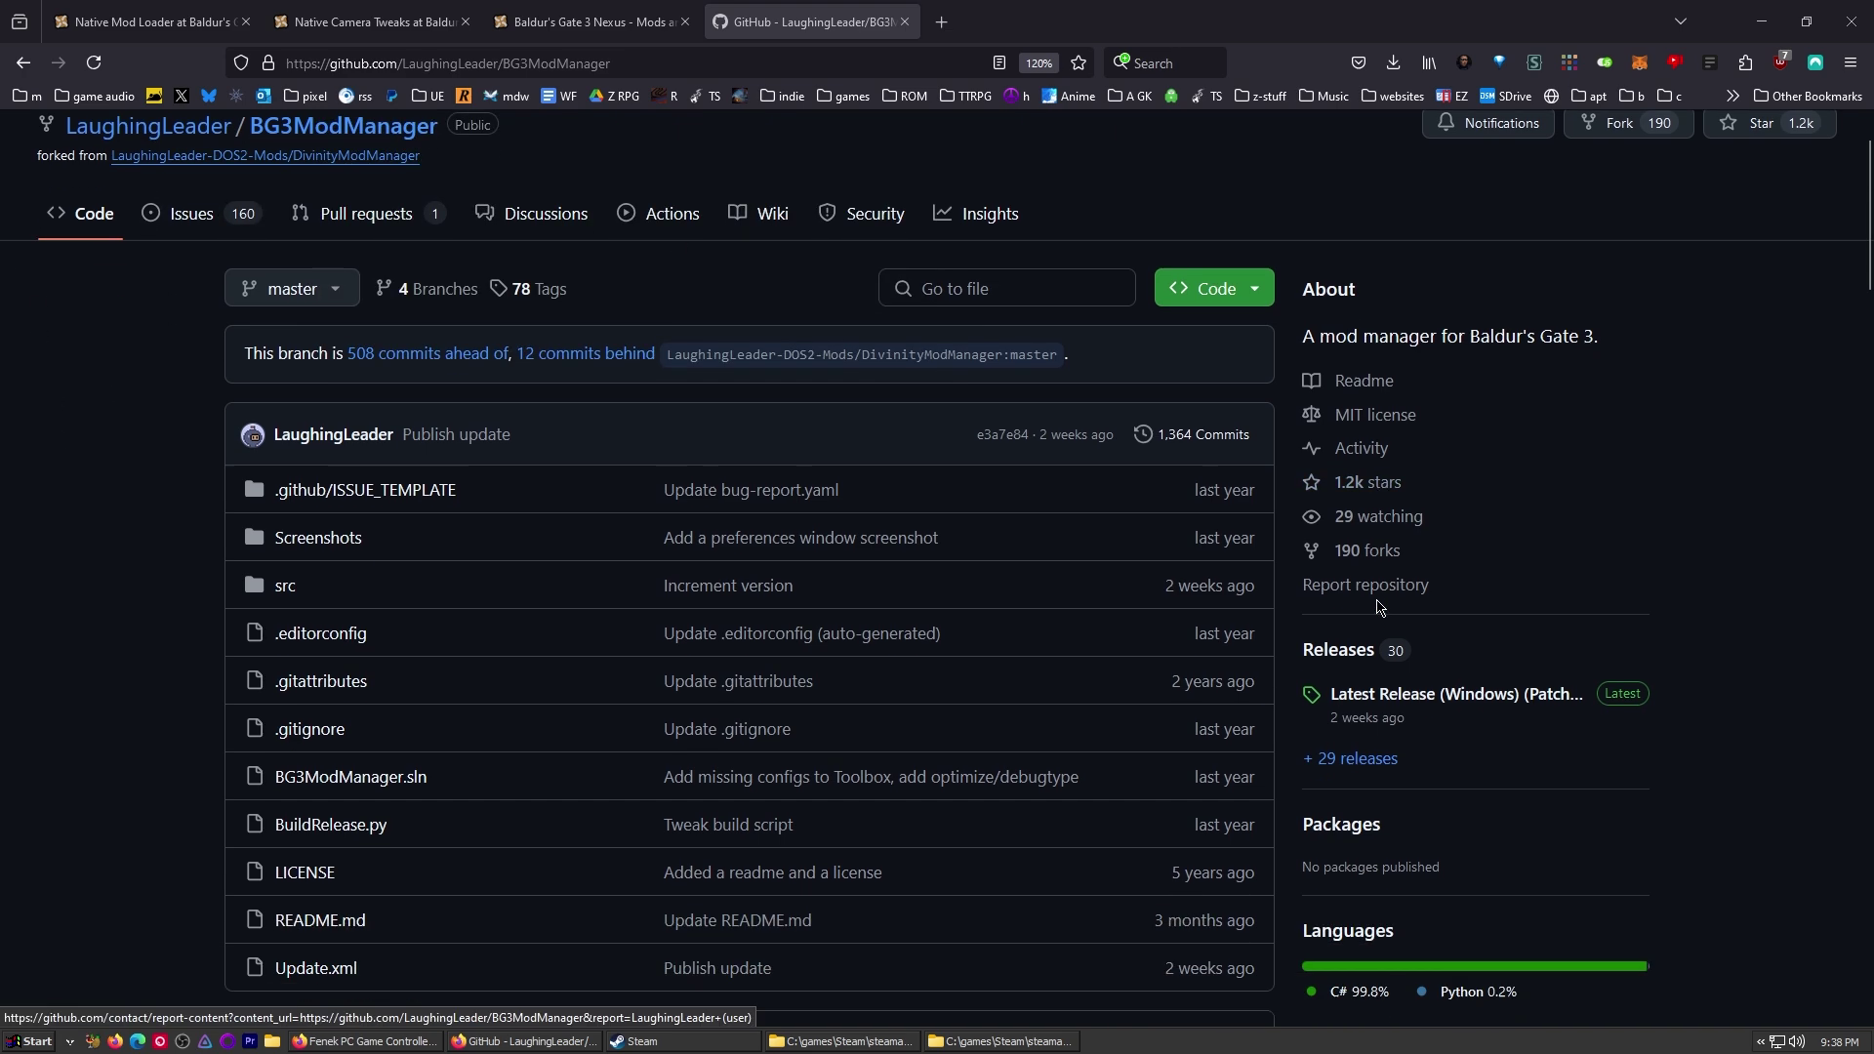
scroll(1378, 606, "down", 1)
left_click(1381, 683)
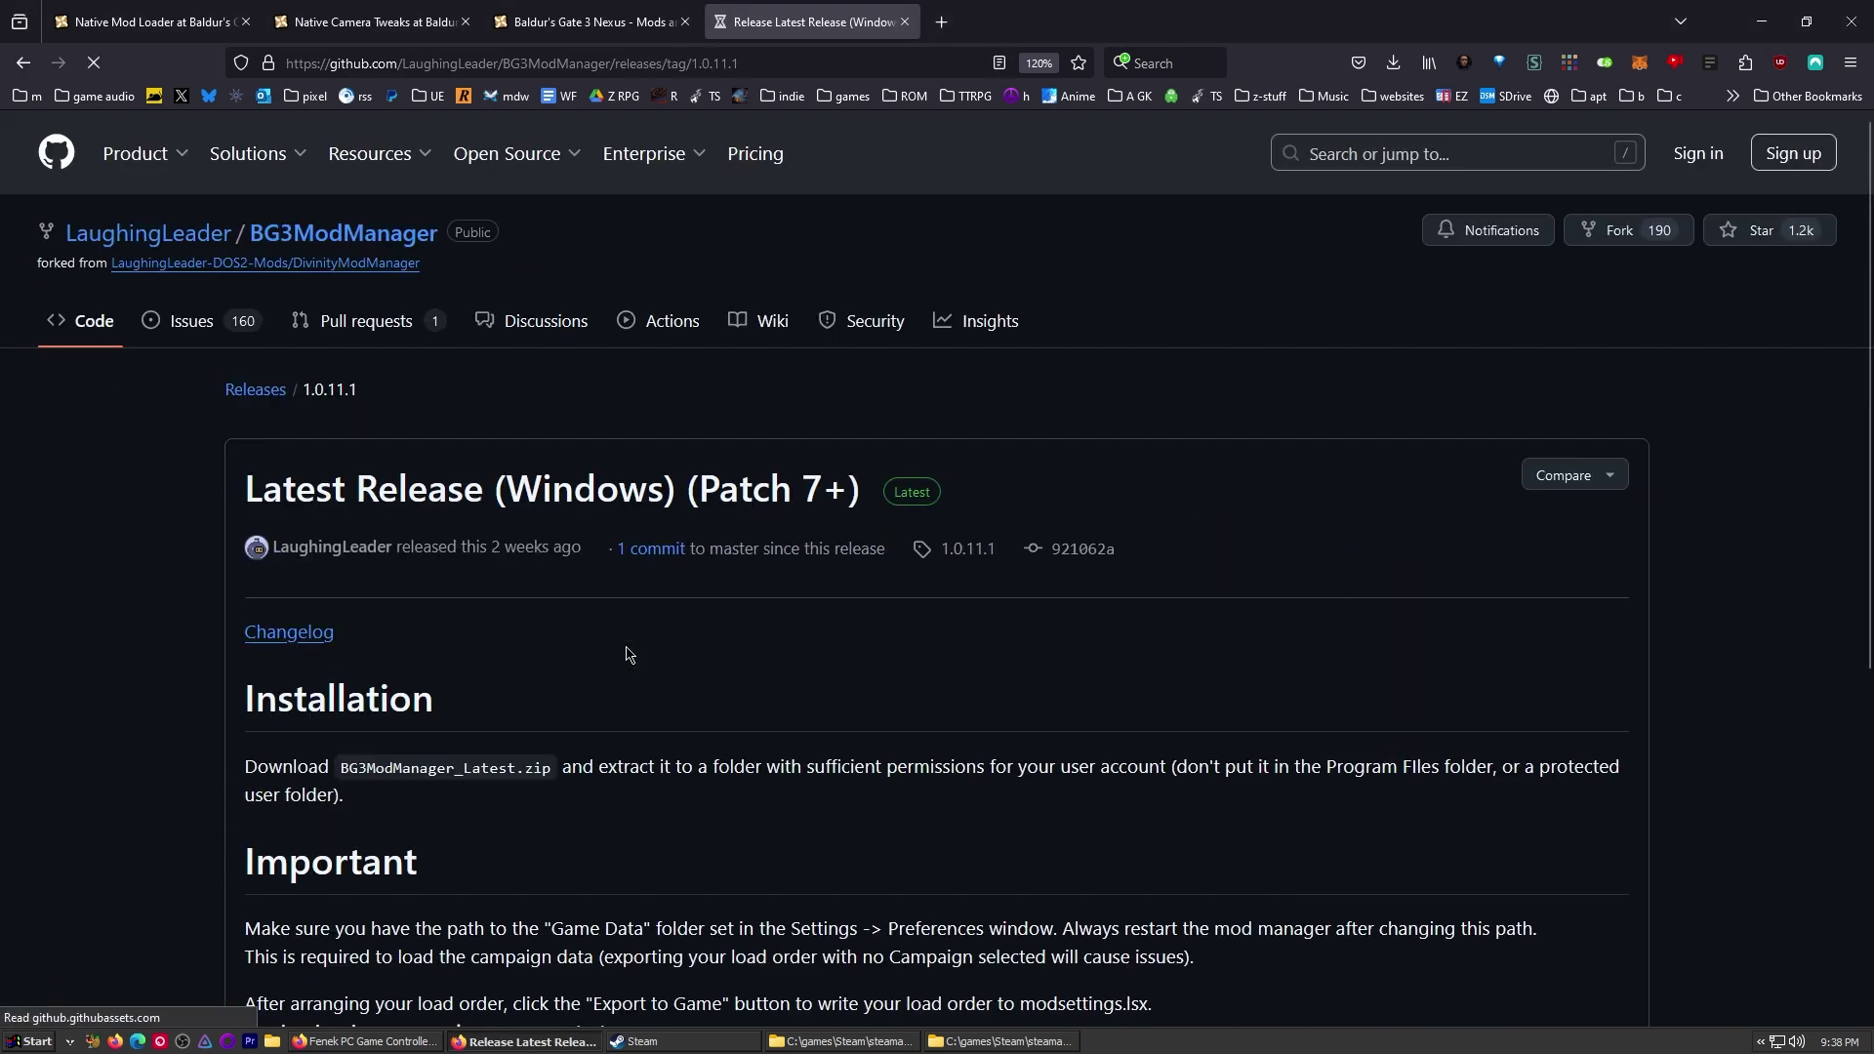
- Download BG3ModManager_Latest.zip and extract its contents into C:\games\bg3 mod manager, replacing the existing files
scroll(628, 670, "down", 7)
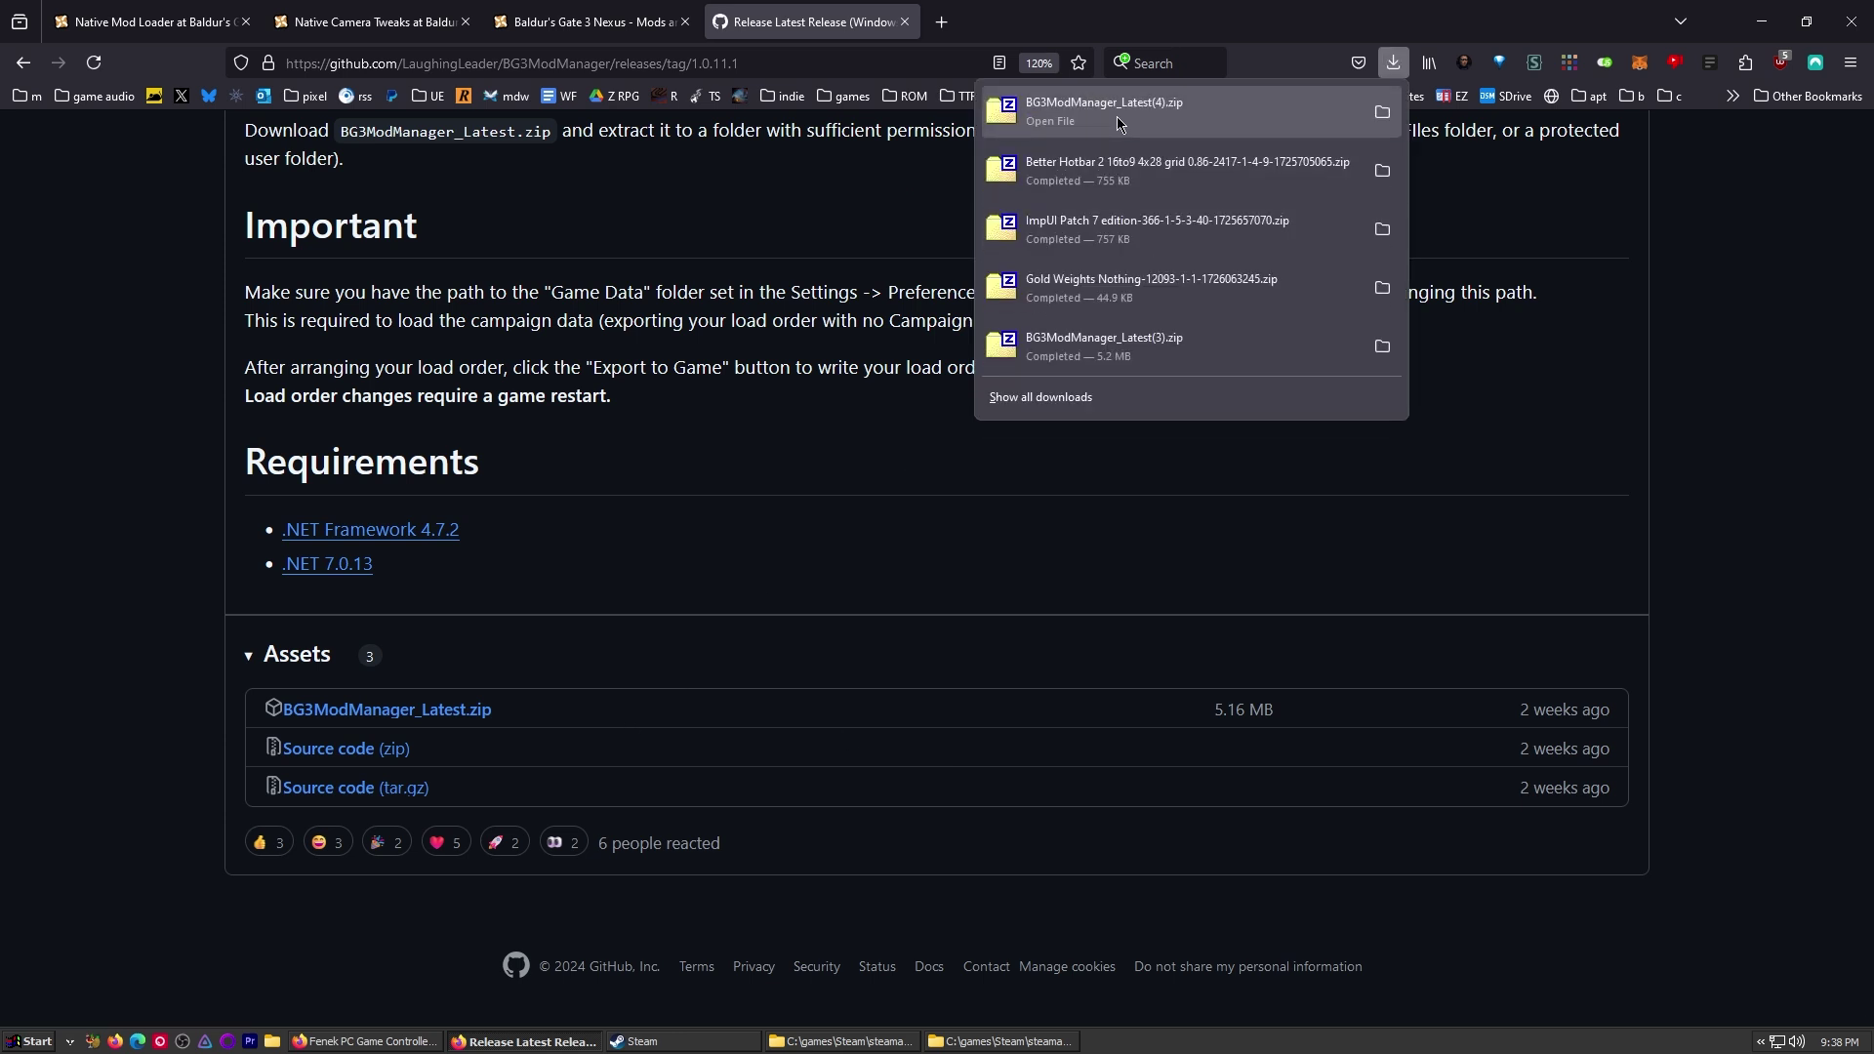
left_click(1116, 116)
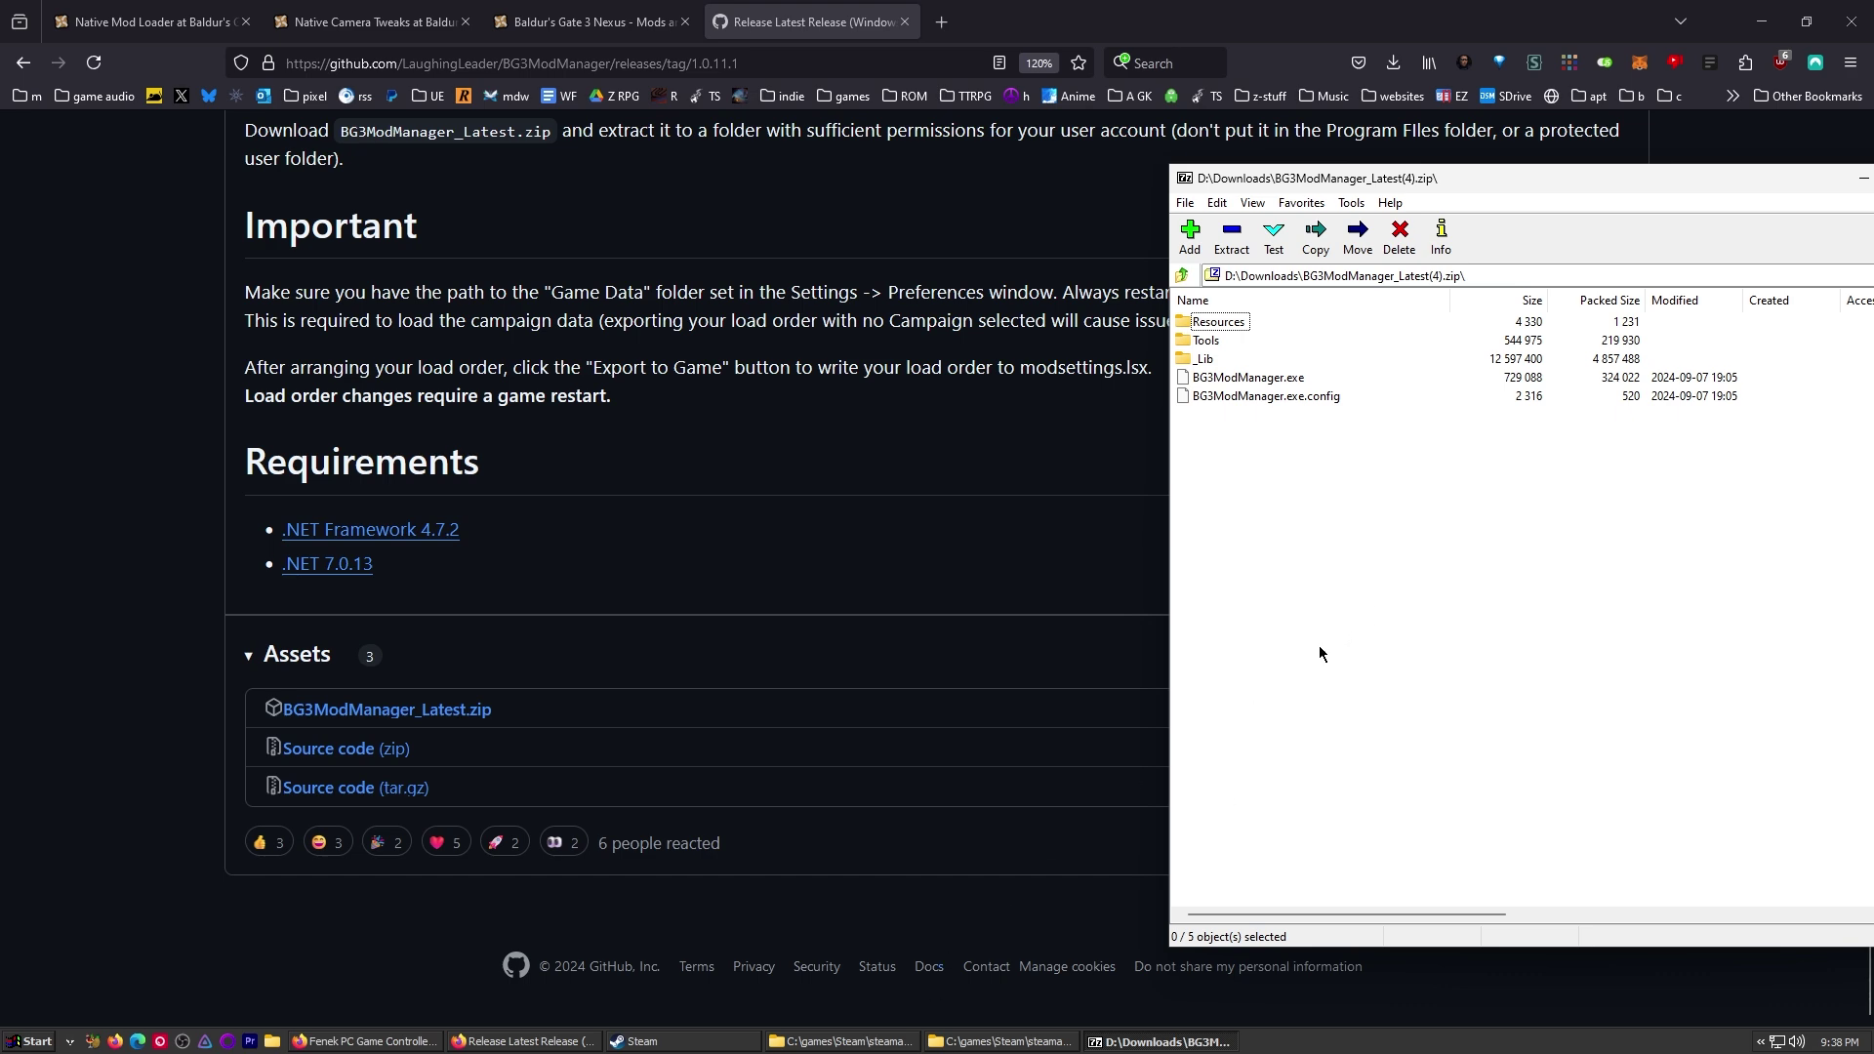
left_click(1000, 1042)
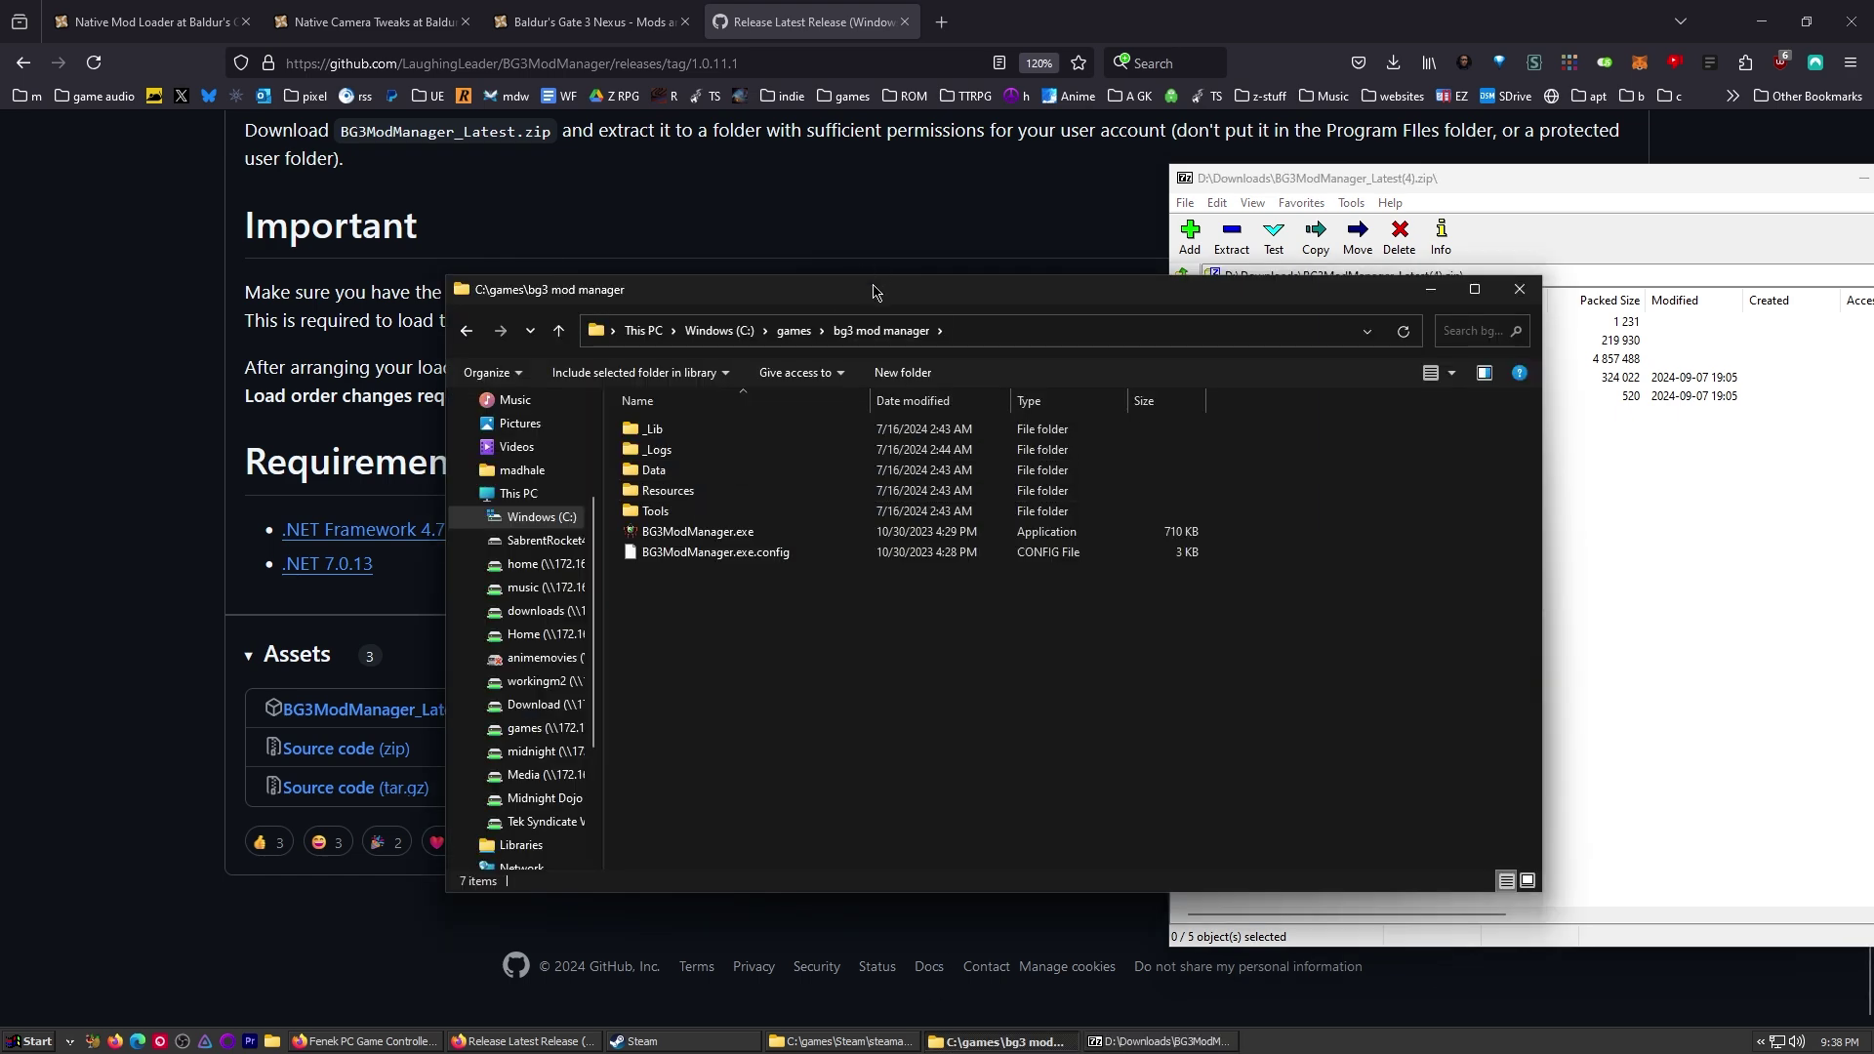
left_click_drag(683, 256, 269, 223)
left_click_drag(1464, 625, 578, 558)
left_click(892, 365)
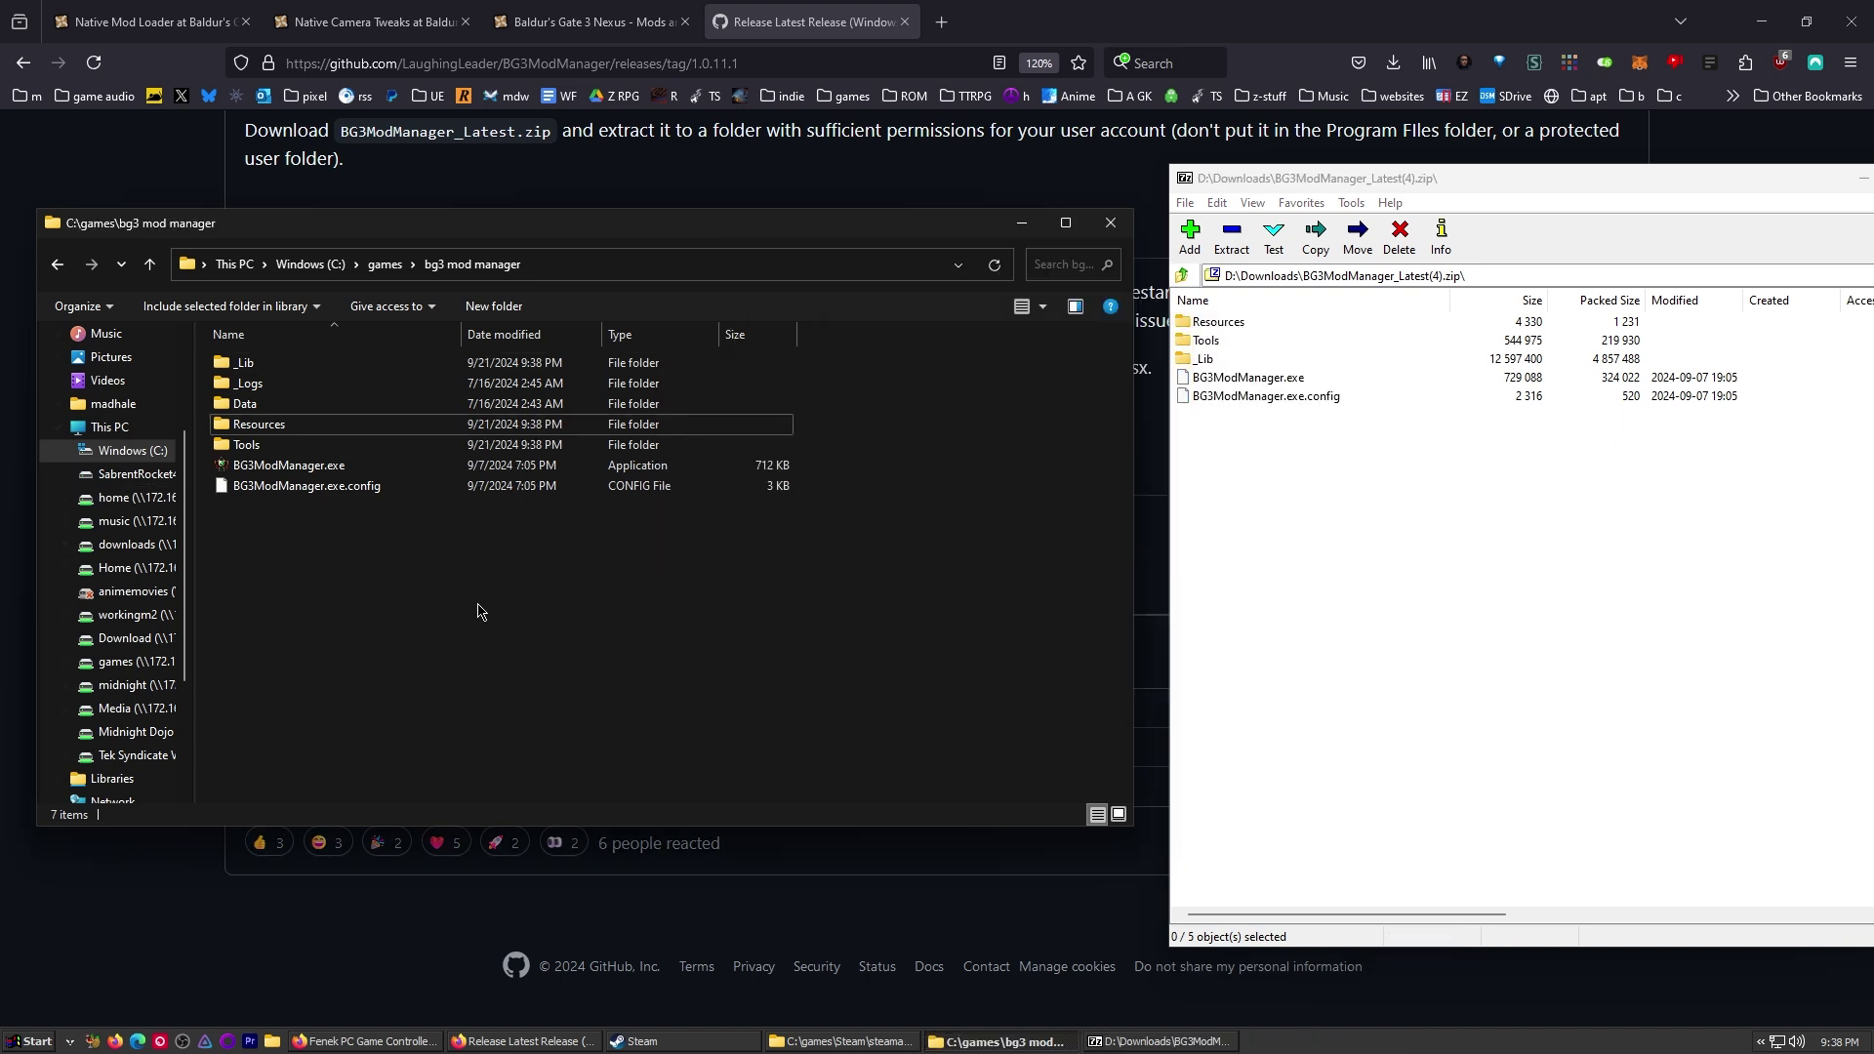
key("alt+F4")
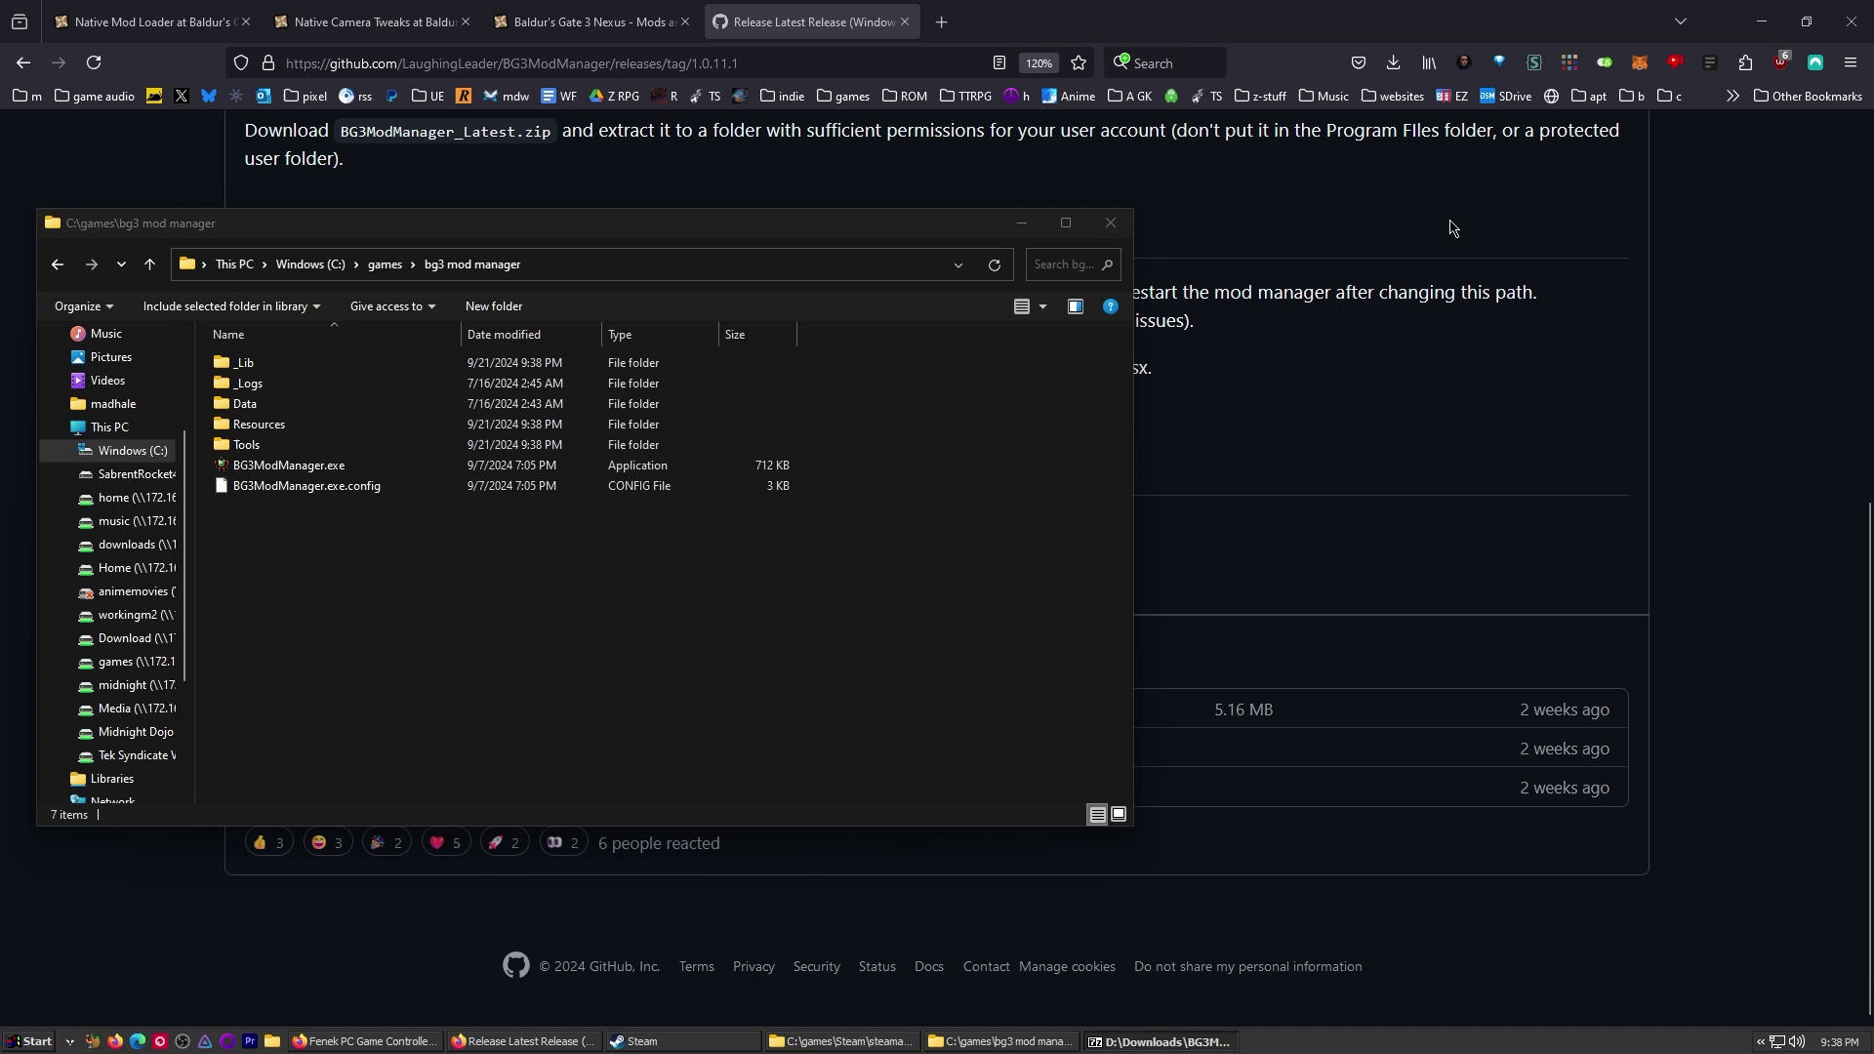
- Launch BG3ModManager.exe from the bg3 mod manager folder and reposition its window
left_click_drag(636, 226, 890, 213)
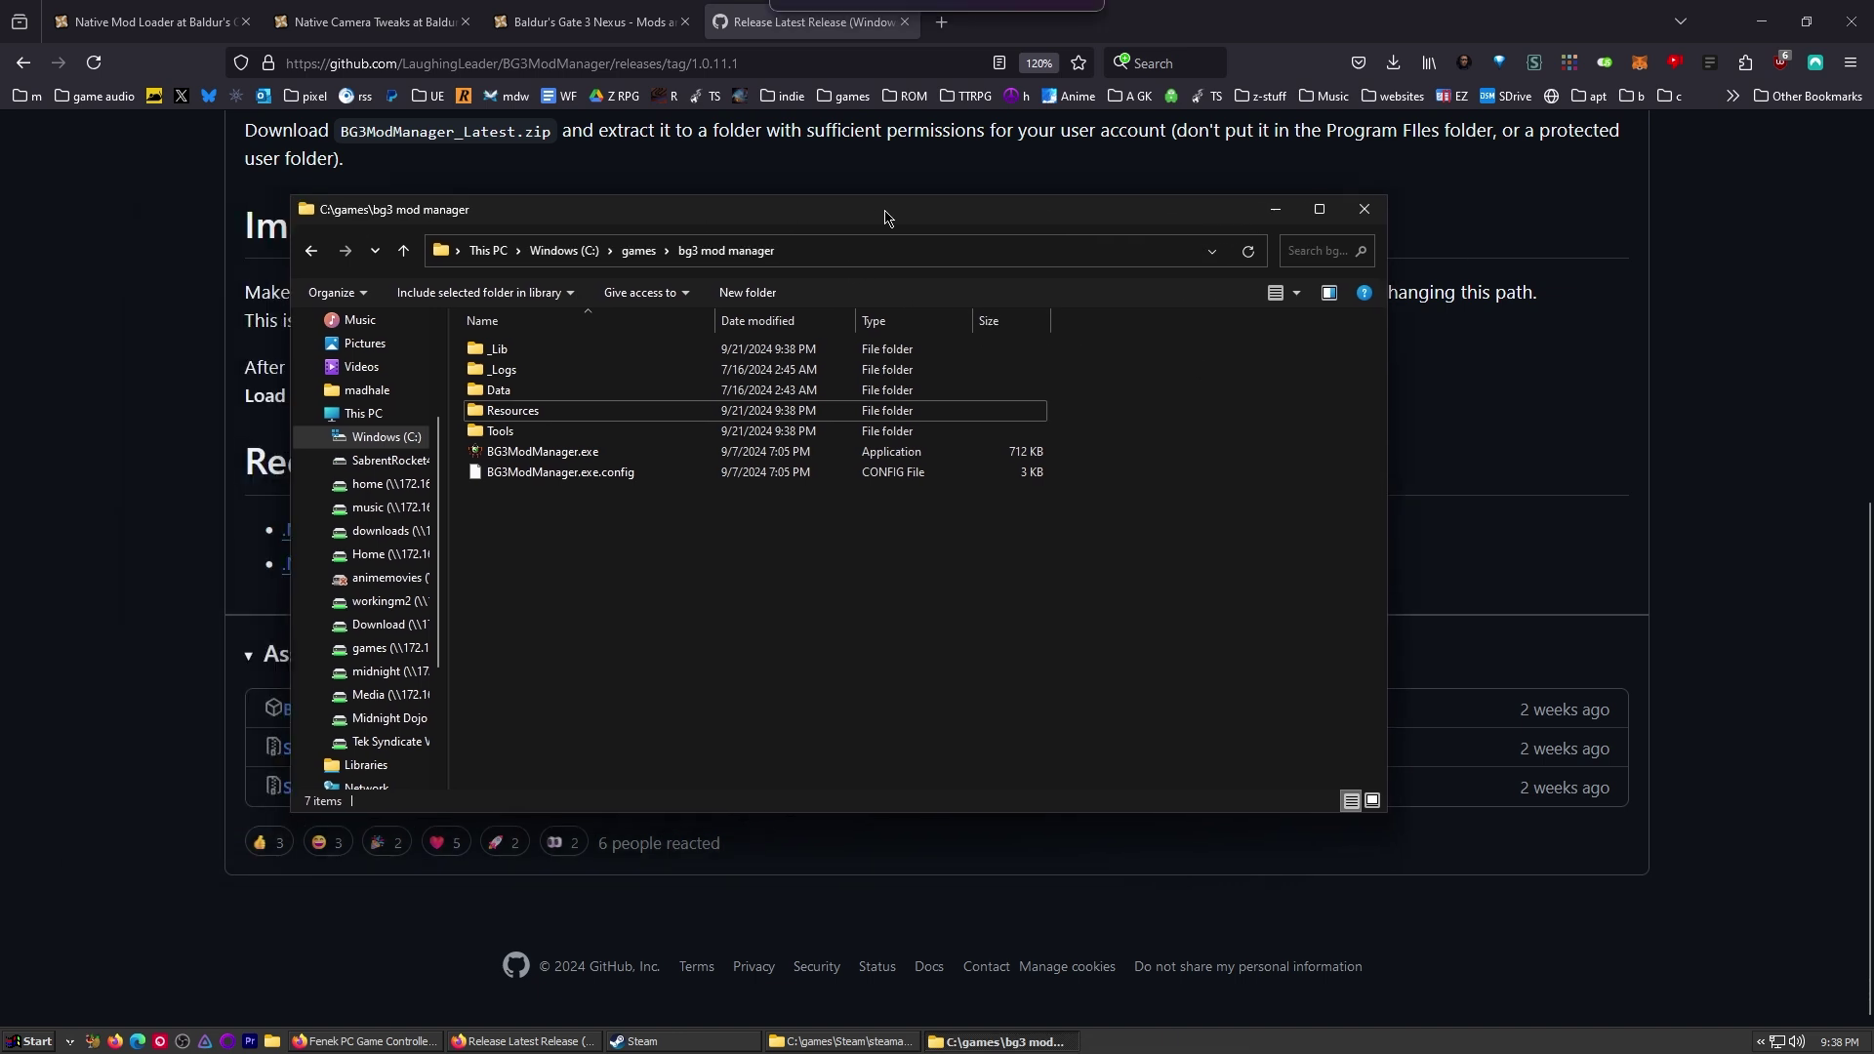
double_click(522, 459)
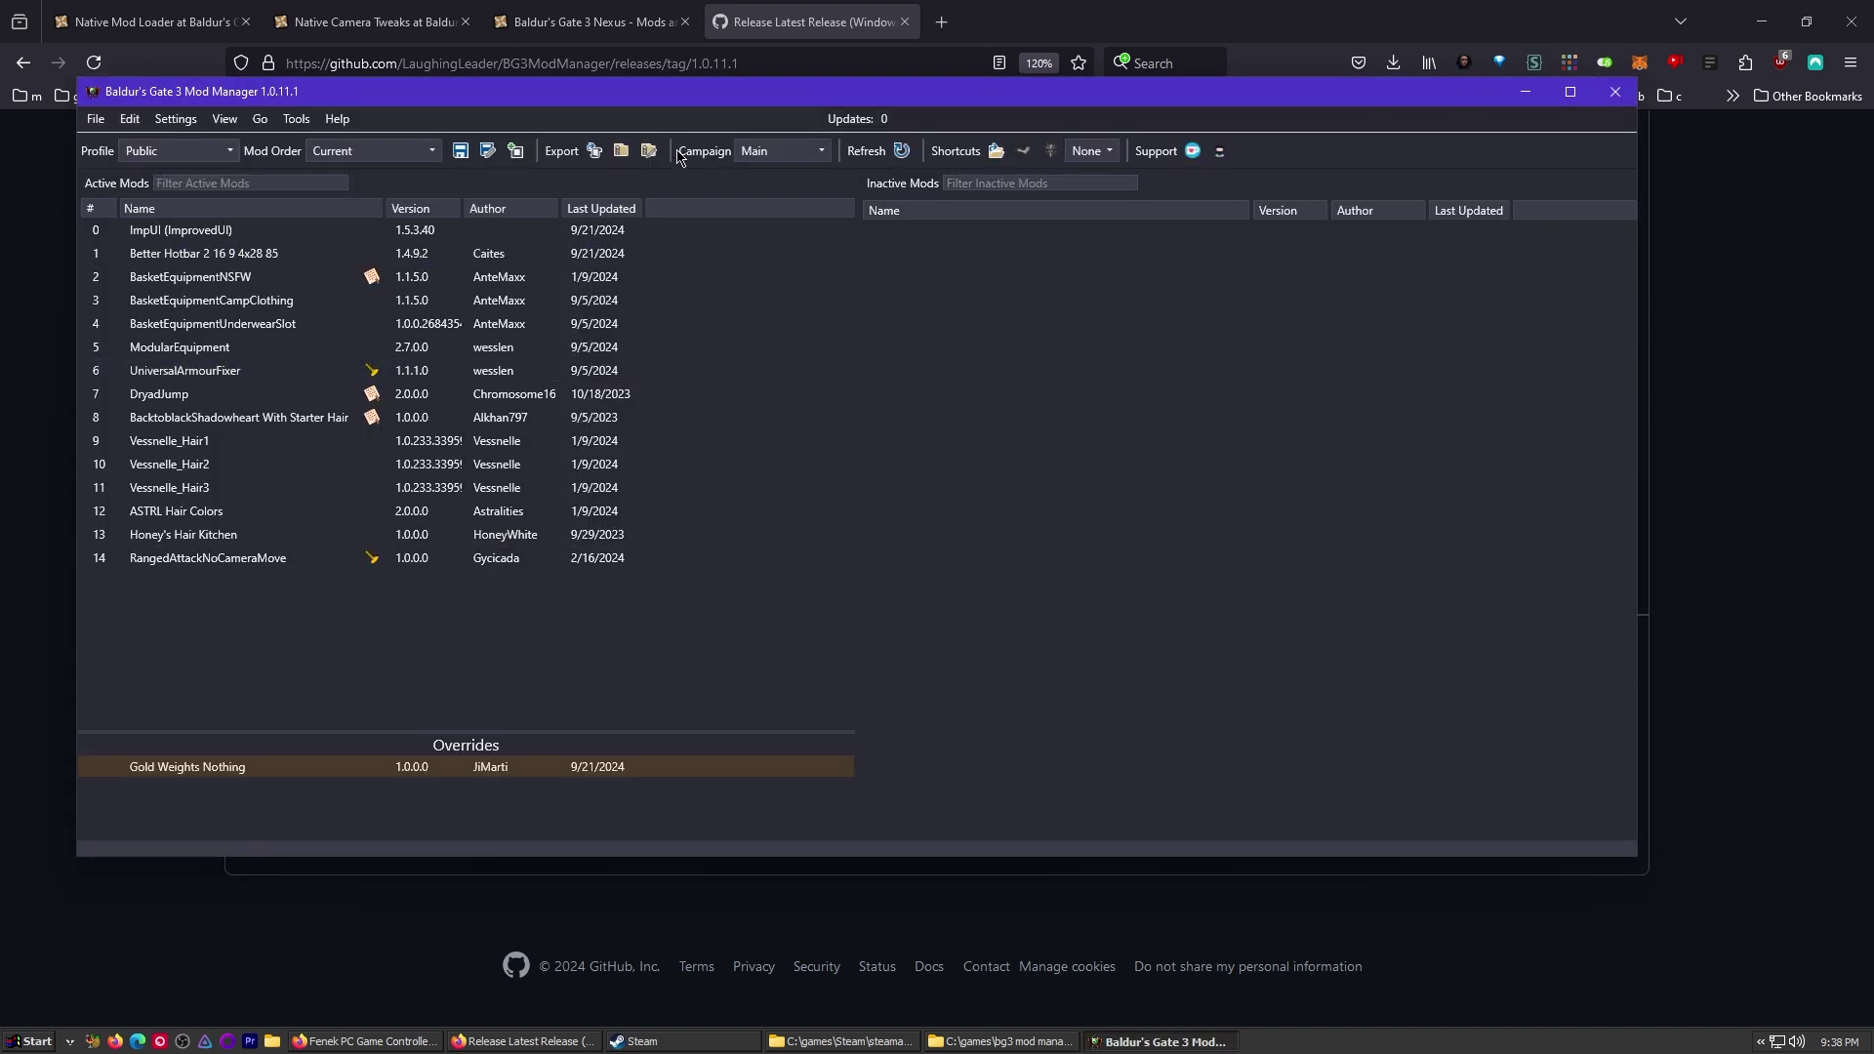
left_click_drag(754, 101, 869, 109)
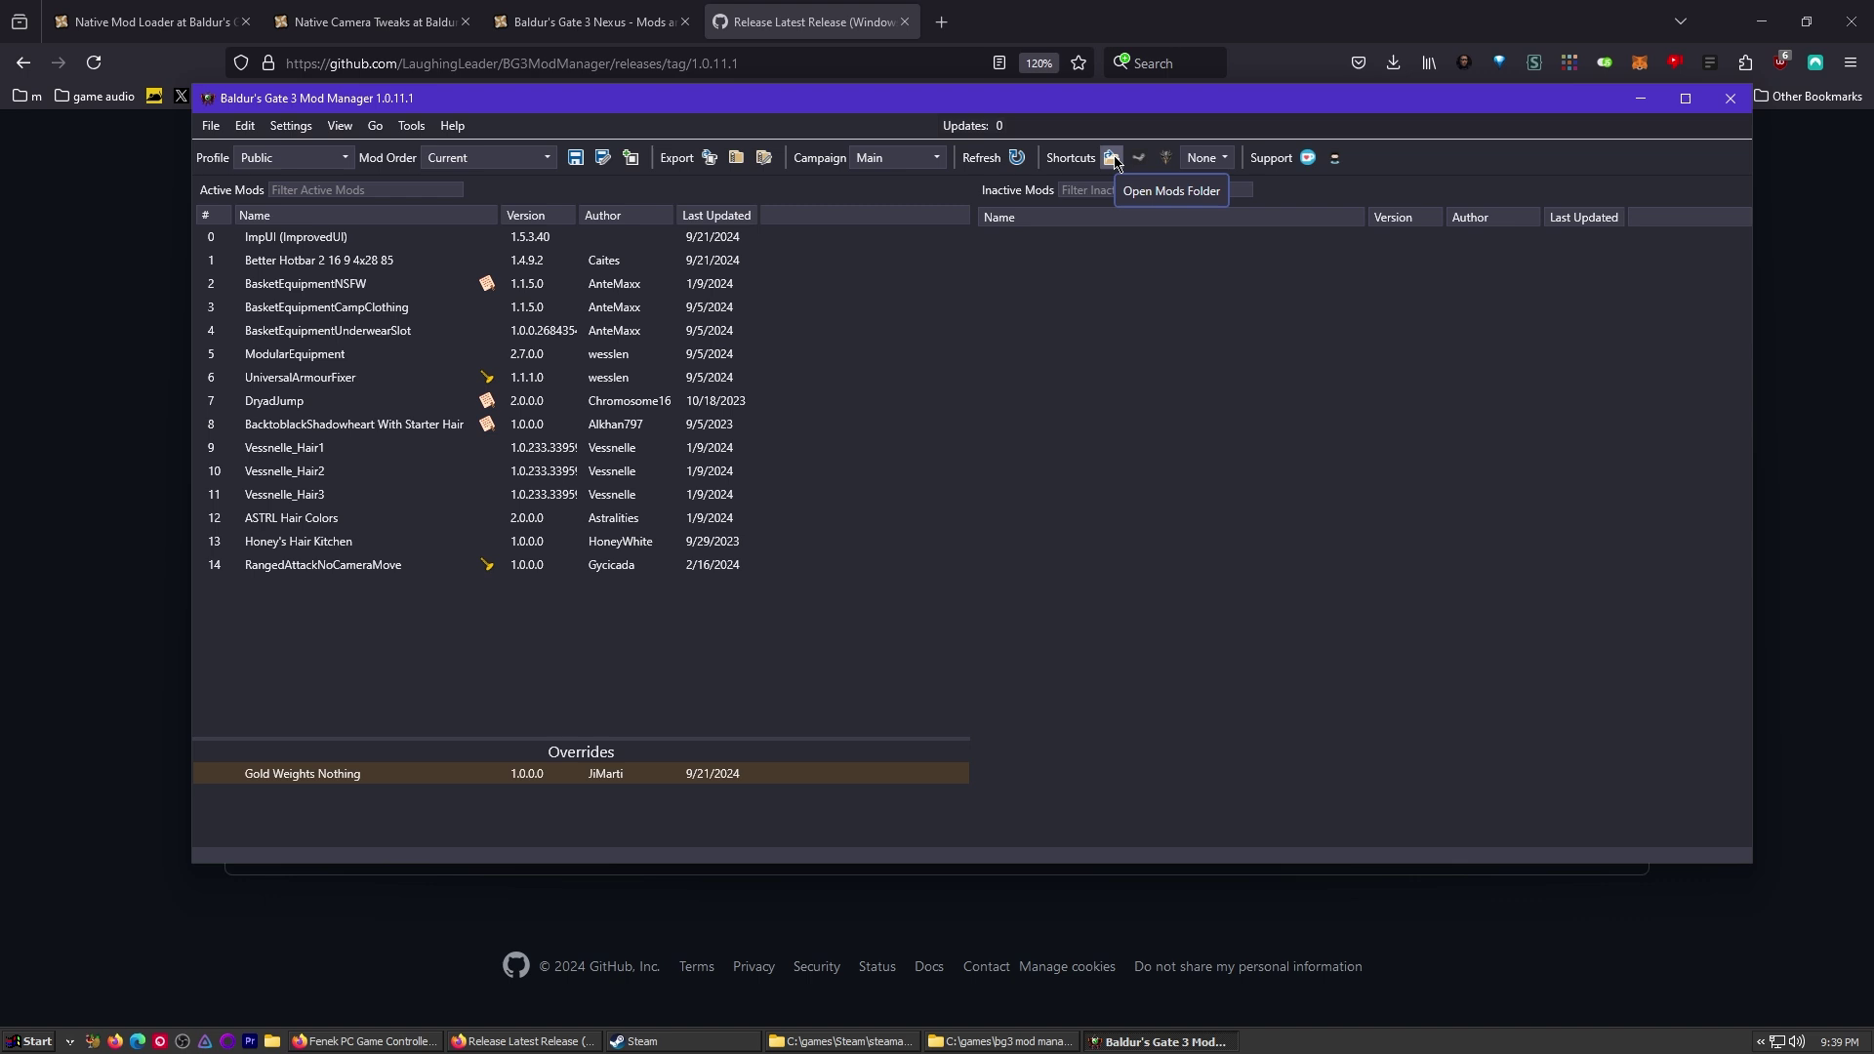
- Open the game's Mods folder from the mod manager, place it over the mod list, and widen the Name column to show full file names
left_click(1111, 158)
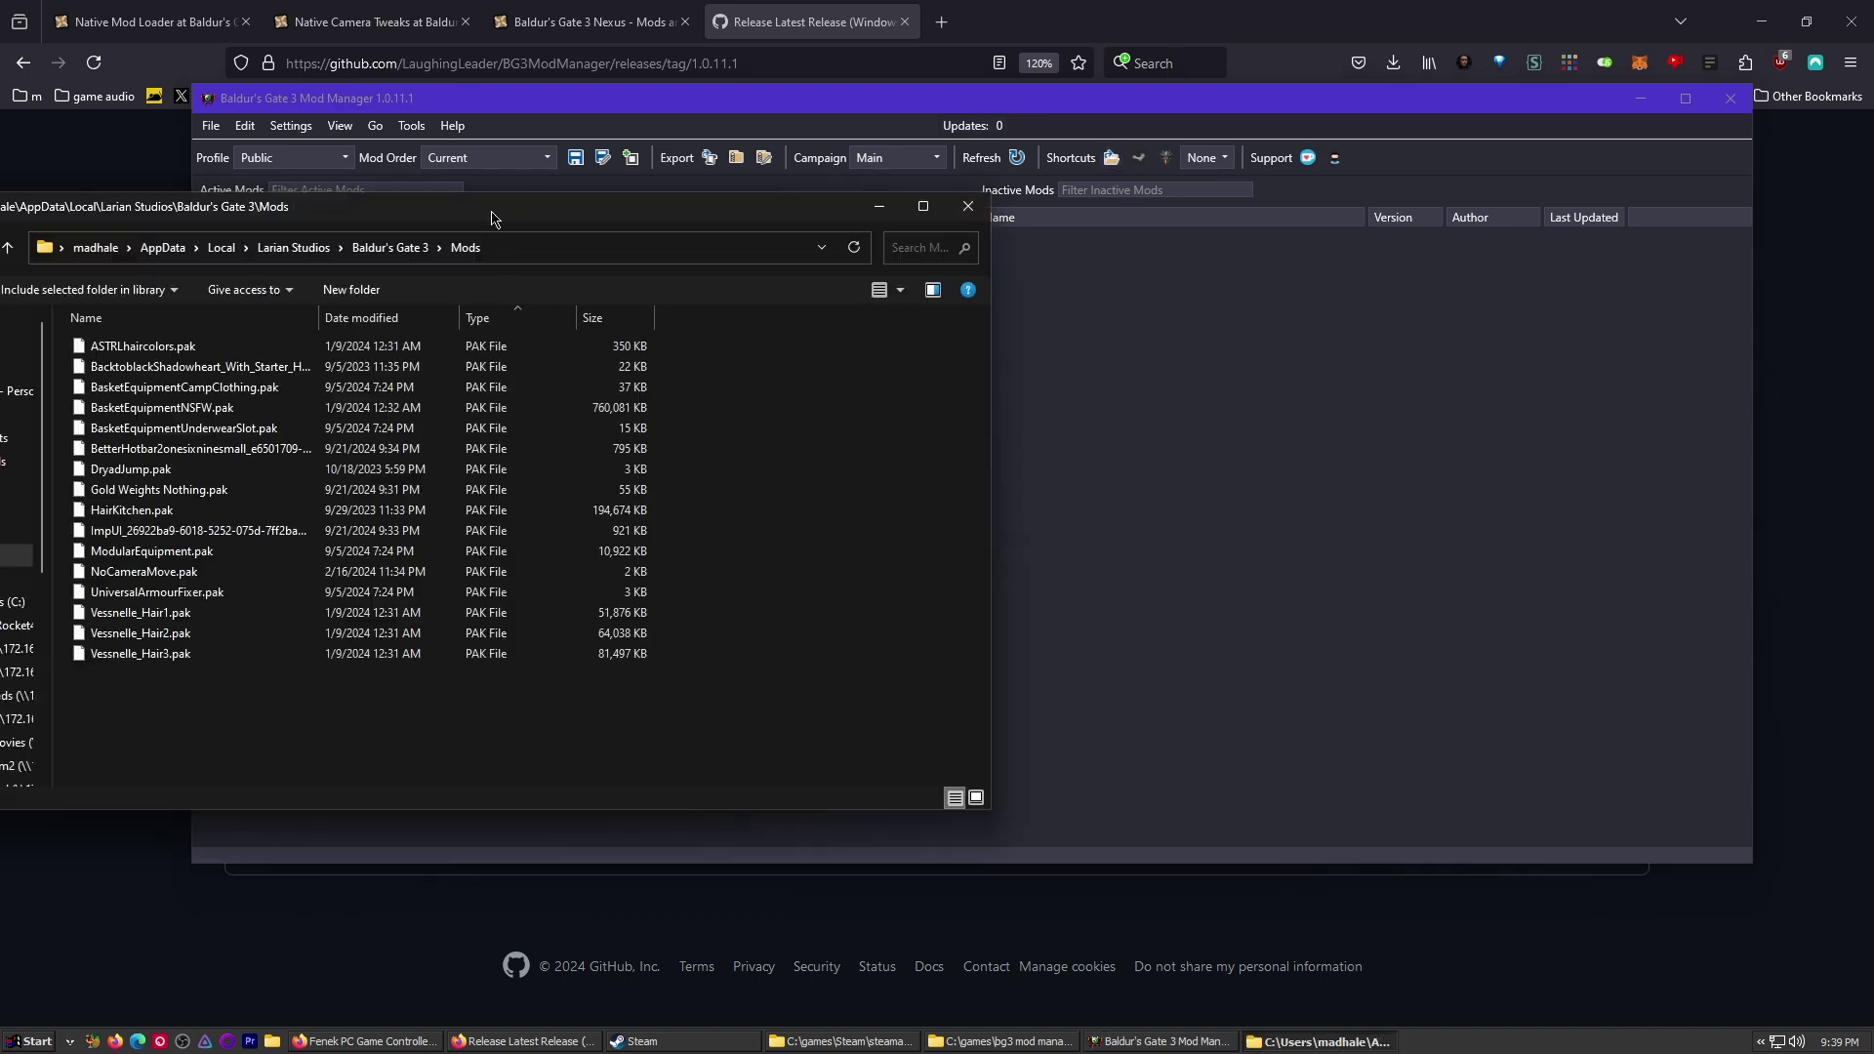
left_click_drag(491, 217, 990, 231)
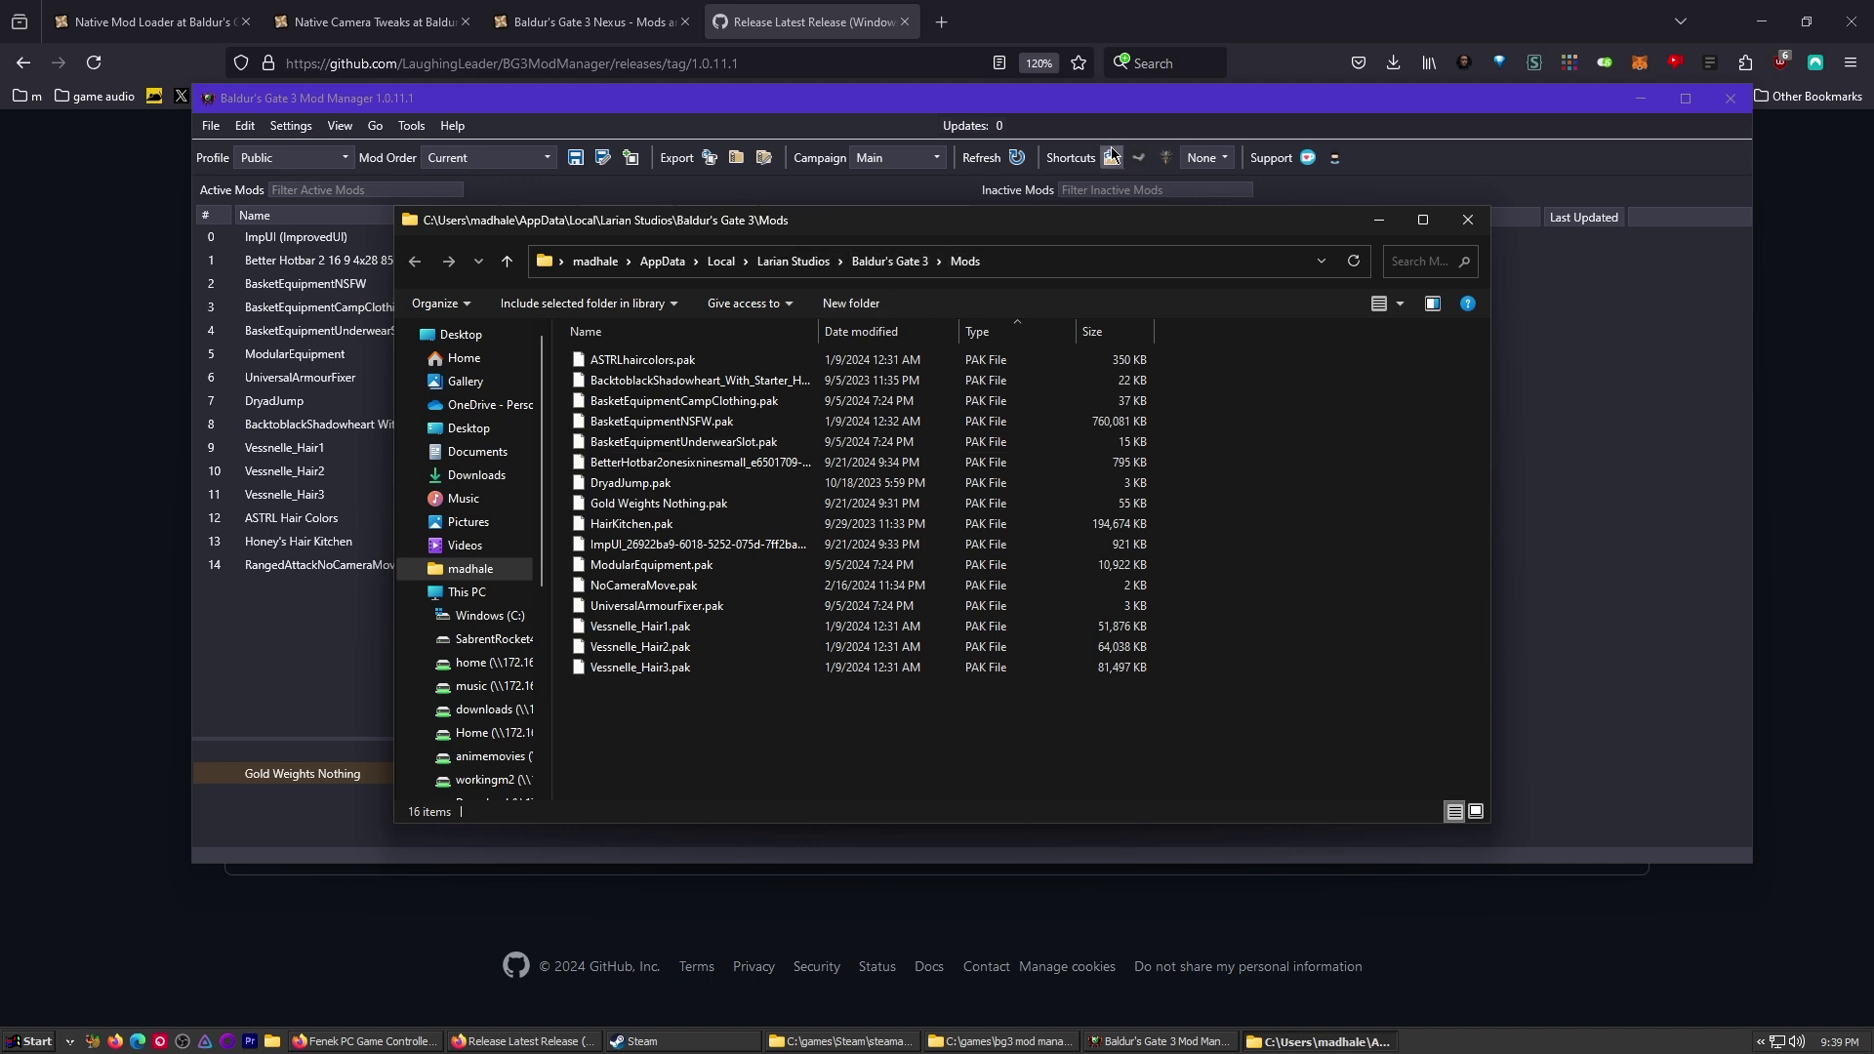
left_click_drag(427, 232, 554, 230)
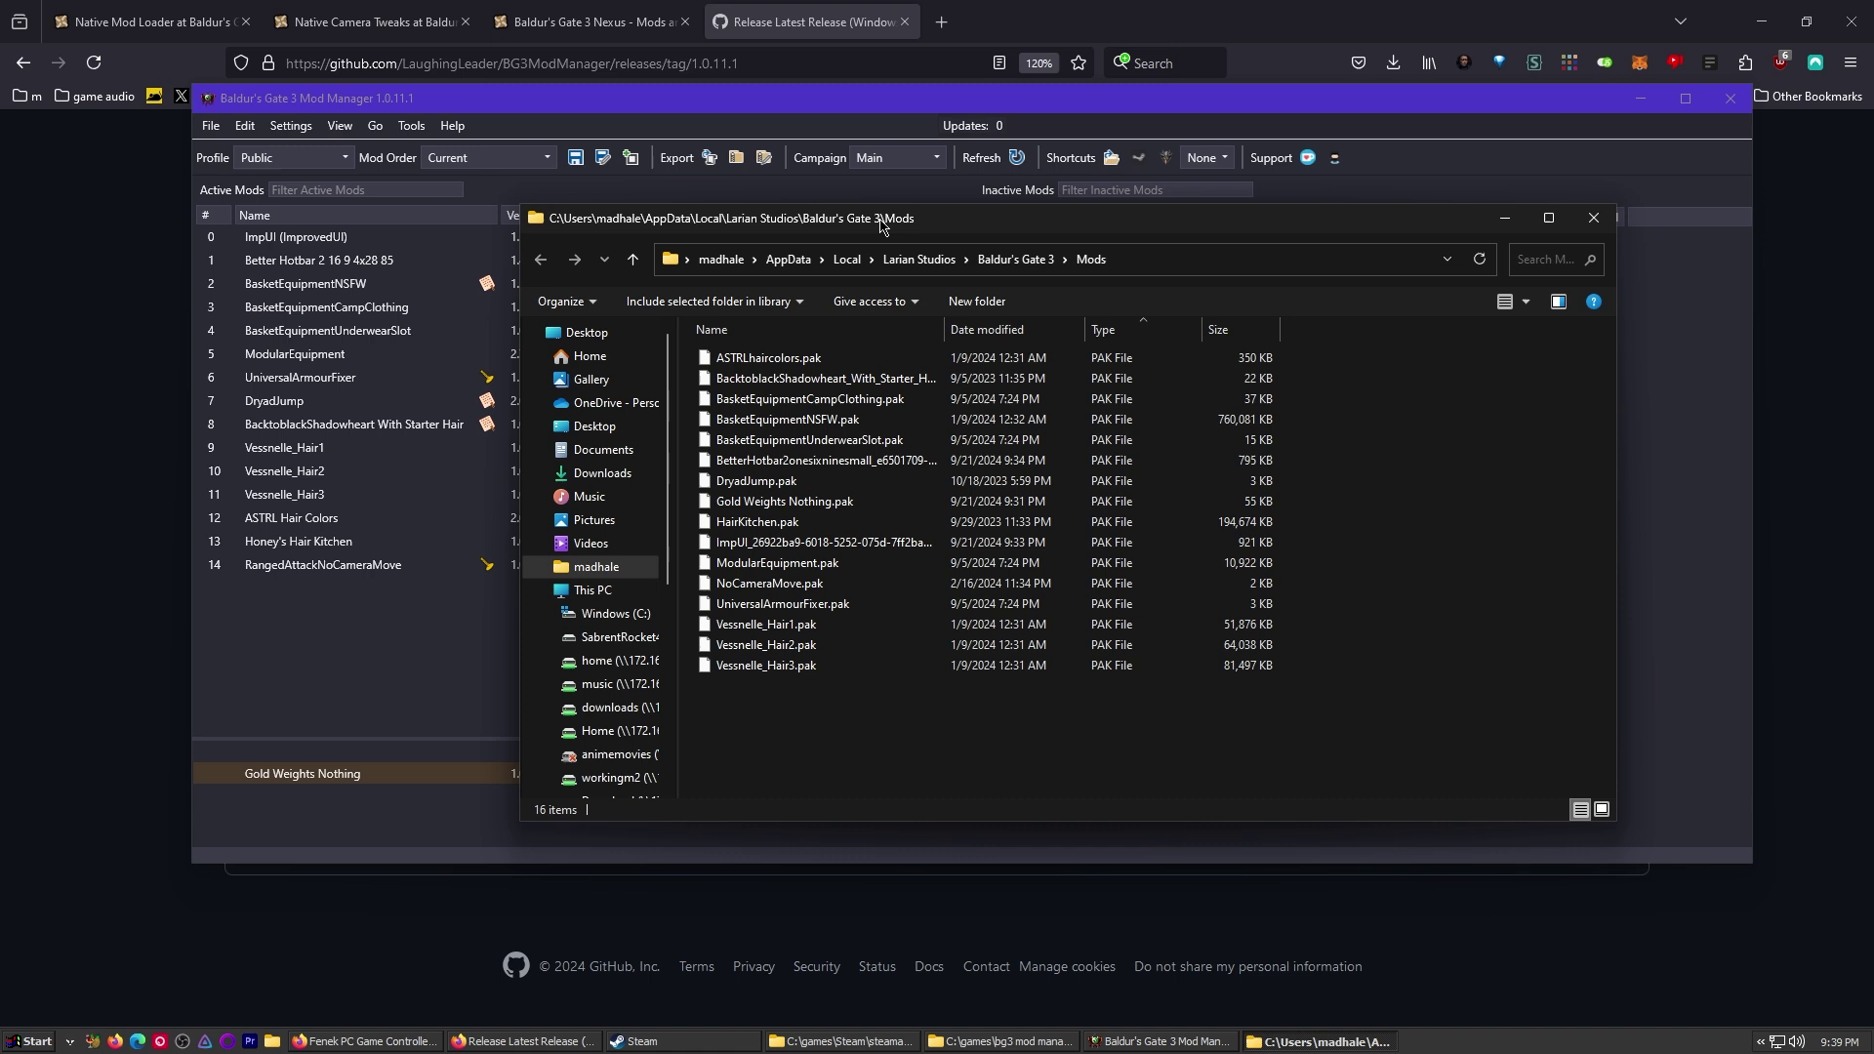
left_click_drag(883, 224, 947, 144)
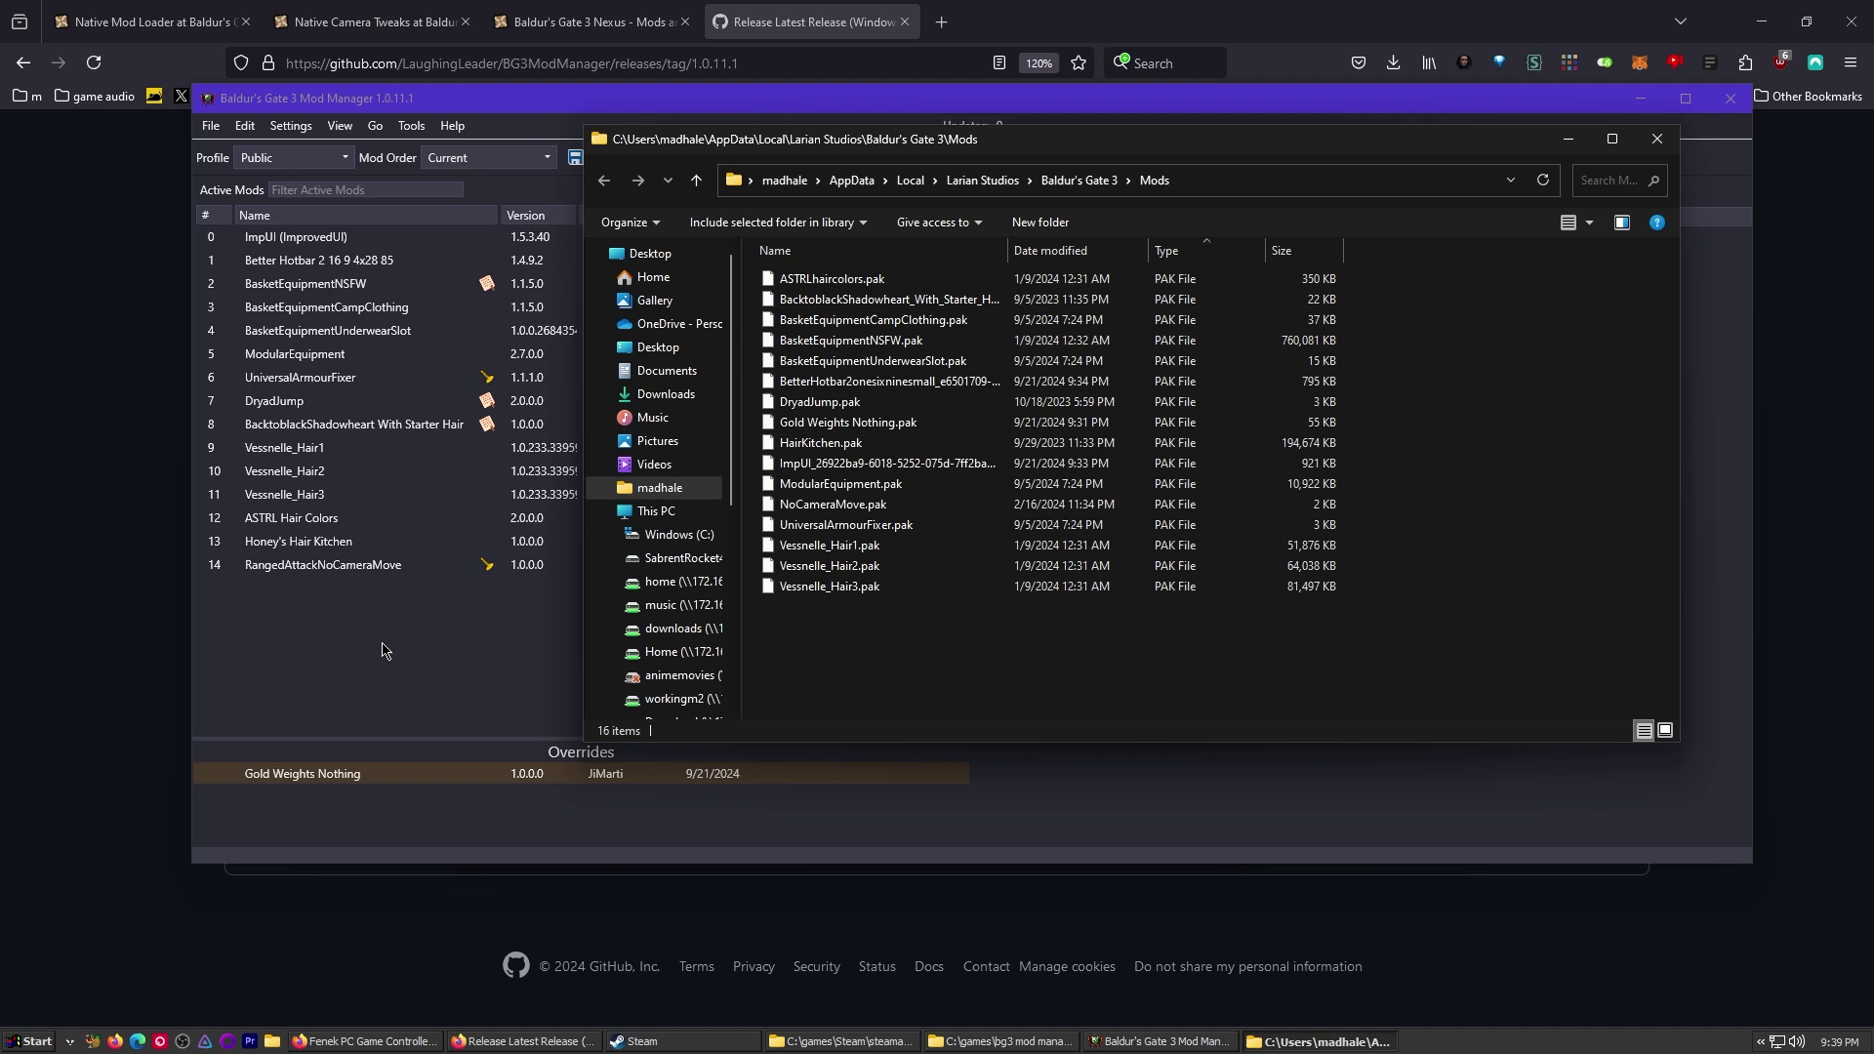
left_click_drag(1025, 139, 905, 181)
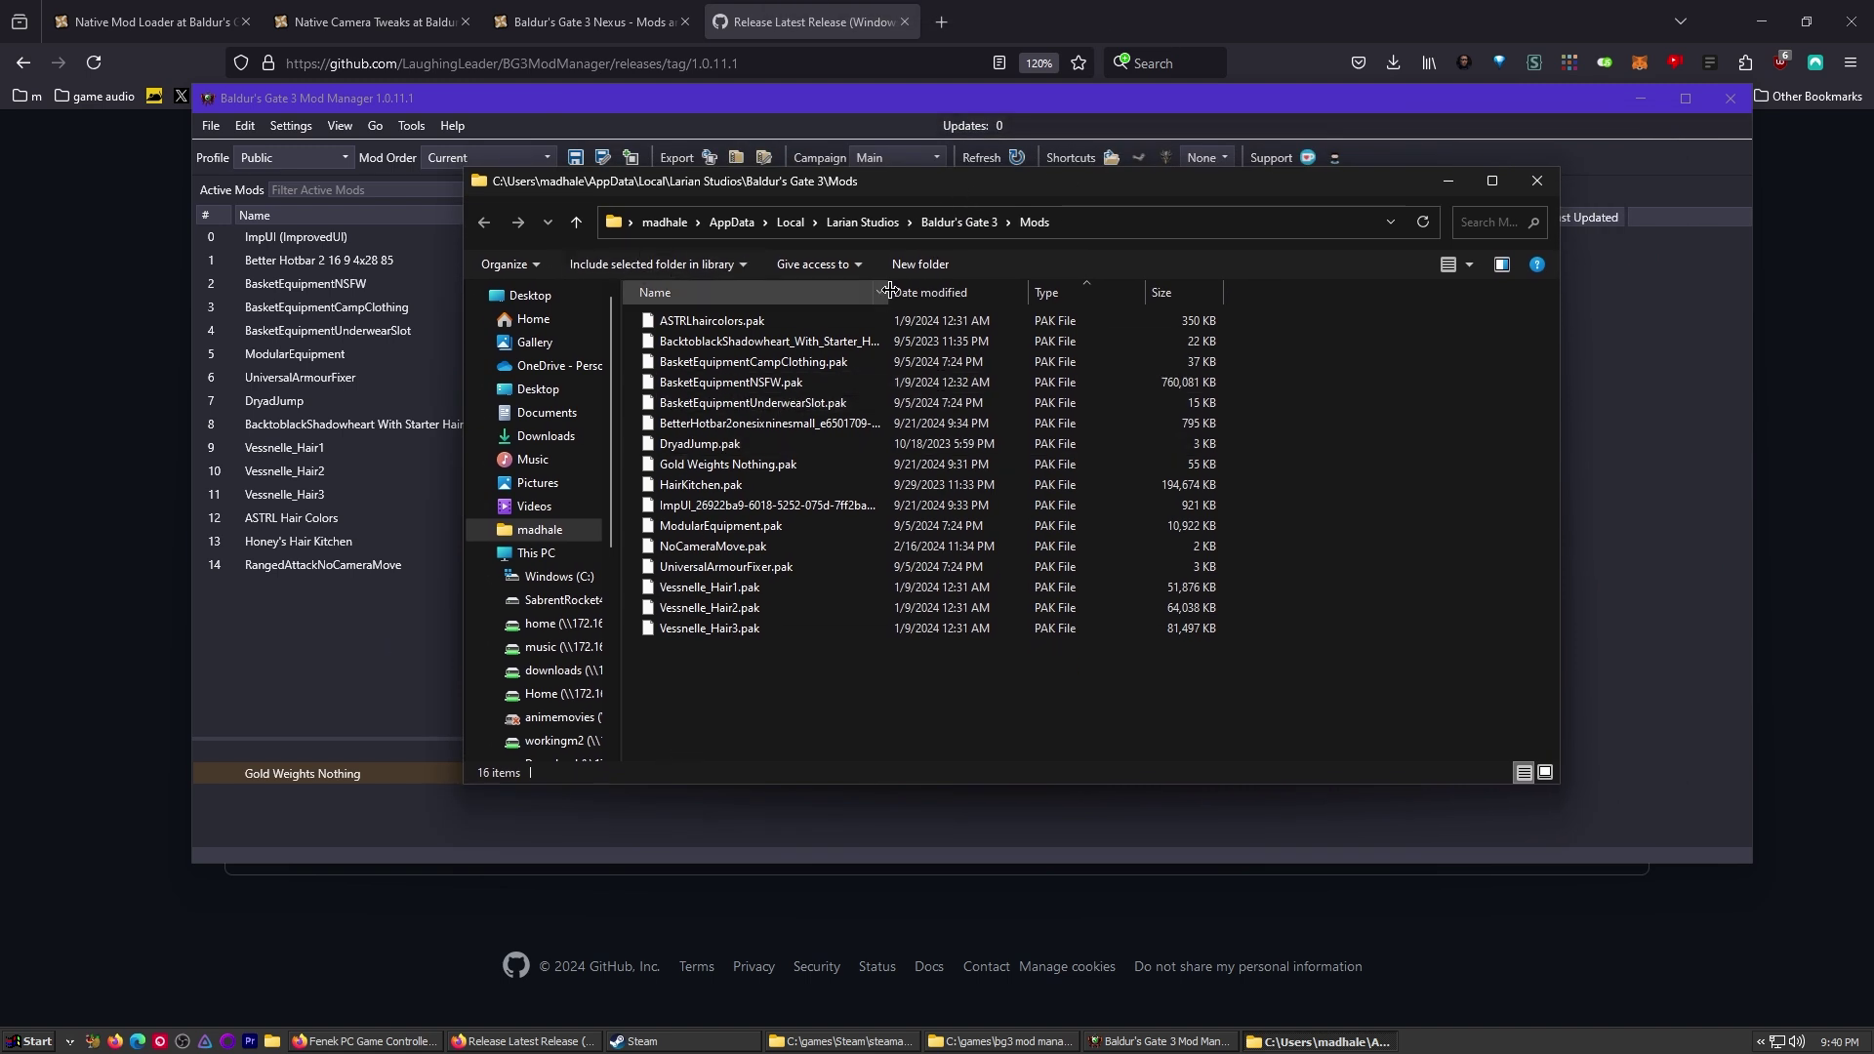
left_click_drag(888, 291, 1070, 297)
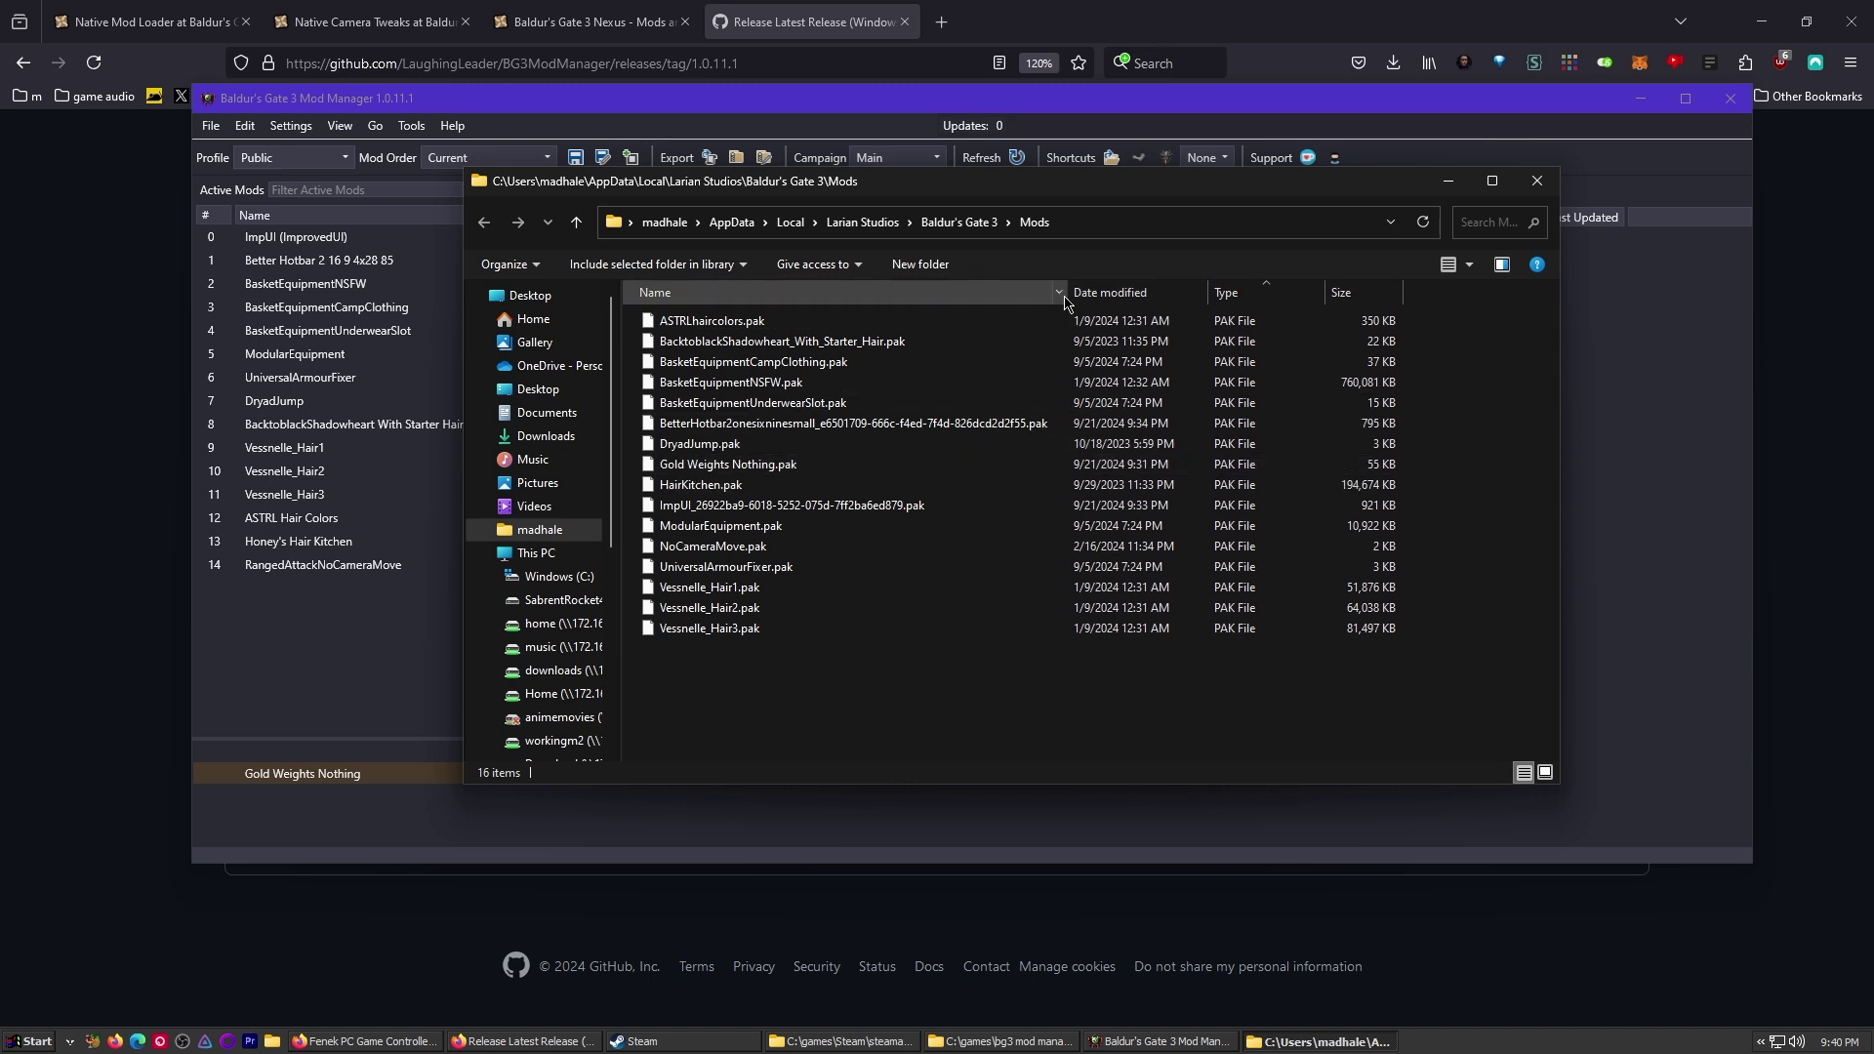
- Highlight all the PAK files in the Mods folder to point them out, and clear the selection
left_click_drag(909, 731, 726, 311)
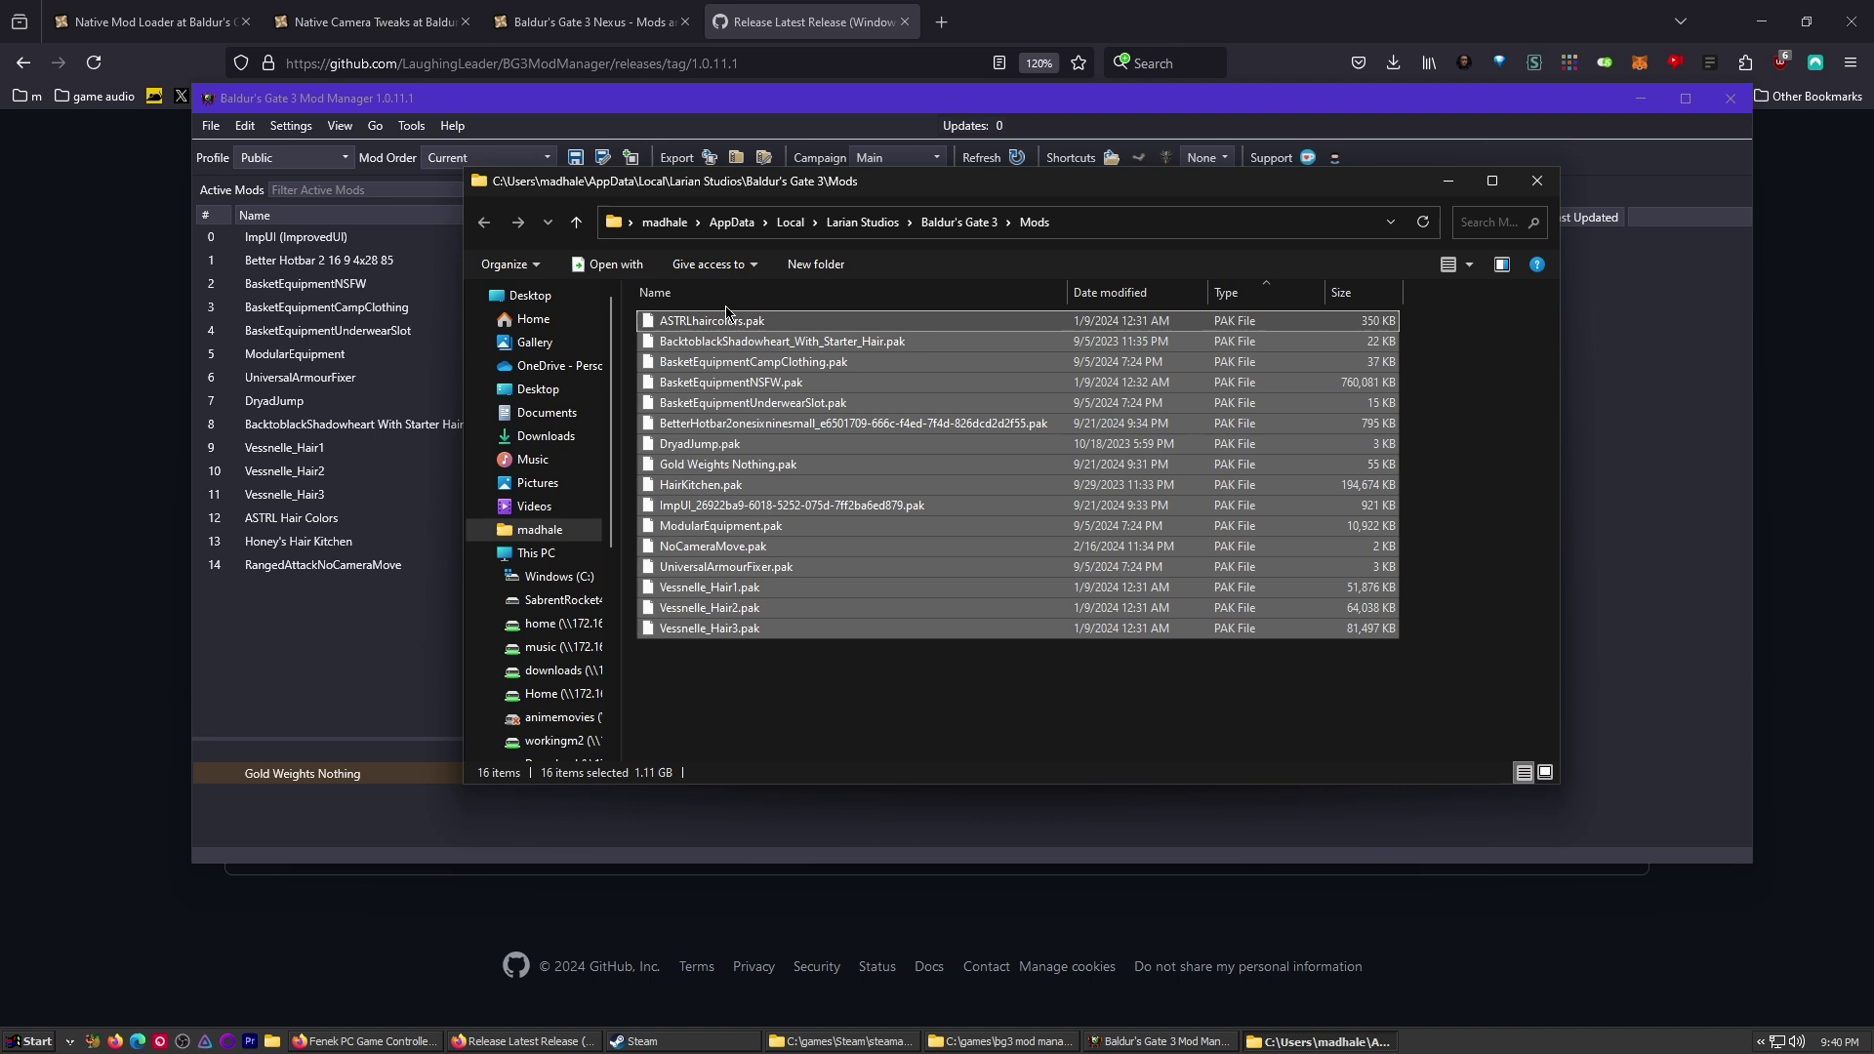
left_click(806, 727)
left_click_drag(816, 723, 709, 301)
left_click(801, 755)
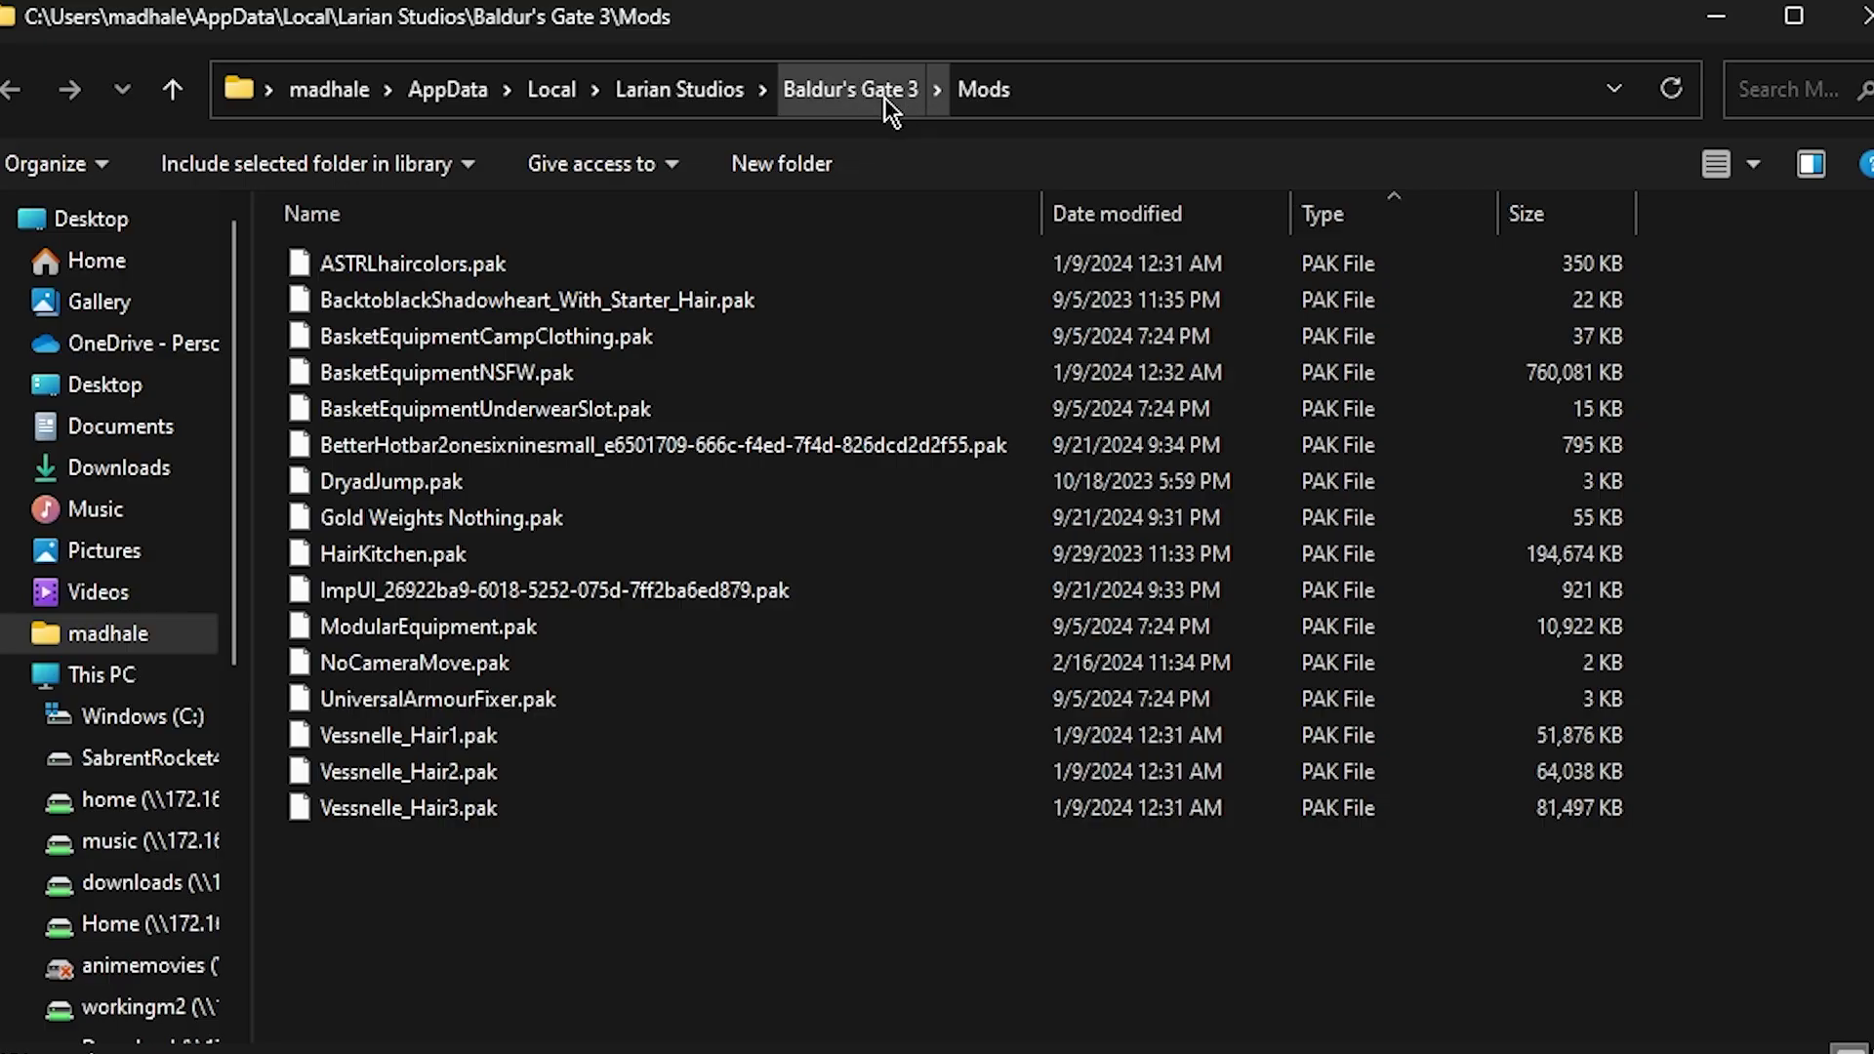
- Go to the Baldur's Gate 3 folder's PlayerProfiles\Public subfolder and open modsettings.lsx in Notepad++
left_click(884, 98)
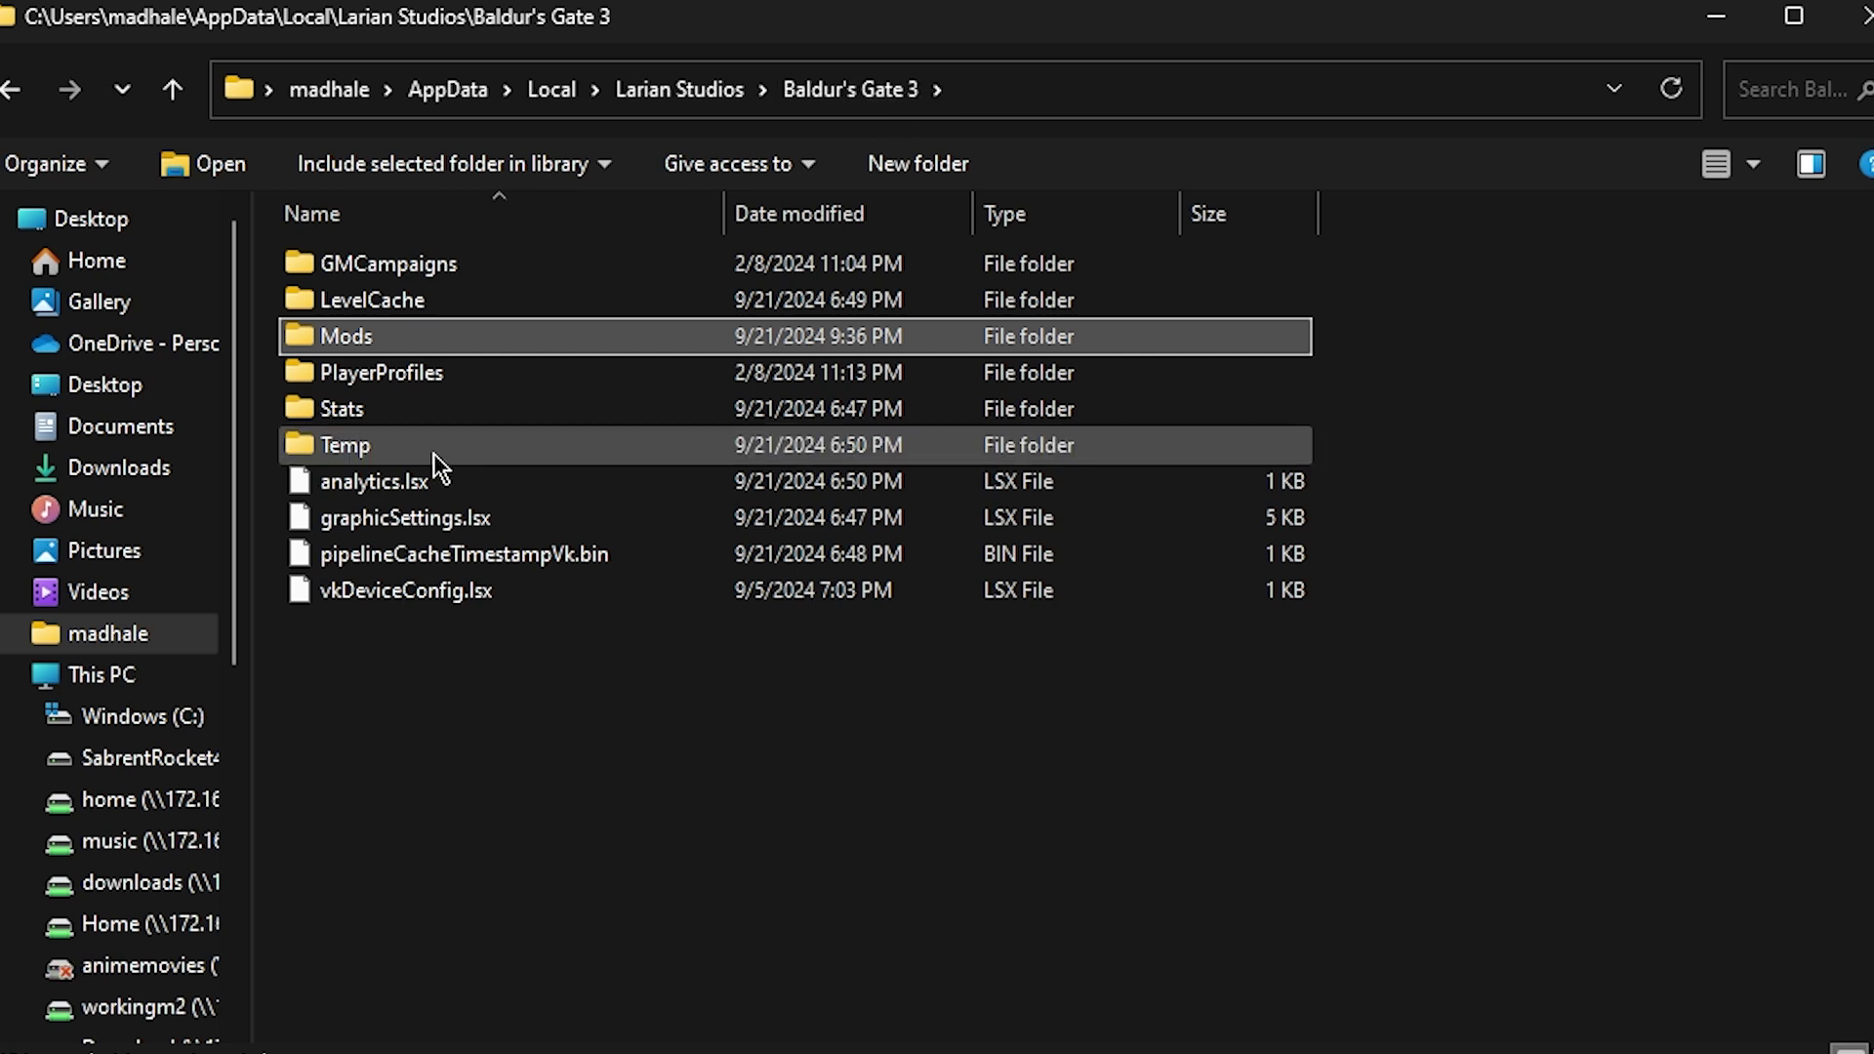
double_click(420, 373)
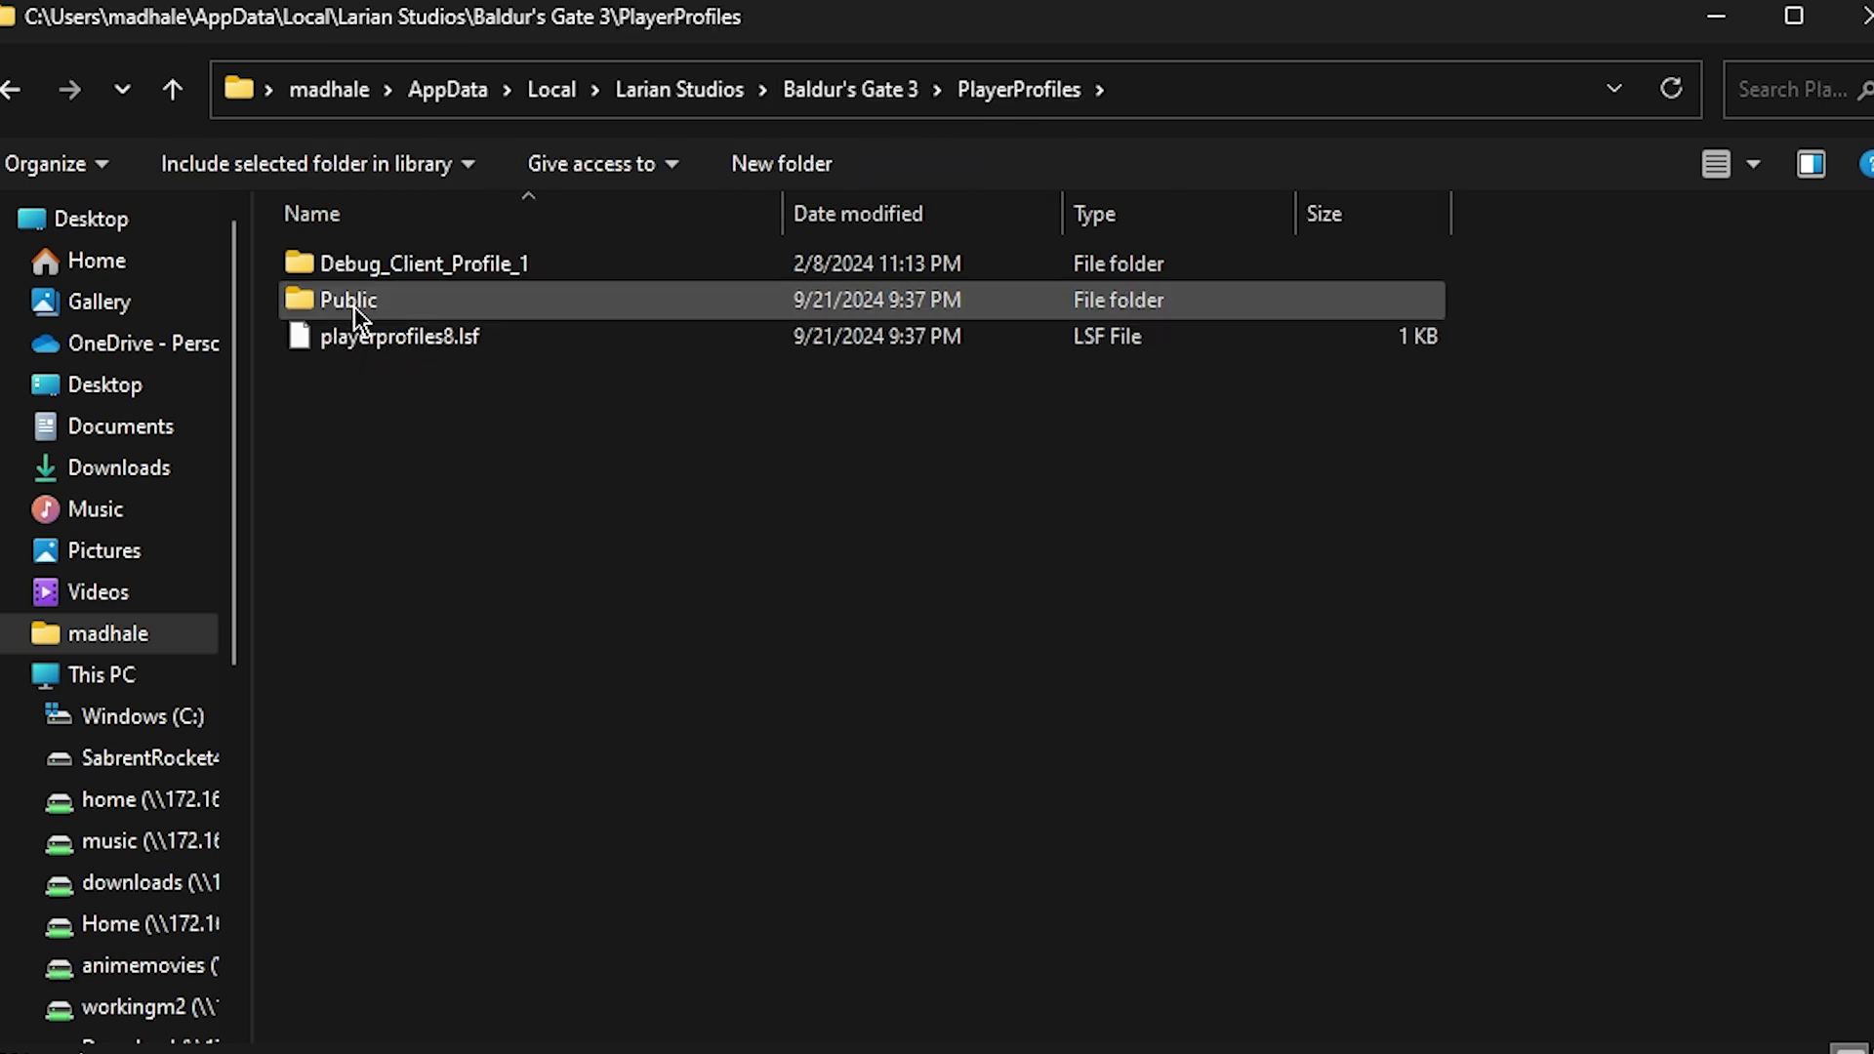
double_click(354, 305)
left_click(452, 382)
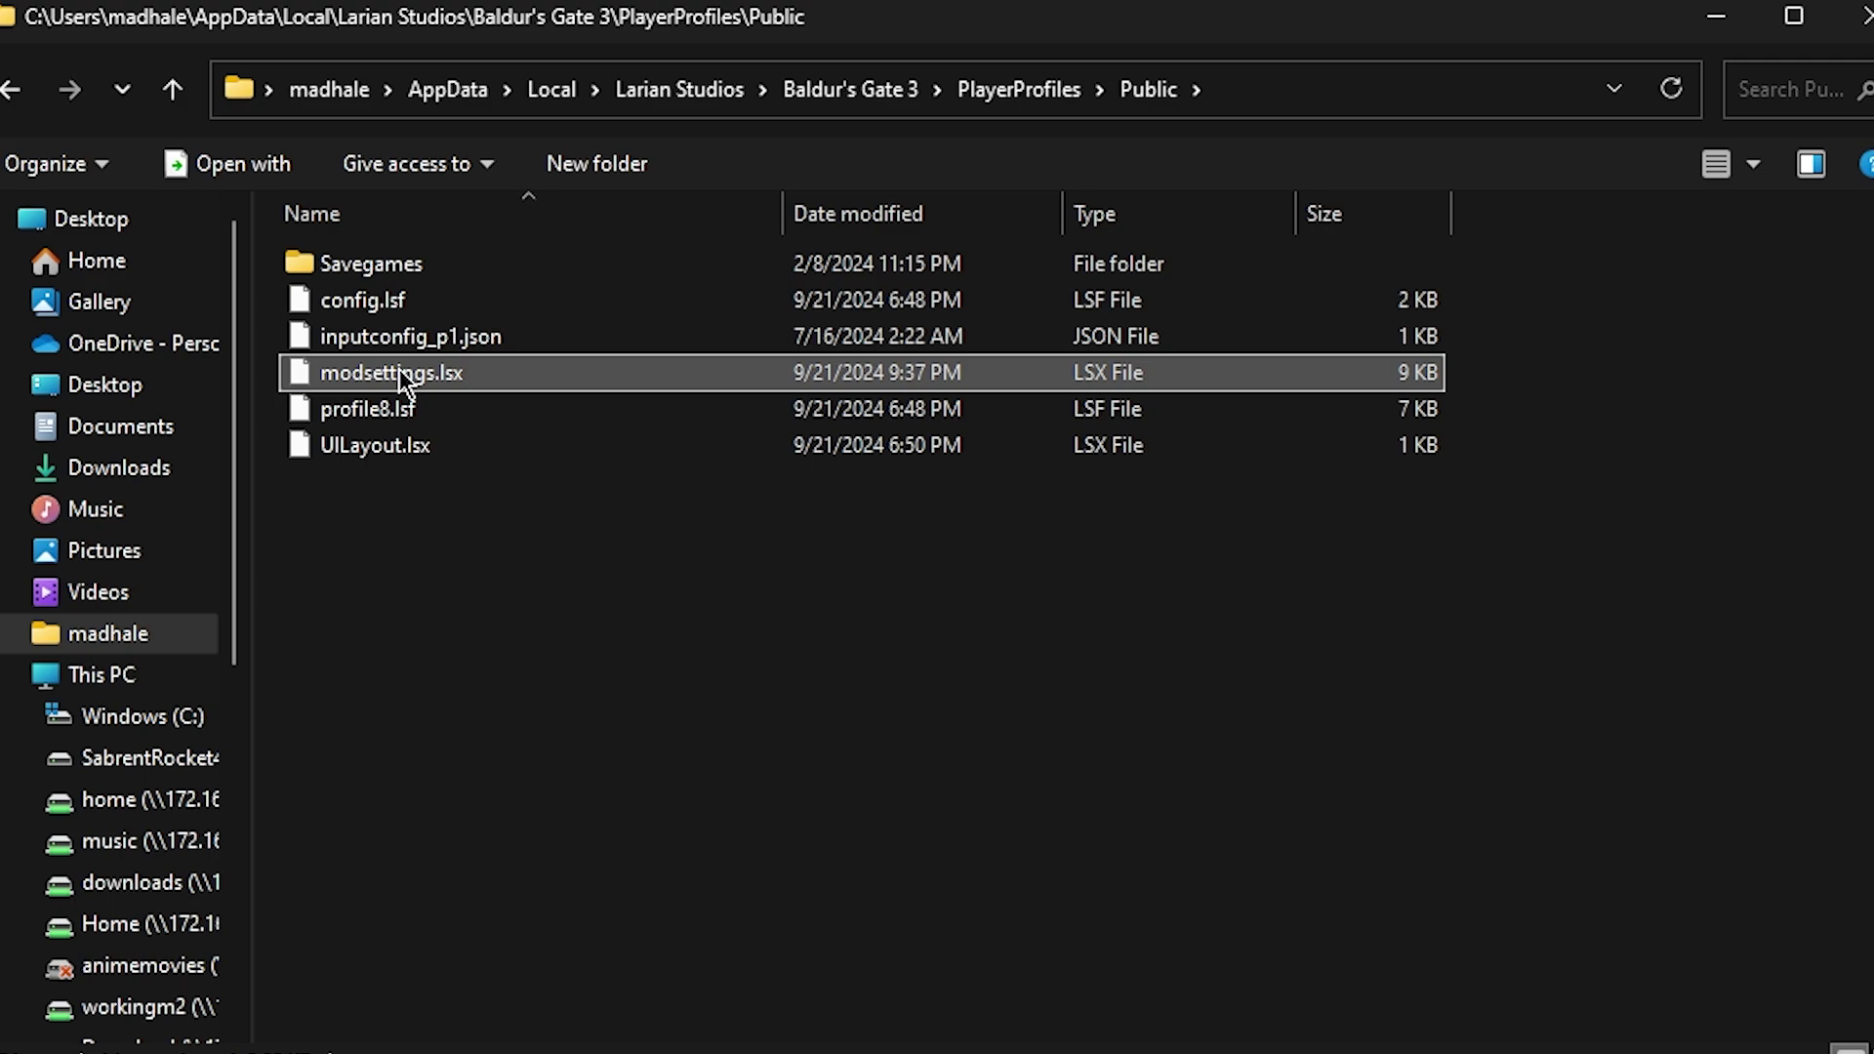
right_click(457, 390)
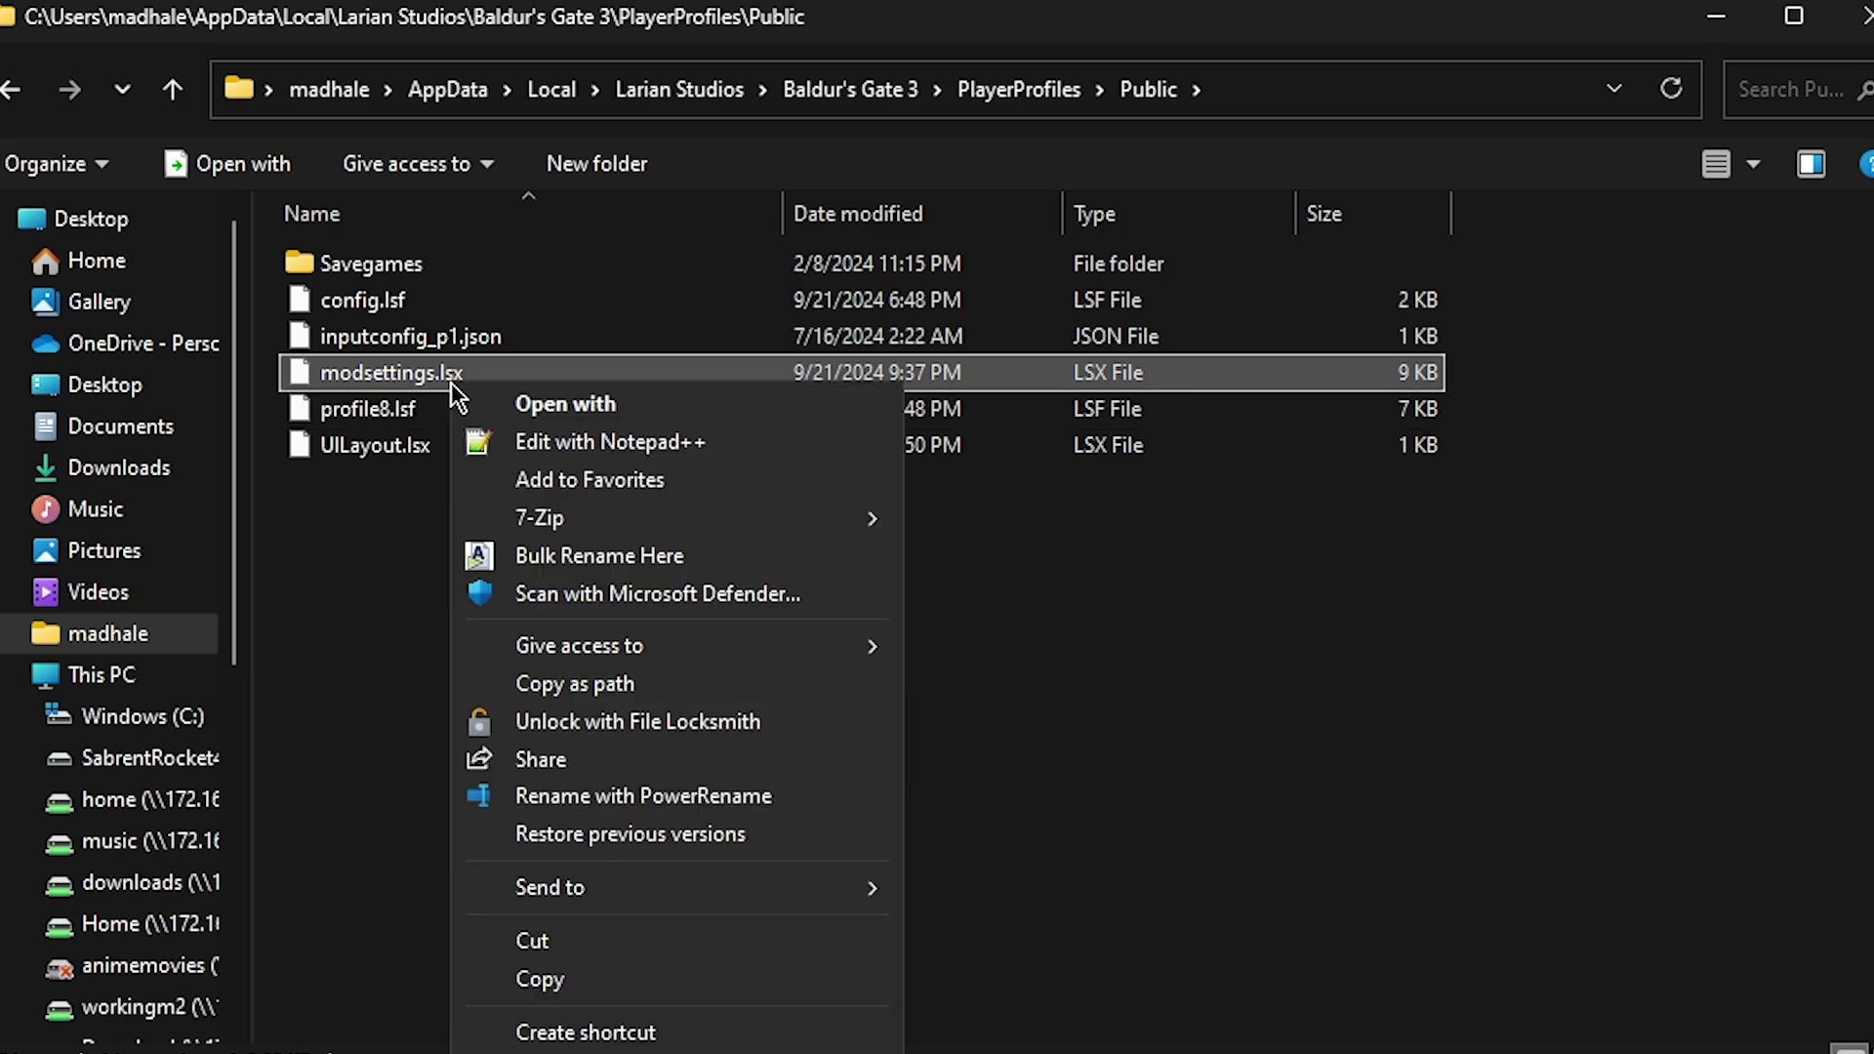
left_click(624, 441)
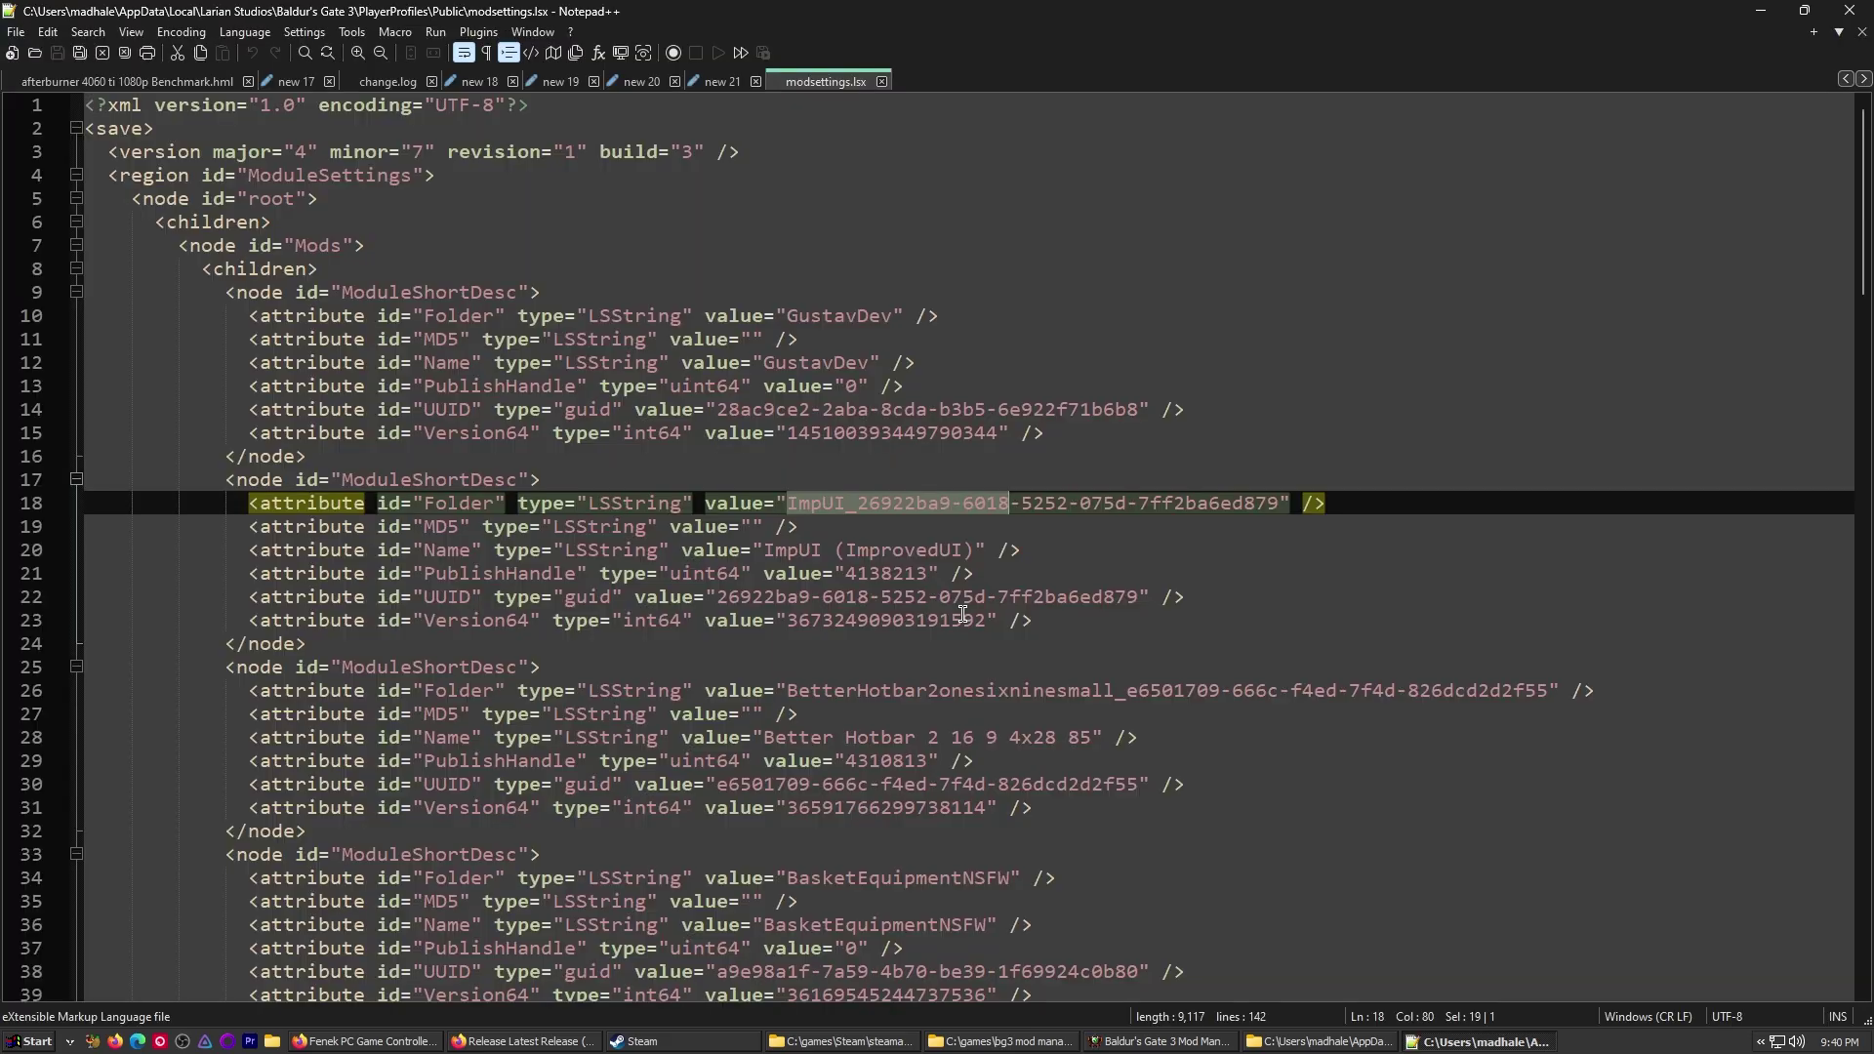
- Examine the mod entries in modsettings.lsx, highlighting the GustavDev block and the ImpUI, BetterHotbar and BasketEquipmentNSFW folder names, and close the editor
left_click(1034, 584)
scroll(1113, 631, "down", 2, "ctrl")
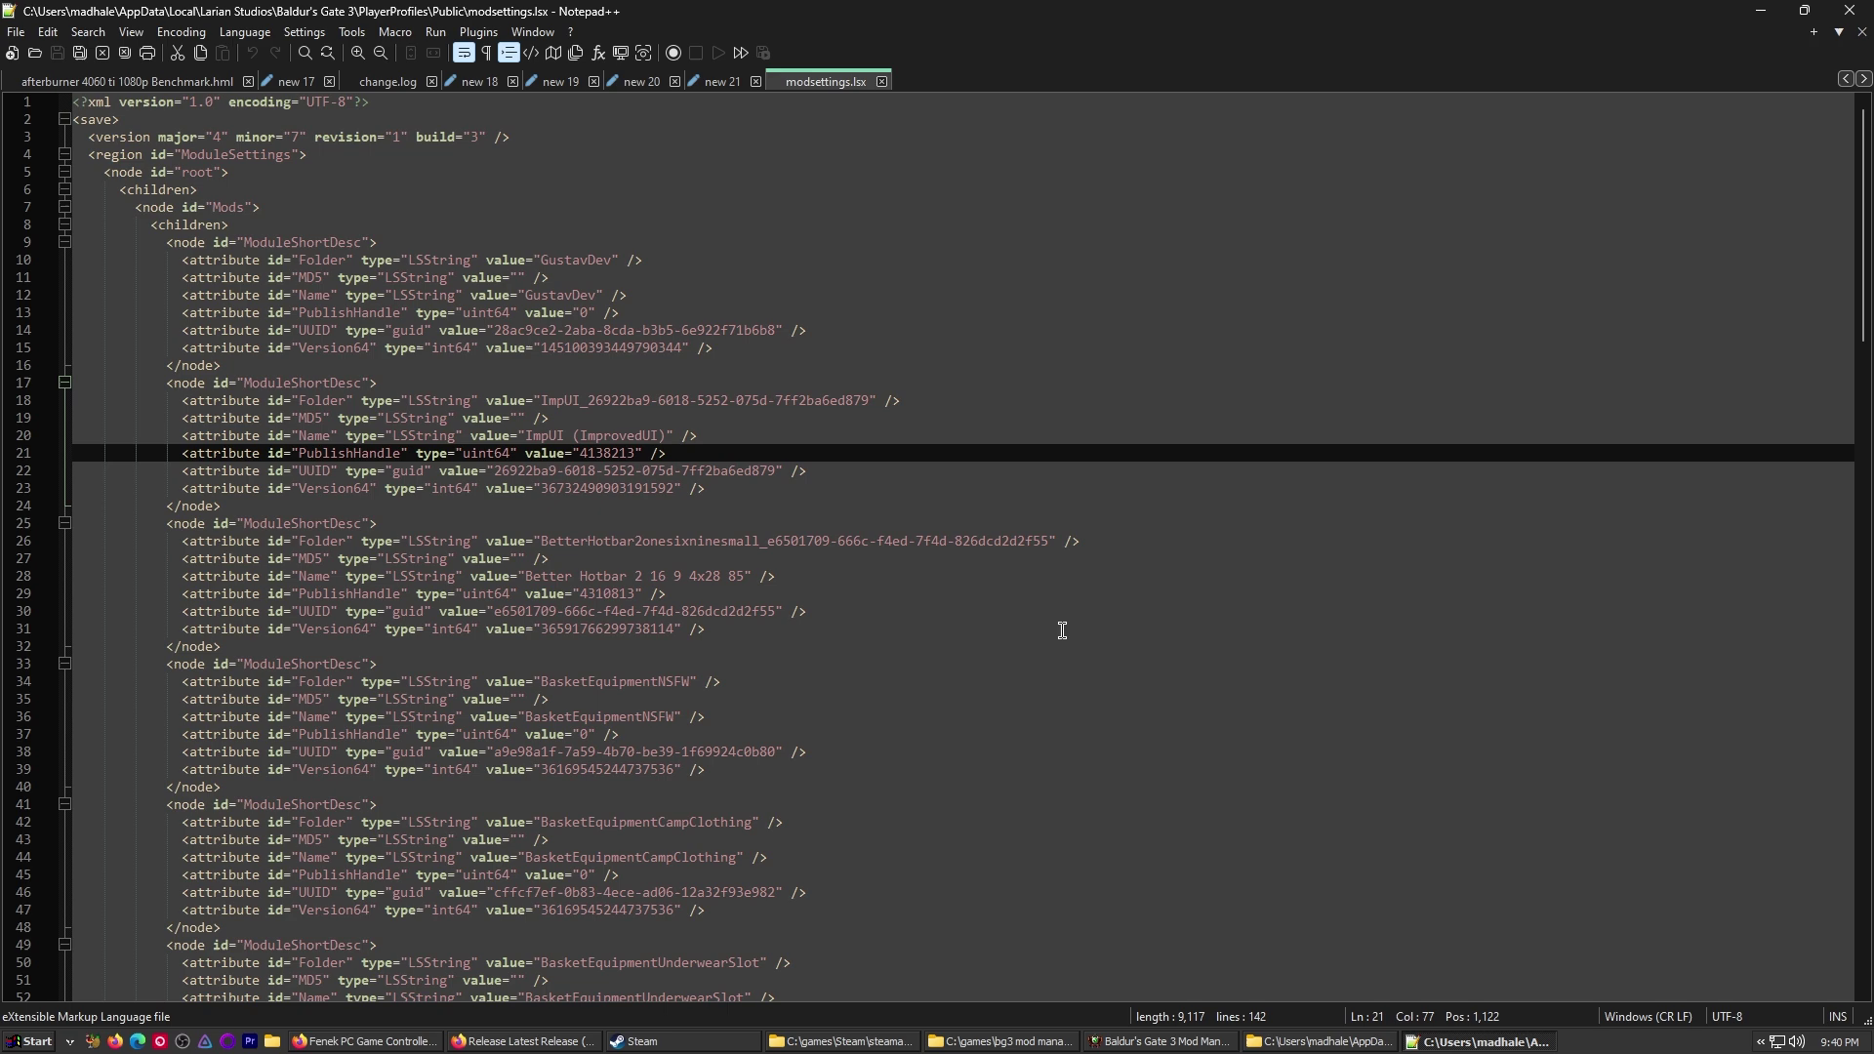
scroll(485, 453, "down", 1)
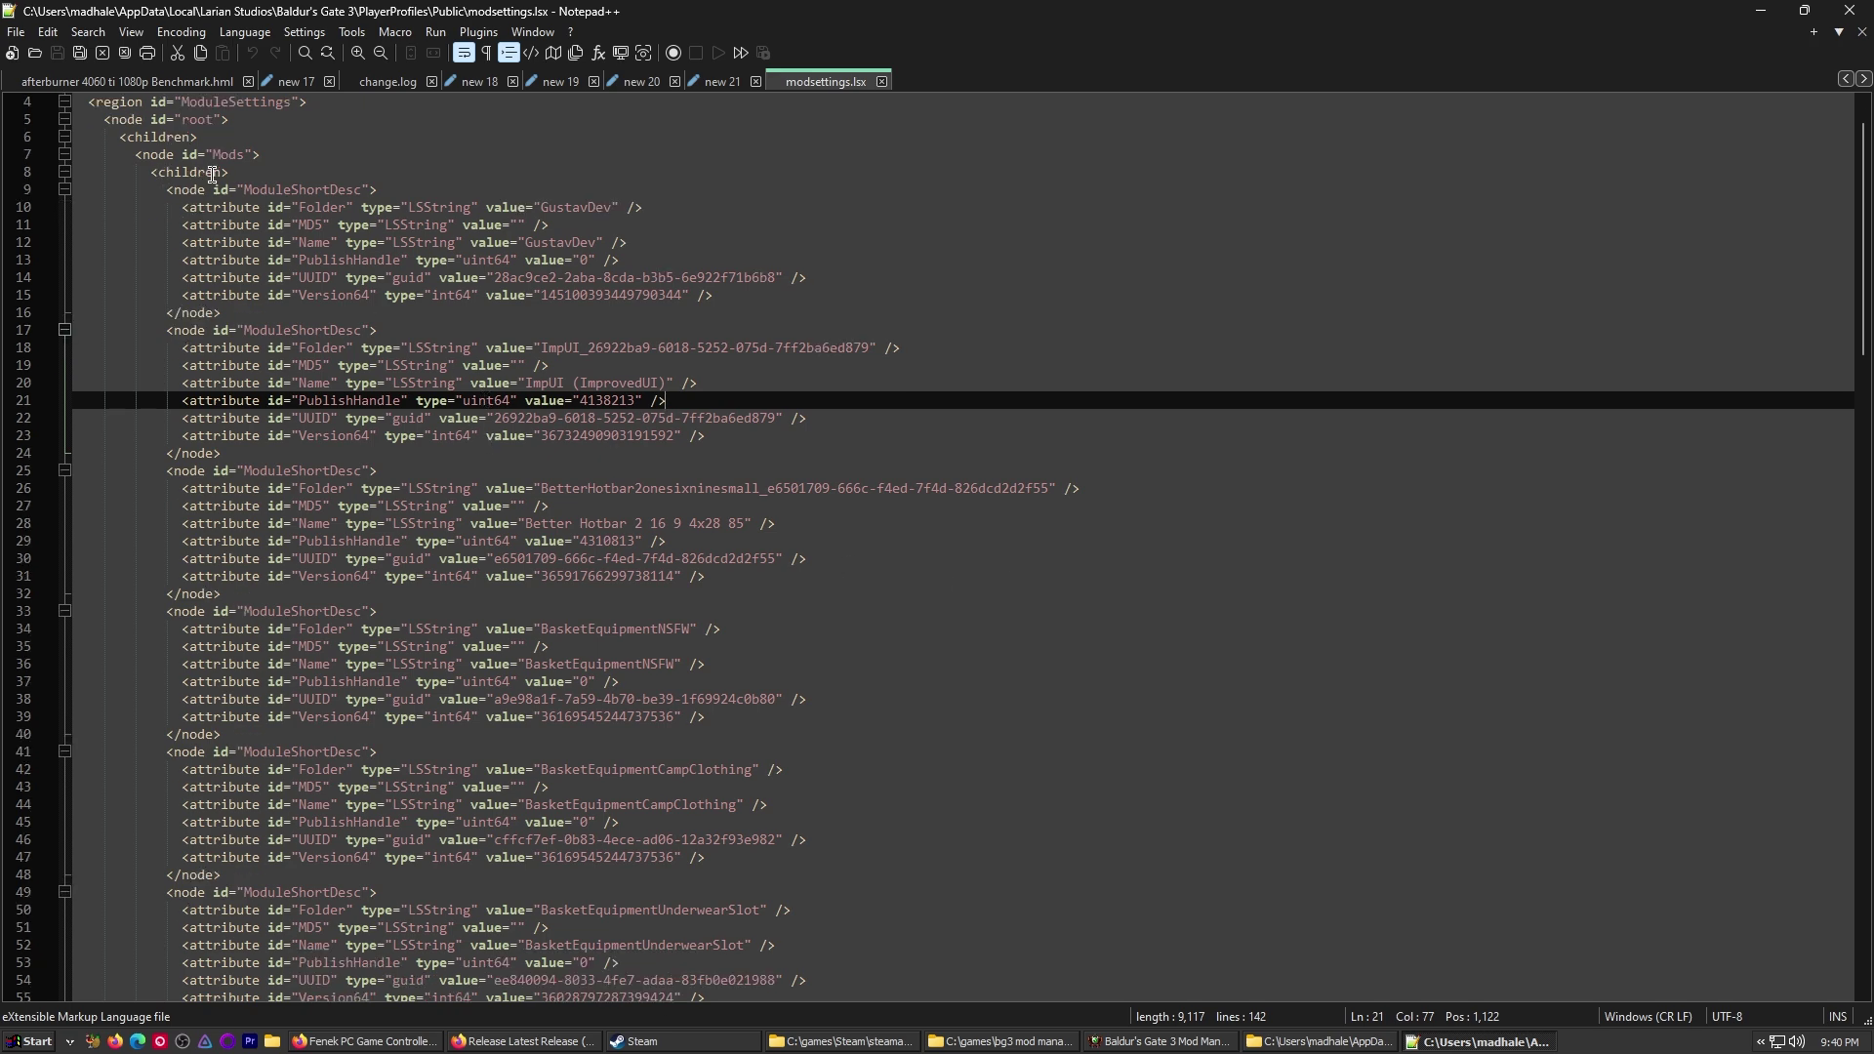
left_click_drag(230, 173, 712, 314)
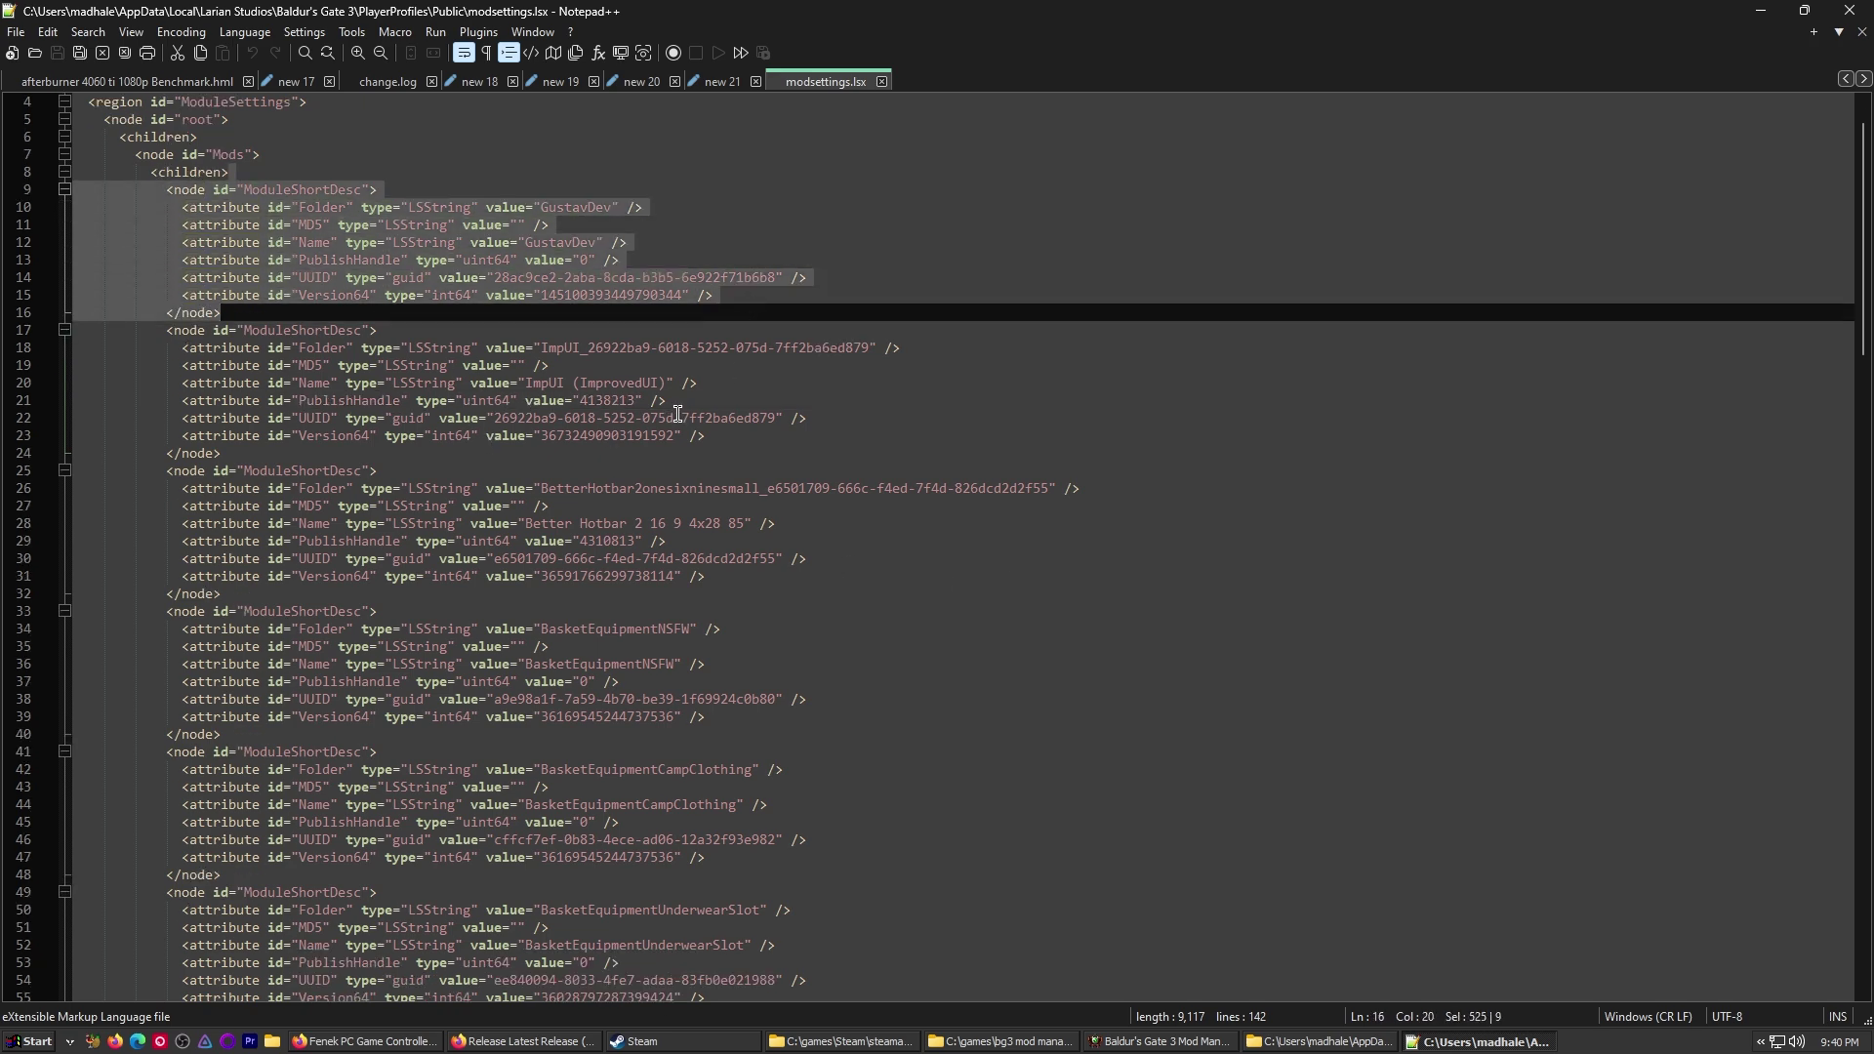
double_click(565, 348)
double_click(631, 488)
scroll(860, 631, "down", 4)
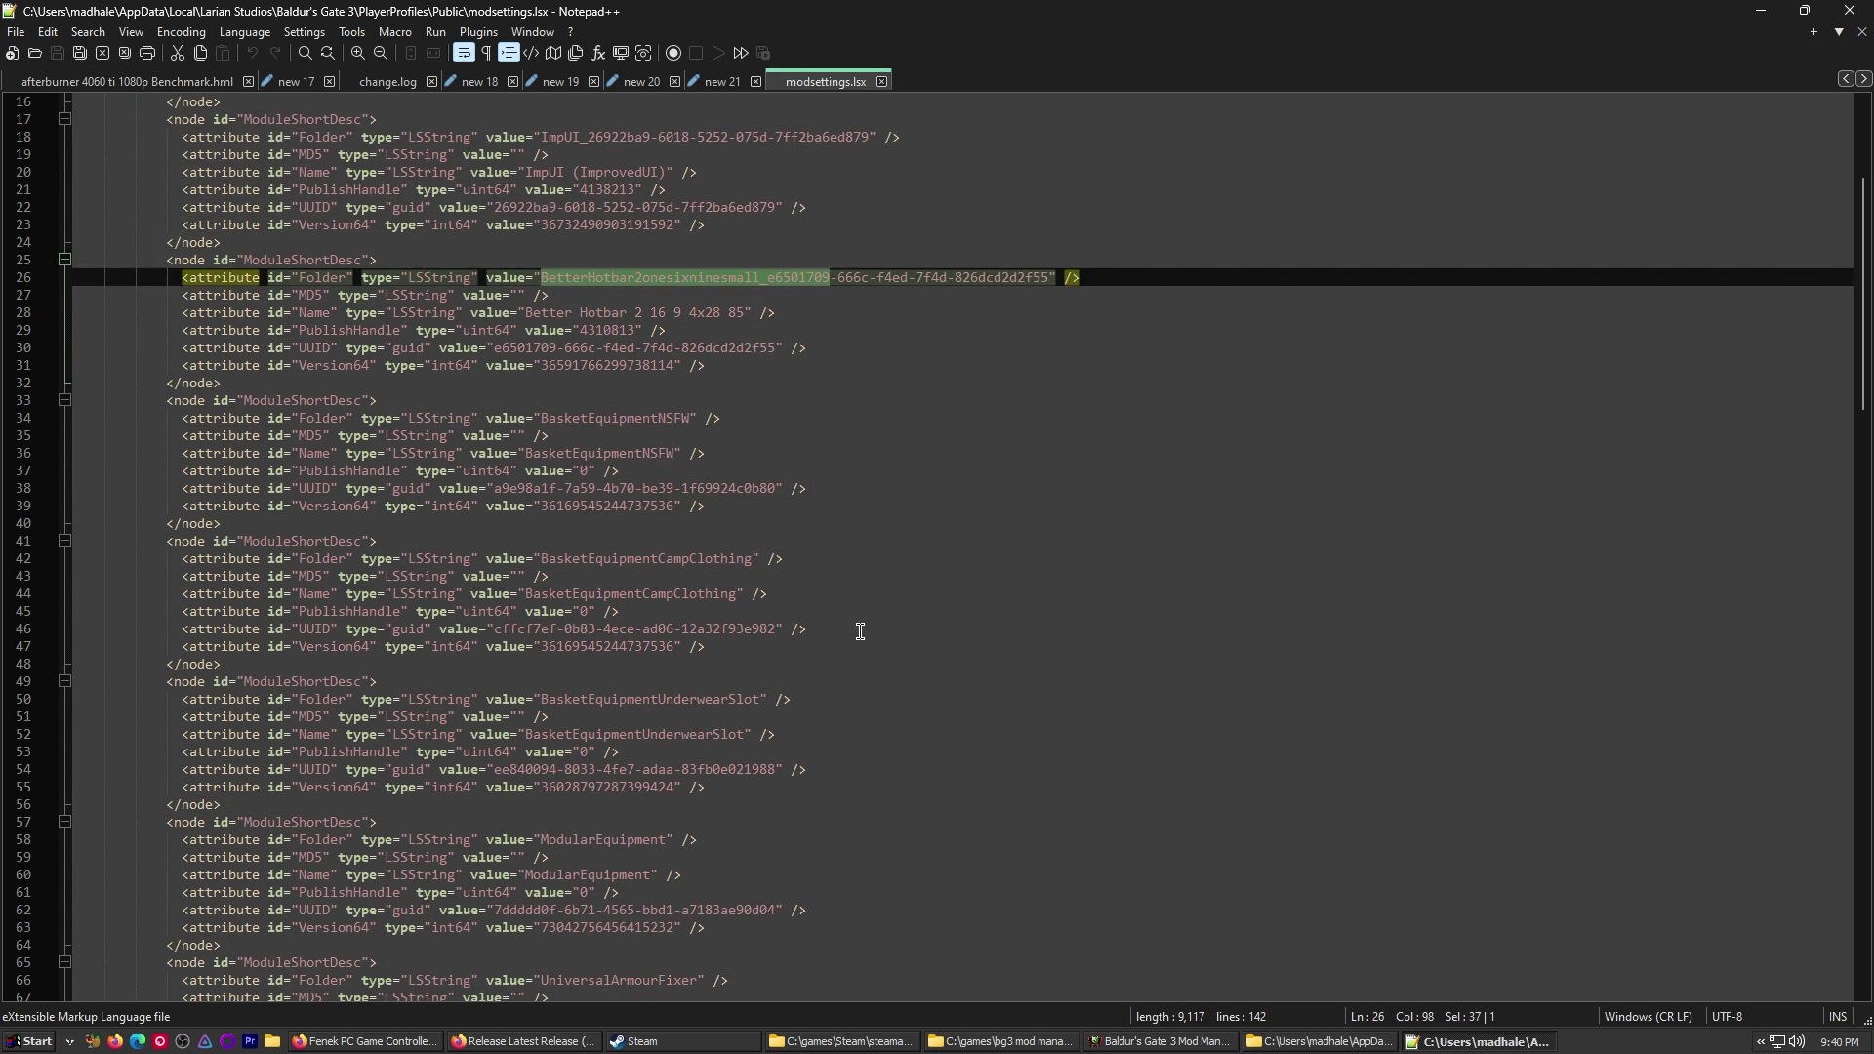
double_click(620, 433)
scroll(1029, 600, "down", 6)
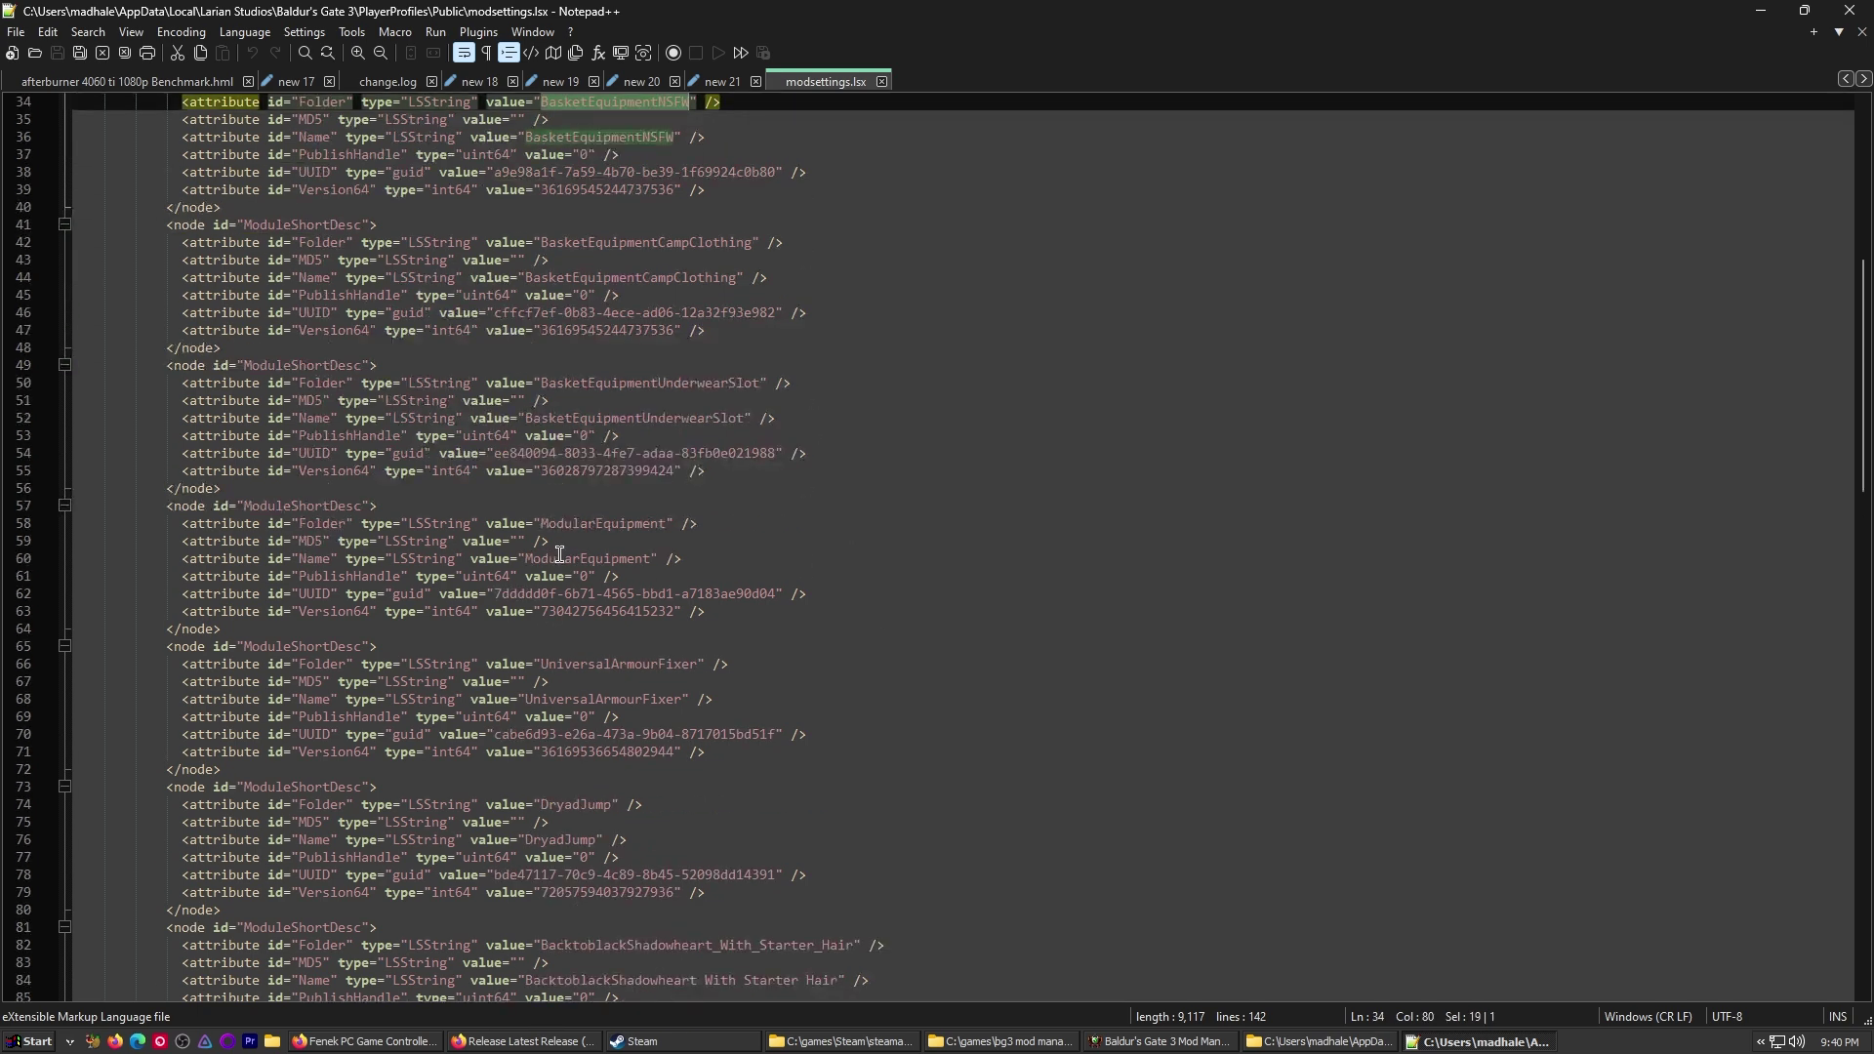
scroll(560, 553, "up", 5)
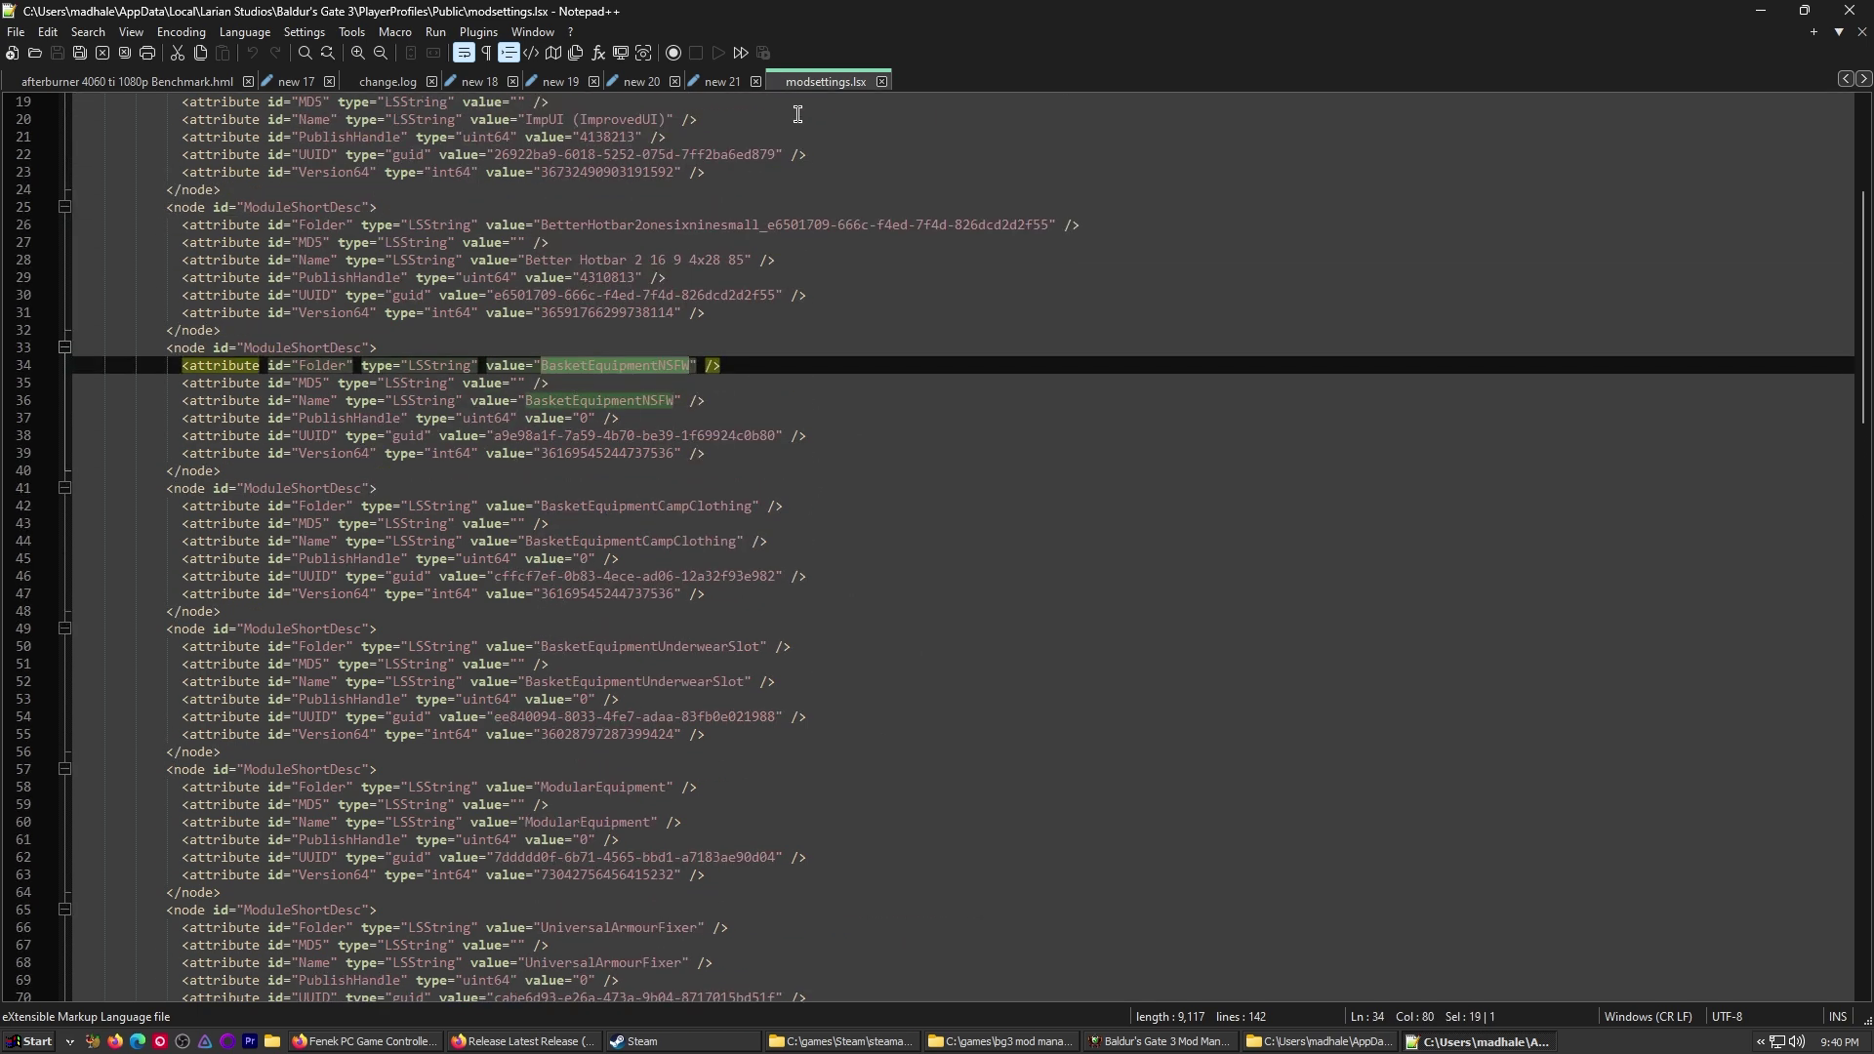
left_click(1859, 13)
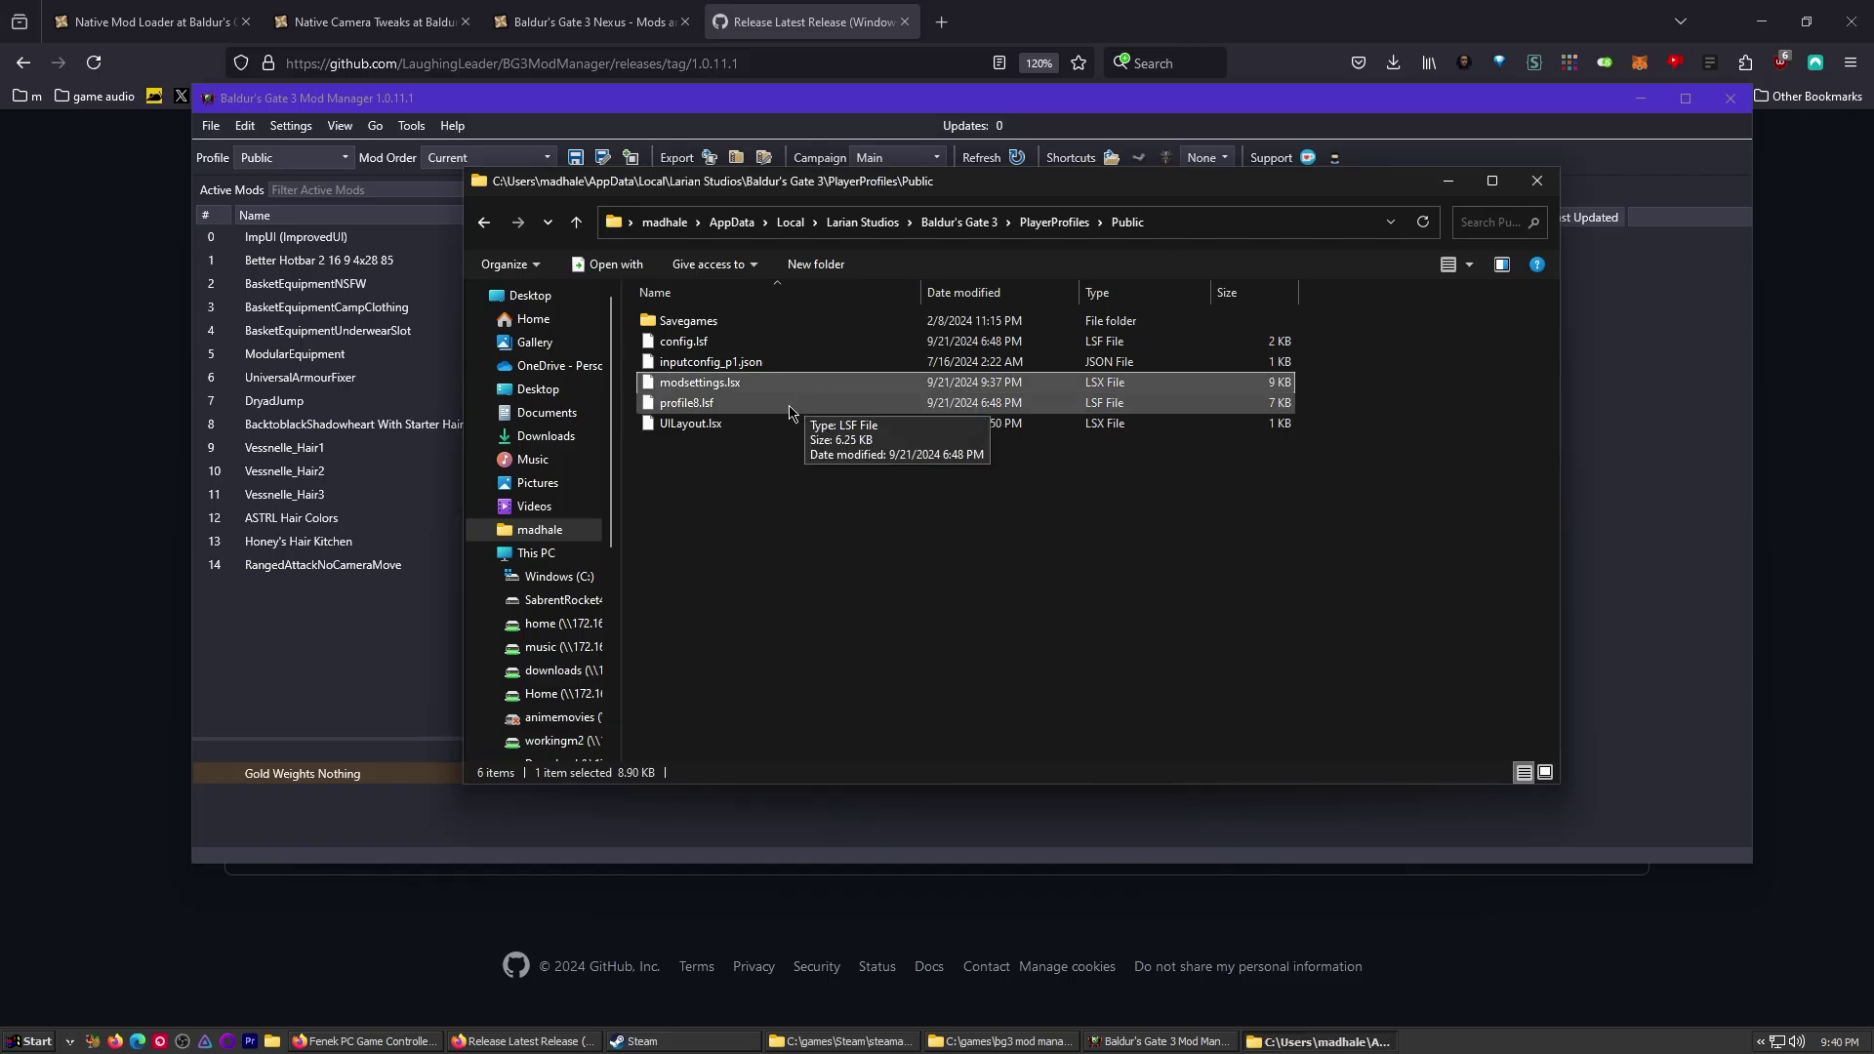
- Point out modsettings.lsx in the Public folder and reposition the folder window over the mod manager
left_click(732, 497)
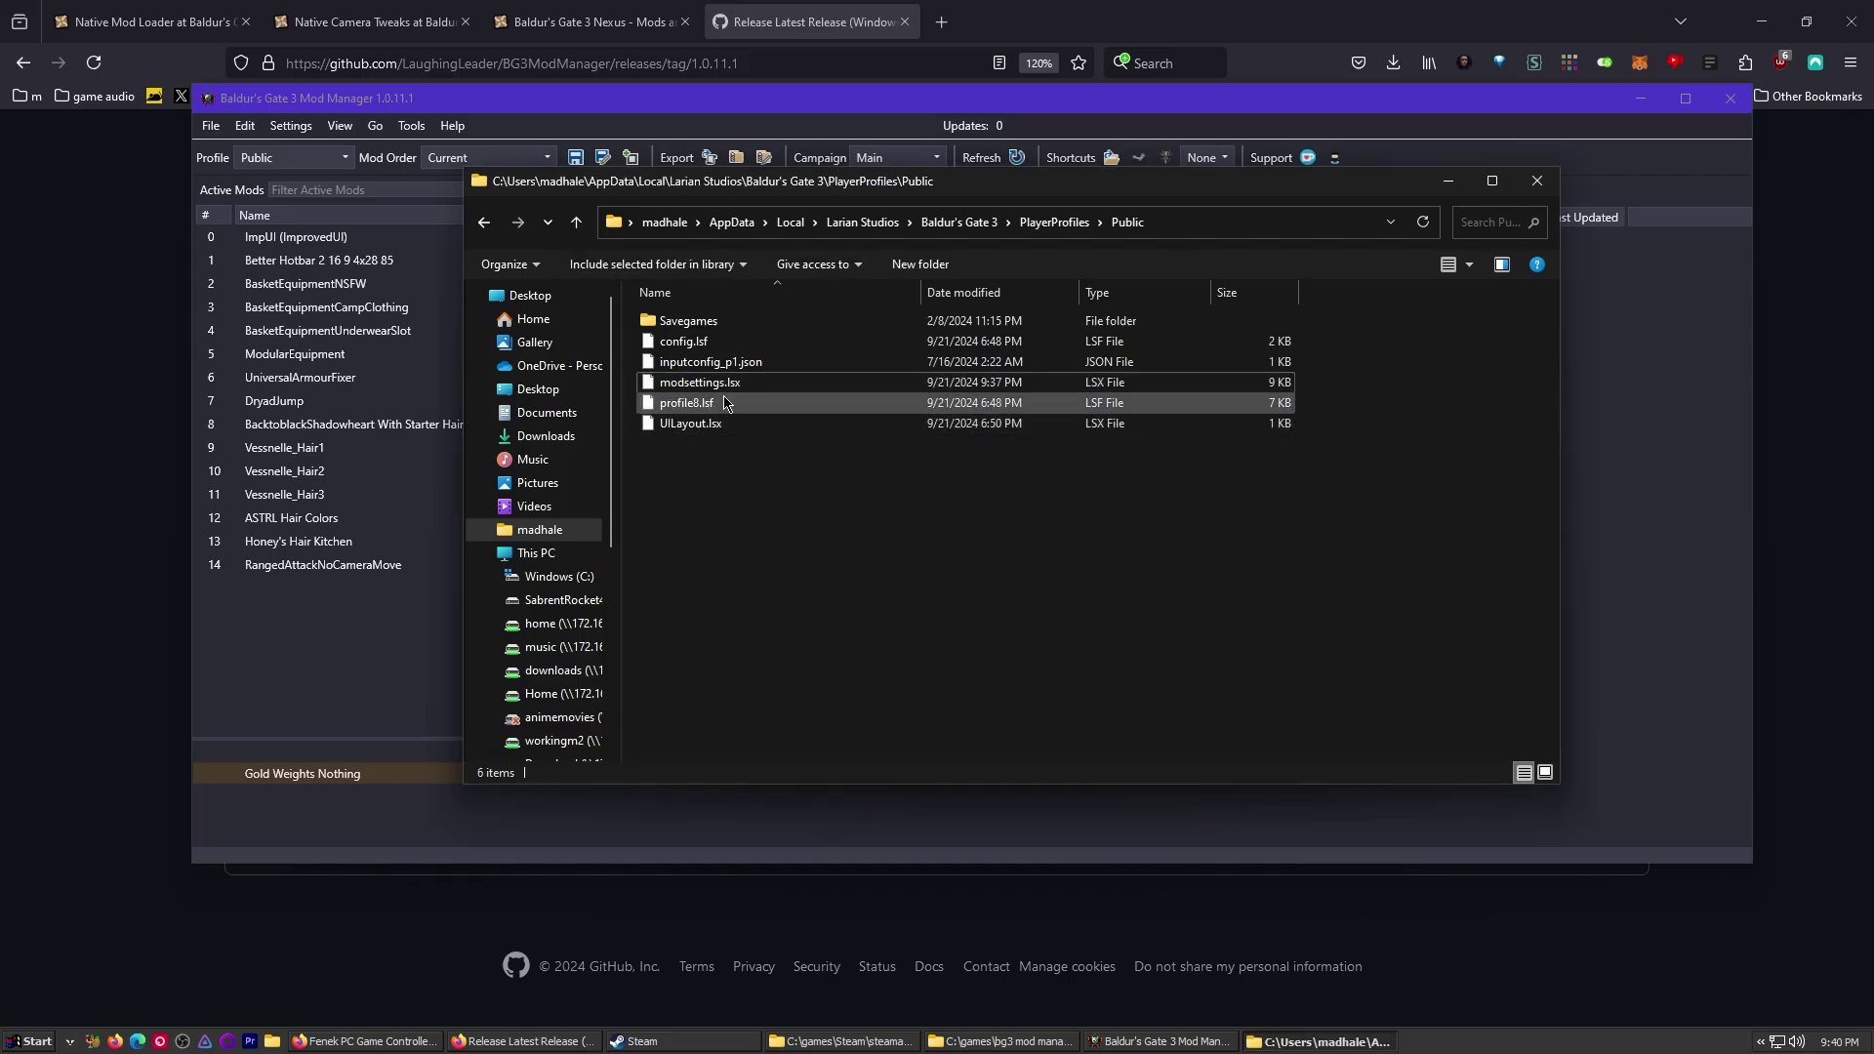
left_click(728, 386)
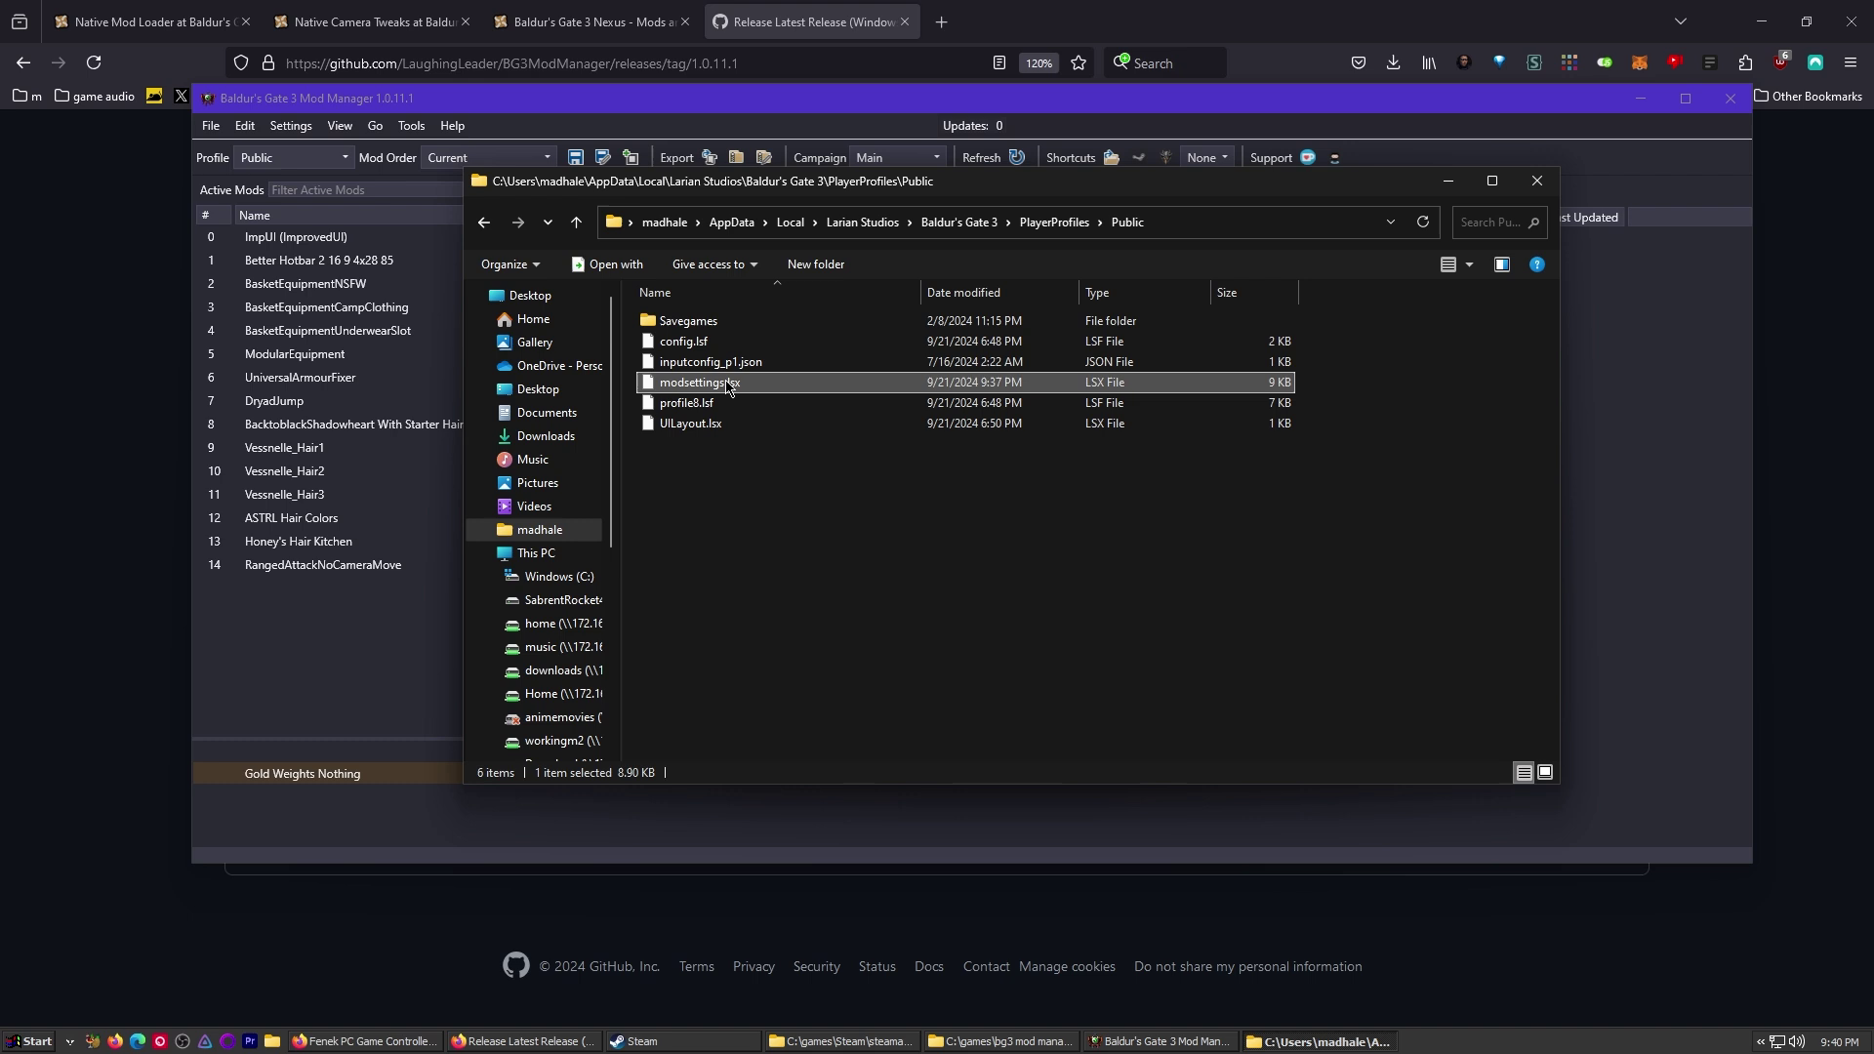
left_click_drag(754, 185, 878, 392)
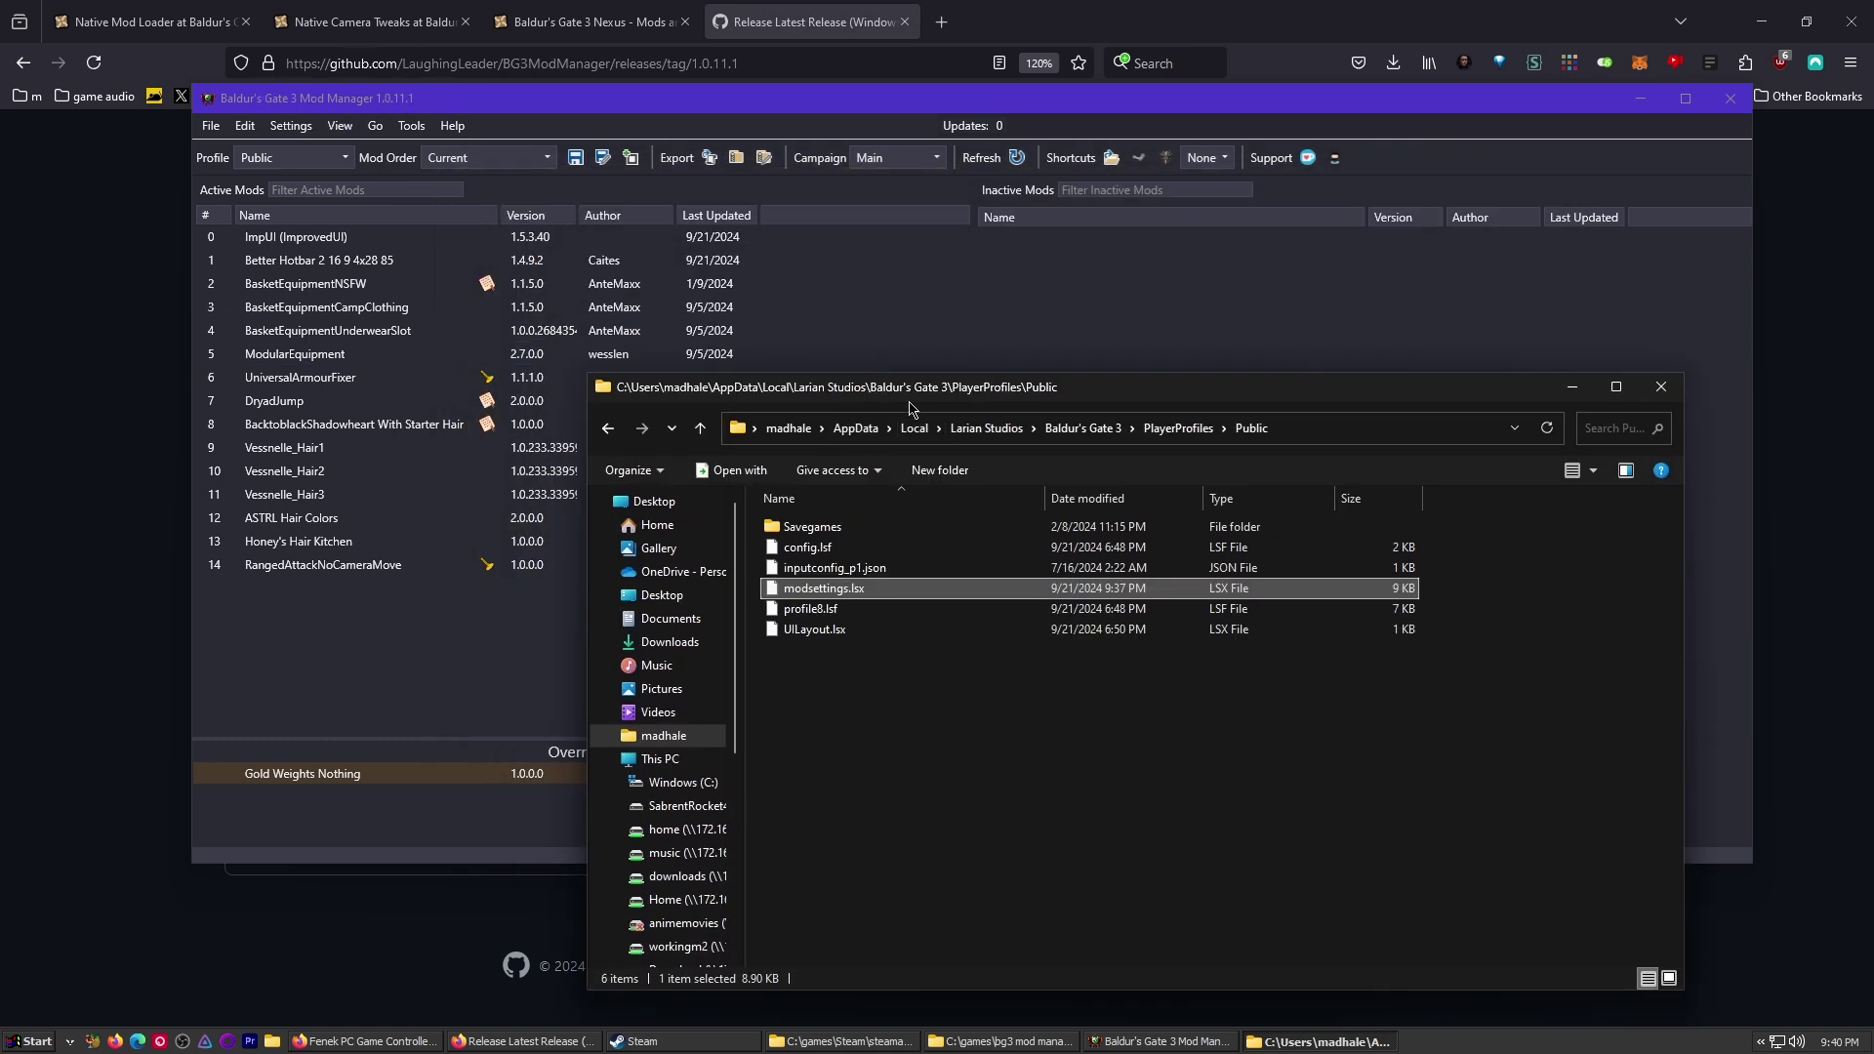
left_click_drag(904, 386, 823, 244)
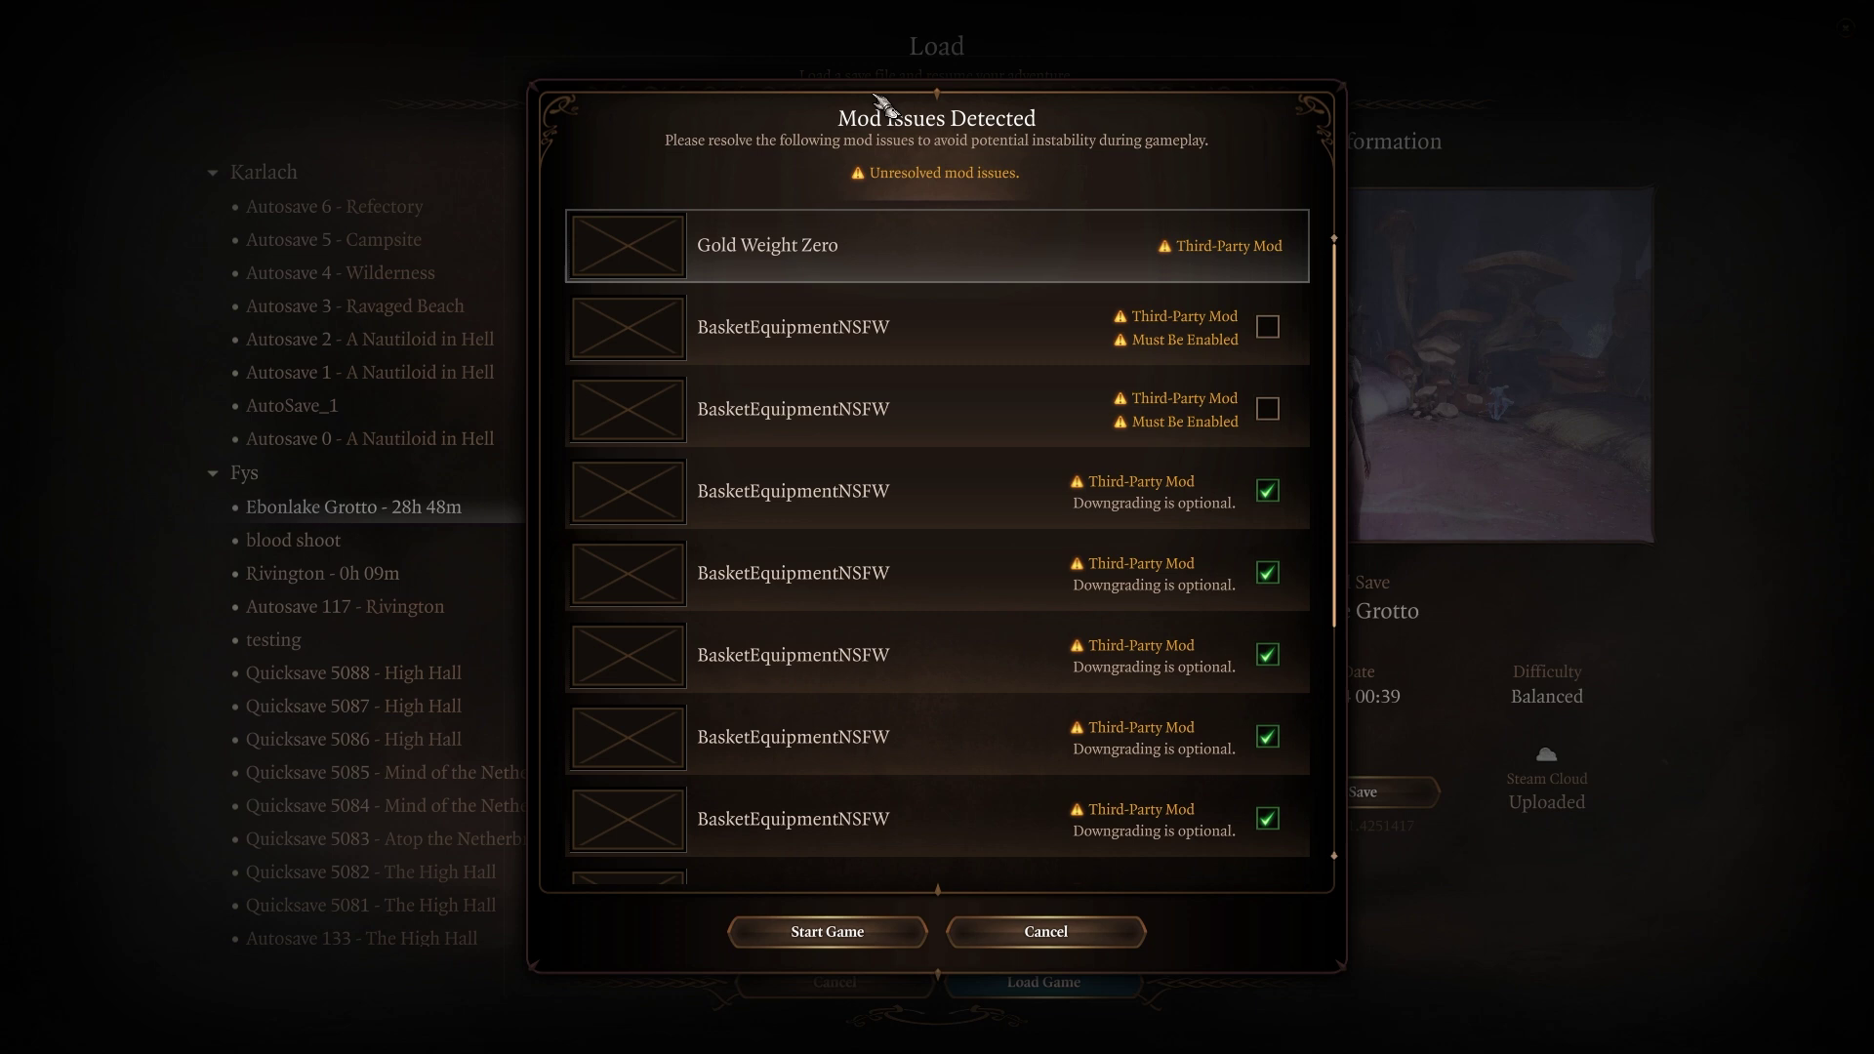
- Review the game's full Mod Issues Detected list for the save and start the game
scroll(1077, 371, "down", 3)
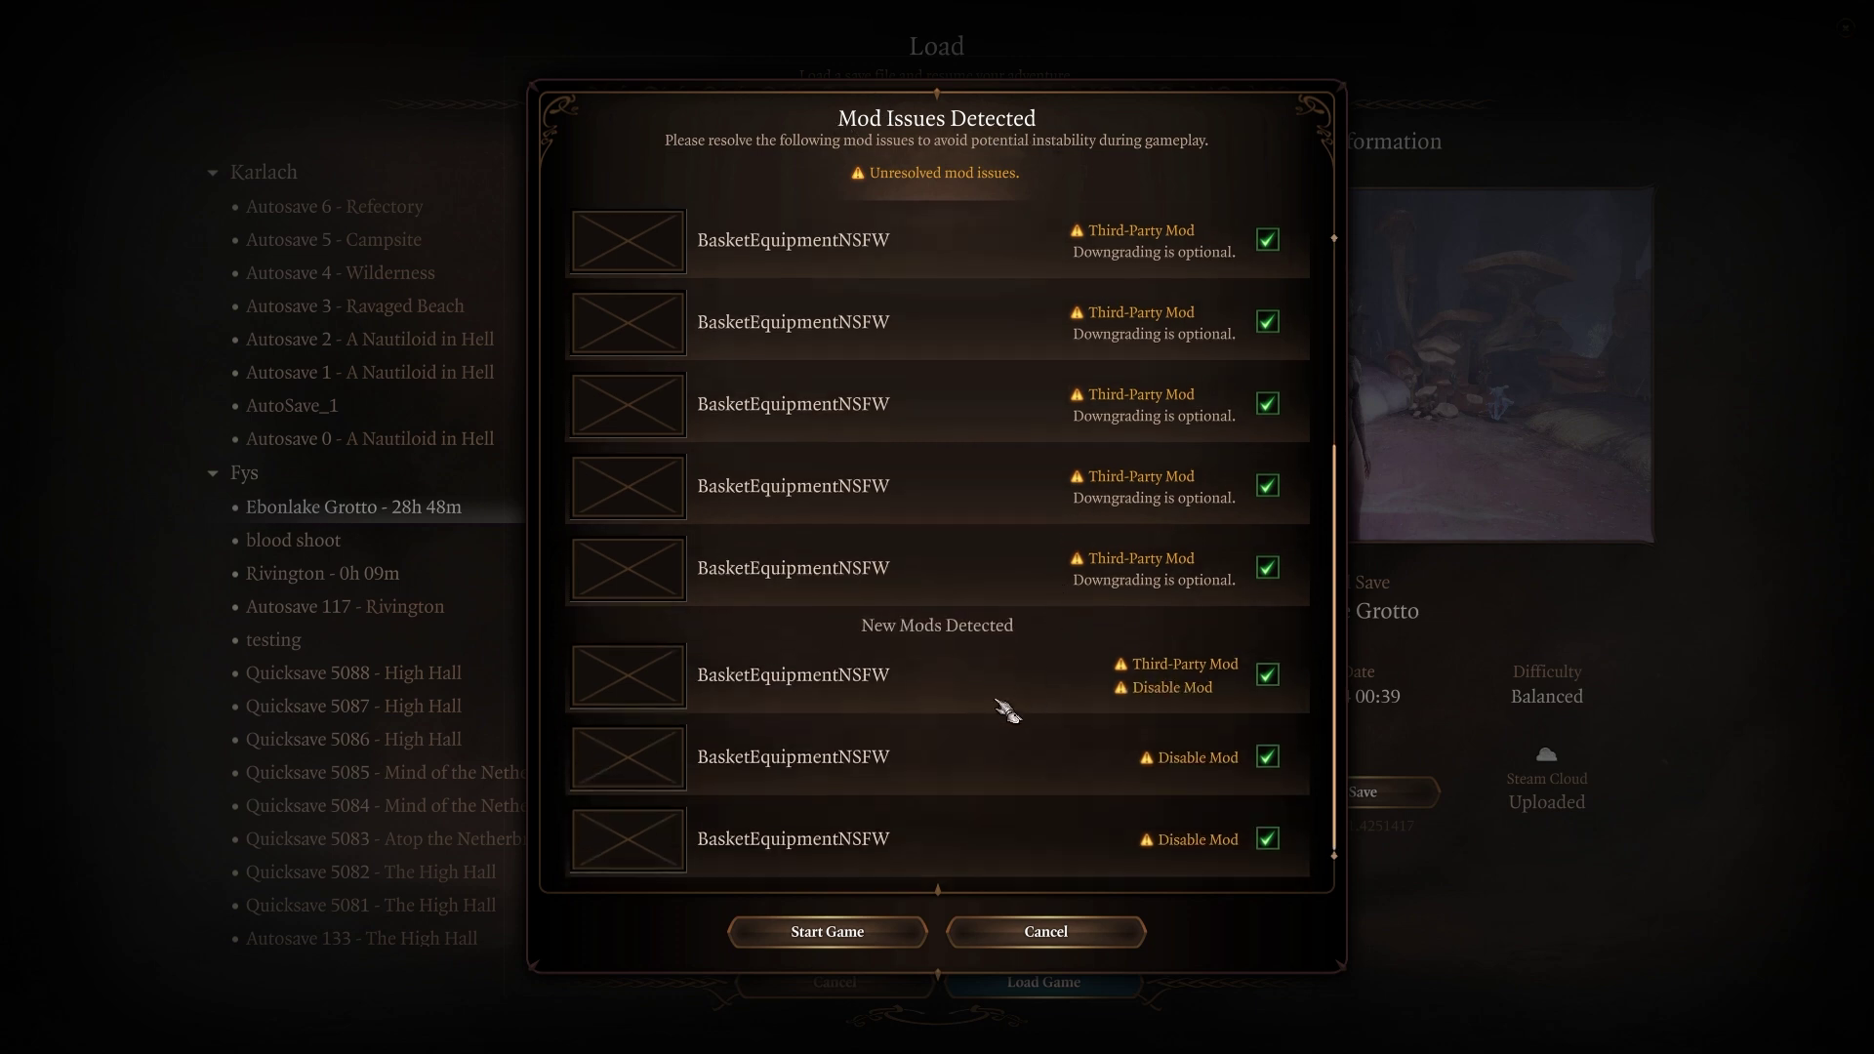
scroll(1004, 711, "up", 3)
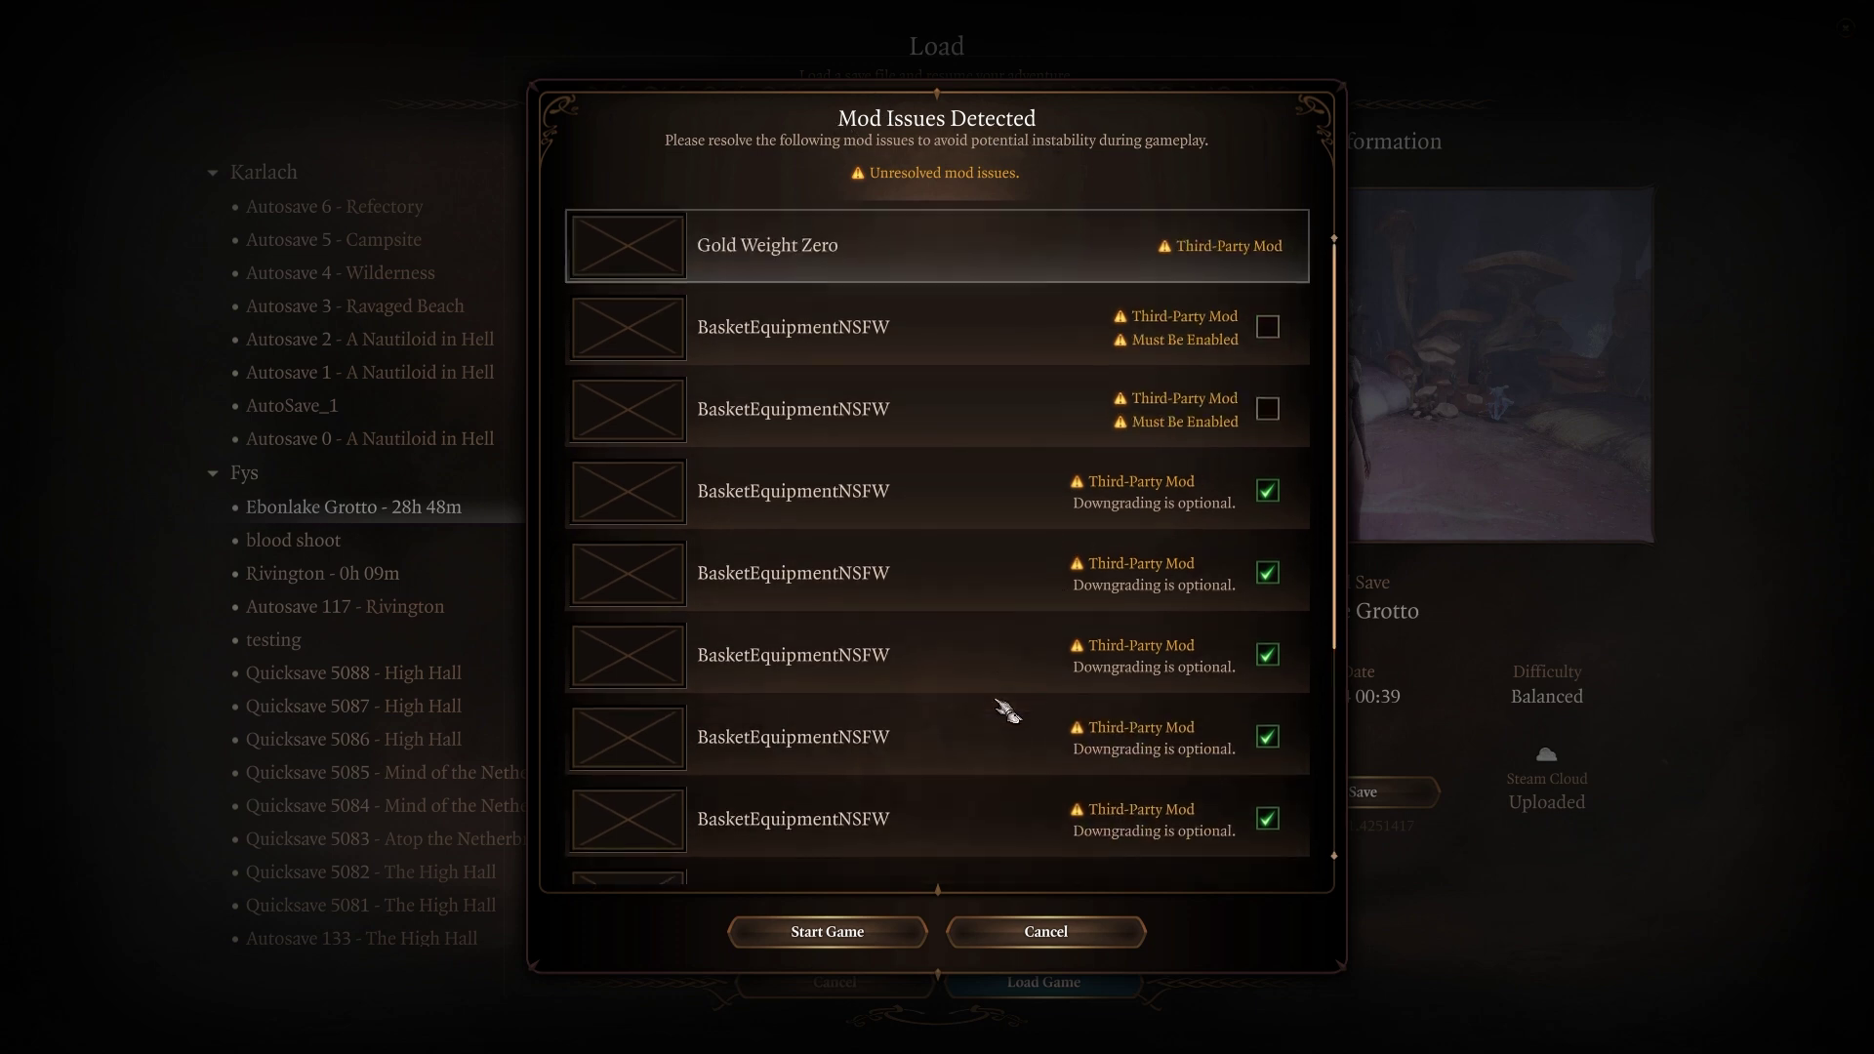
left_click(857, 939)
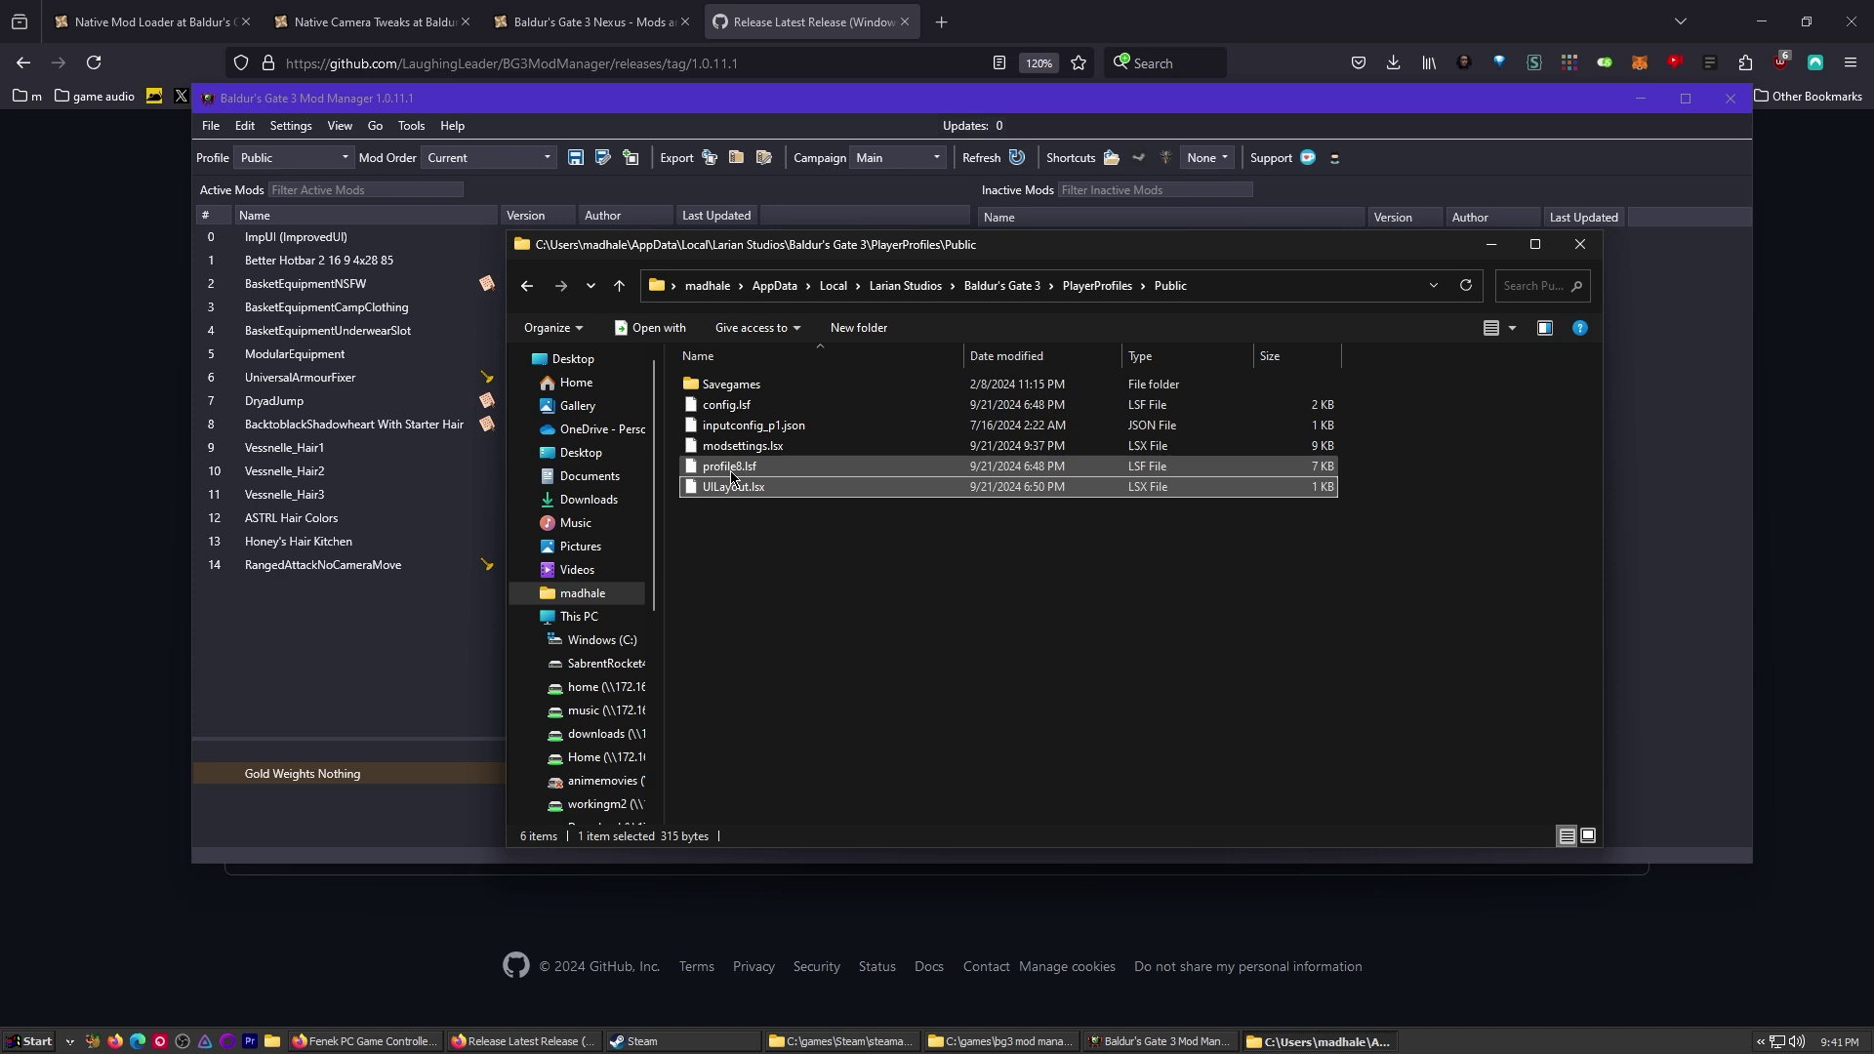
- Close the Public folder, inspect the Gold Weights Nothing override's details, and select the ImpUI (ImprovedUI) mod
left_click(1583, 248)
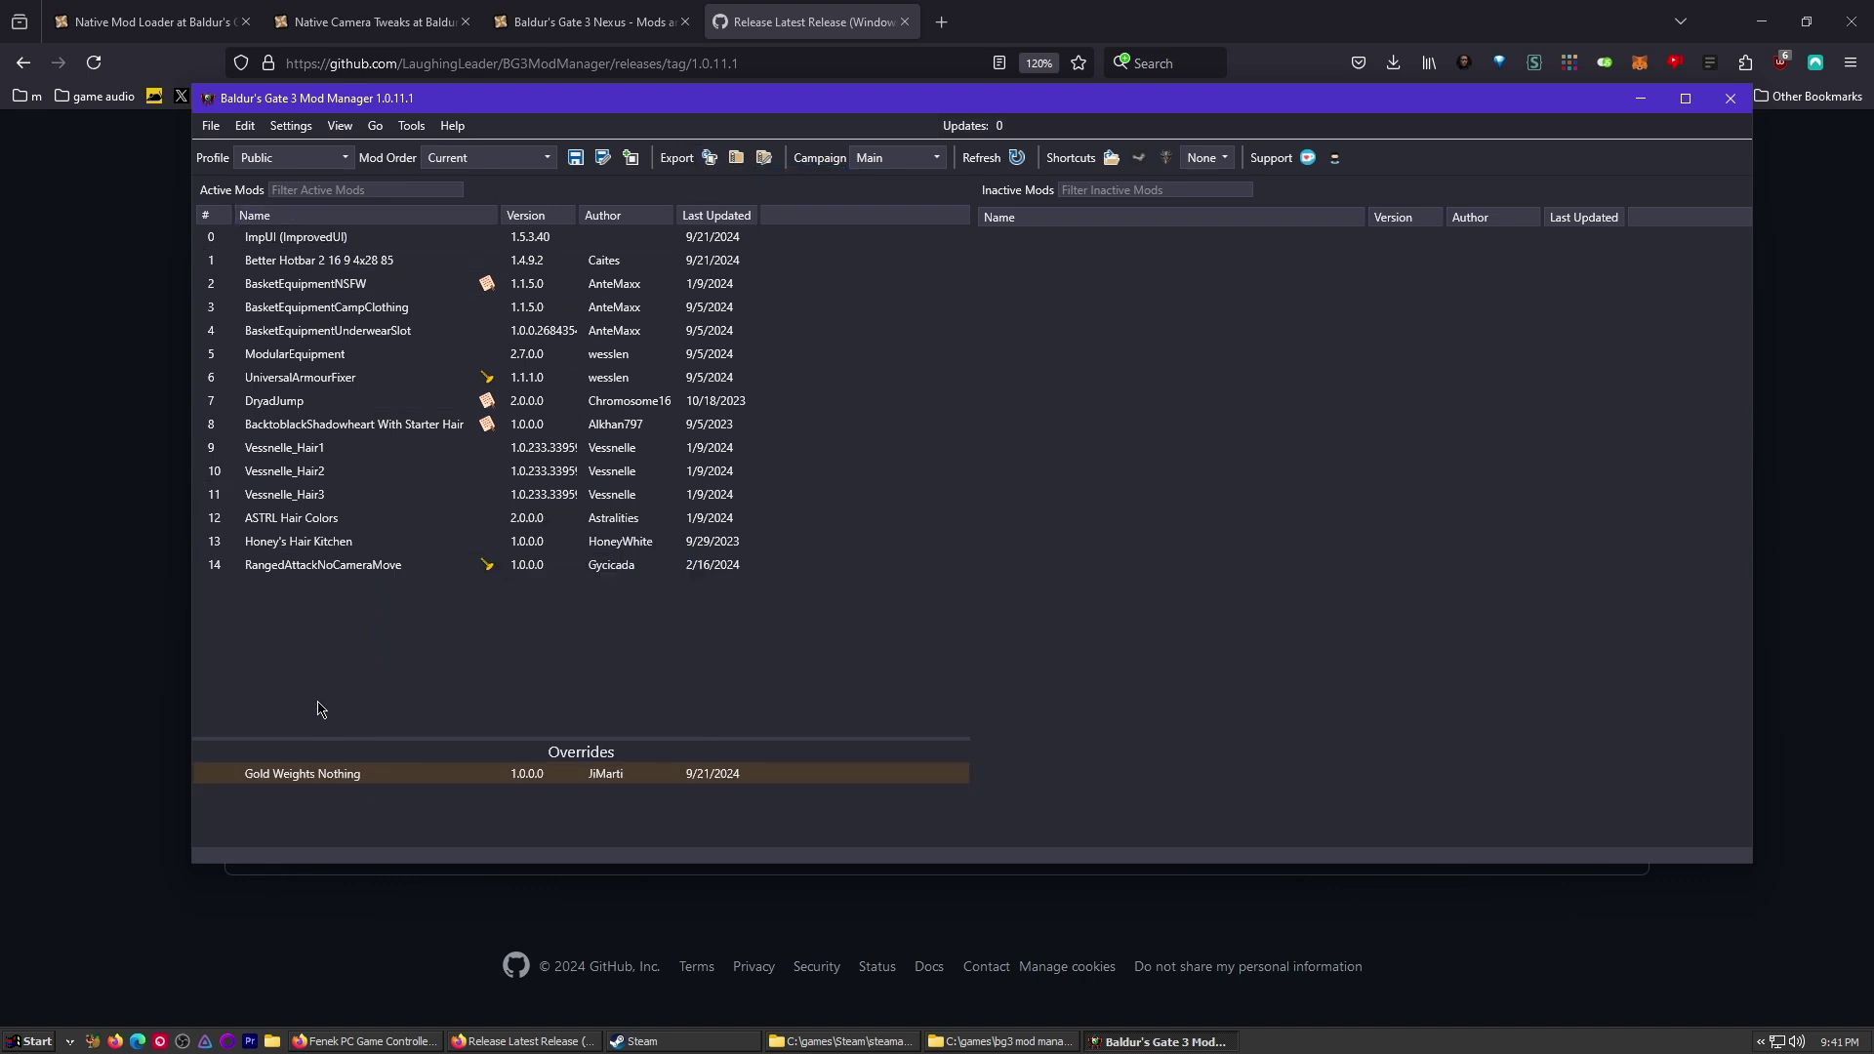
left_click(321, 775)
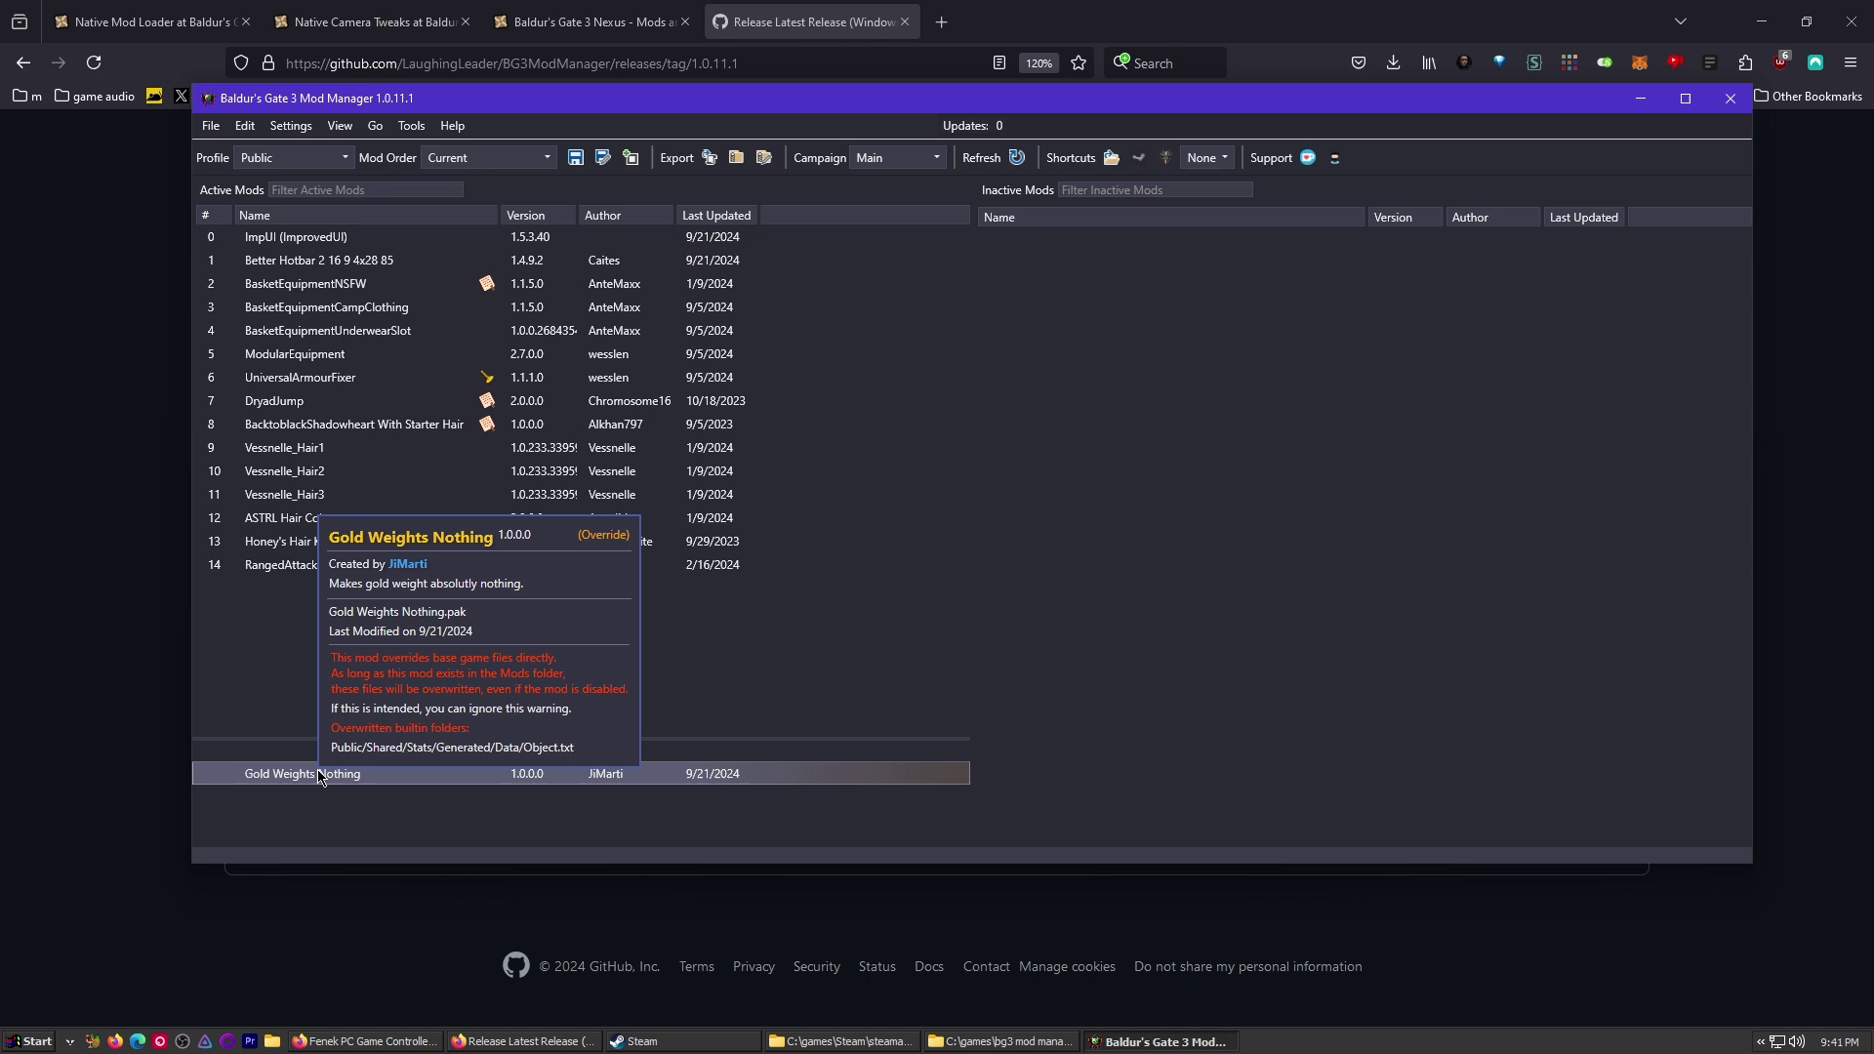
left_click(282, 241)
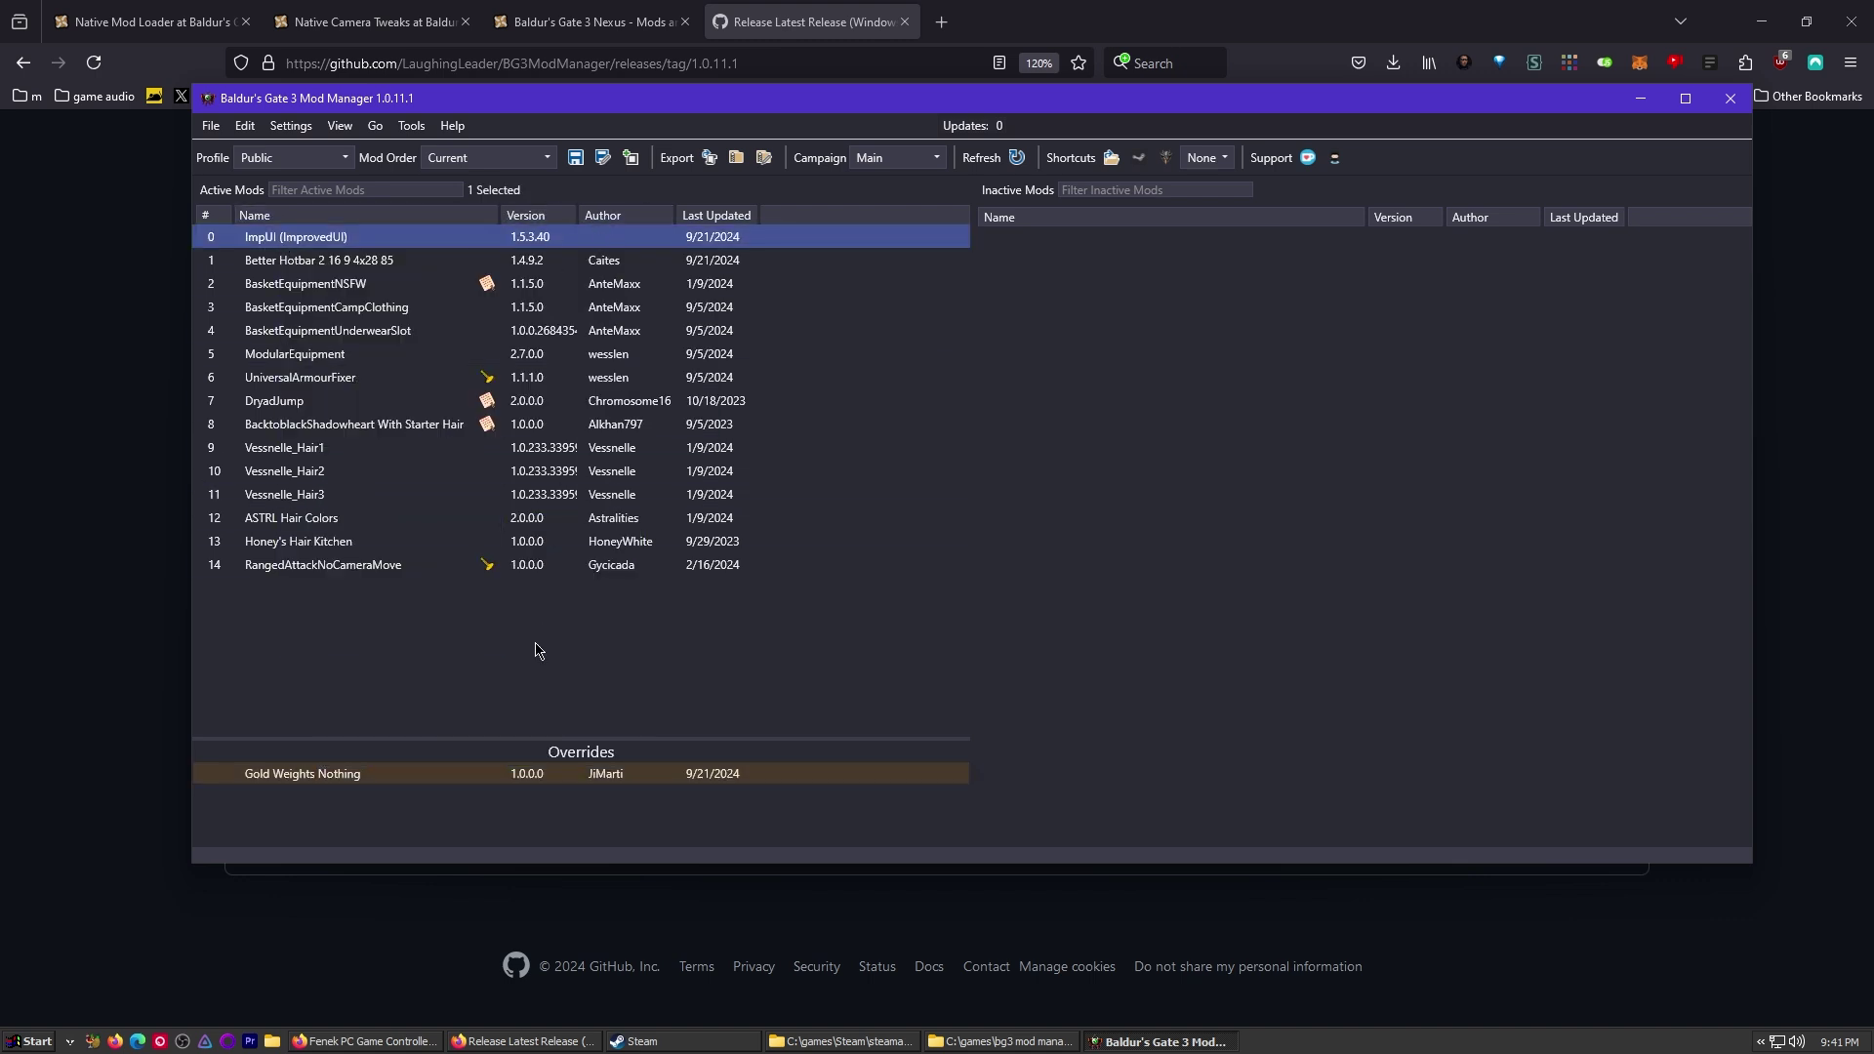
- Open the Baldur's Gate 3 Nexus Mods page in a new browser tab, search for "improved", and open the ImpUI (ImprovedUI) Patch7Ready mod
left_click(568, 34)
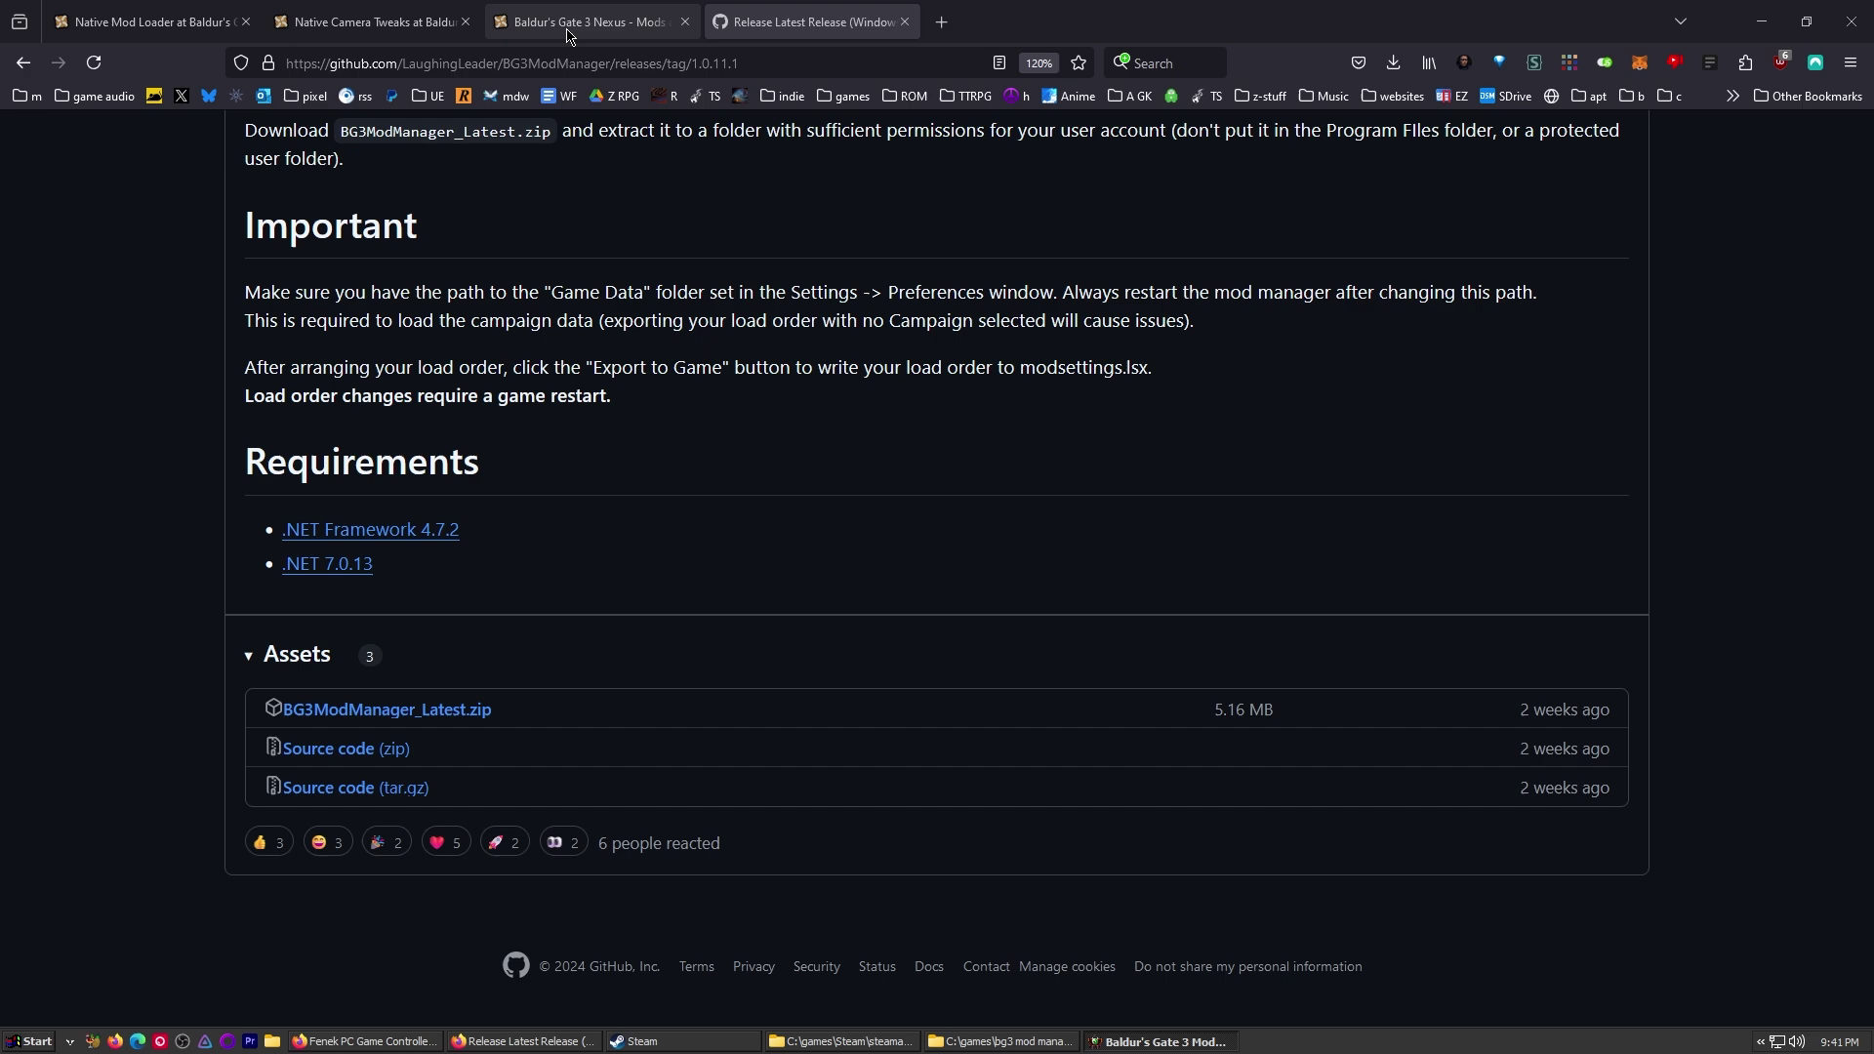
left_click(567, 34)
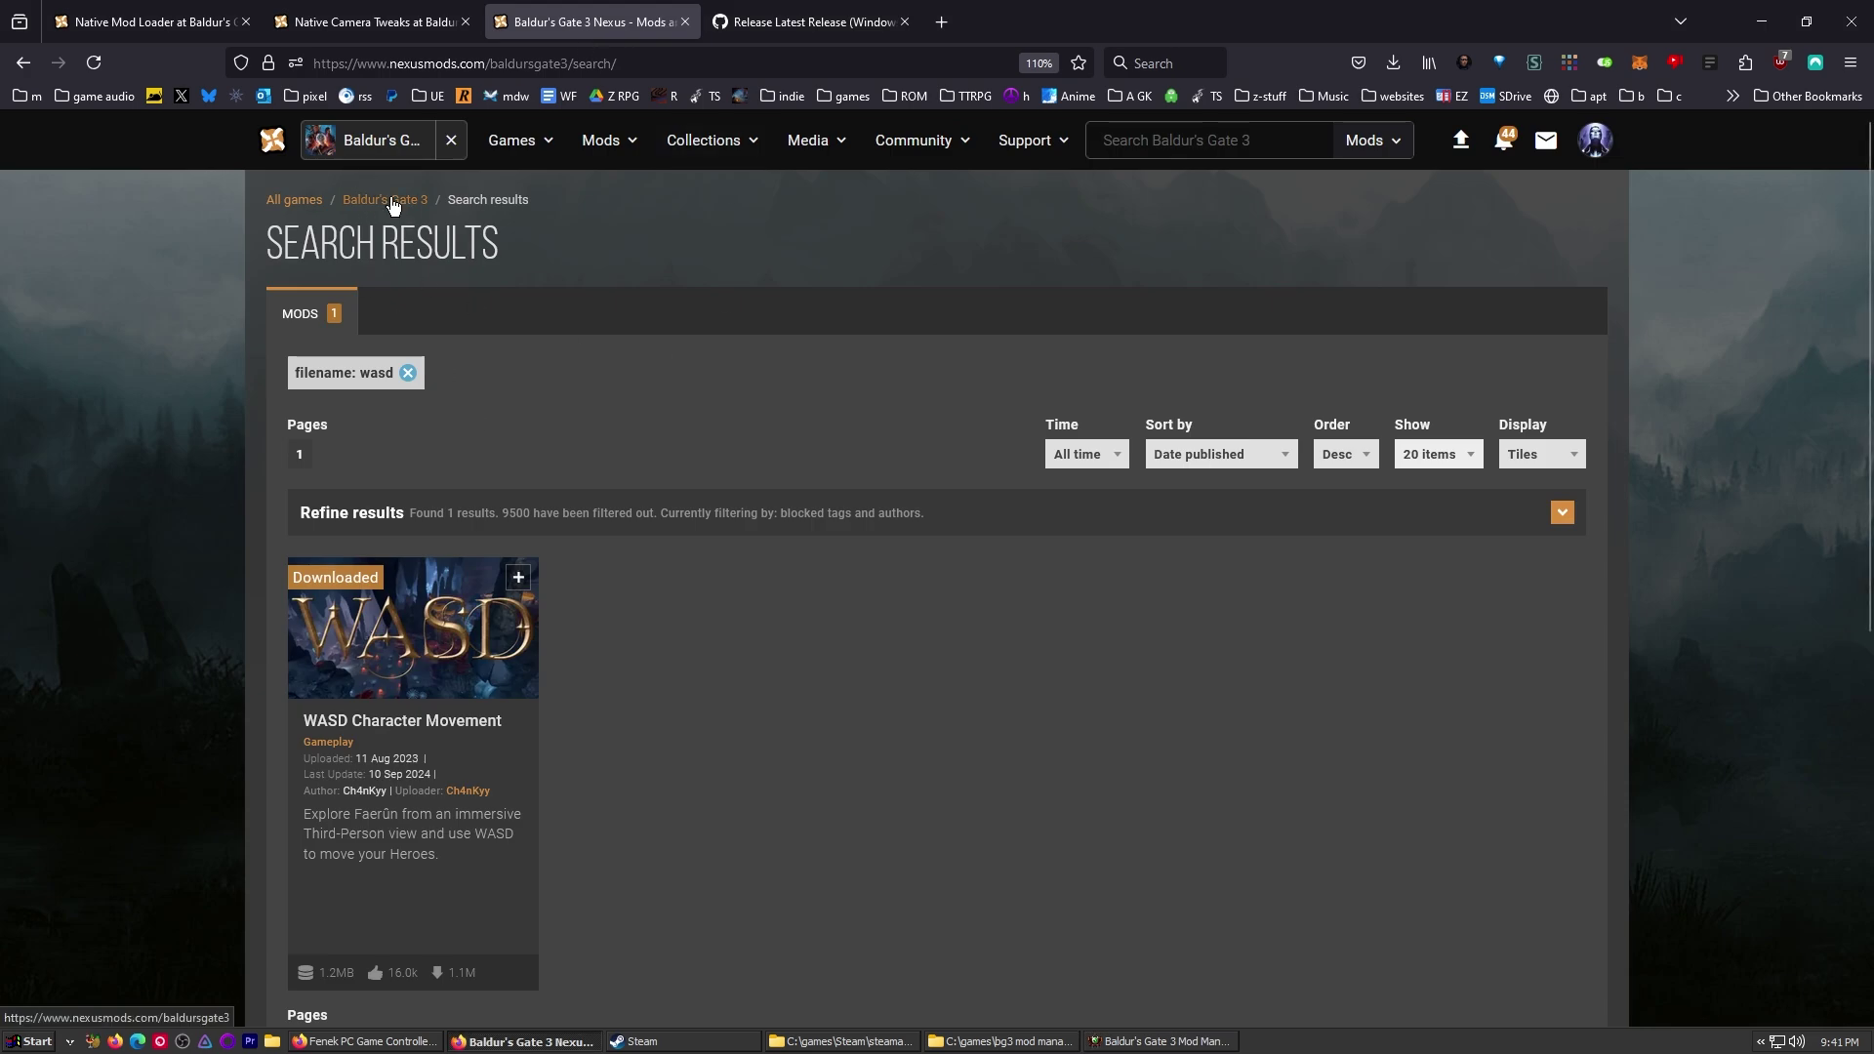
middle_click(386, 200)
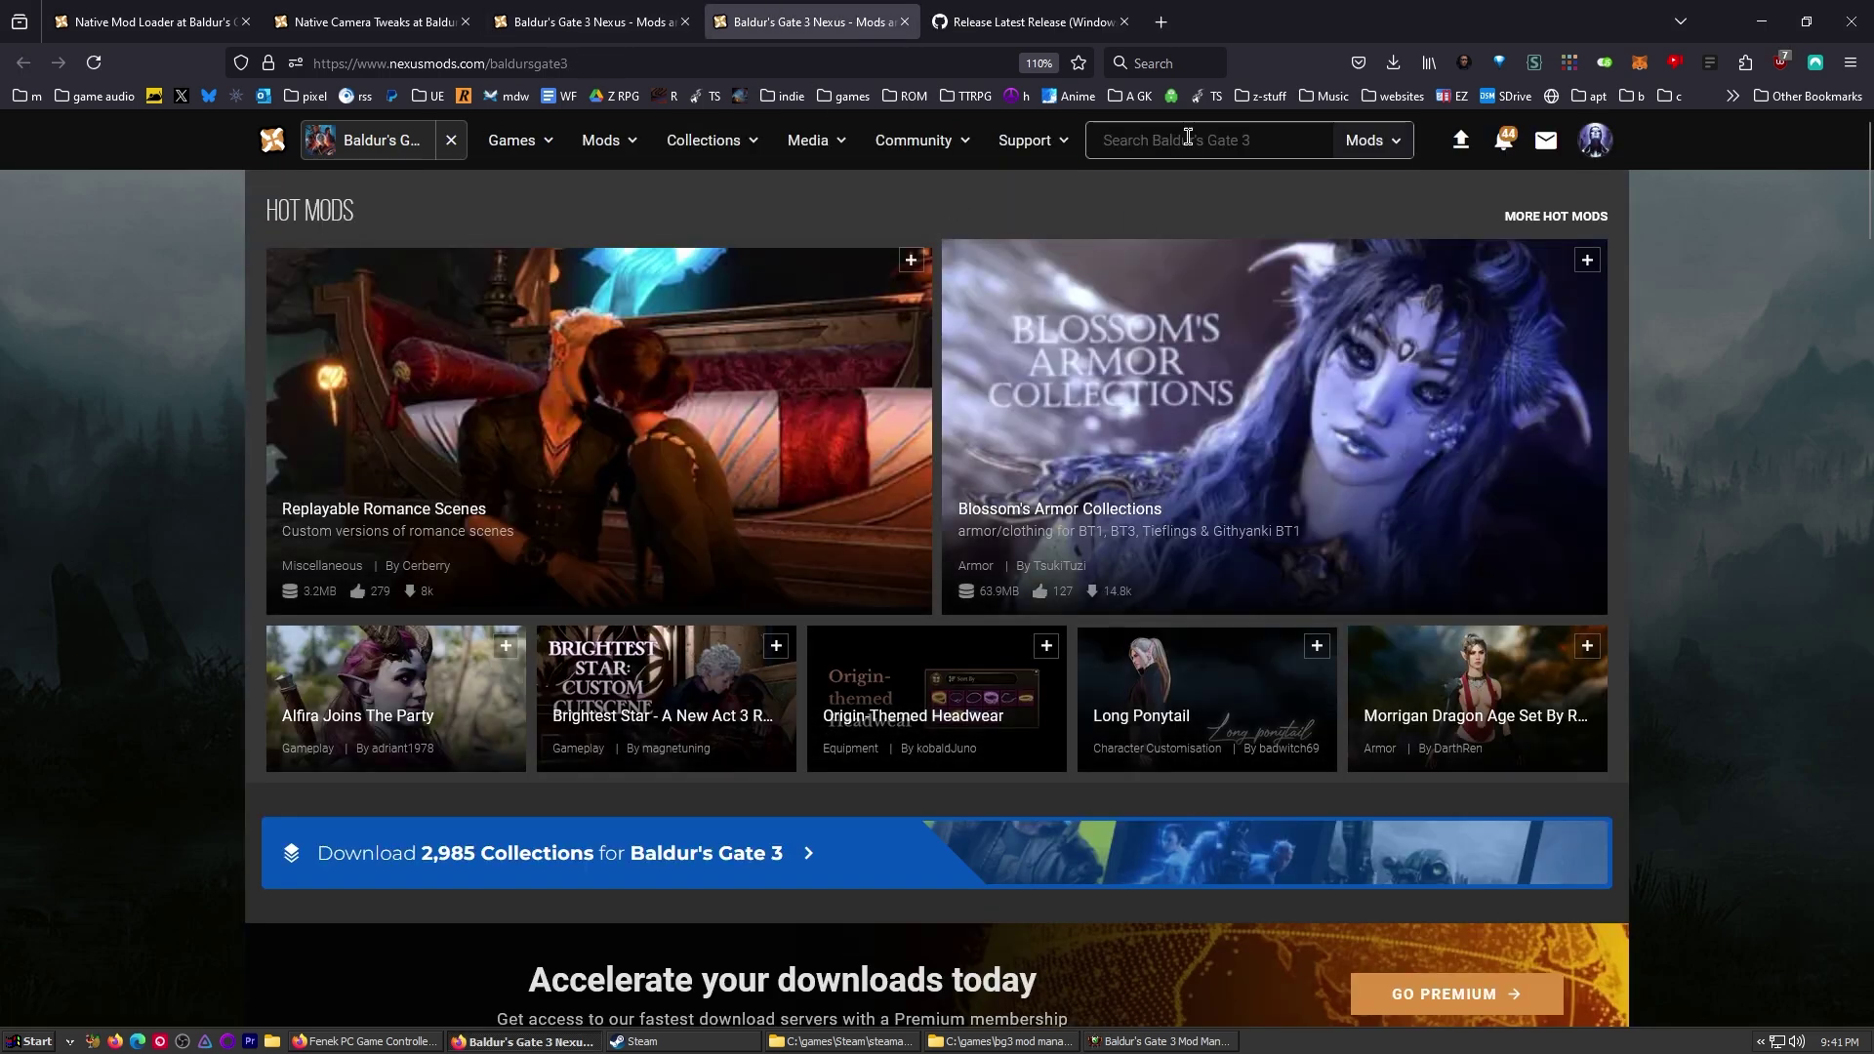
left_click(1183, 137)
type("improved")
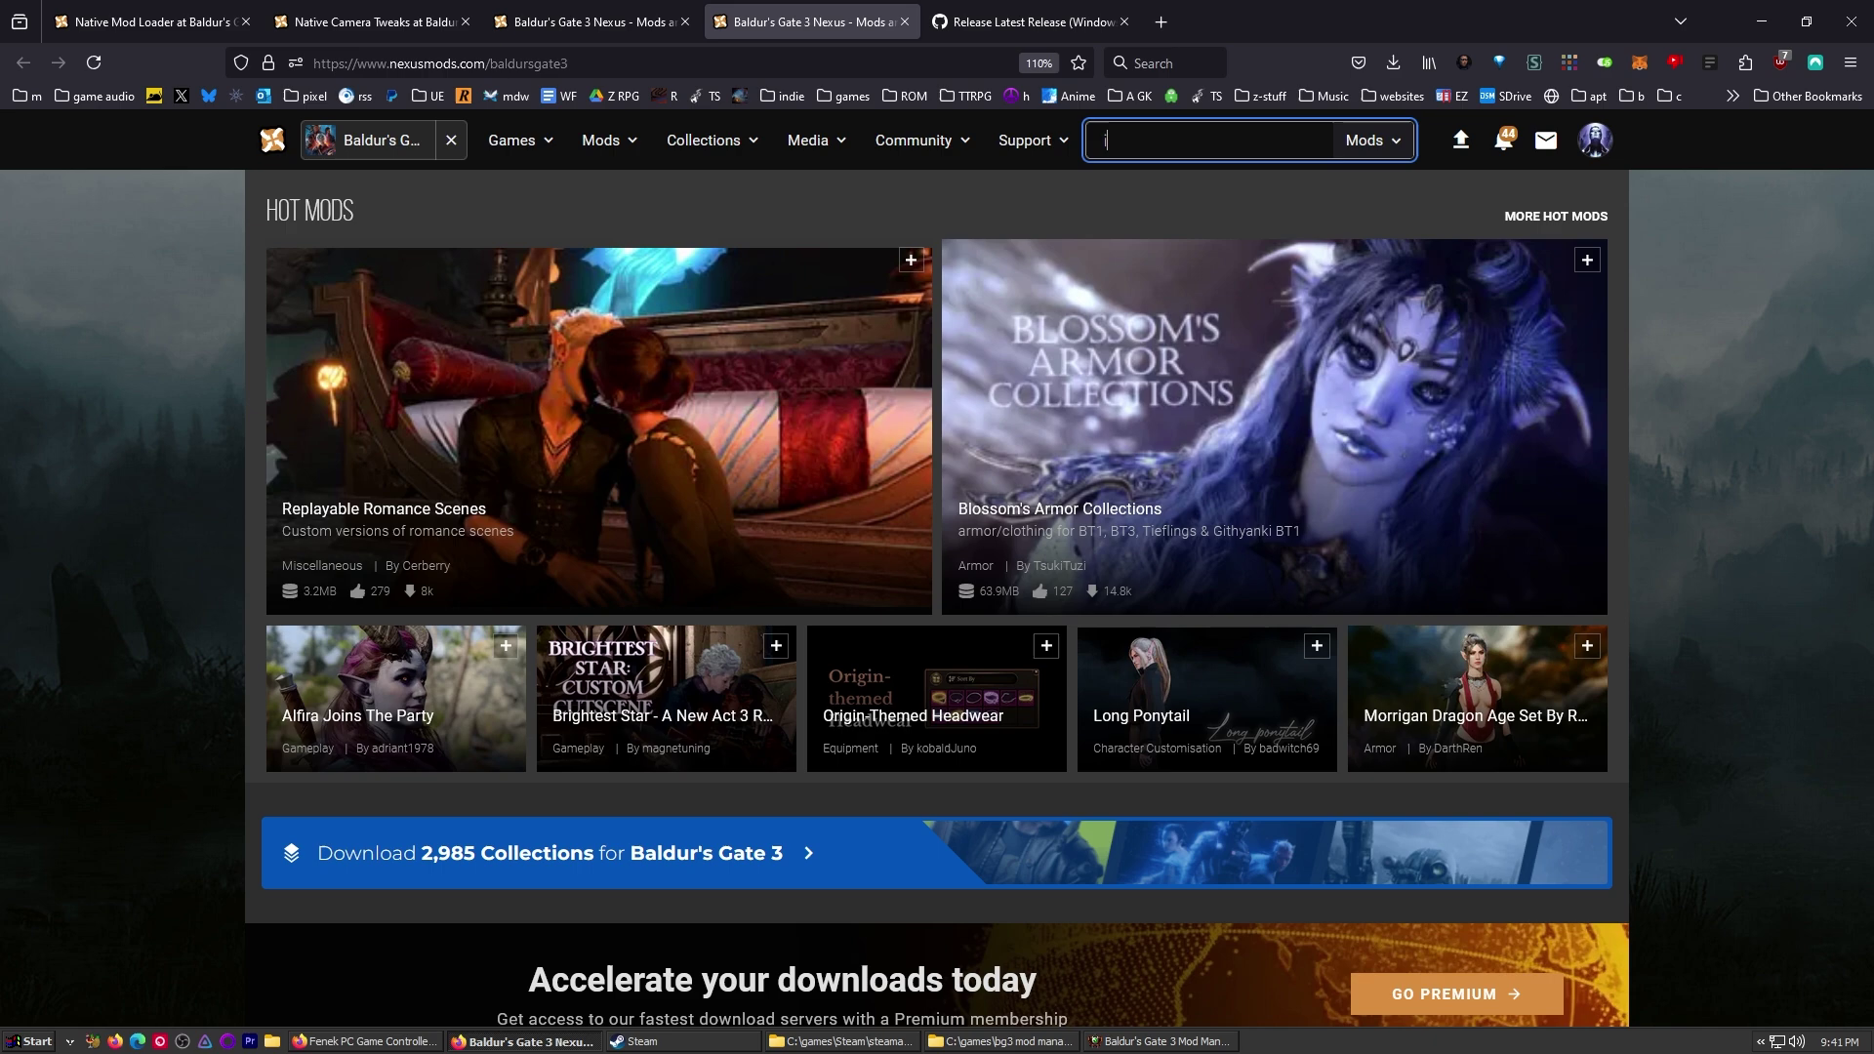
left_click(1338, 255)
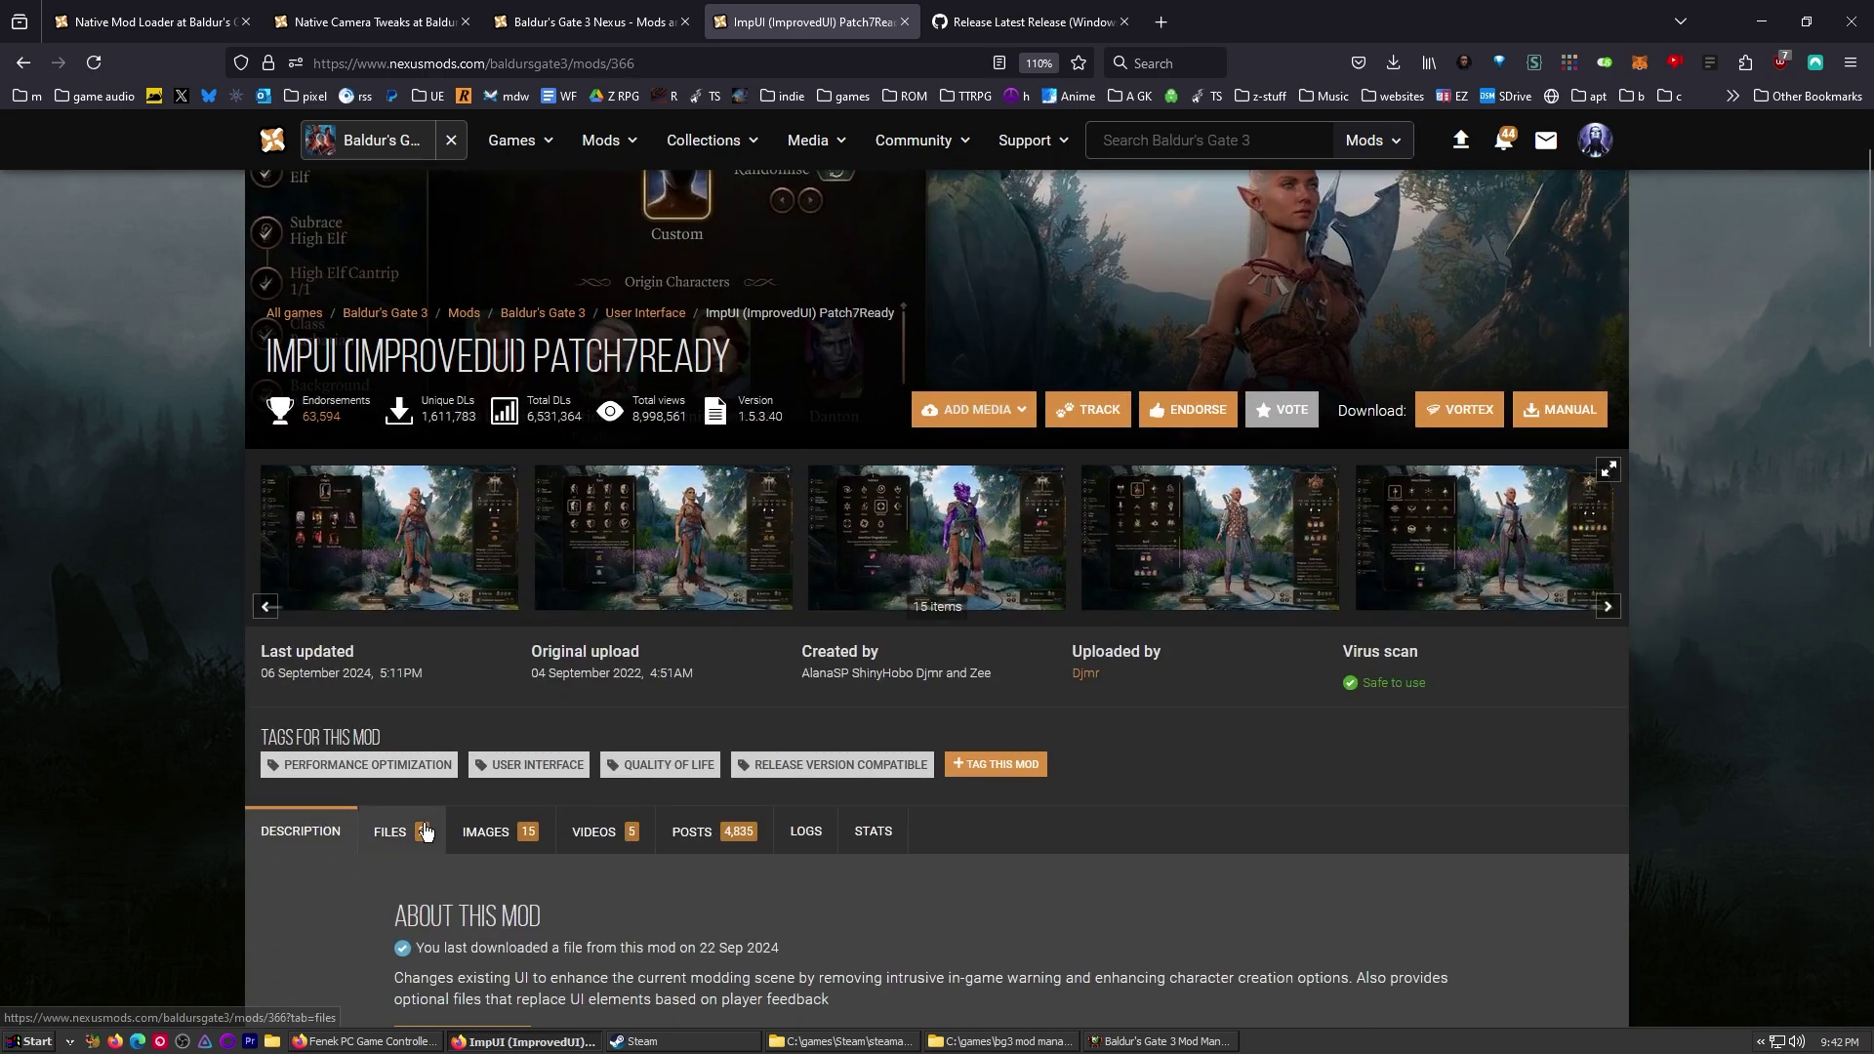
- Download the ImpUI Patch 7 edition file manually with the slow download option and show it in the Downloads folder
left_click(424, 830)
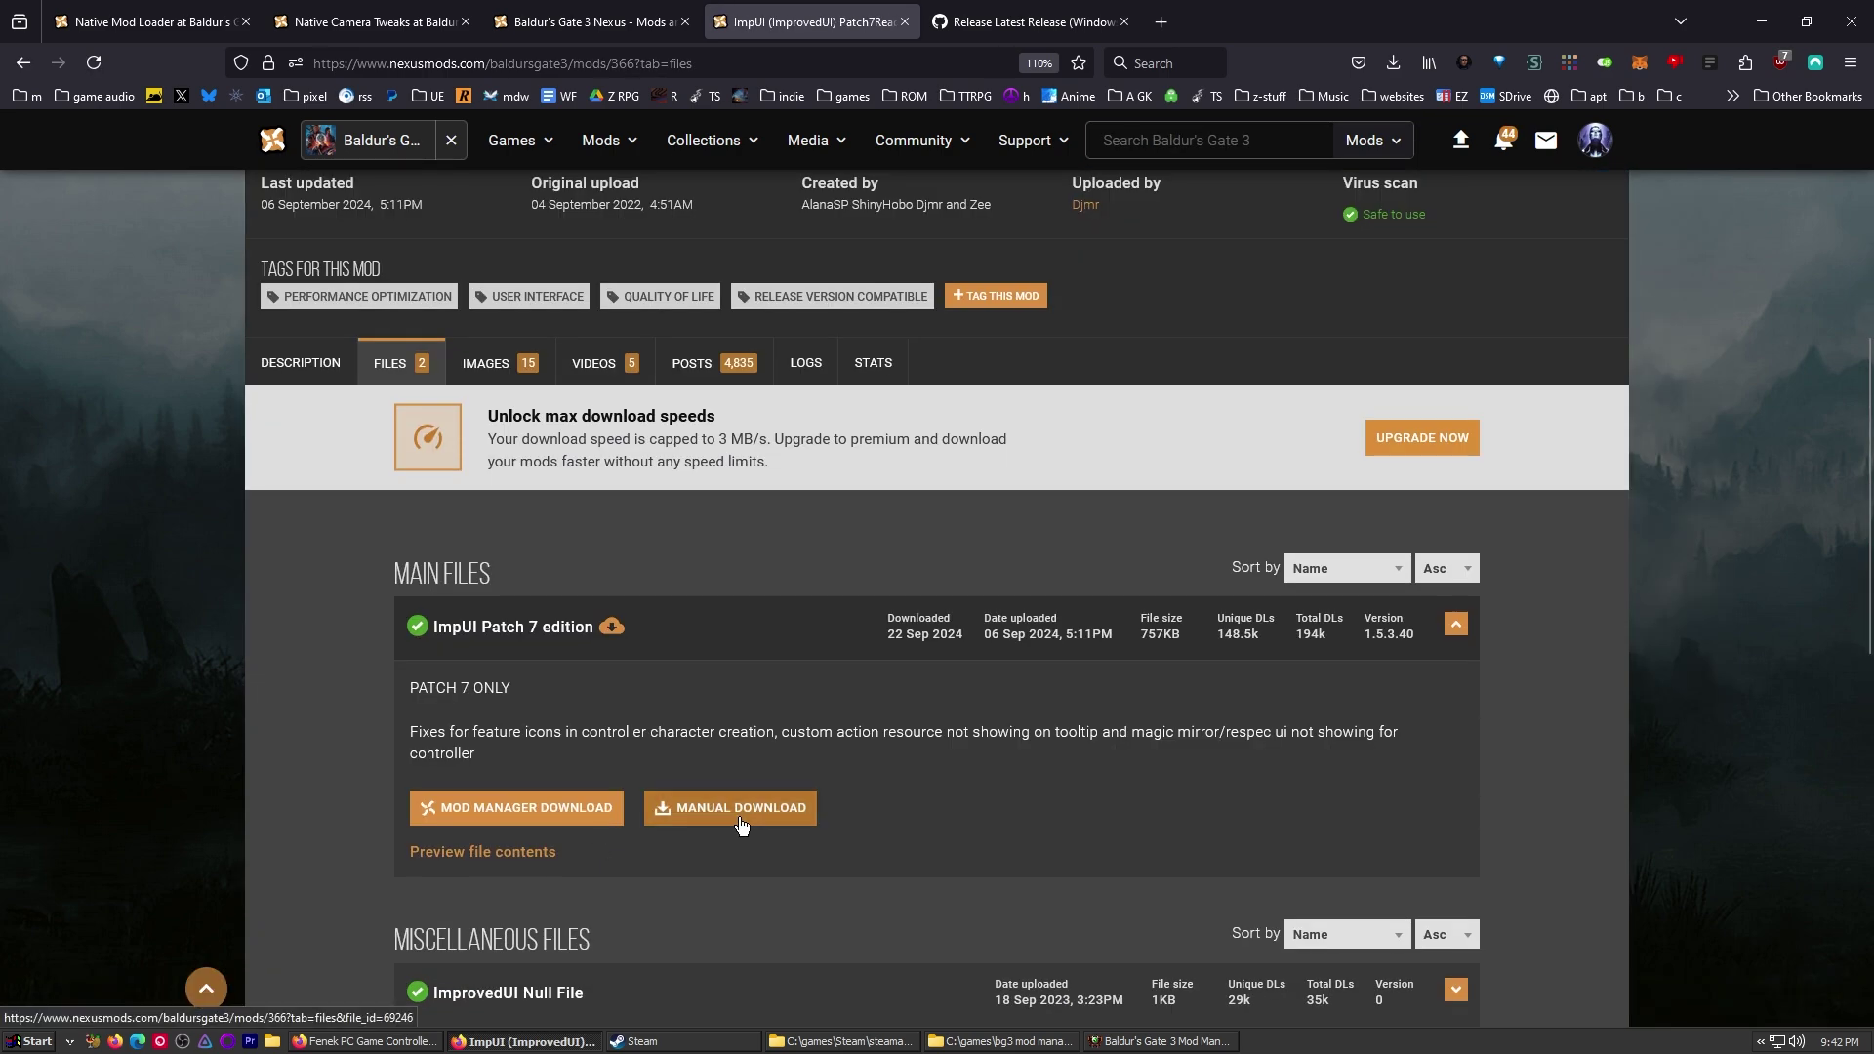
left_click(742, 825)
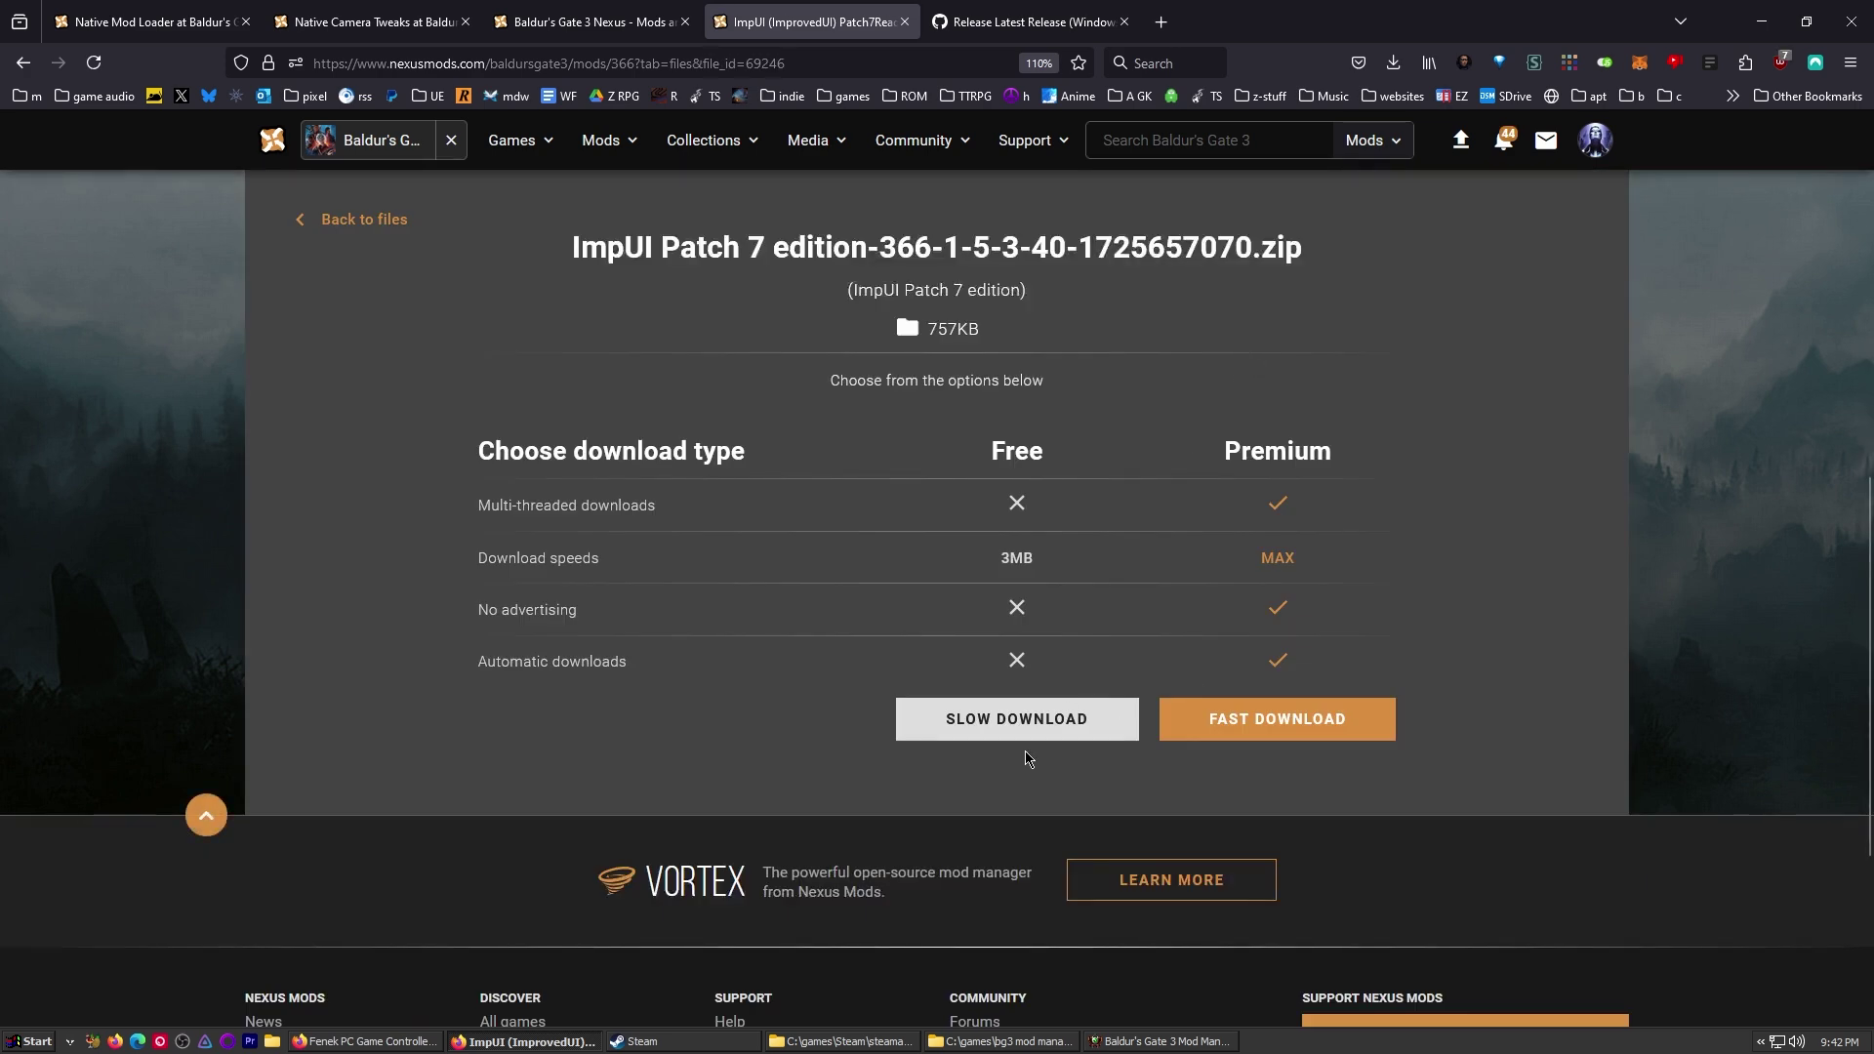
left_click(1020, 724)
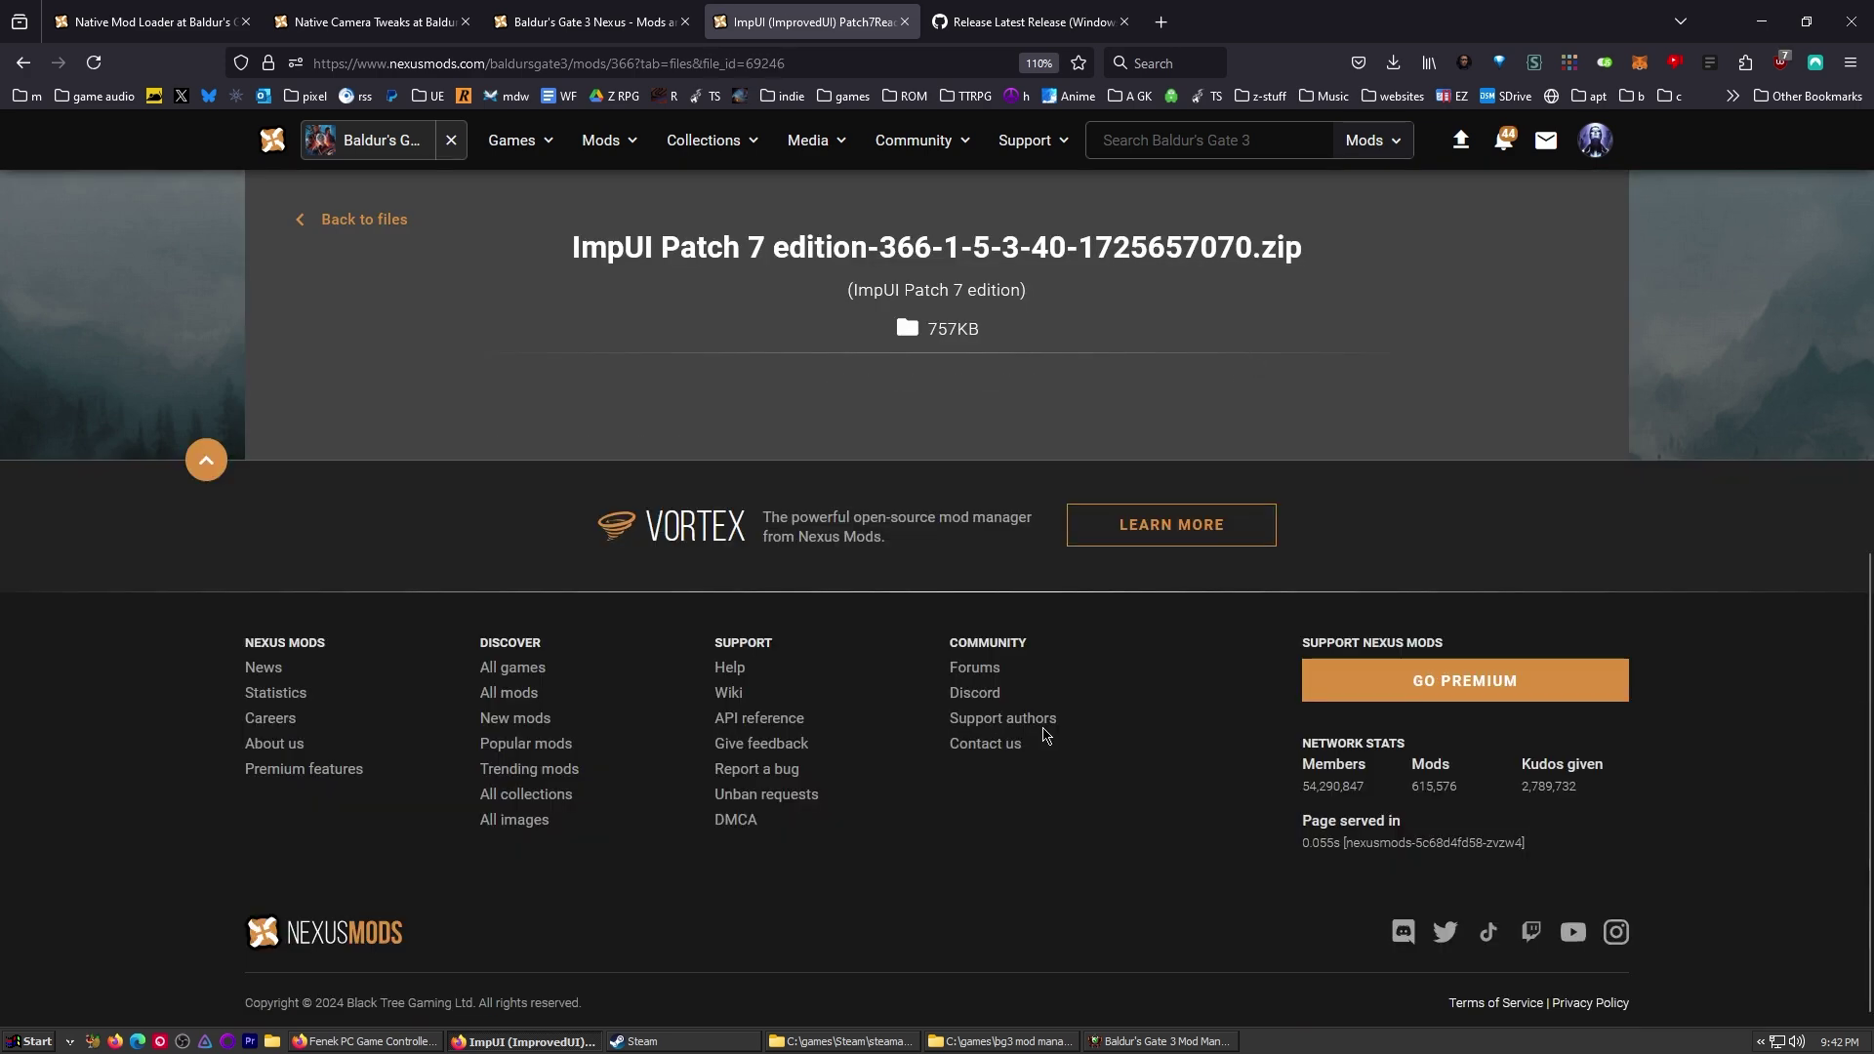
left_click(1382, 112)
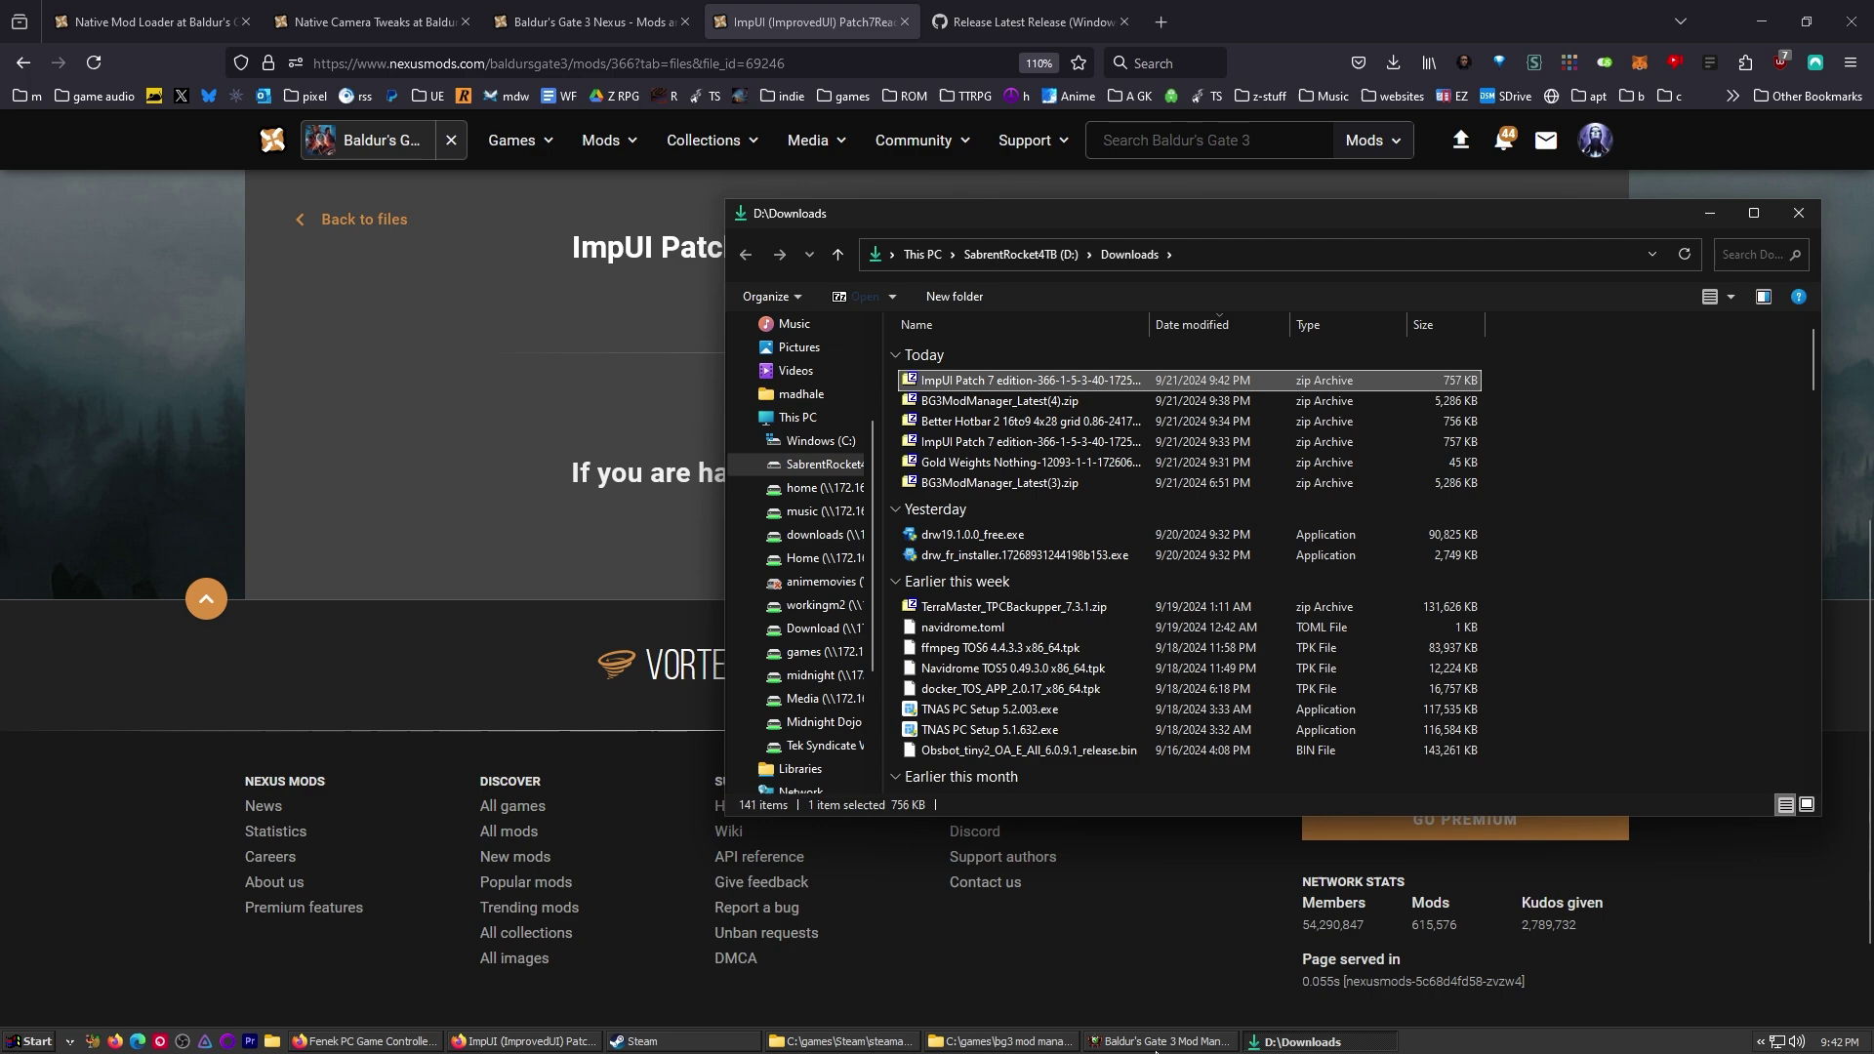
- Switch back to Baldur's Gate 3 Mod Manager and maximize its window
key("alt+Tab")
left_click_drag(1029, 280, 911, 611)
left_click_drag(993, 433, 1112, 2)
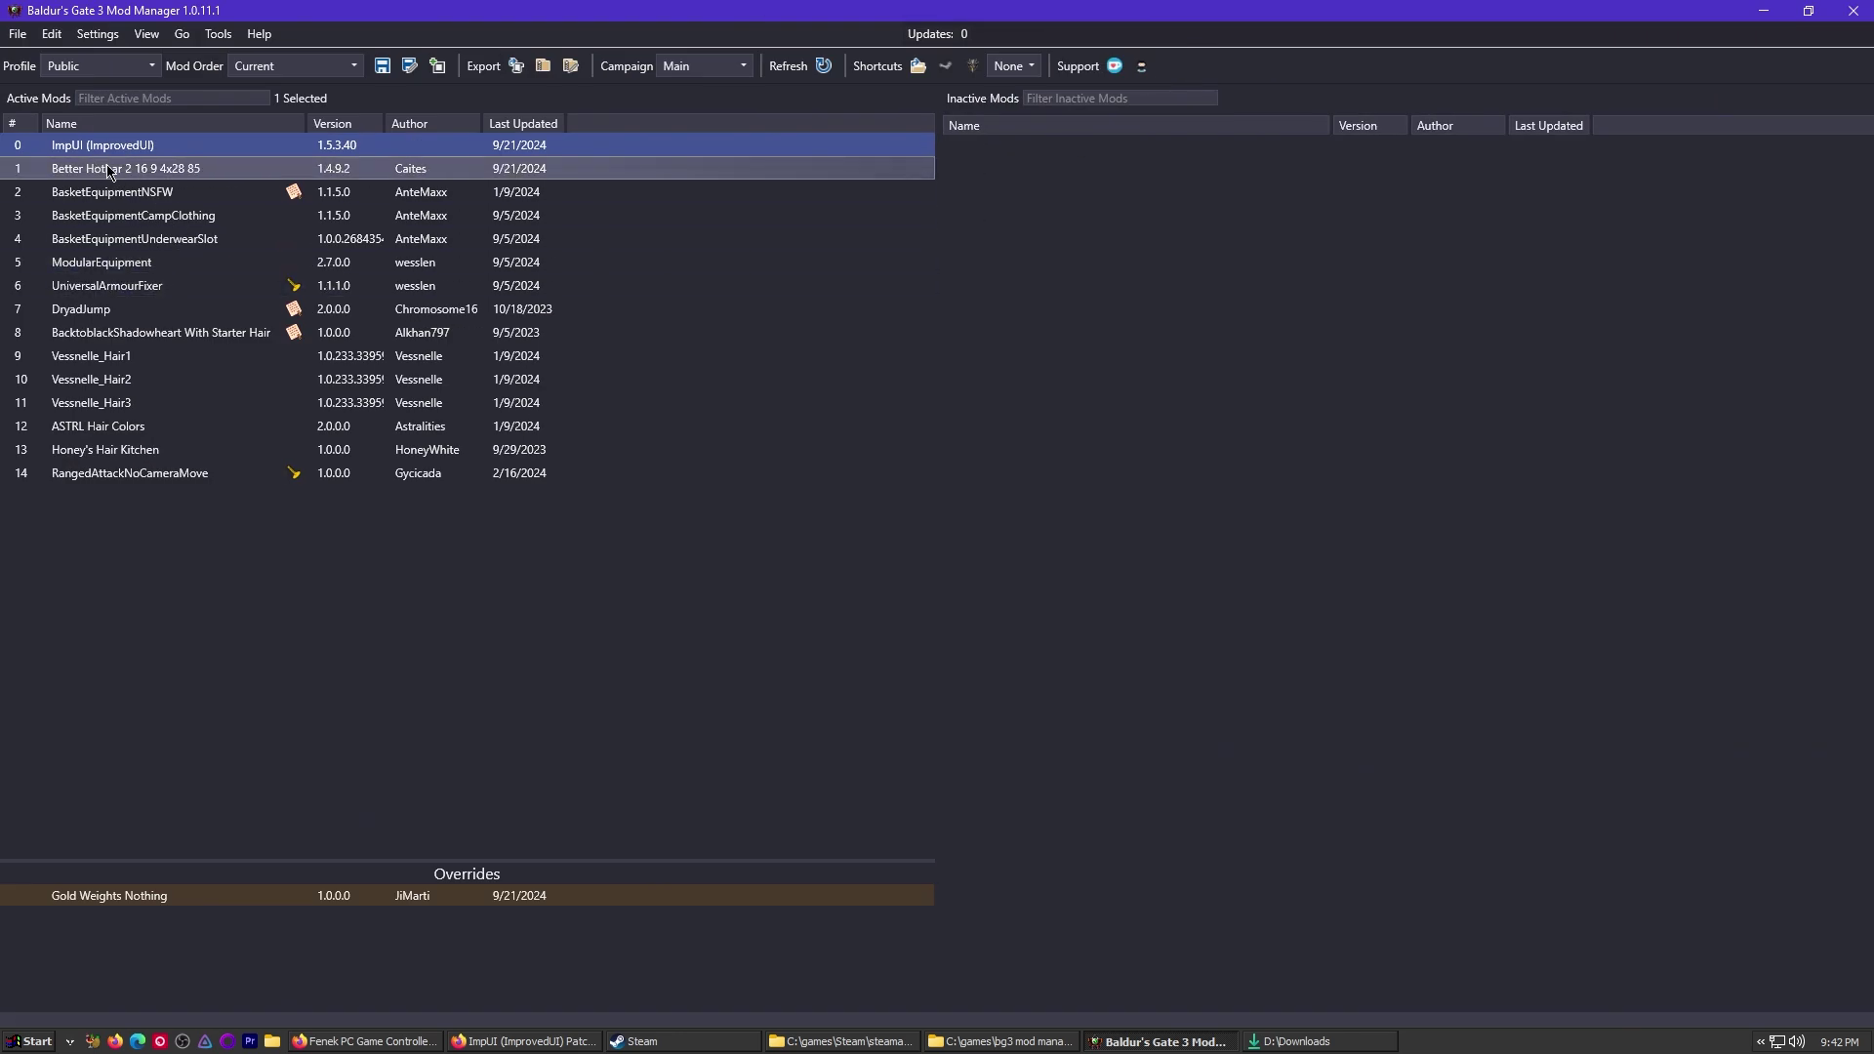
- Permanently delete the ImpUI (ImprovedUI) mod file and remove it from the load order
mouse_move(115, 198)
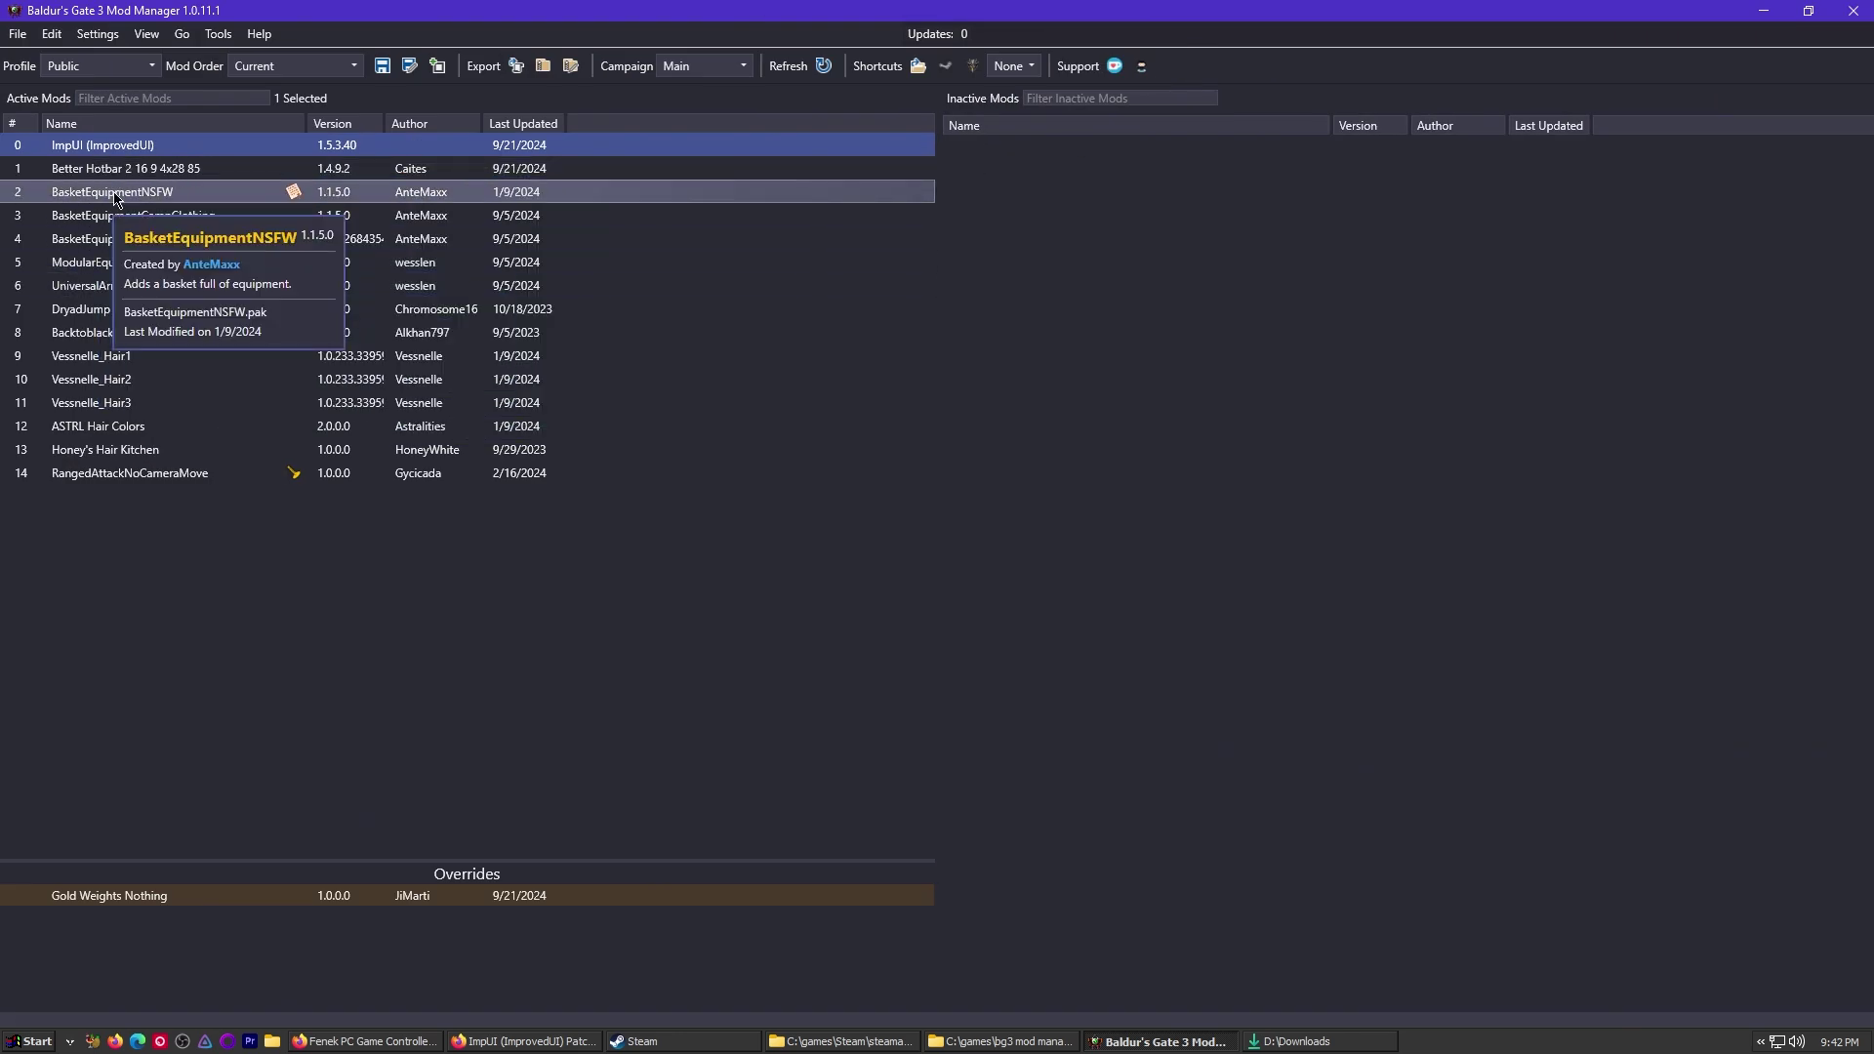
key("Down")
left_click(128, 147)
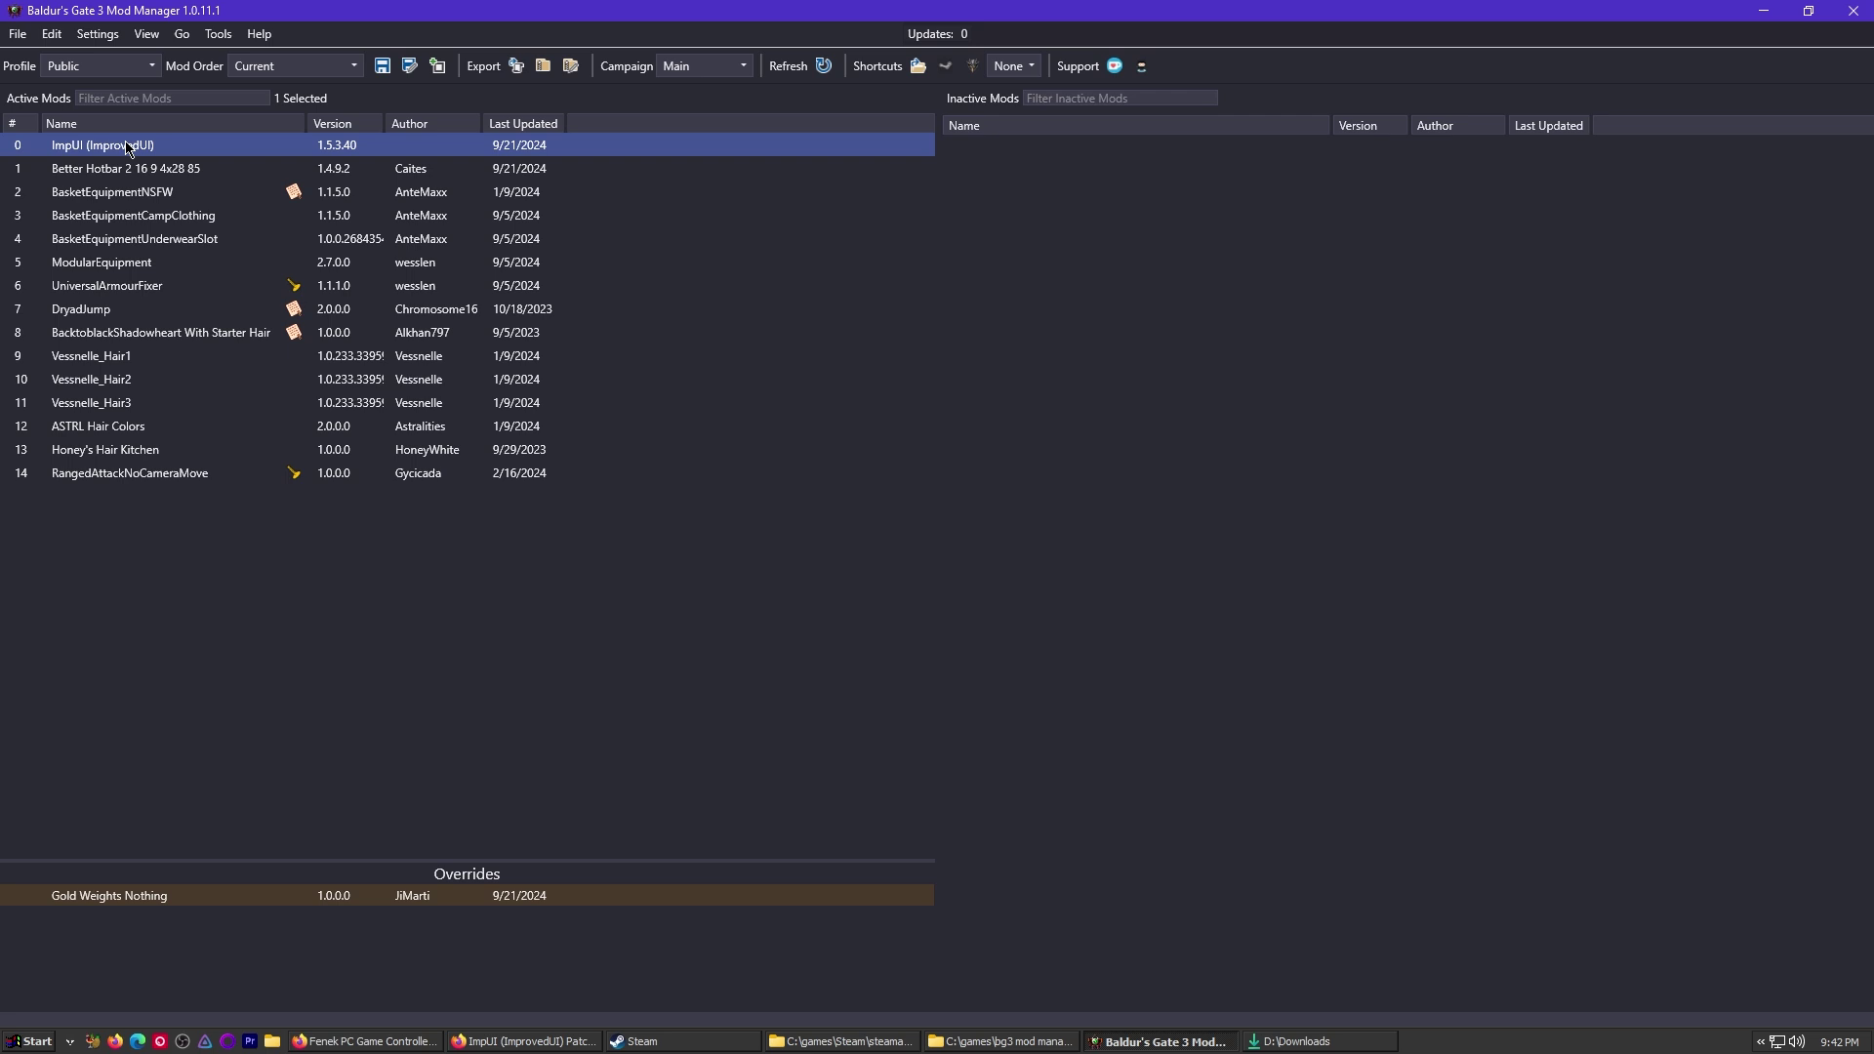
key("Delete")
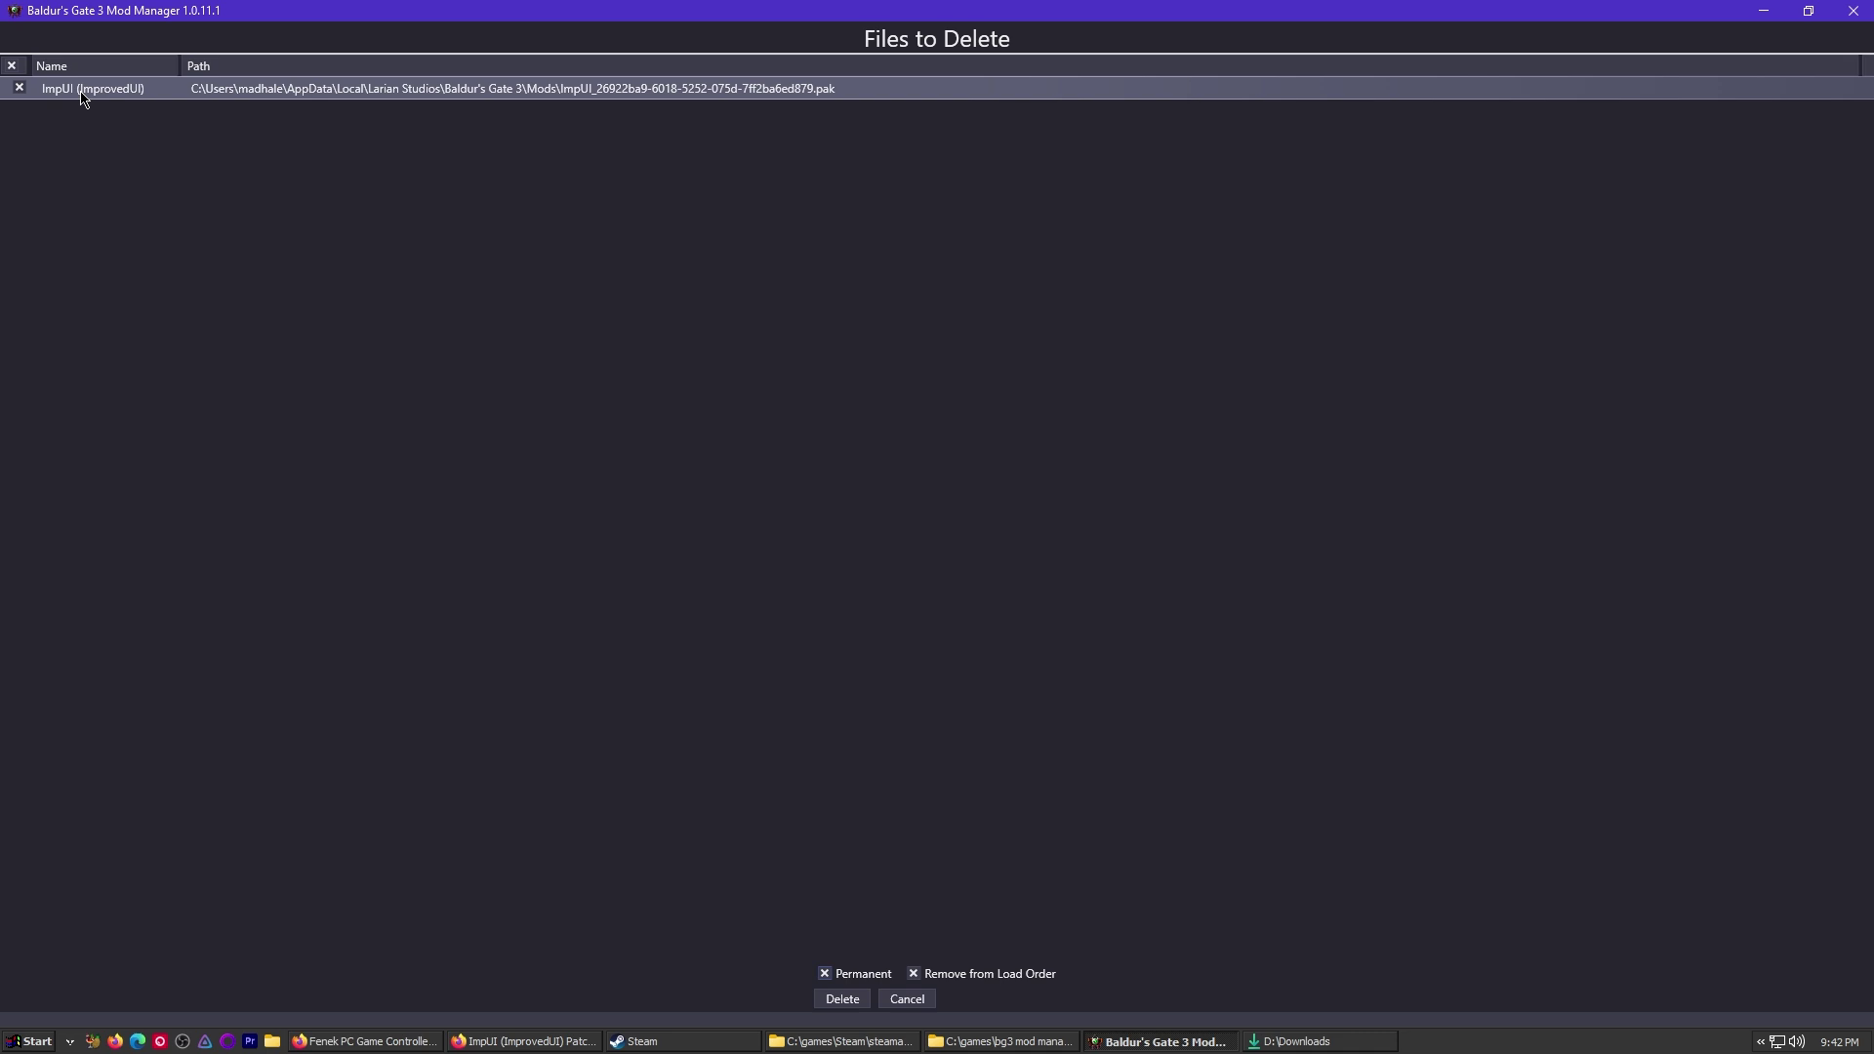
left_click(843, 999)
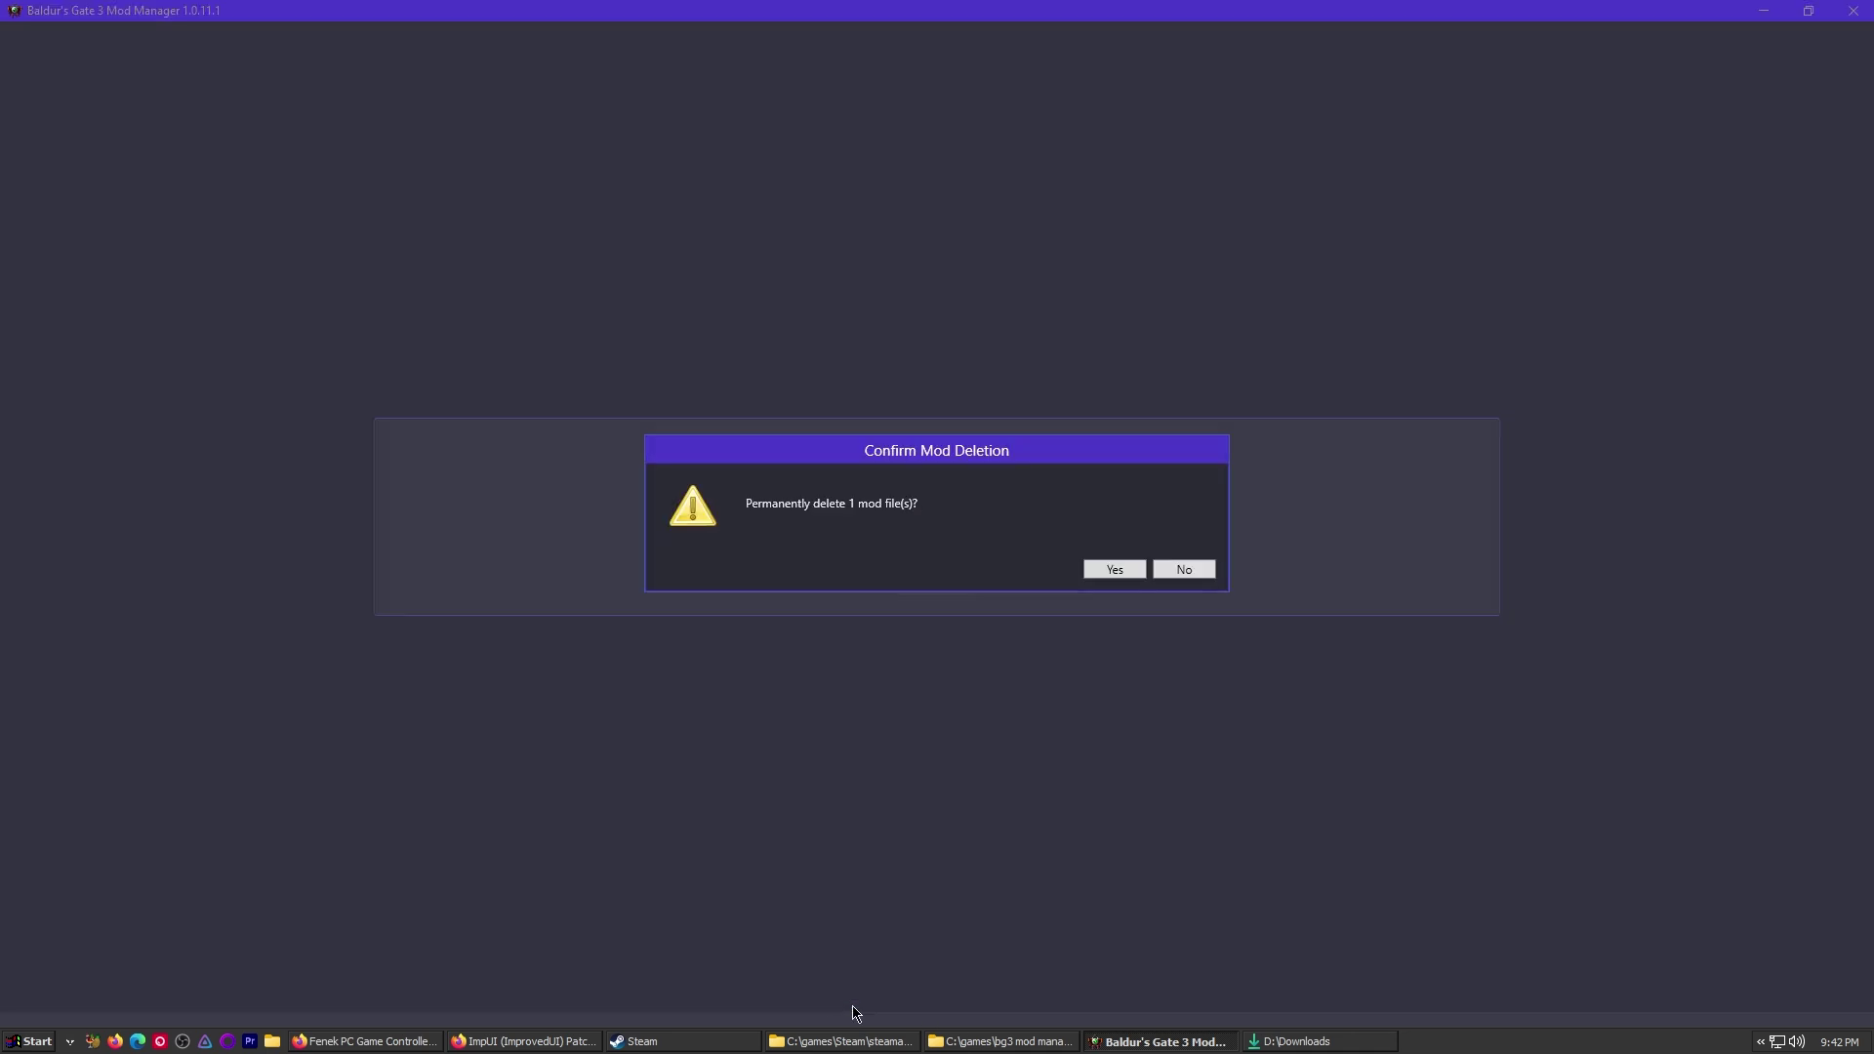
left_click(1111, 571)
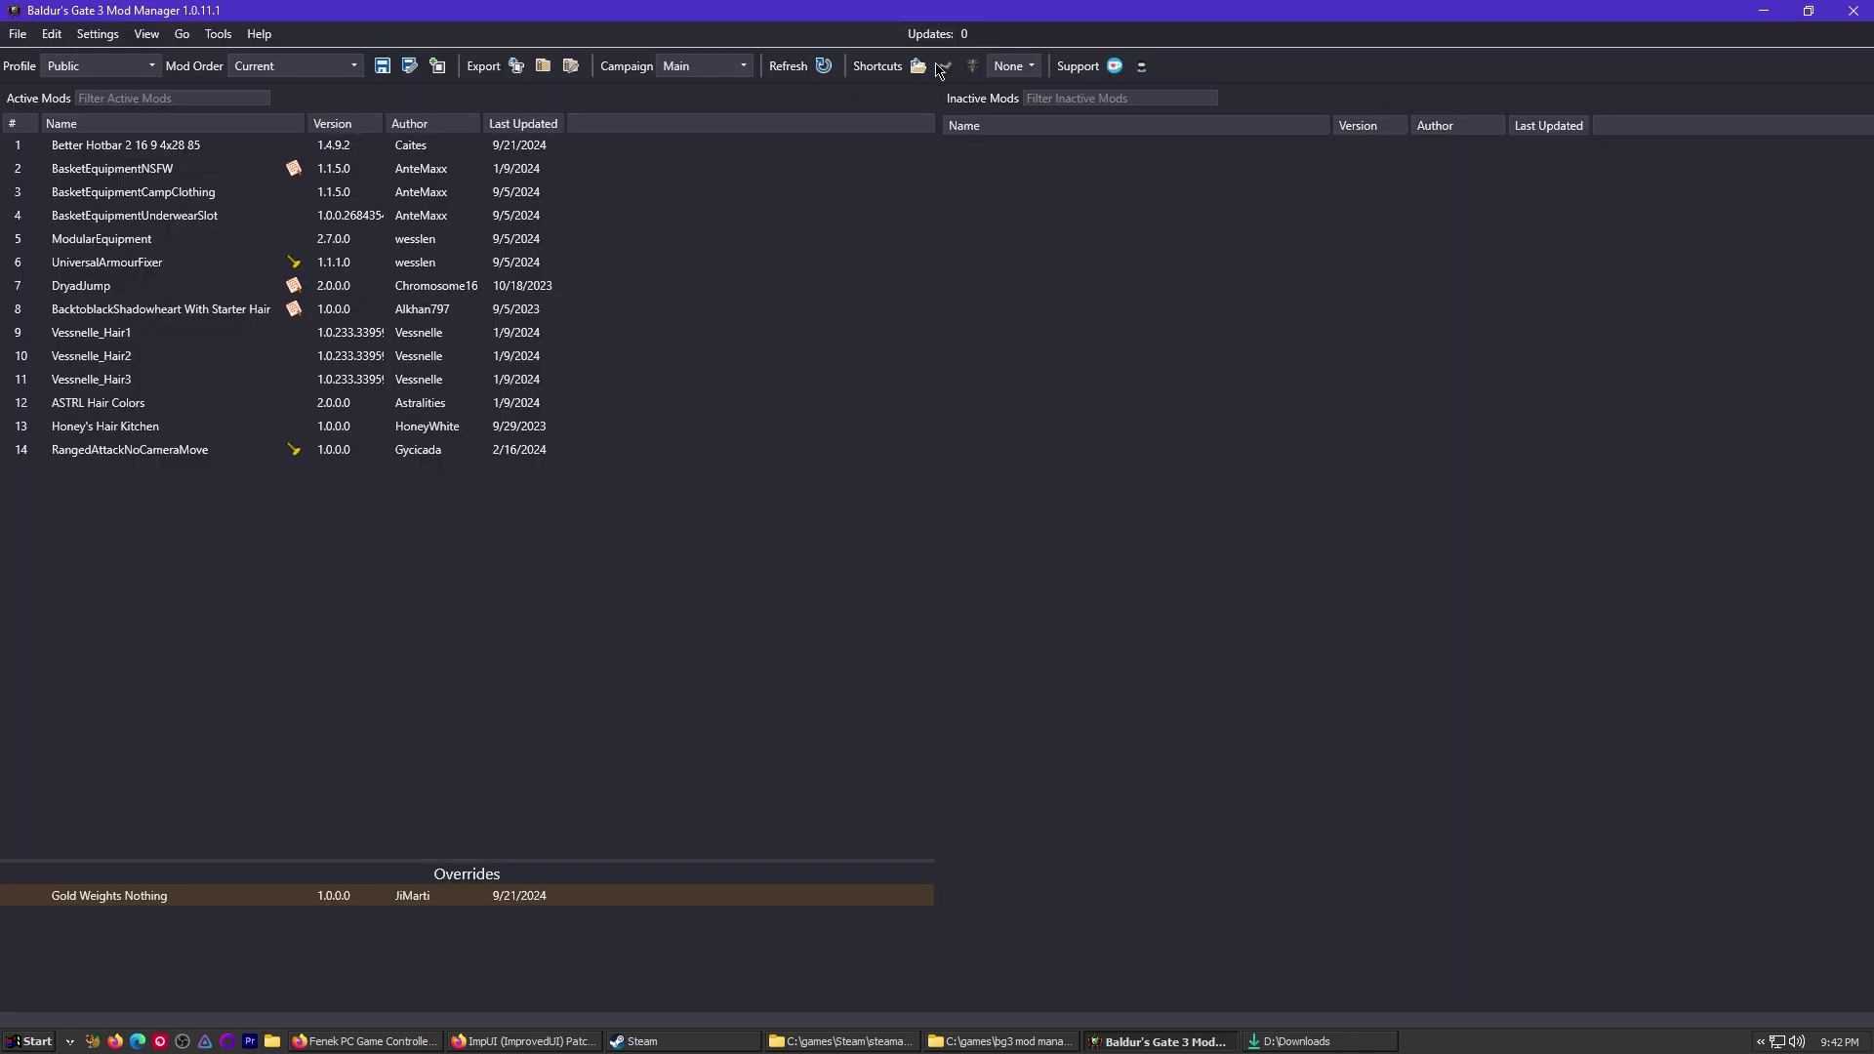
- Check the PAK files in the game's Mods folder, close it, and bring up the bg3 mod manager folder
left_click(919, 68)
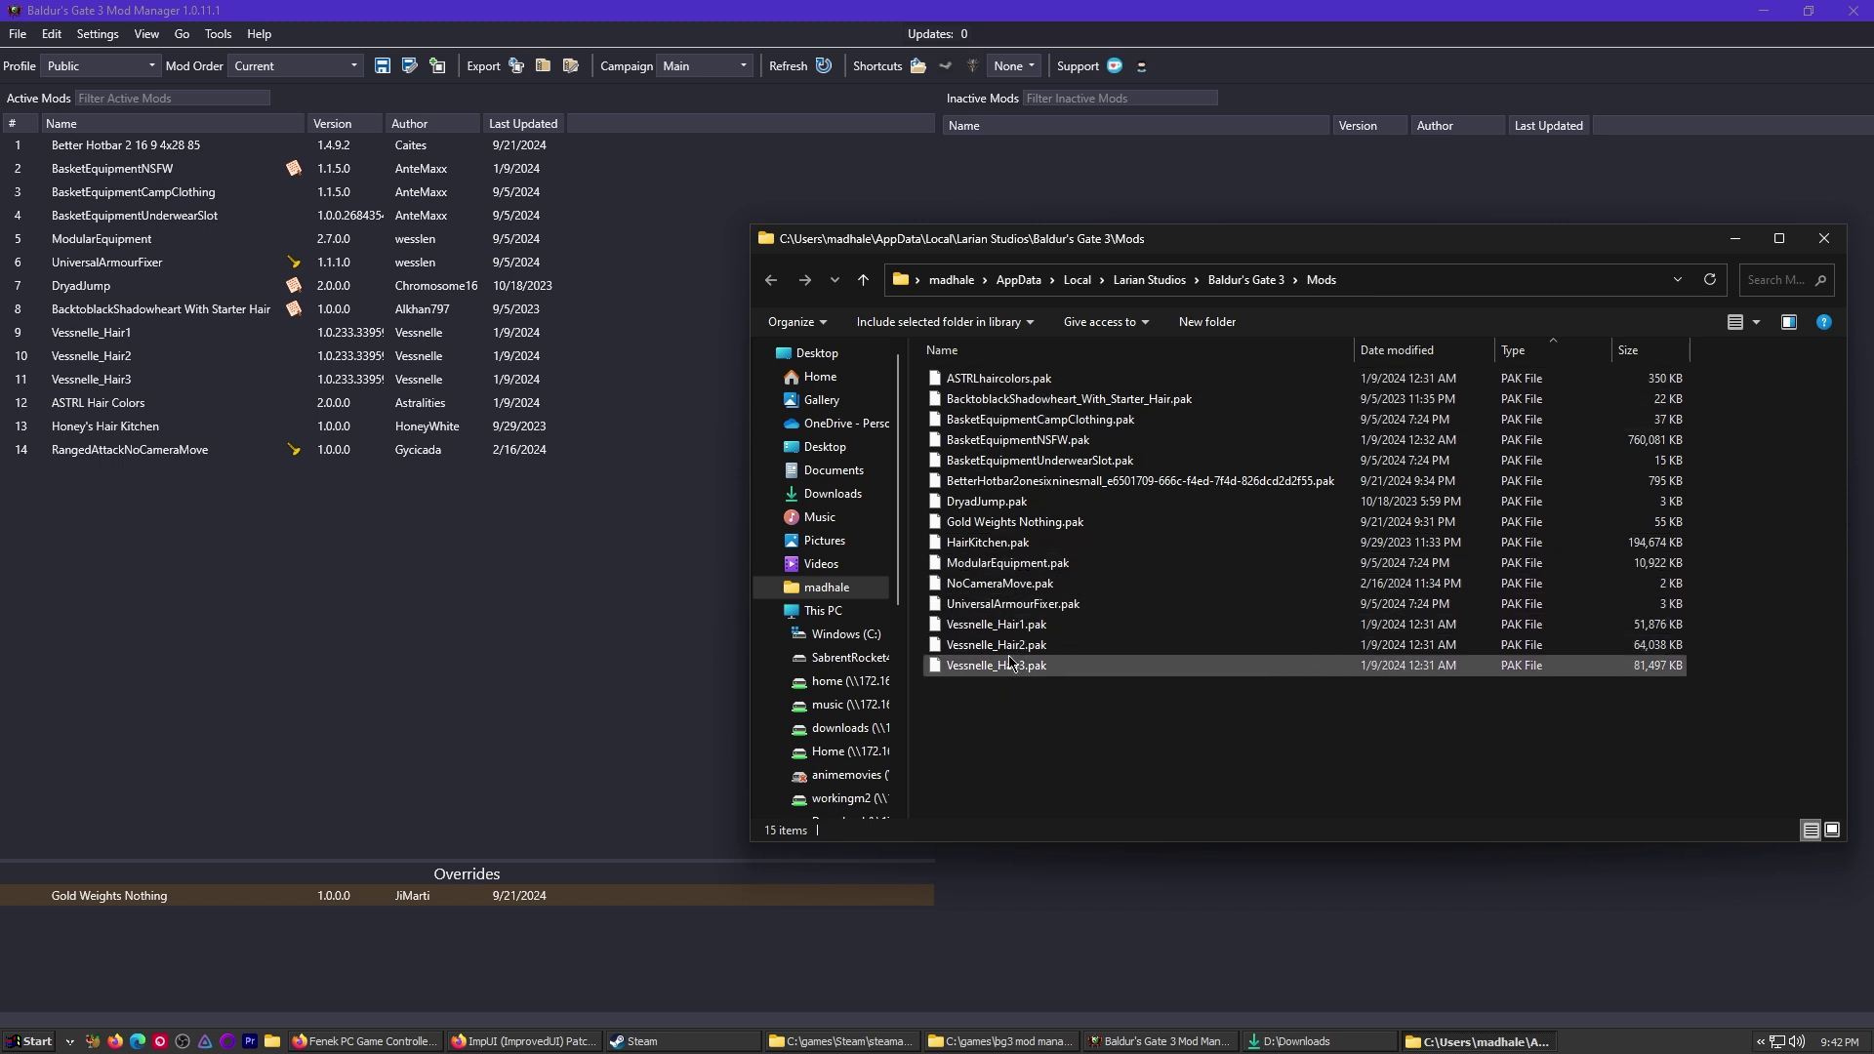
left_click(1834, 244)
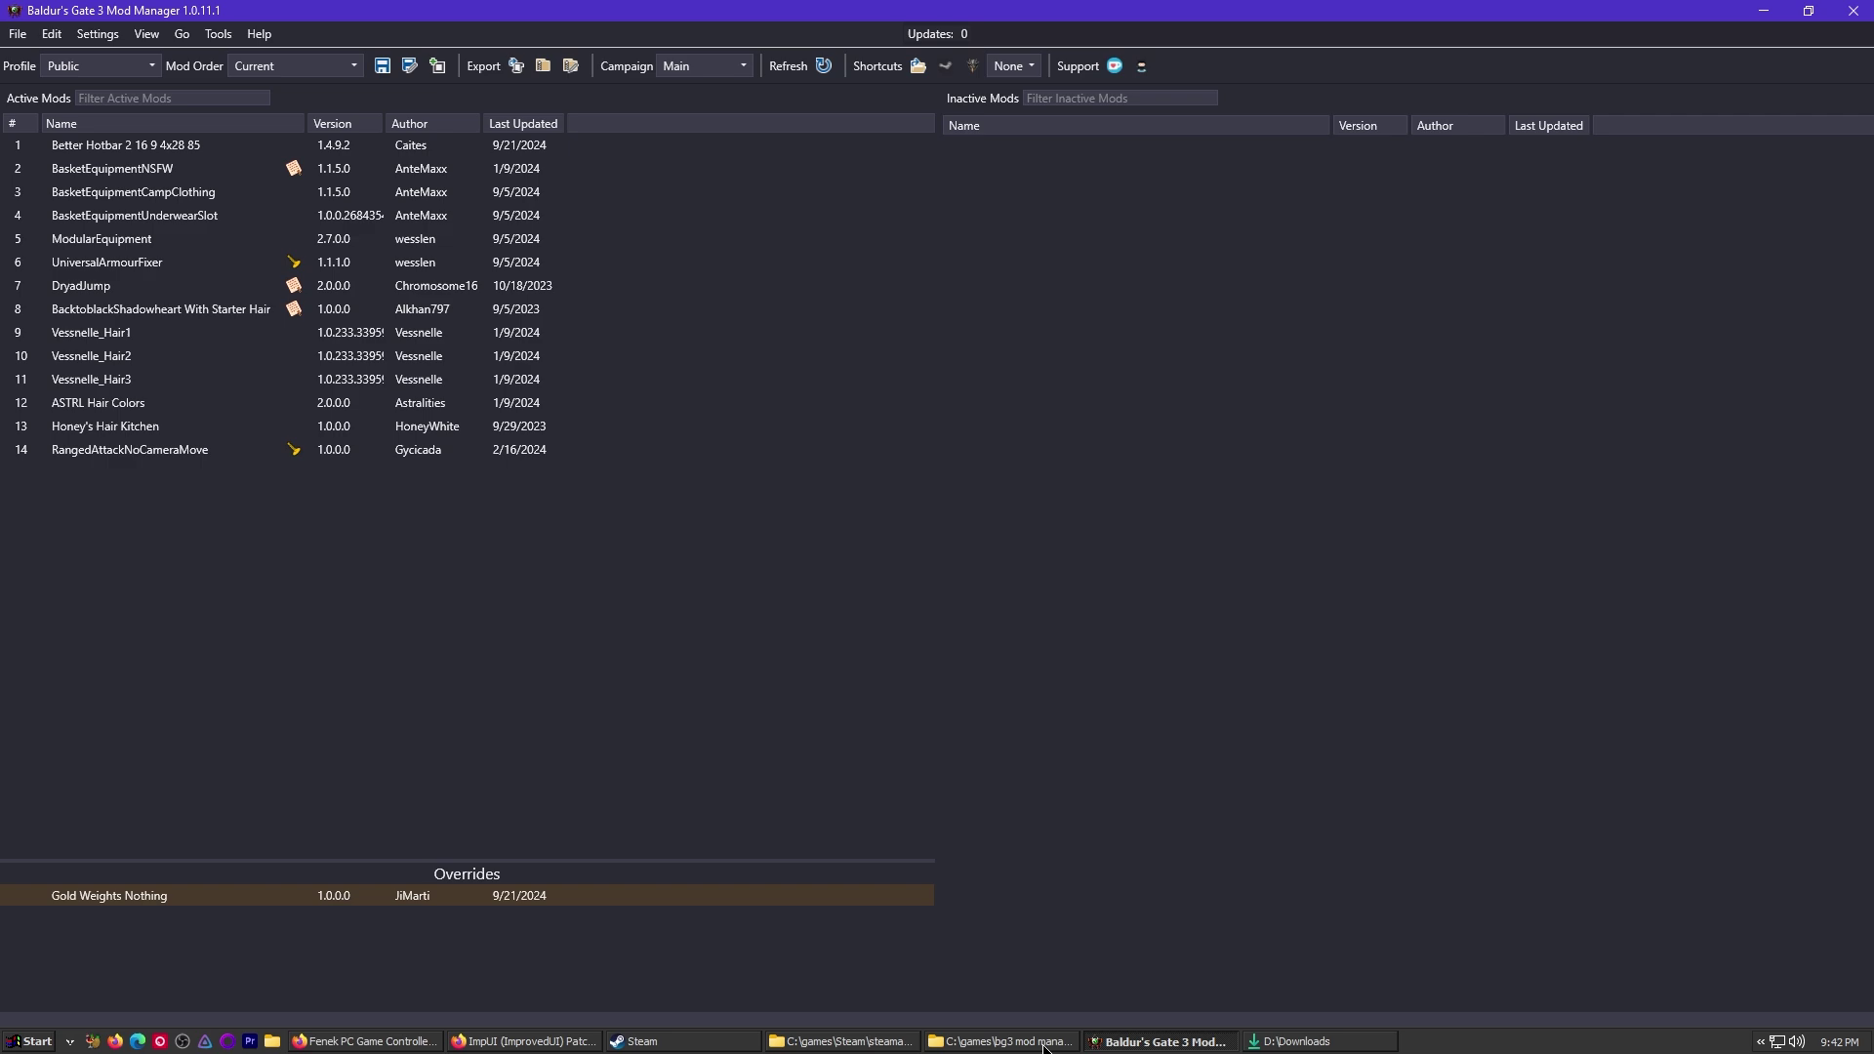
left_click(1041, 1042)
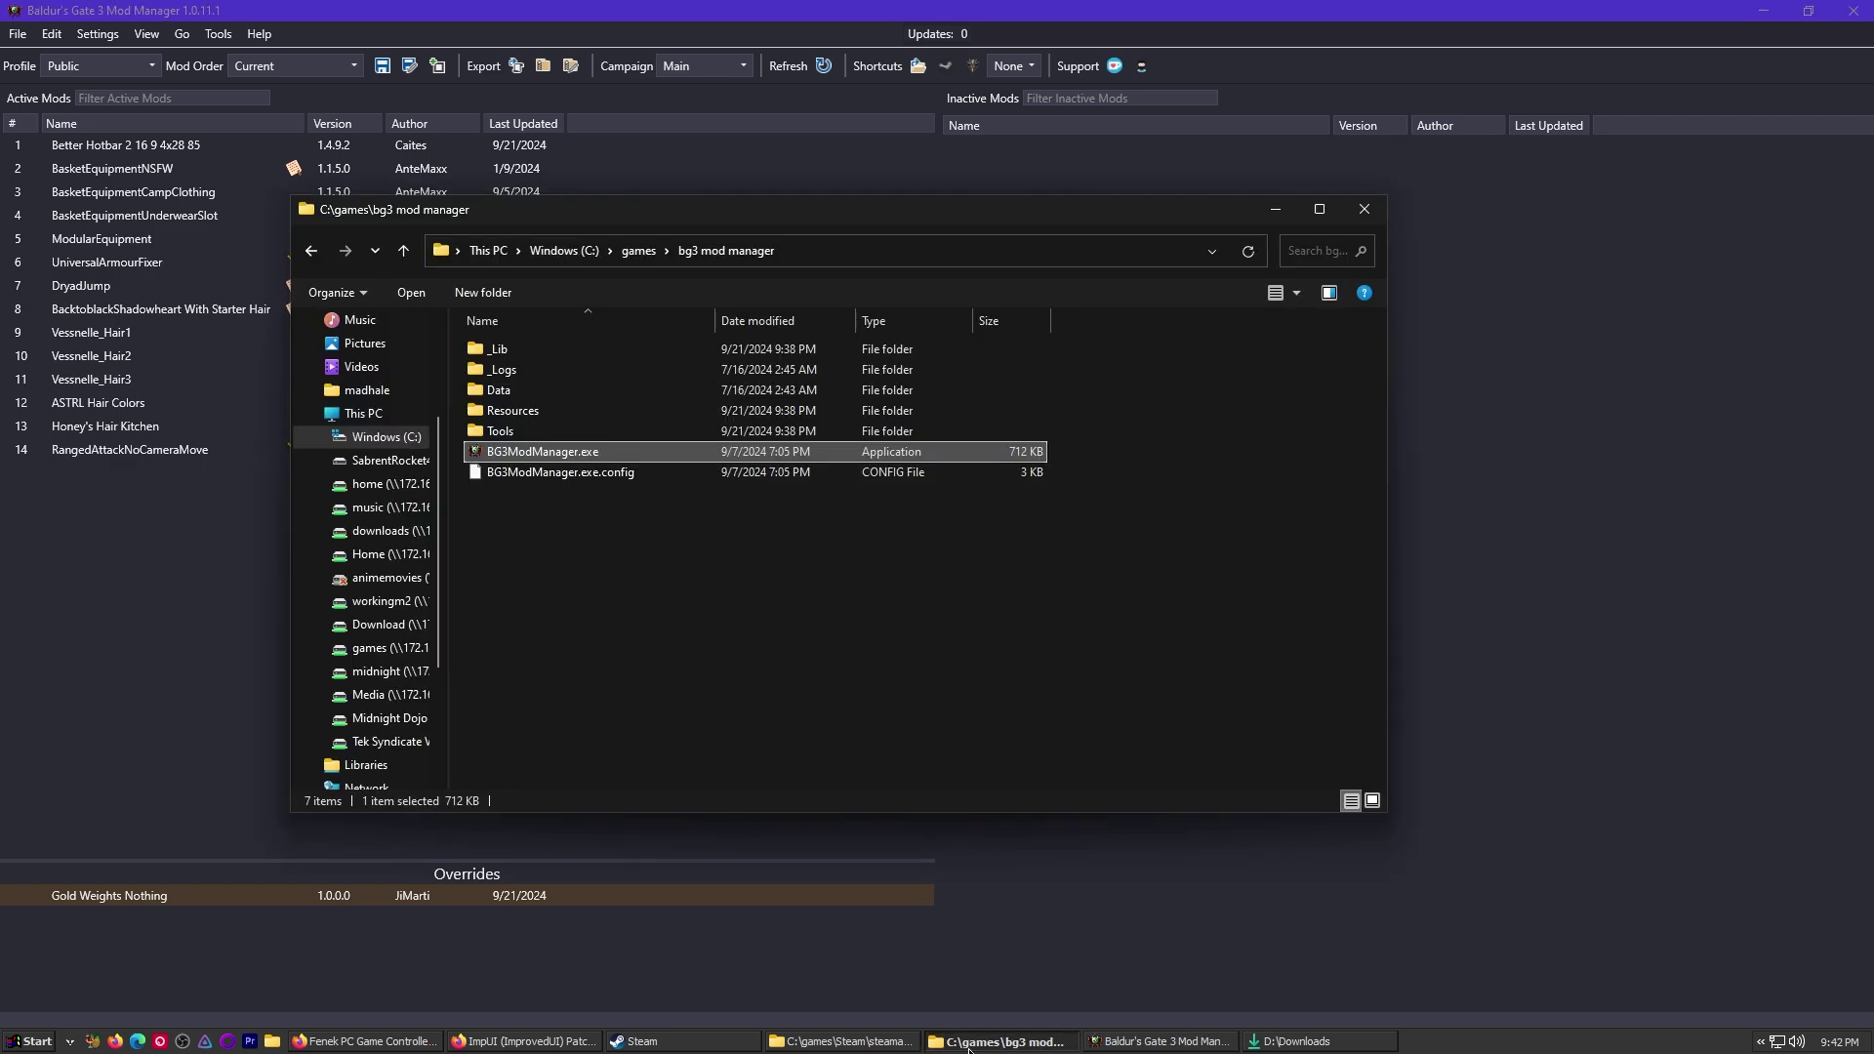
- Import the newest ImpUI Patch 7 edition zip from Downloads into the mod manager and activate ImpUI (ImprovedUI) first in the load order
left_click(969, 1041)
left_click(1295, 1041)
left_click_drag(1025, 379, 1100, 189)
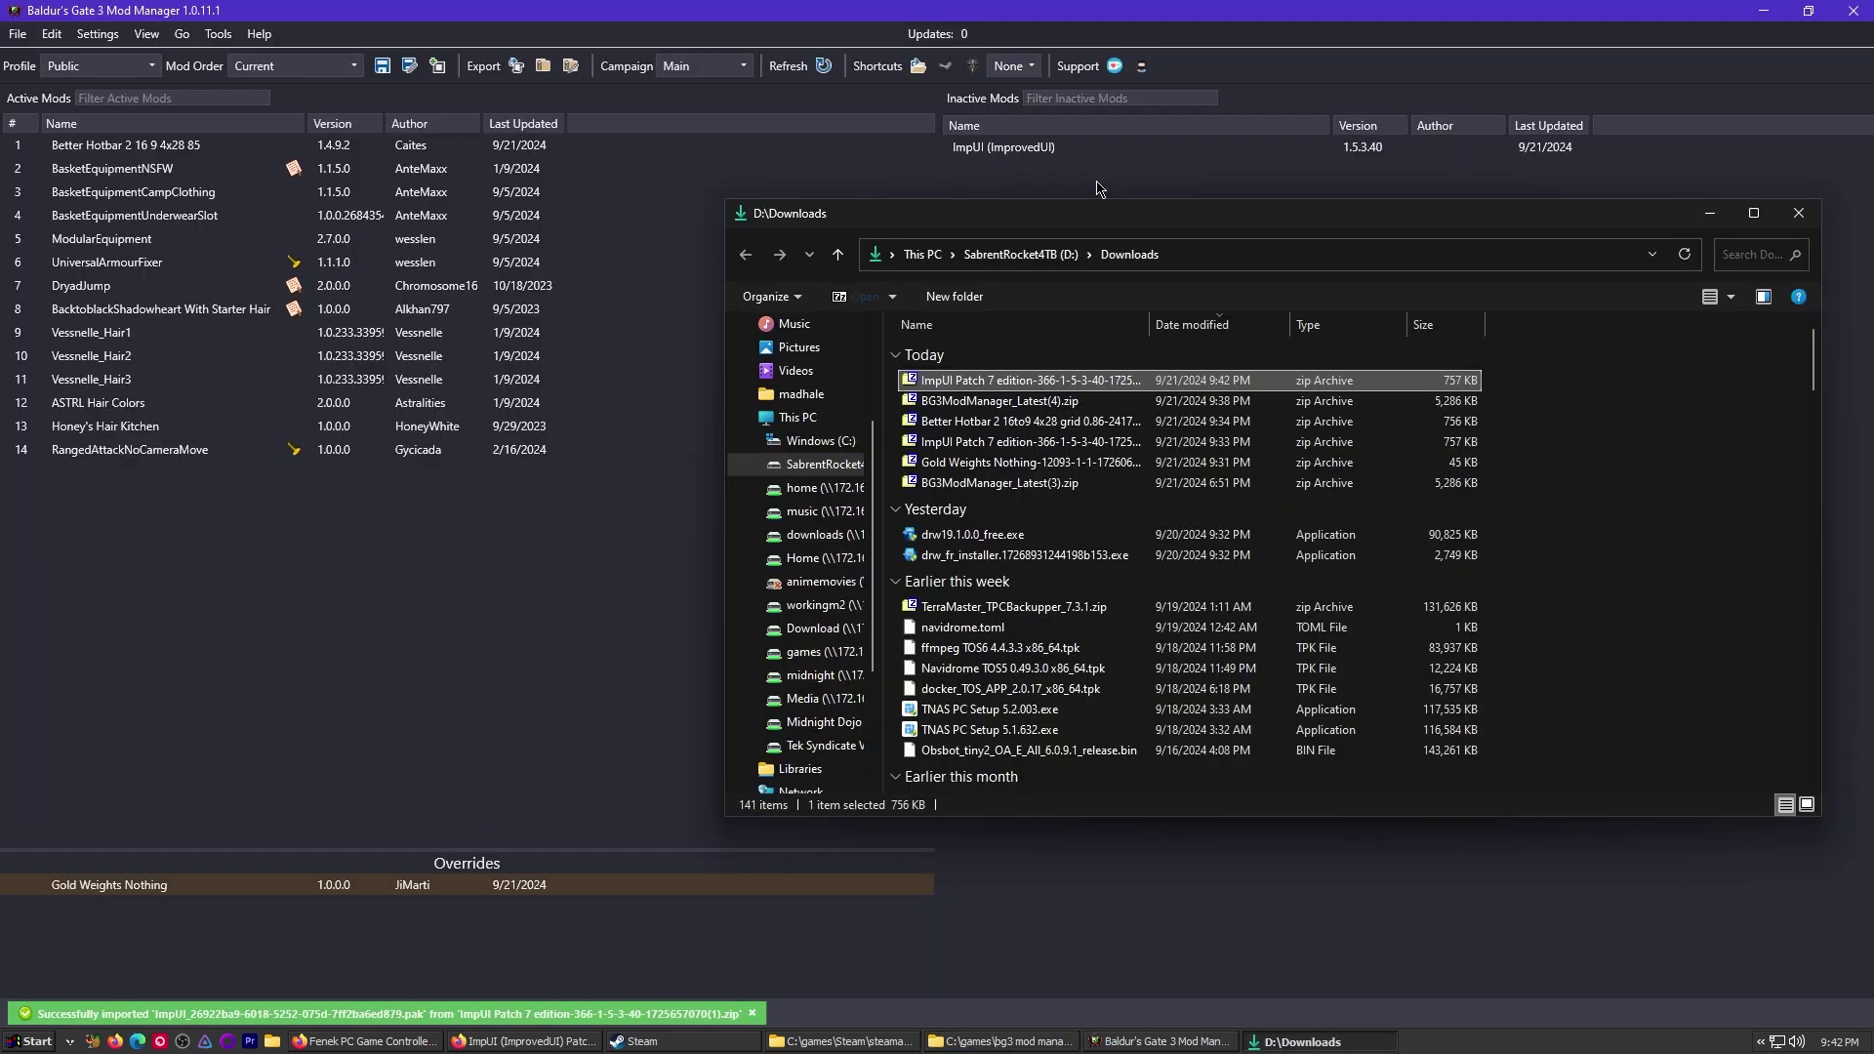
left_click(1794, 227)
left_click_drag(1011, 150, 149, 149)
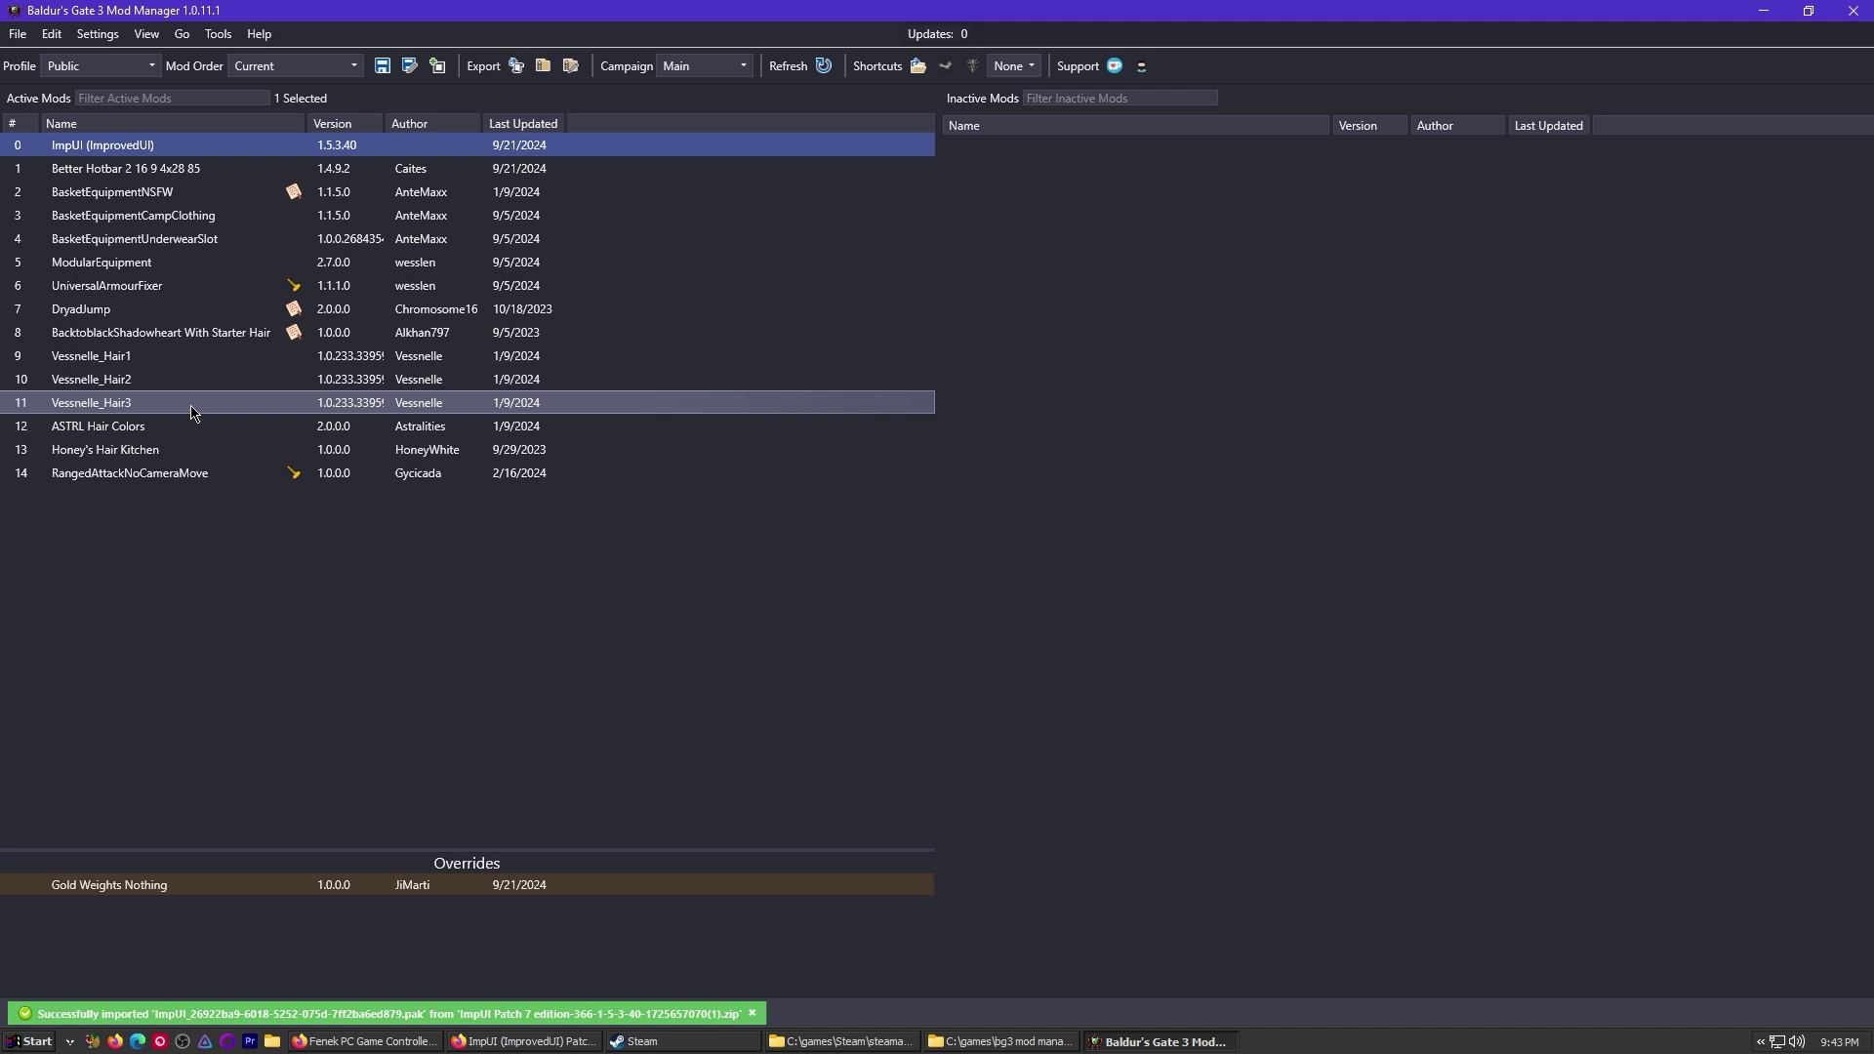
- Check the Mod Fixer markers on the active mods, then examine the "With Mod Fixer!" file on the Basket Full of Equipment page
mouse_move(186, 475)
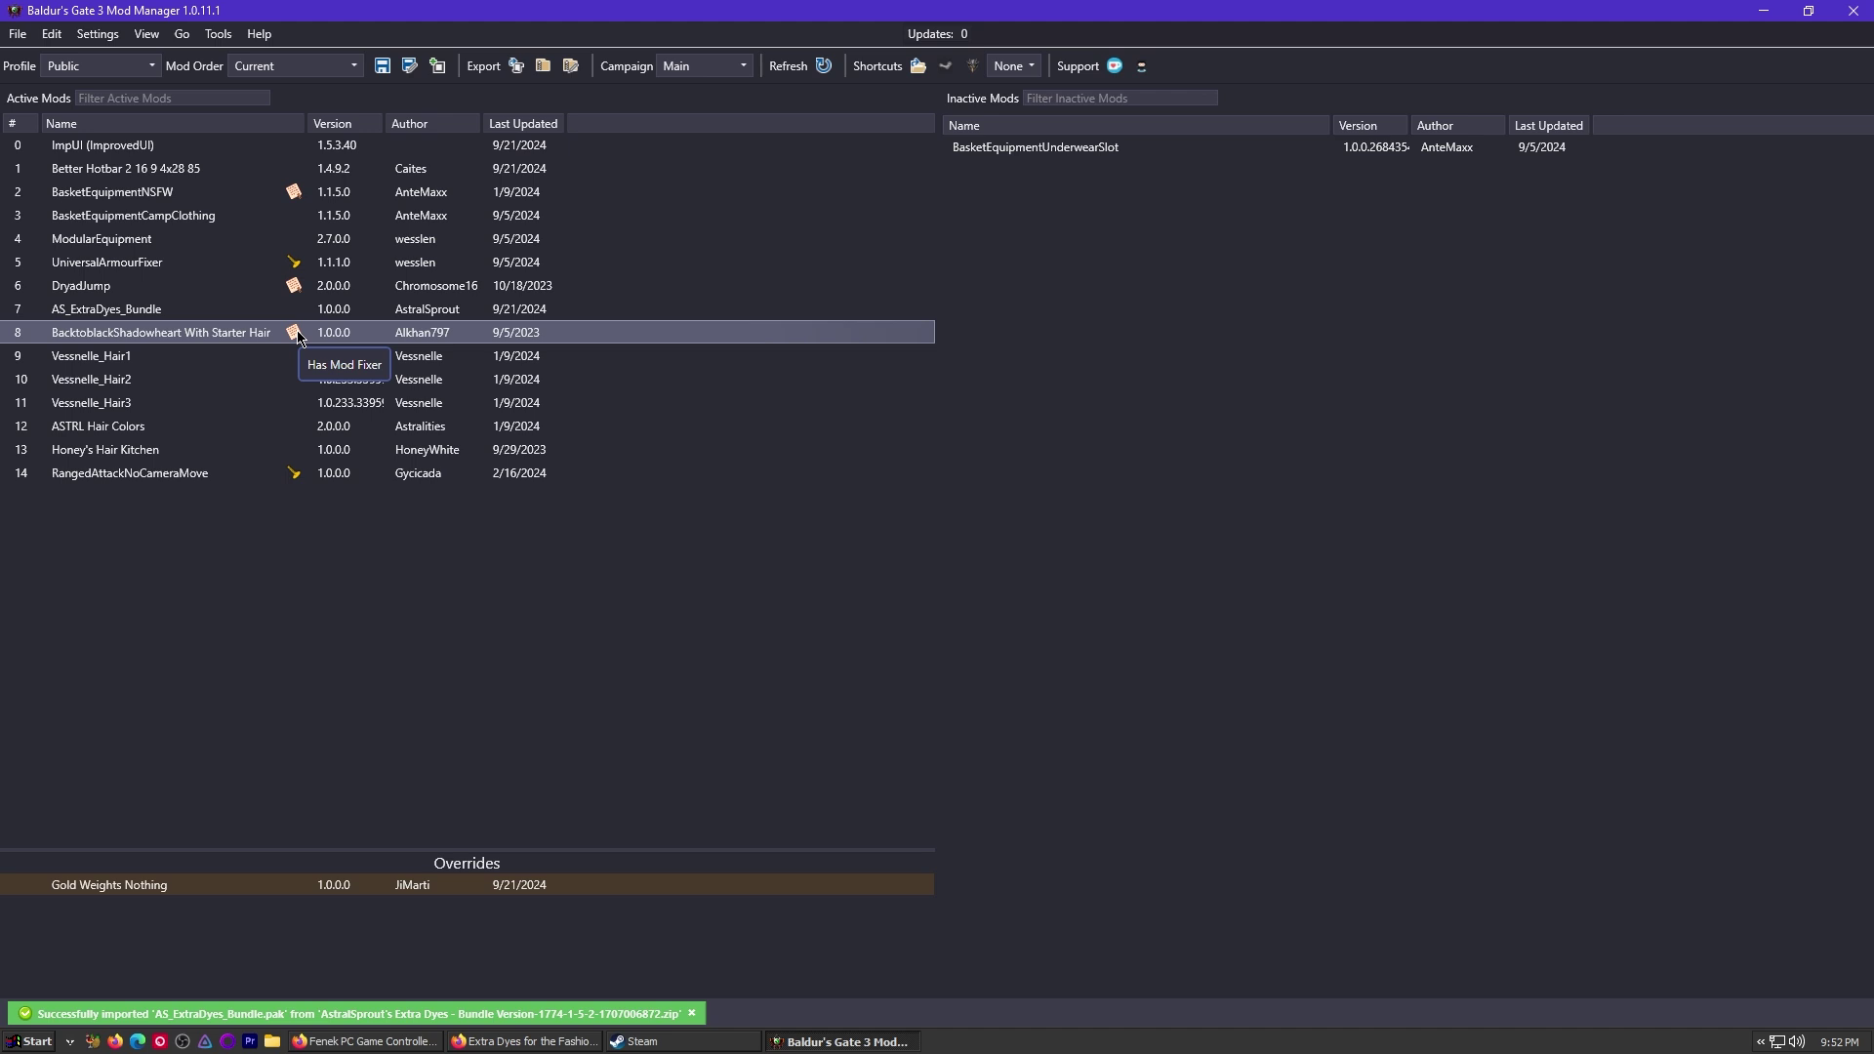
mouse_move(146, 191)
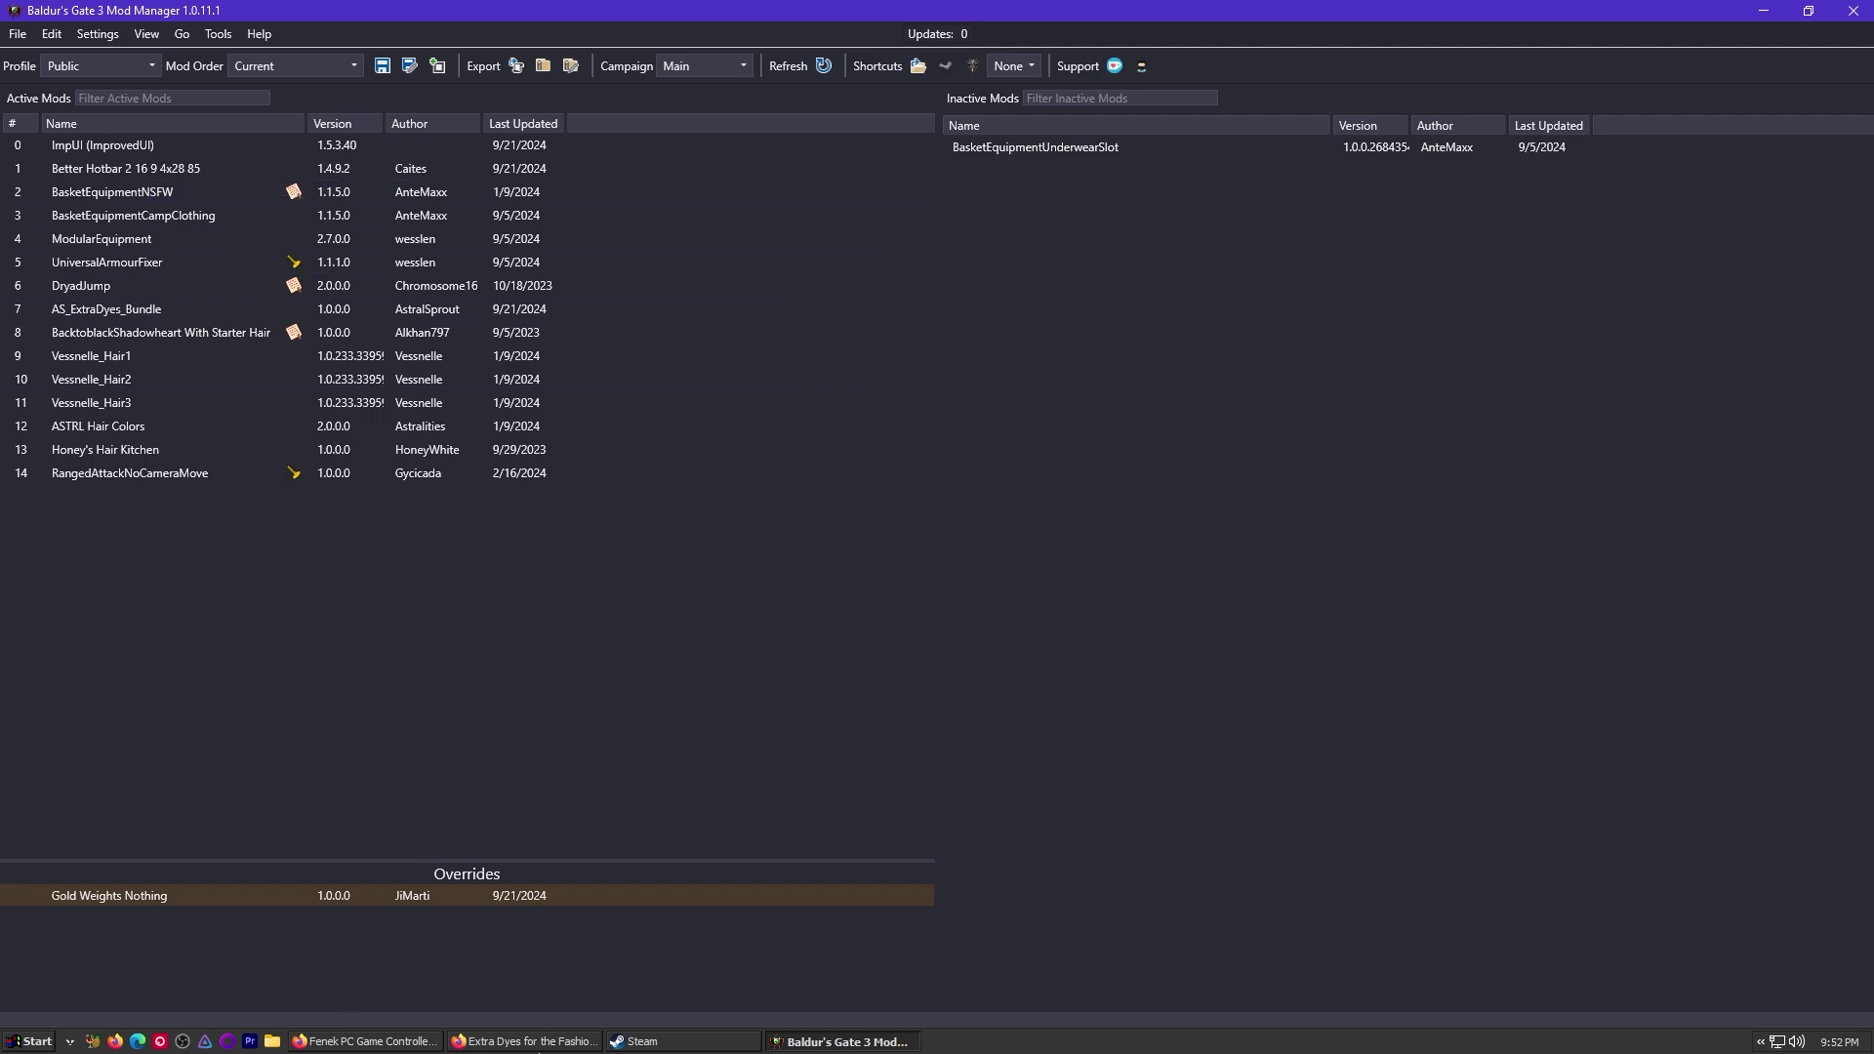
left_click(530, 1042)
key("ctrl+w")
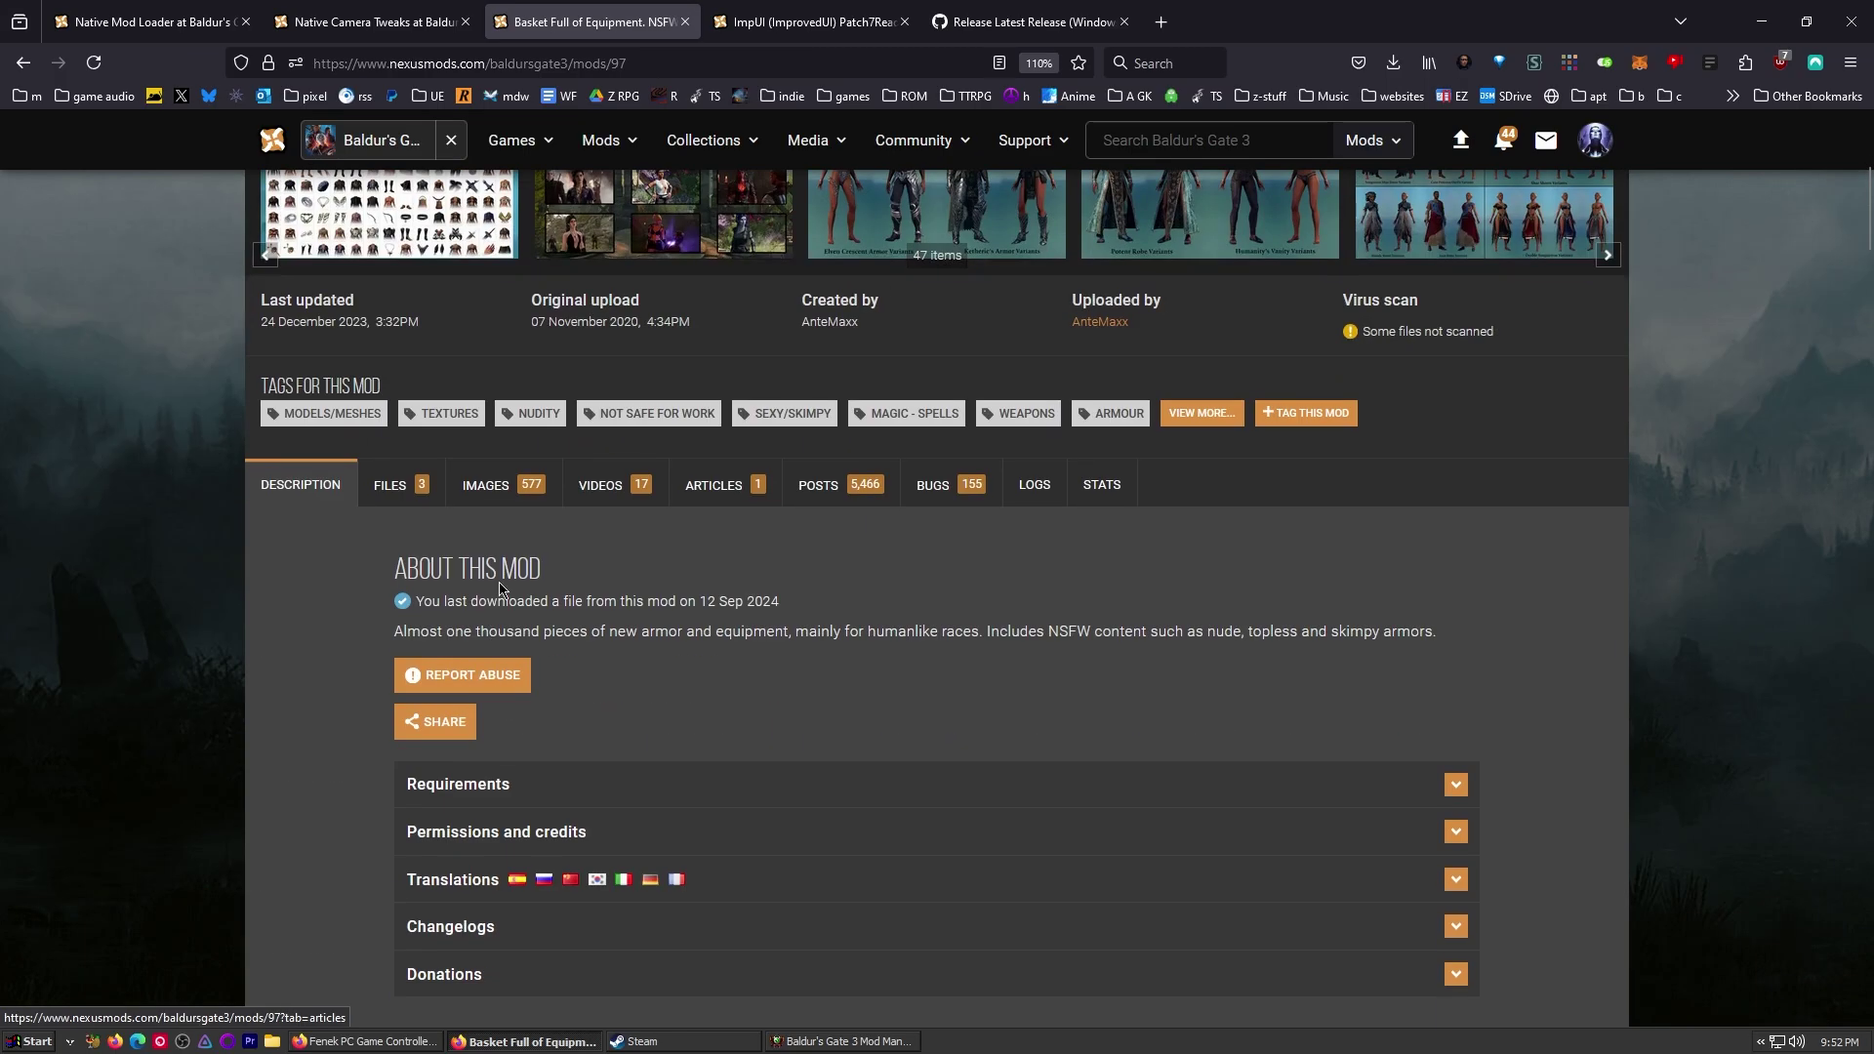
left_click(390, 486)
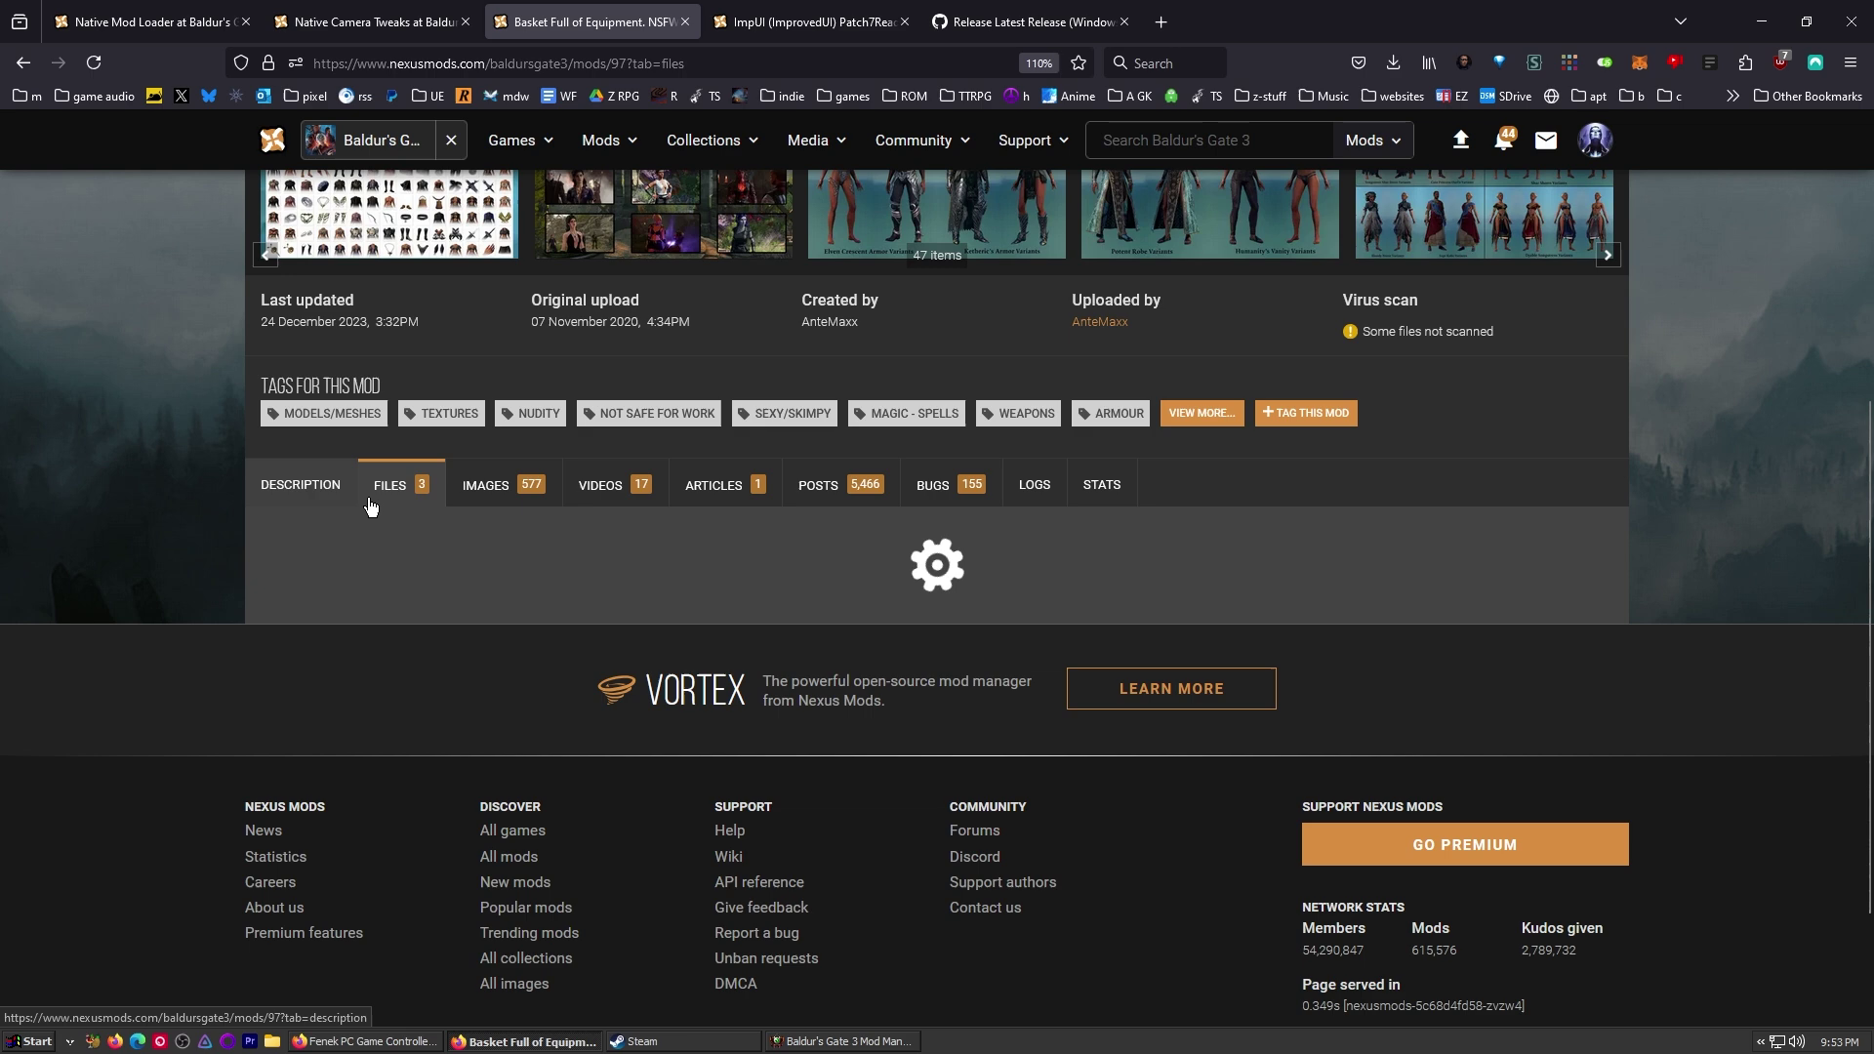
scroll(566, 530, "down", 3)
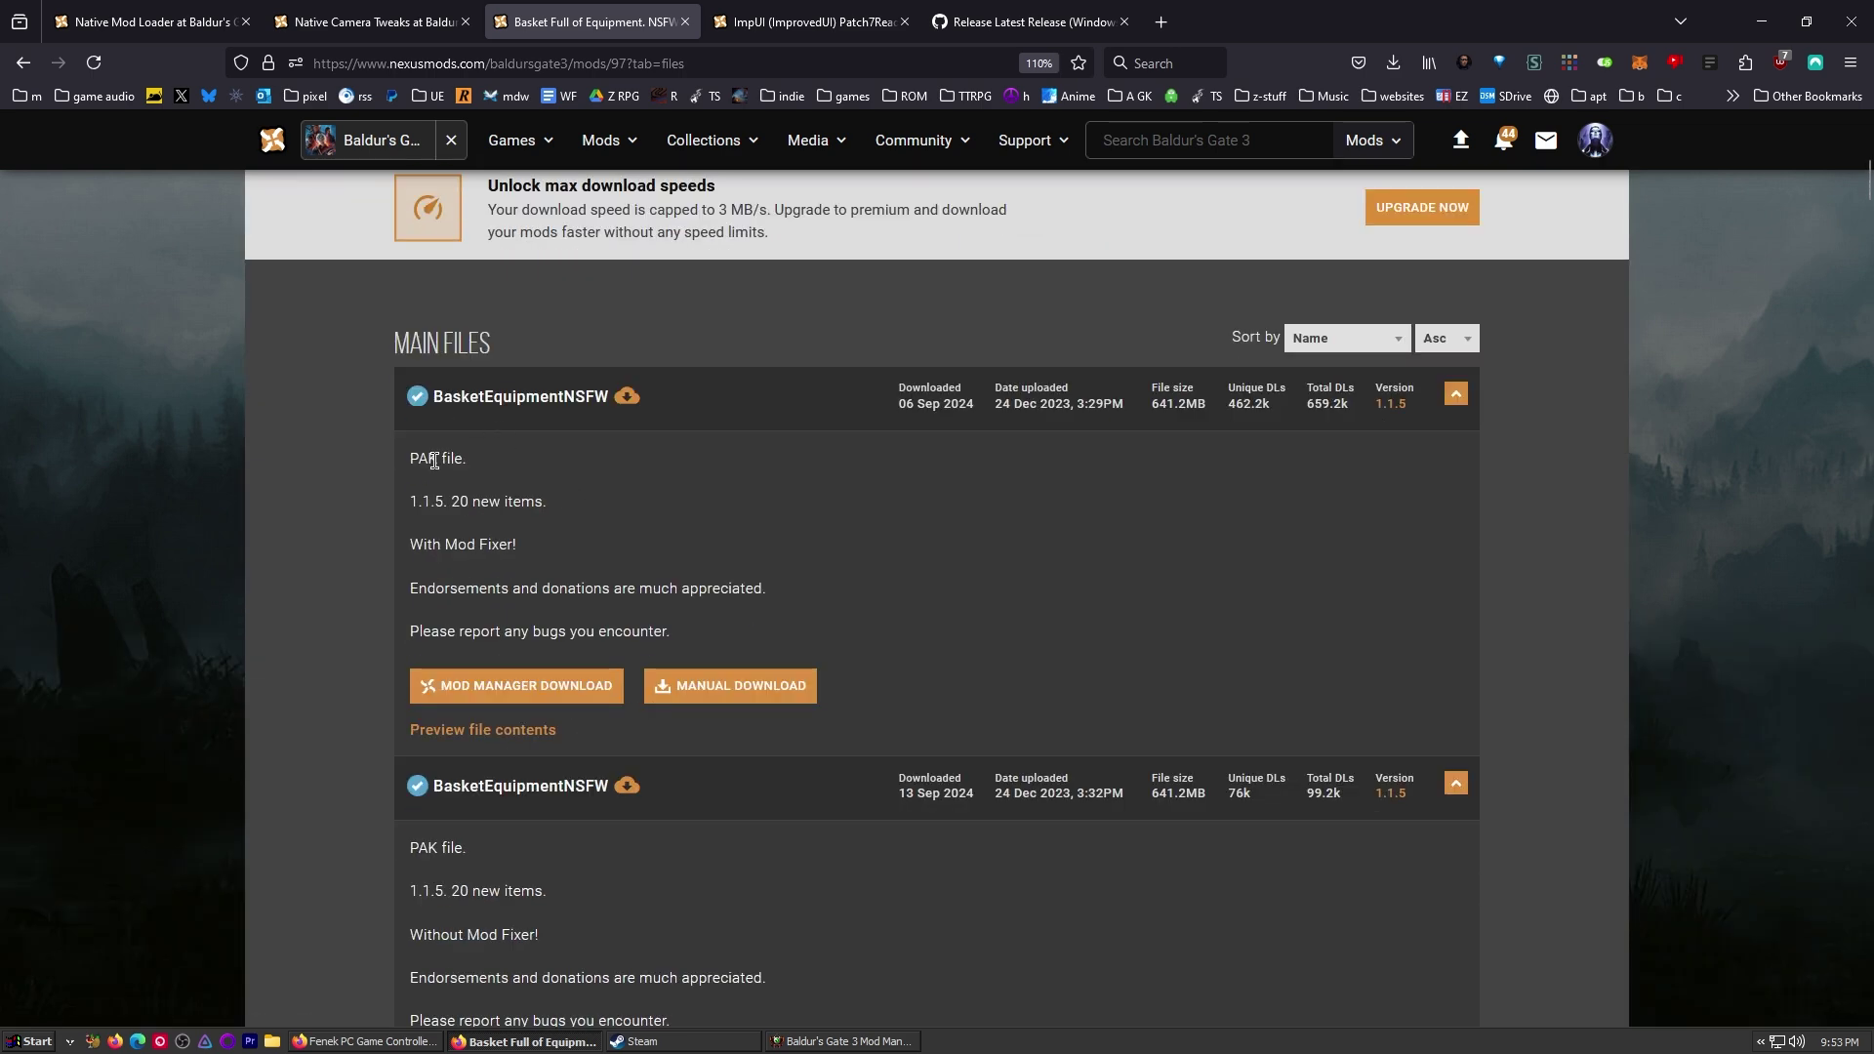
triple_click(506, 548)
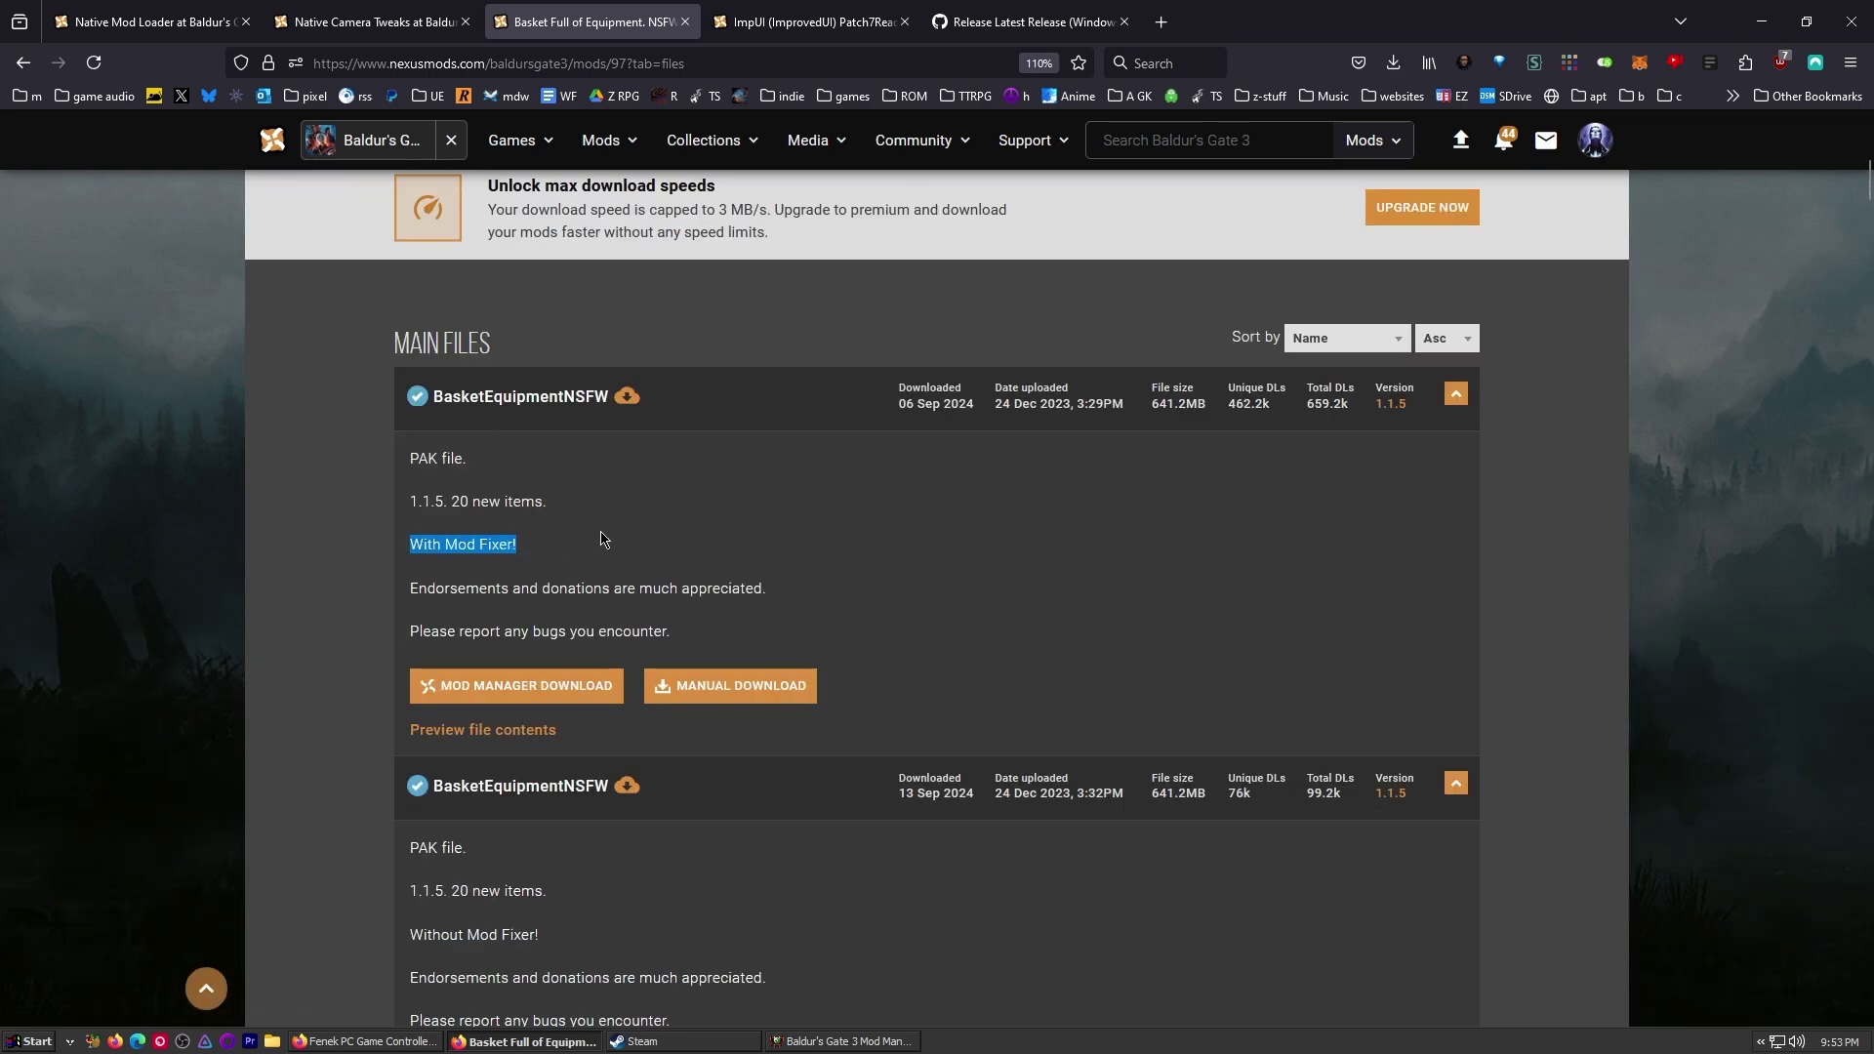
- Manually download the BasketEquipmentNSFW 1.1.5 file without Mod Fixer, using the slow download option
scroll(538, 555, "down", 4)
double_click(470, 467)
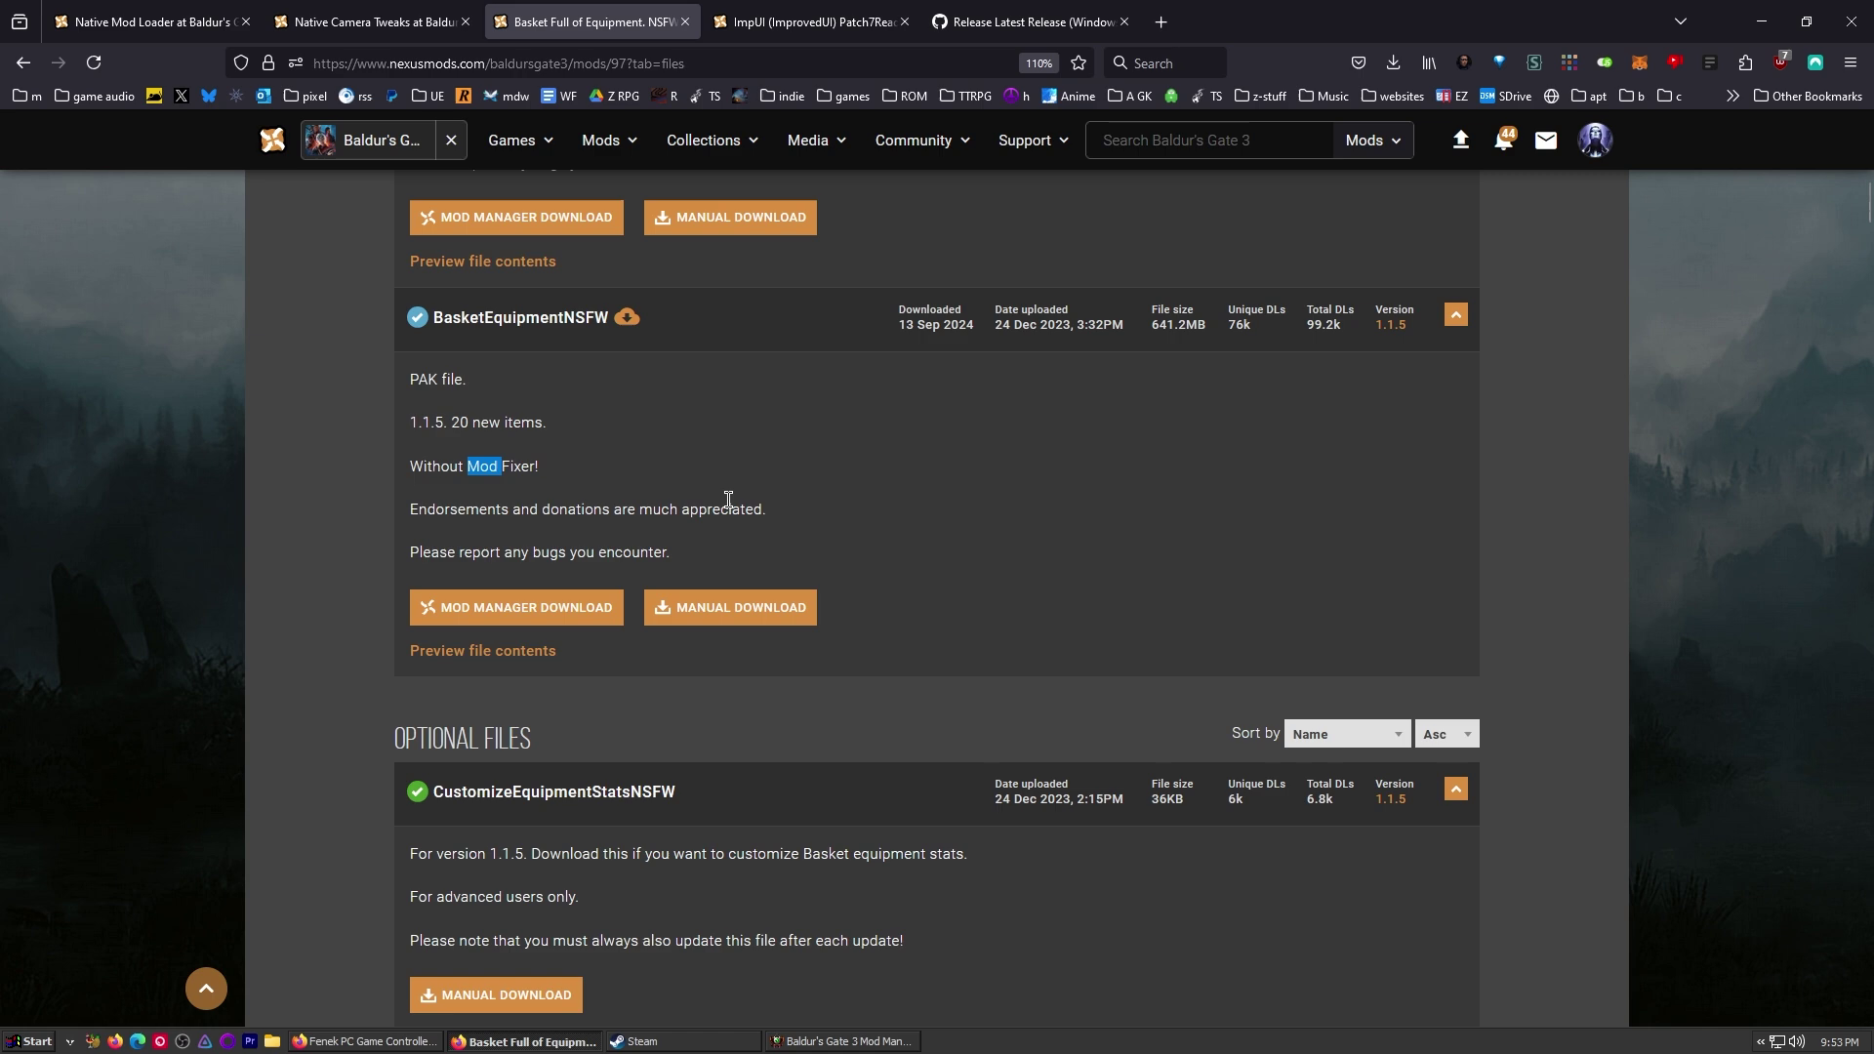
left_click(727, 607)
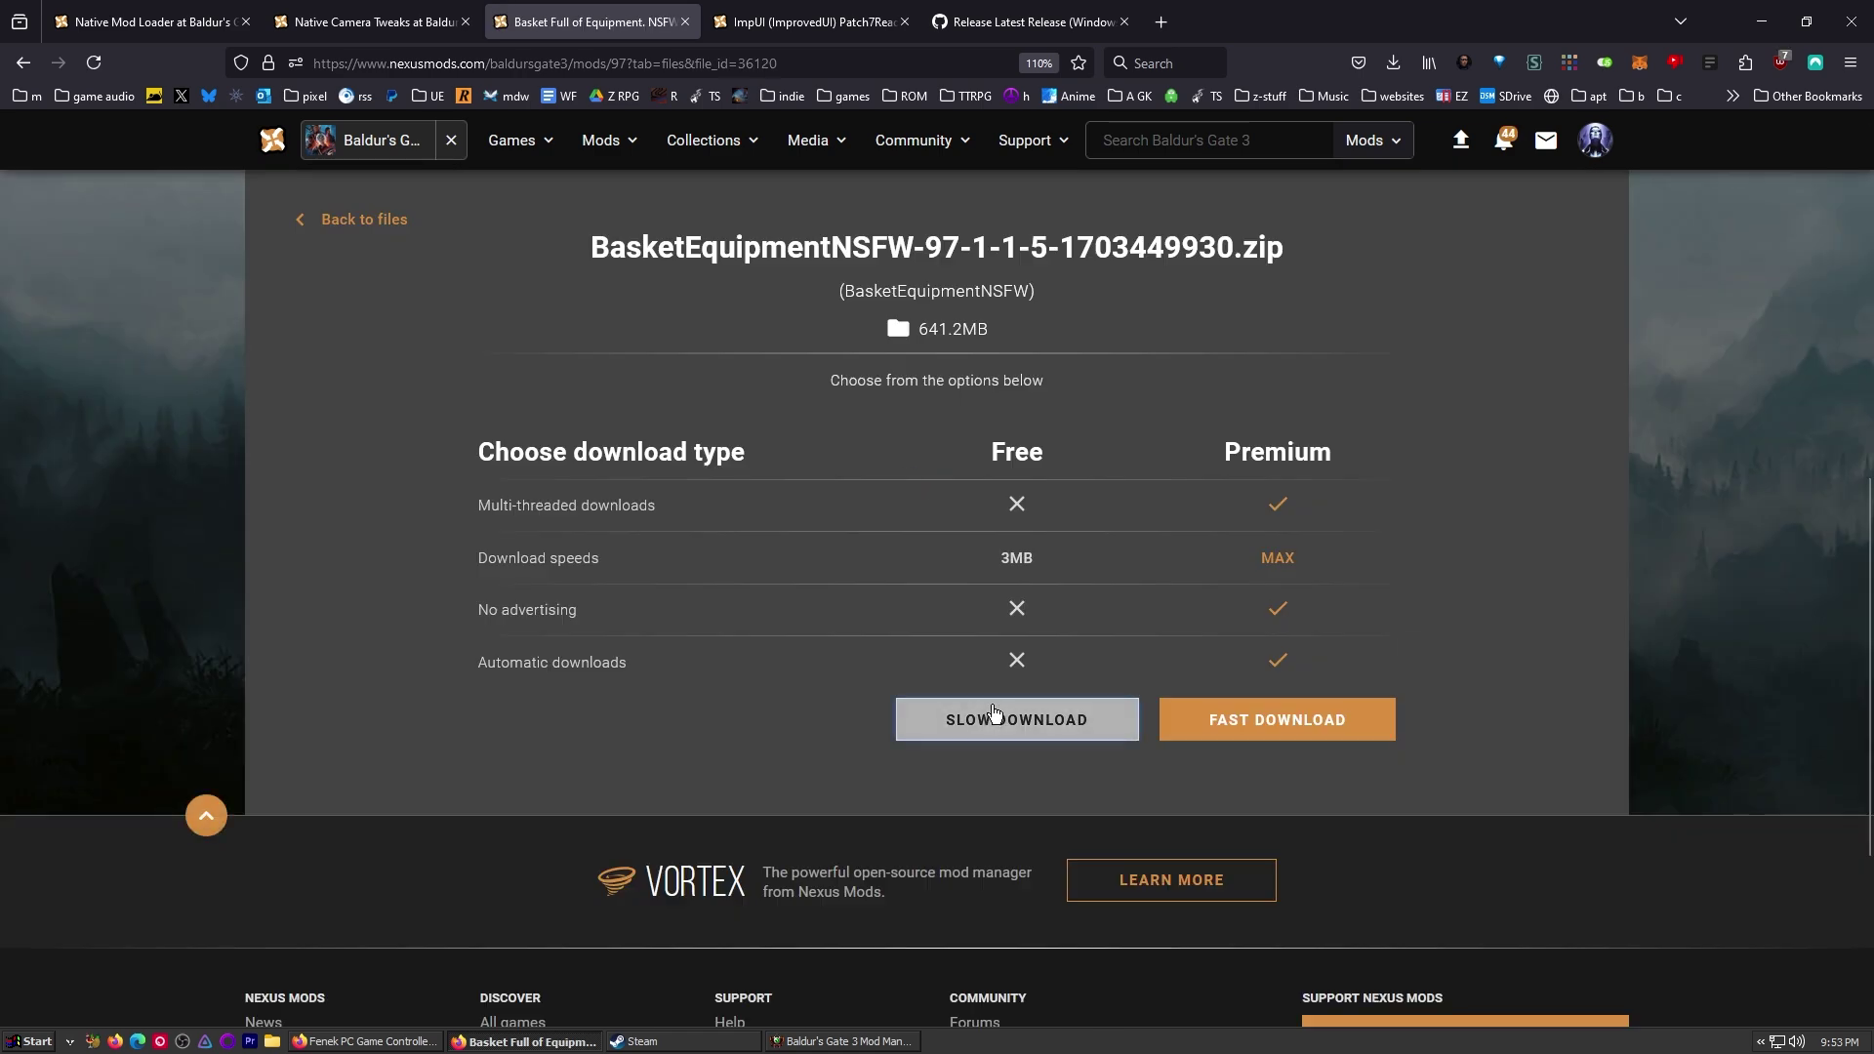
left_click(993, 717)
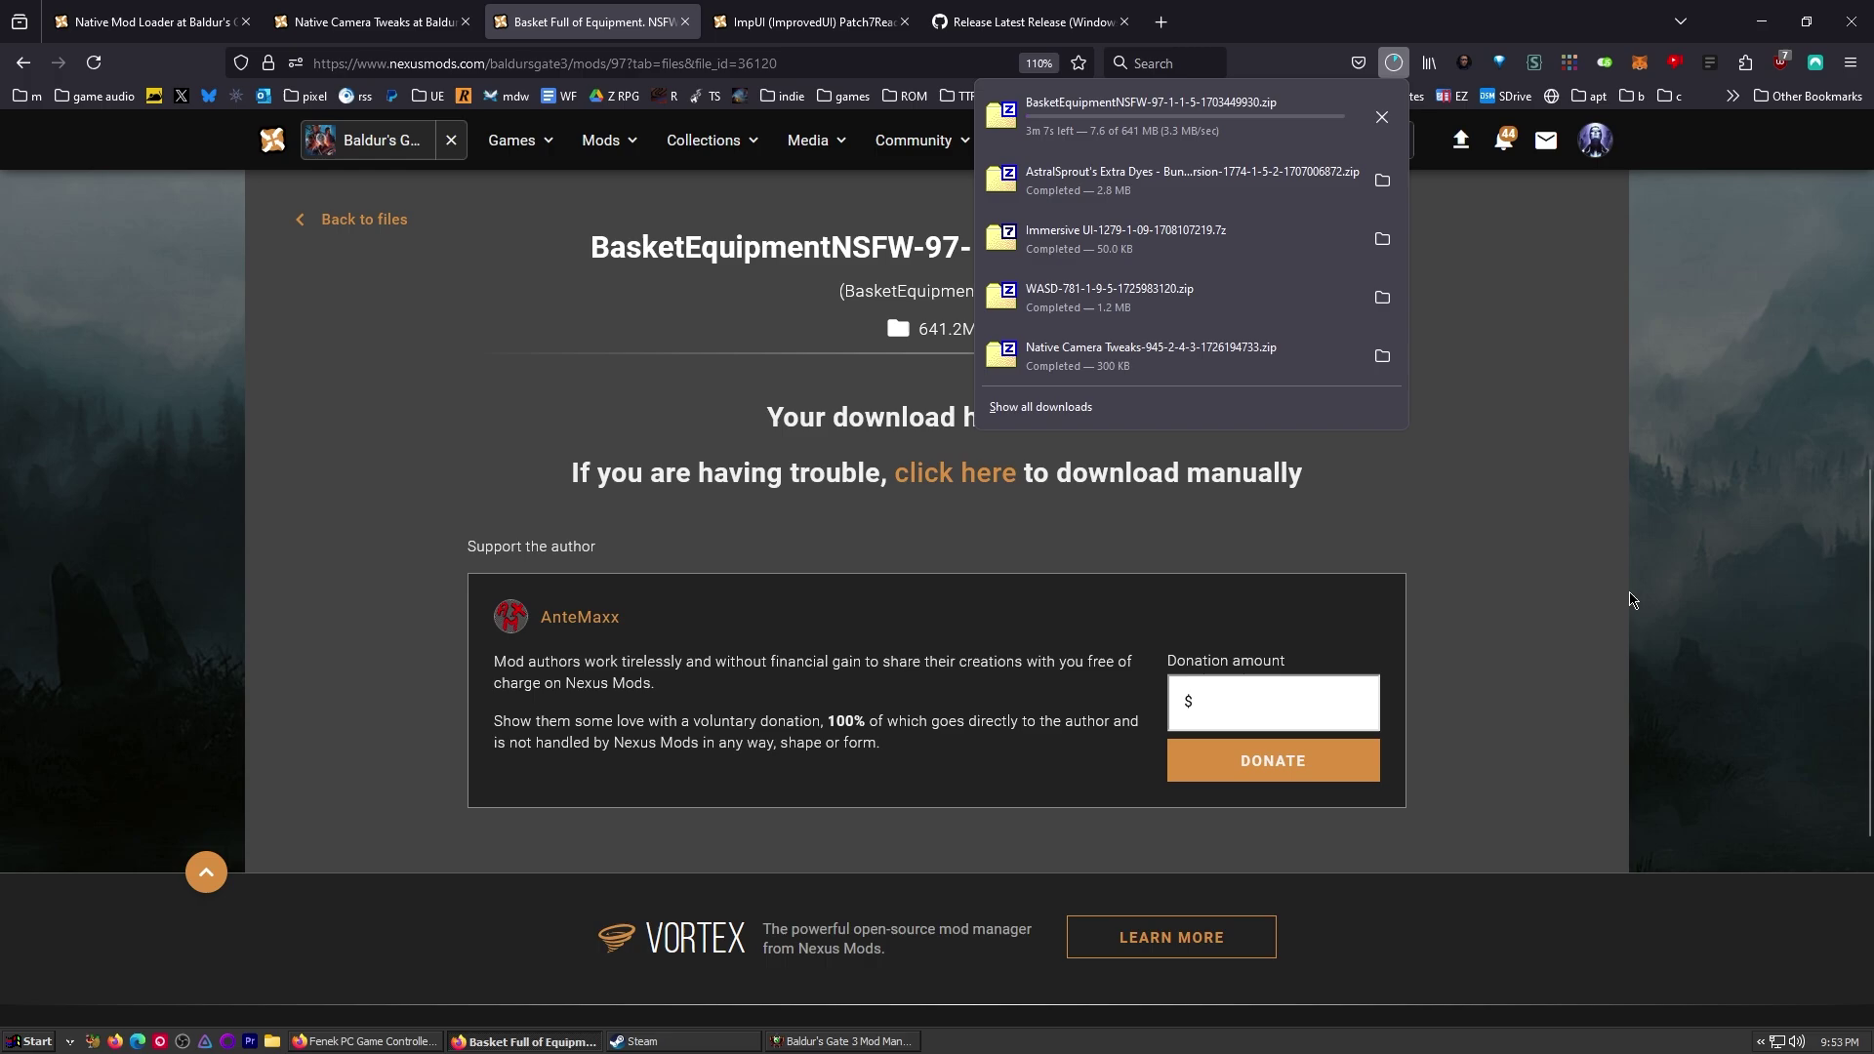
- Switch to Baldur's Gate 3 Mod Manager and permanently delete the BasketEquipmentNSFW mod file
left_click(820, 1042)
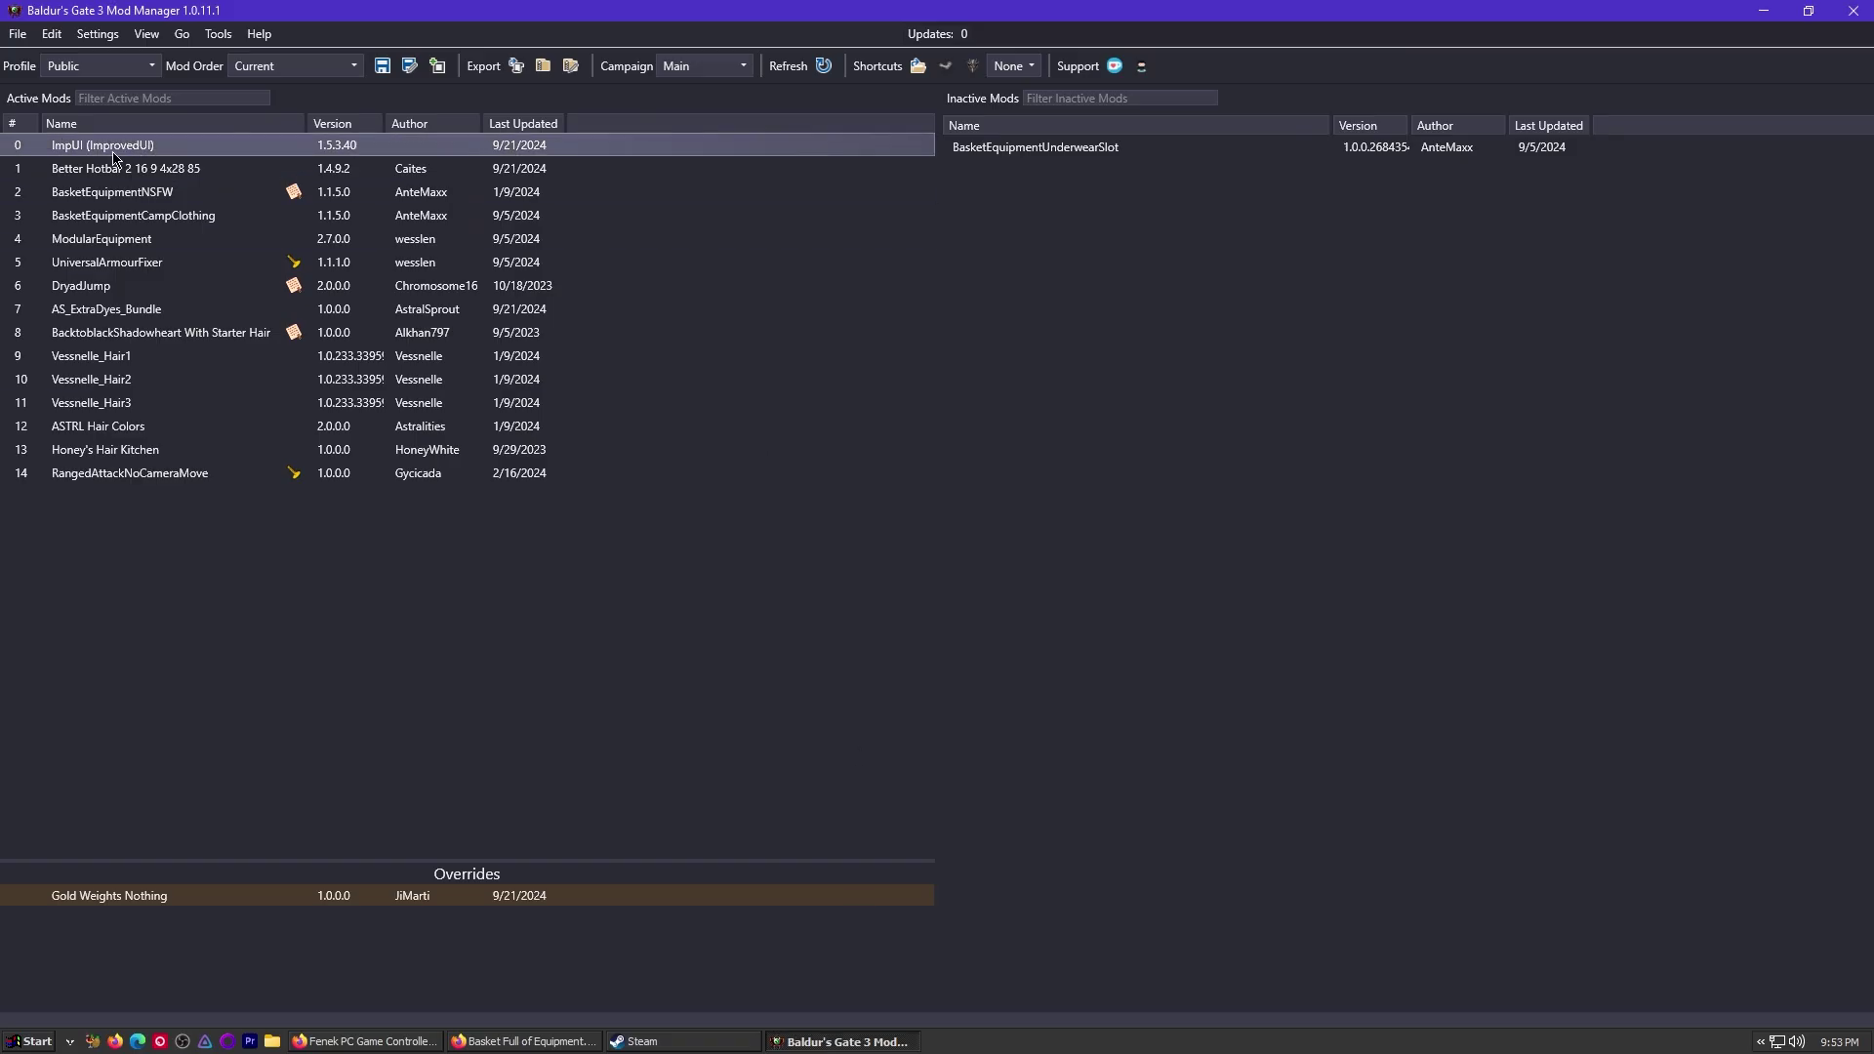
left_click(136, 195)
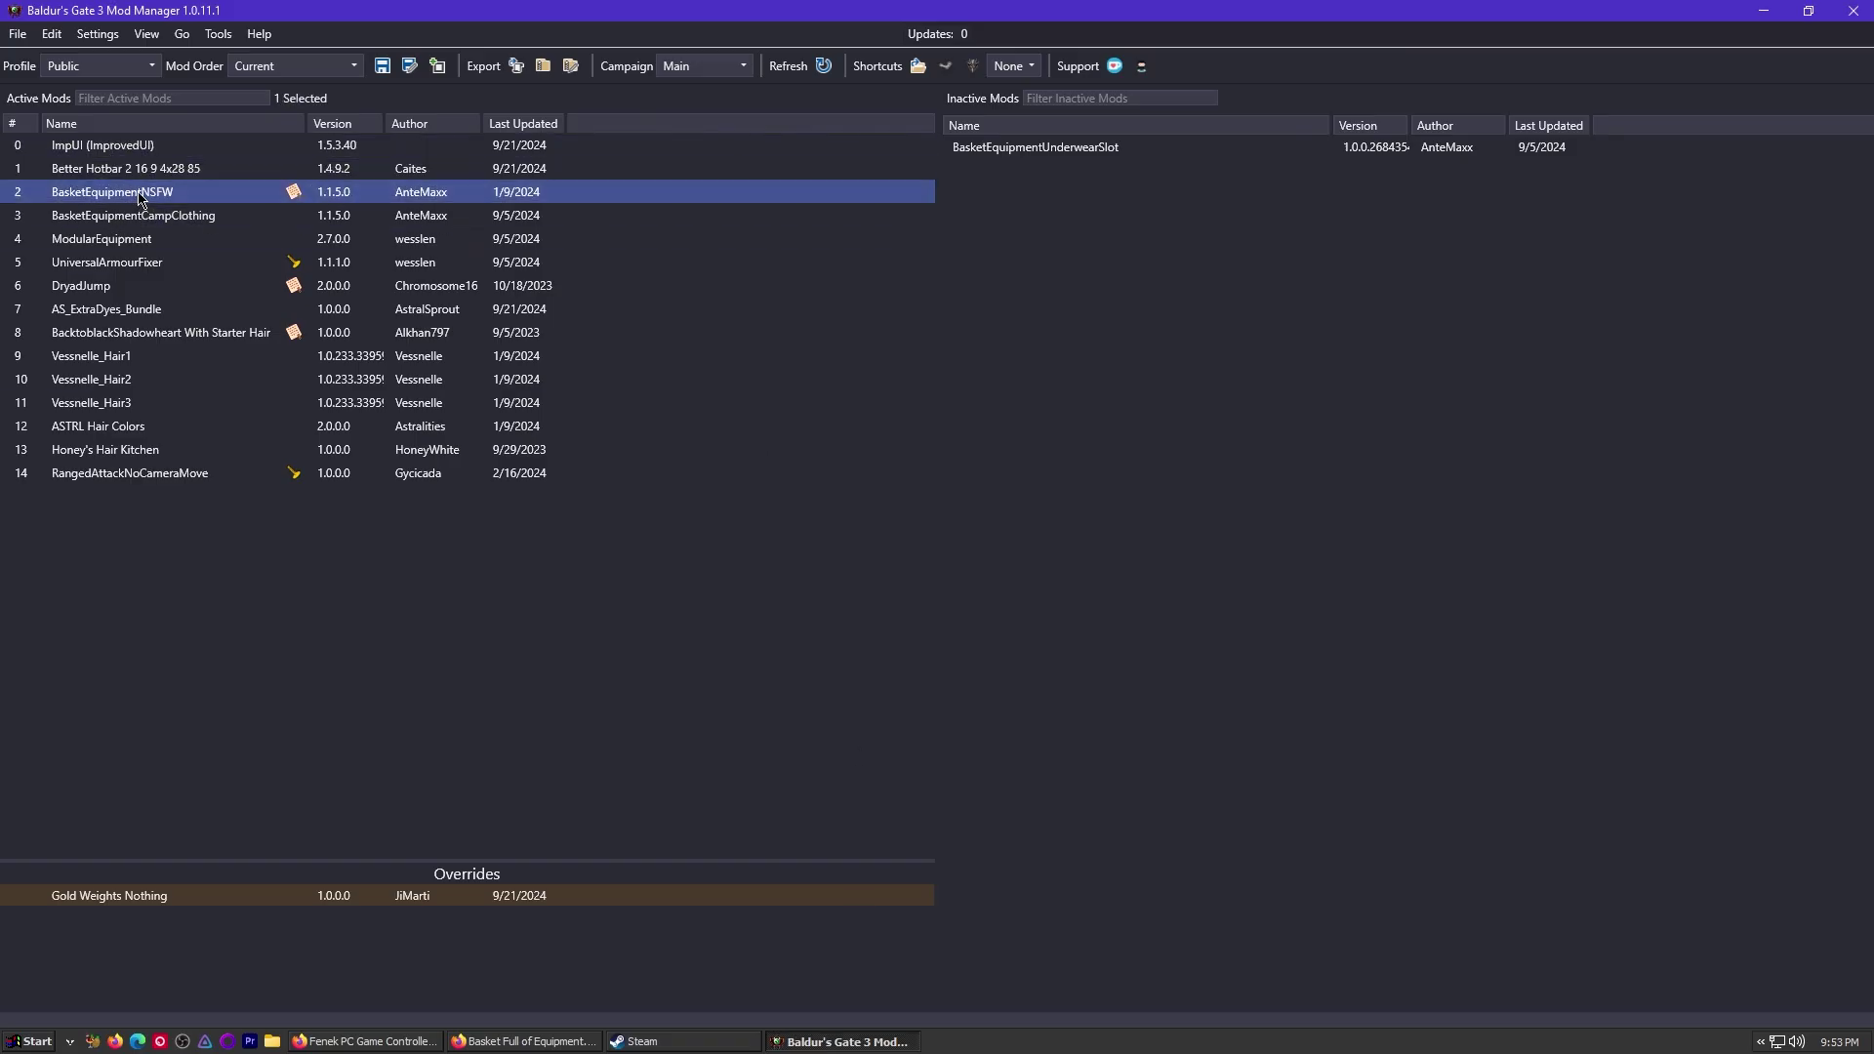
key("Delete")
left_click(839, 991)
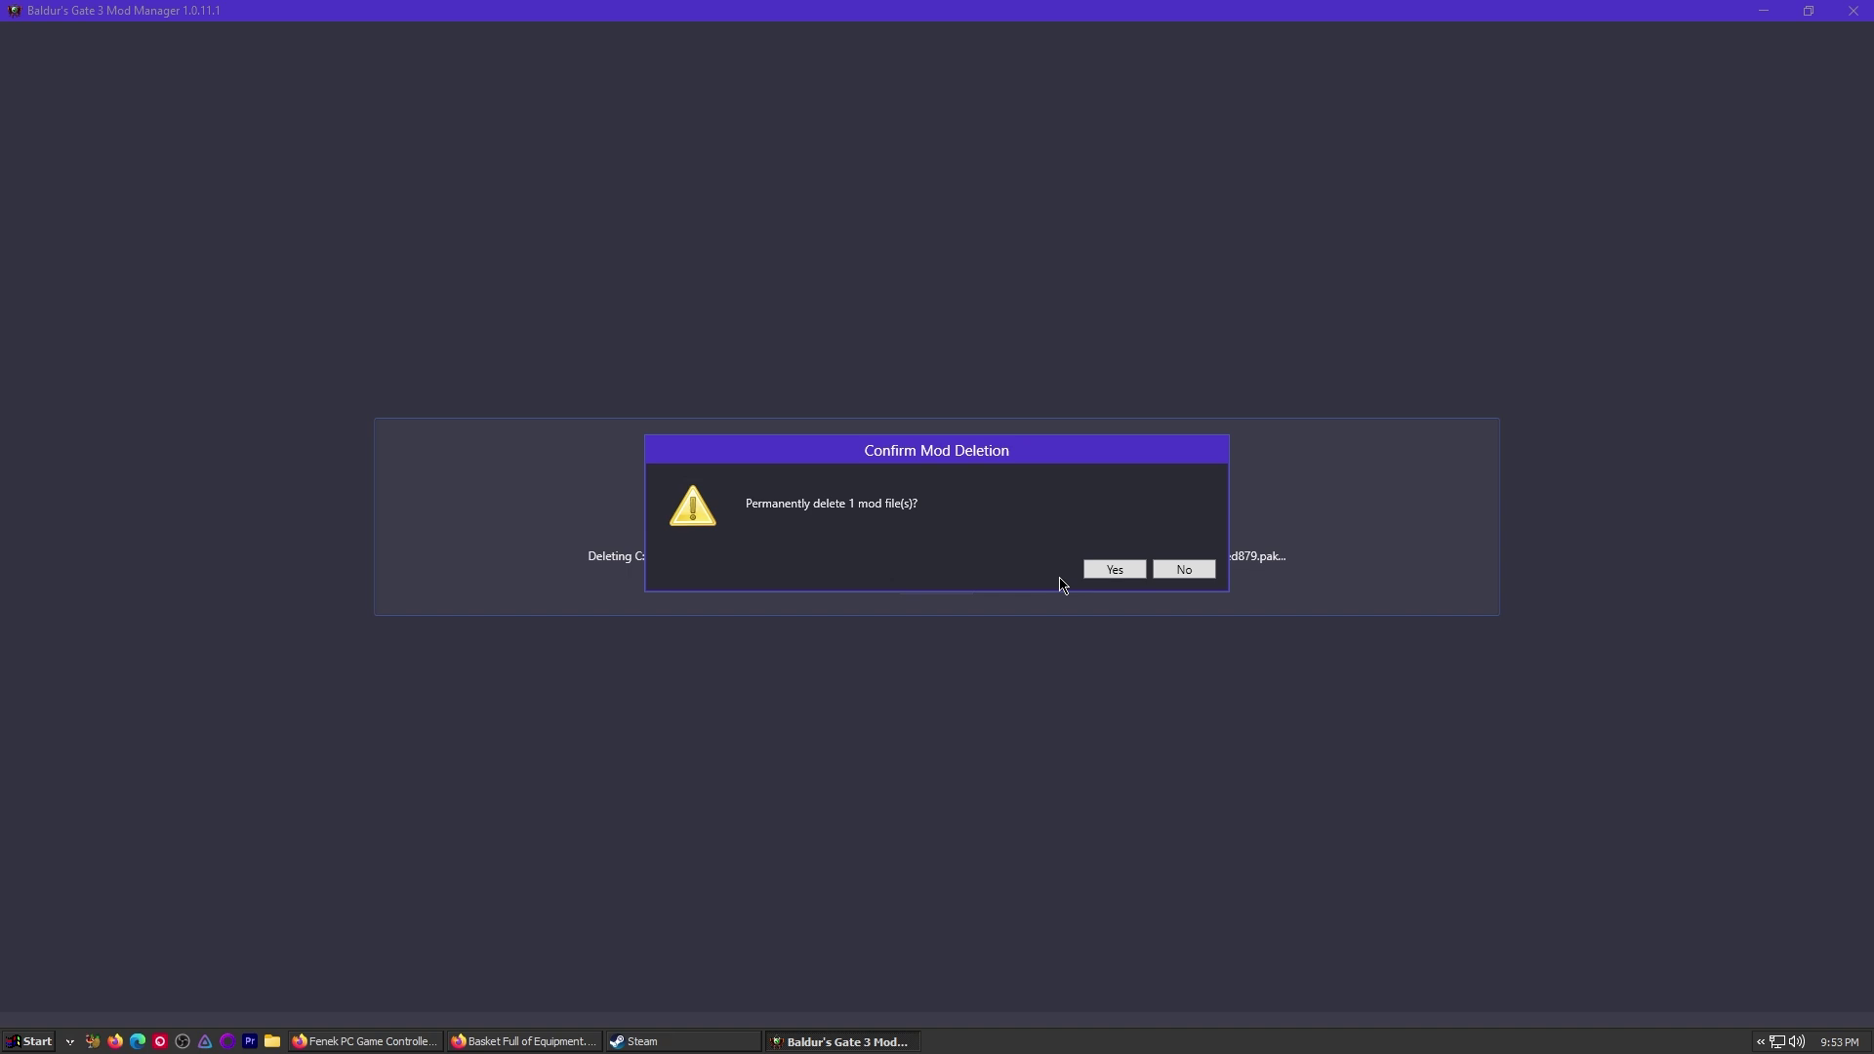
left_click(1116, 566)
- Deactivate the DryadJump and BacktoblackShadowheart With Starter Hair mods by moving them to the inactive mods
left_click_drag(101, 269, 1068, 284)
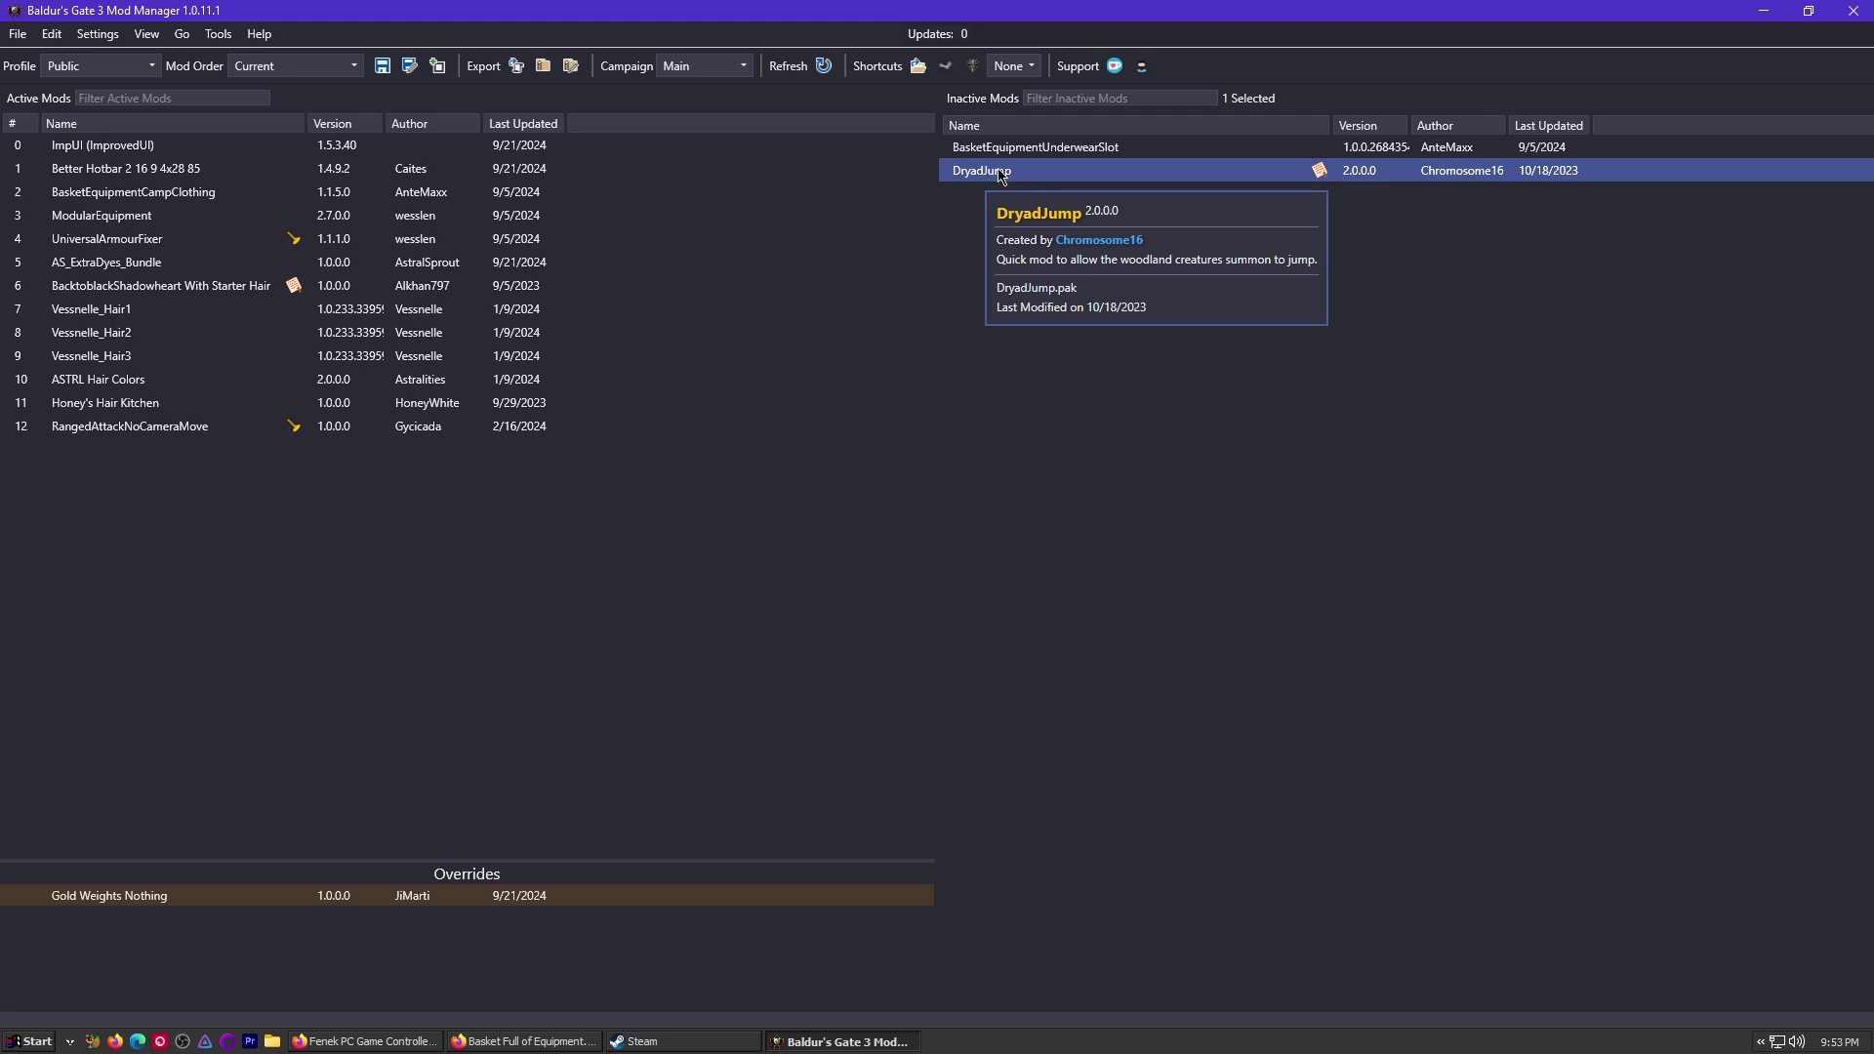
left_click(172, 288)
left_click_drag(118, 290, 1039, 237)
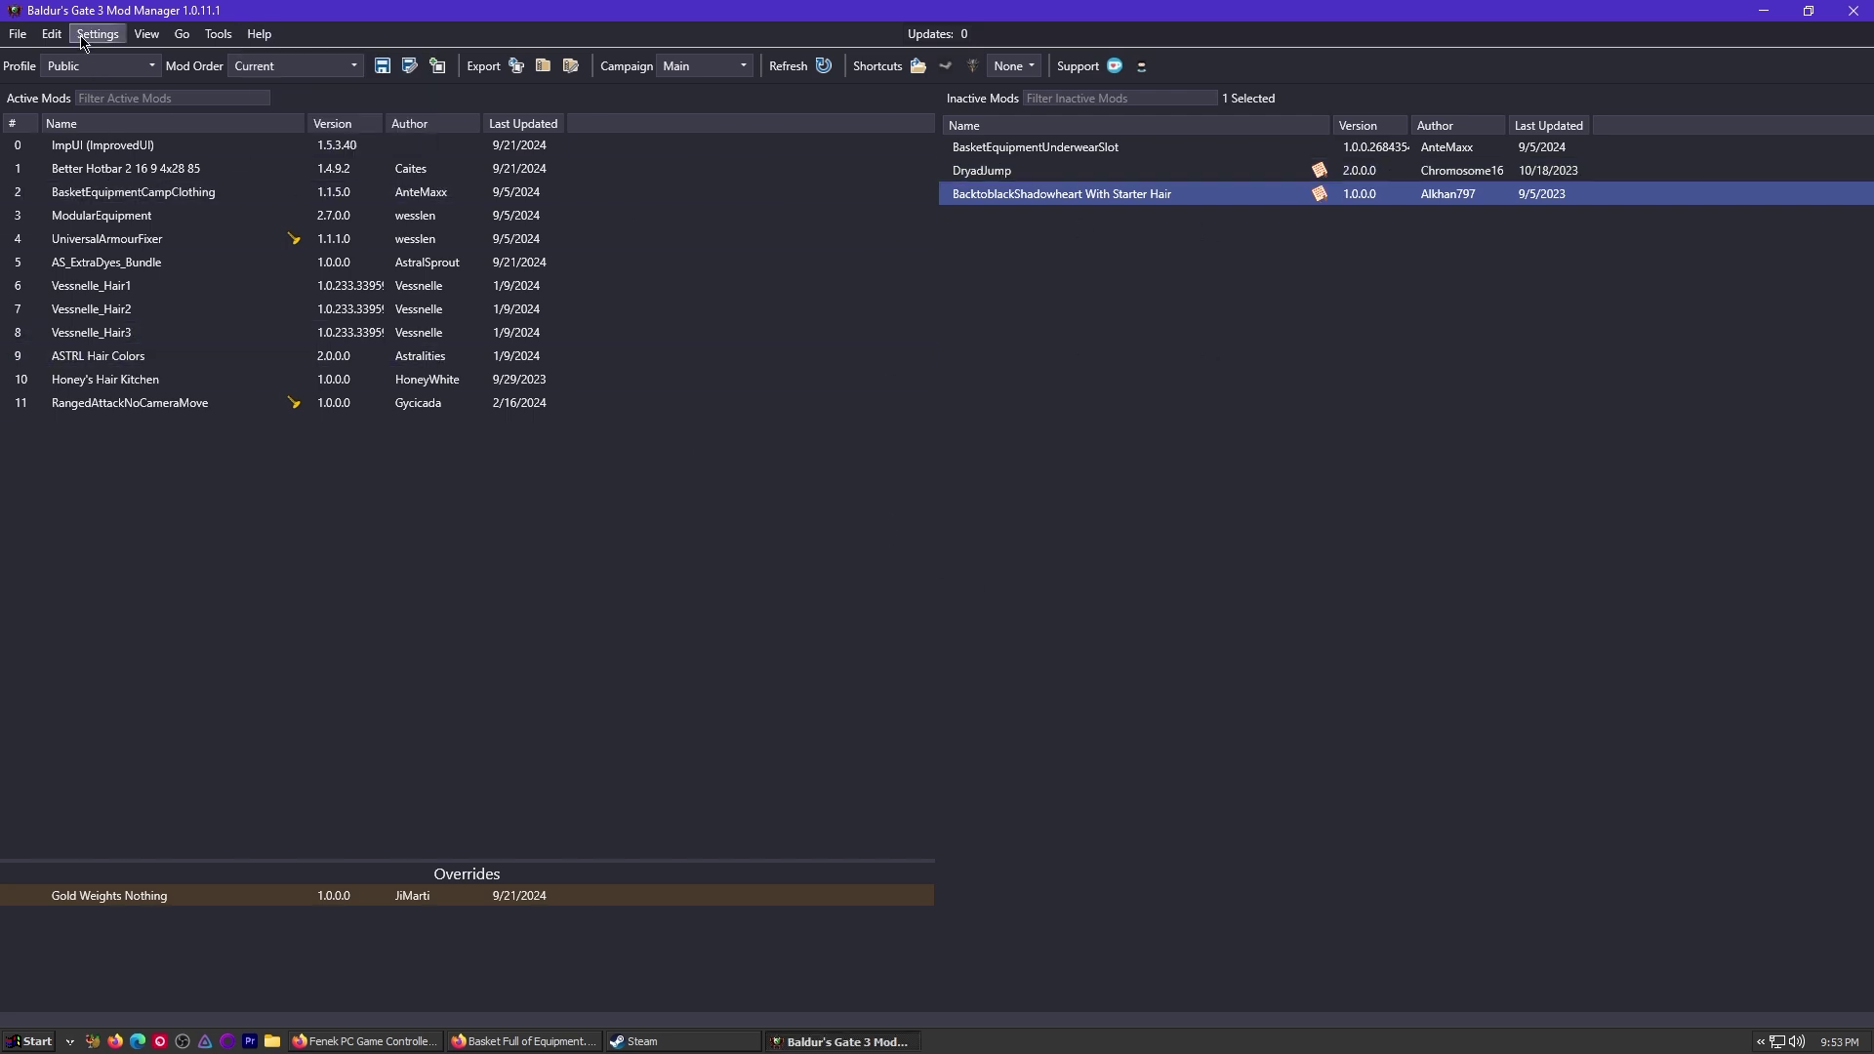
- Download and install the Script Extender, accepting the installation
left_click(216, 37)
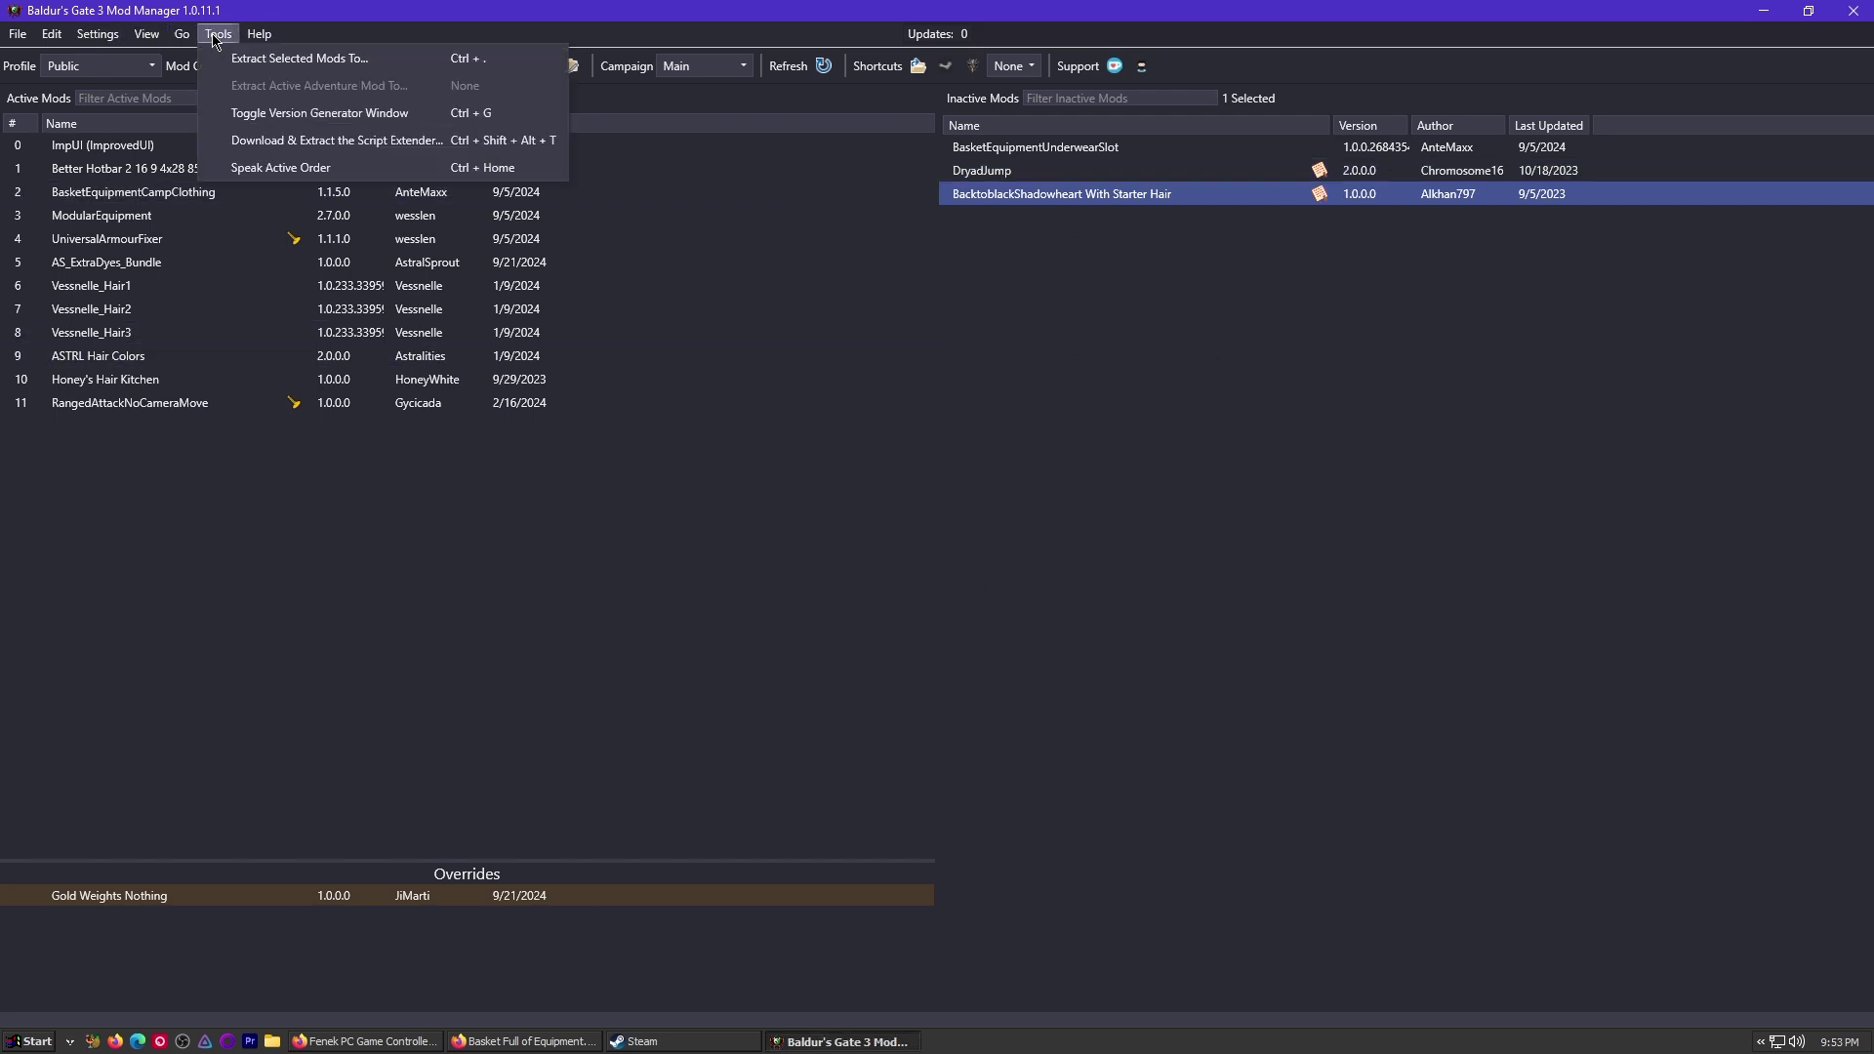
left_click(332, 152)
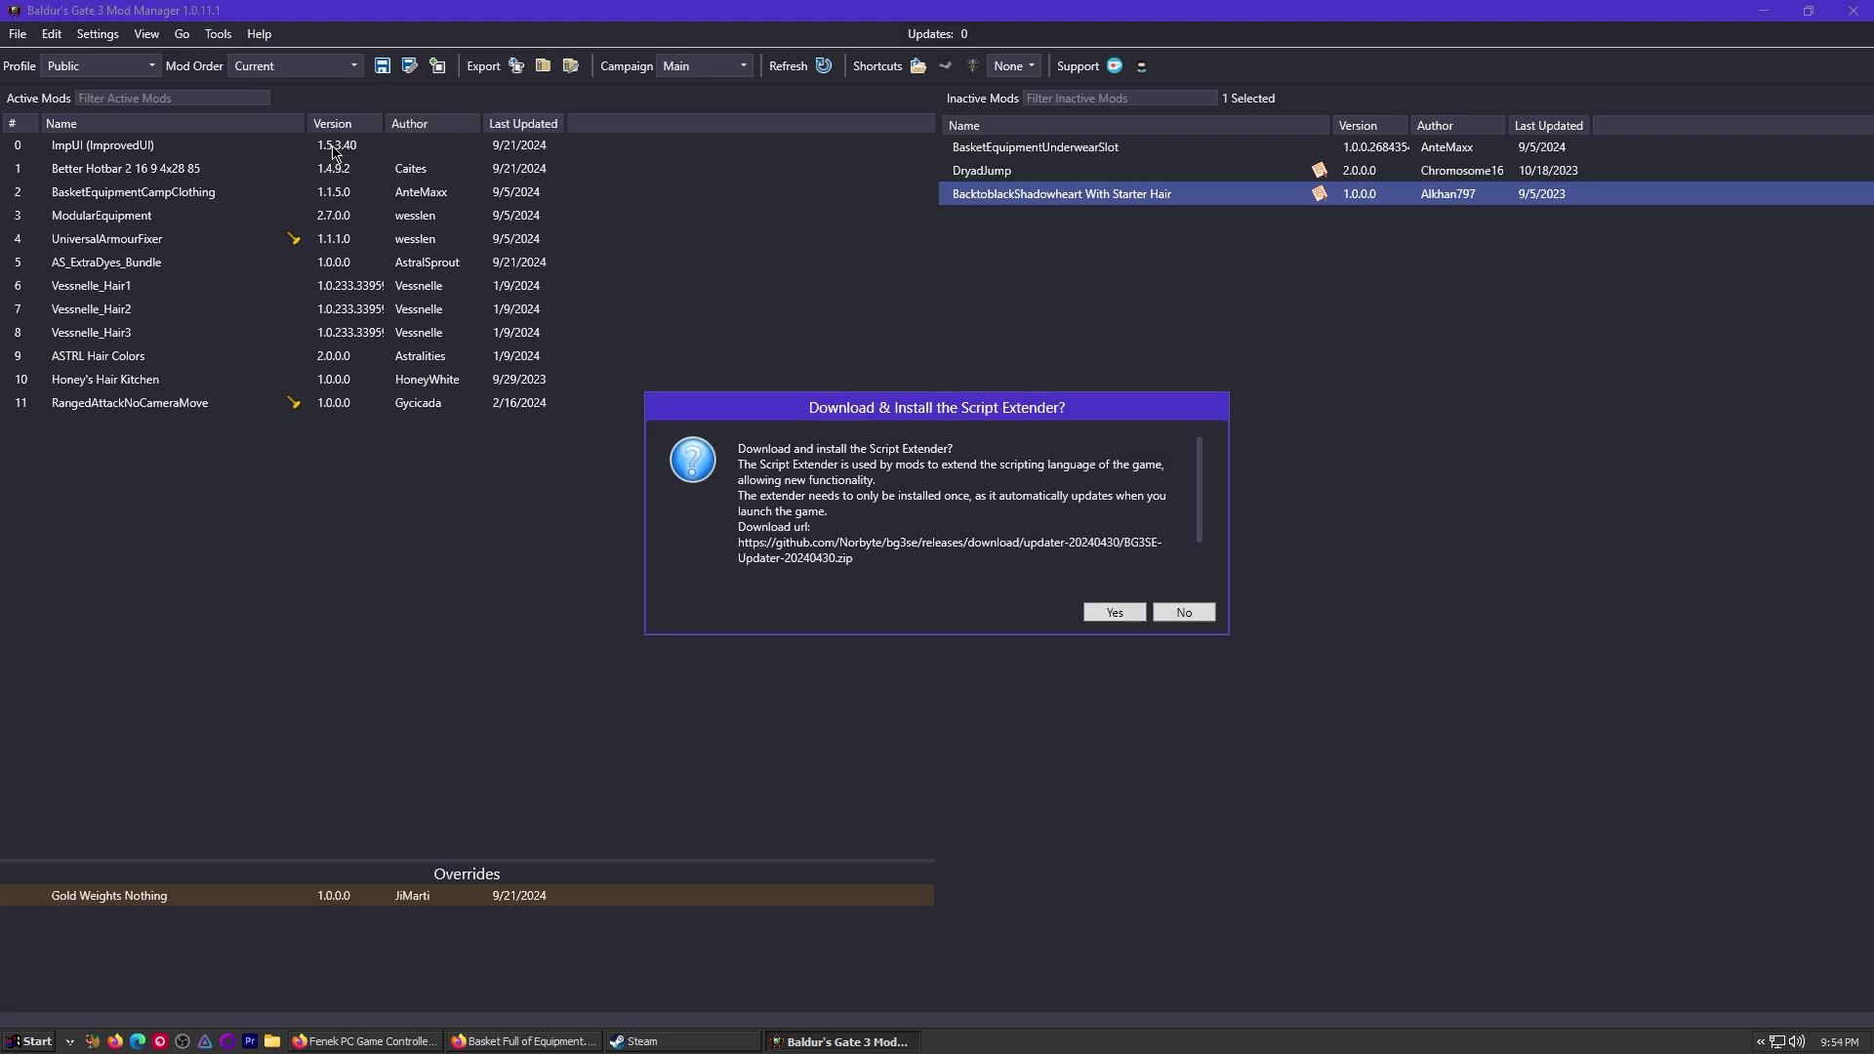
left_click(1109, 619)
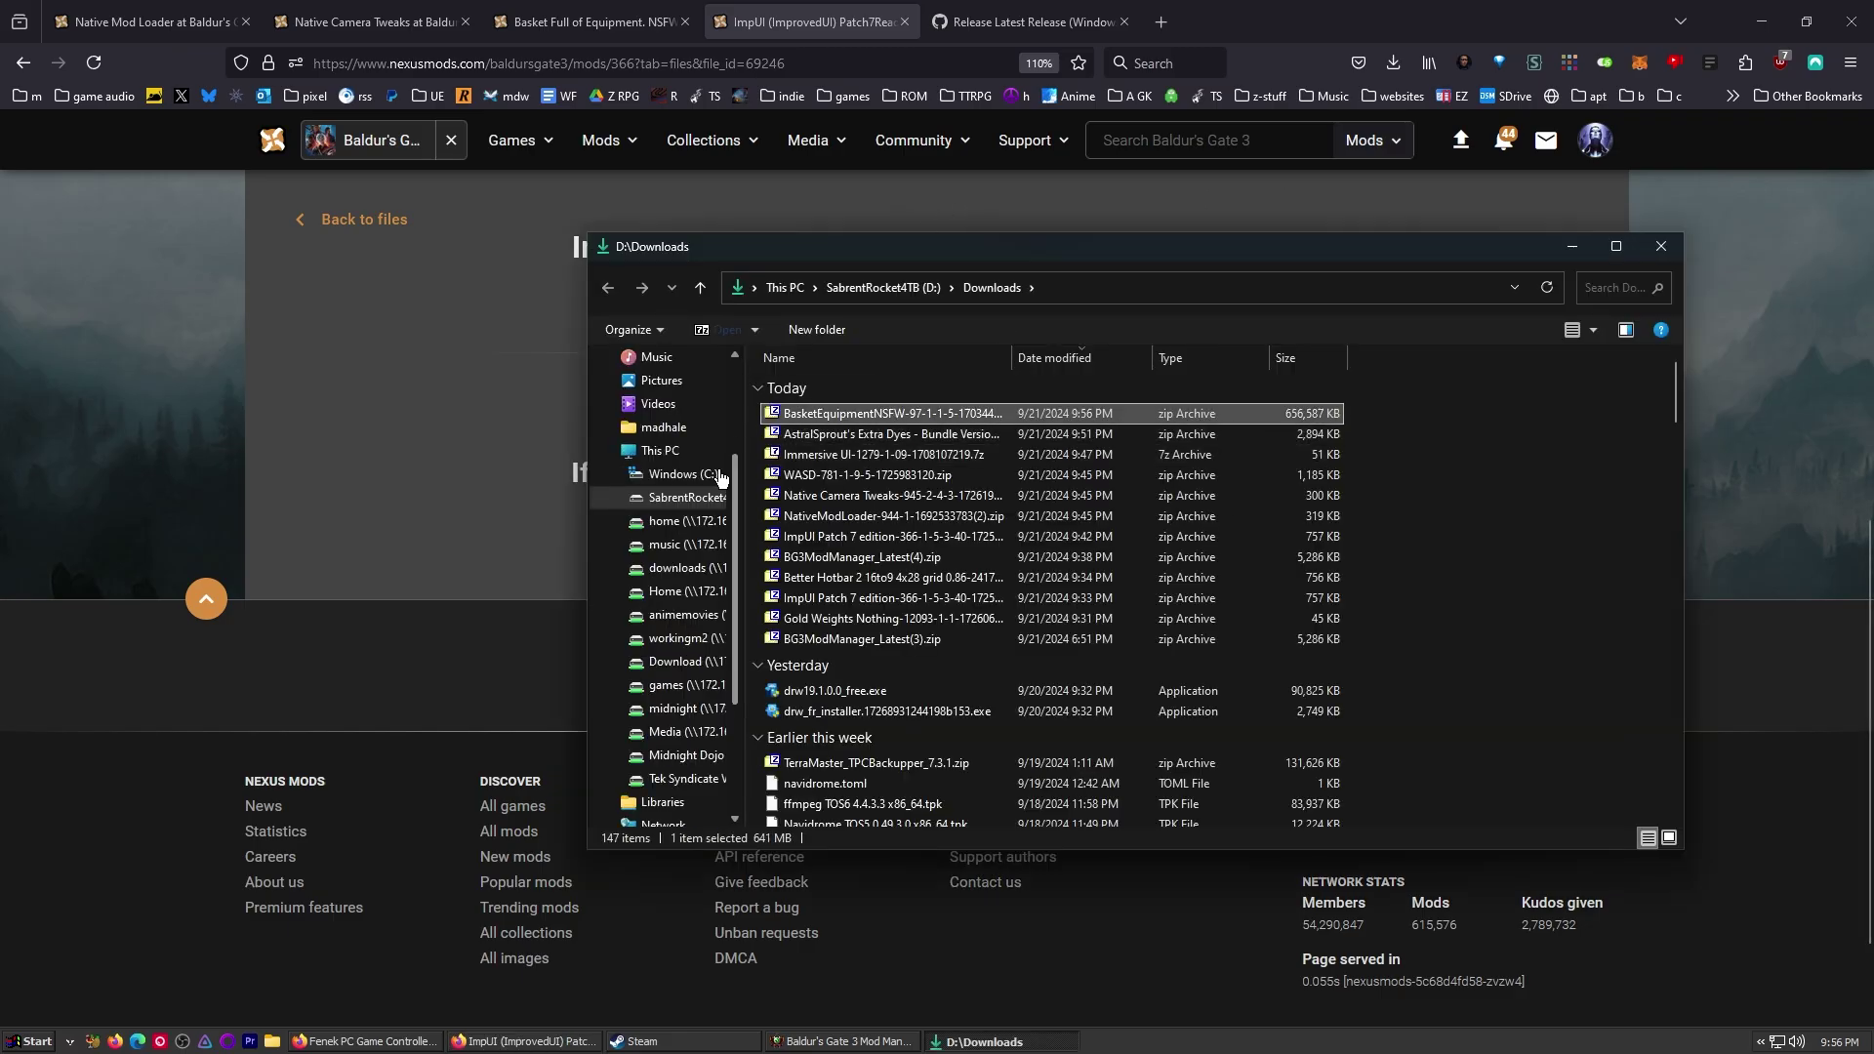
- Import the downloaded BasketEquipmentNSFW zip into the mod manager and activate it directly above BasketEquipmentCampClothing in the load order
left_click_drag(868, 1044, 1142, 683)
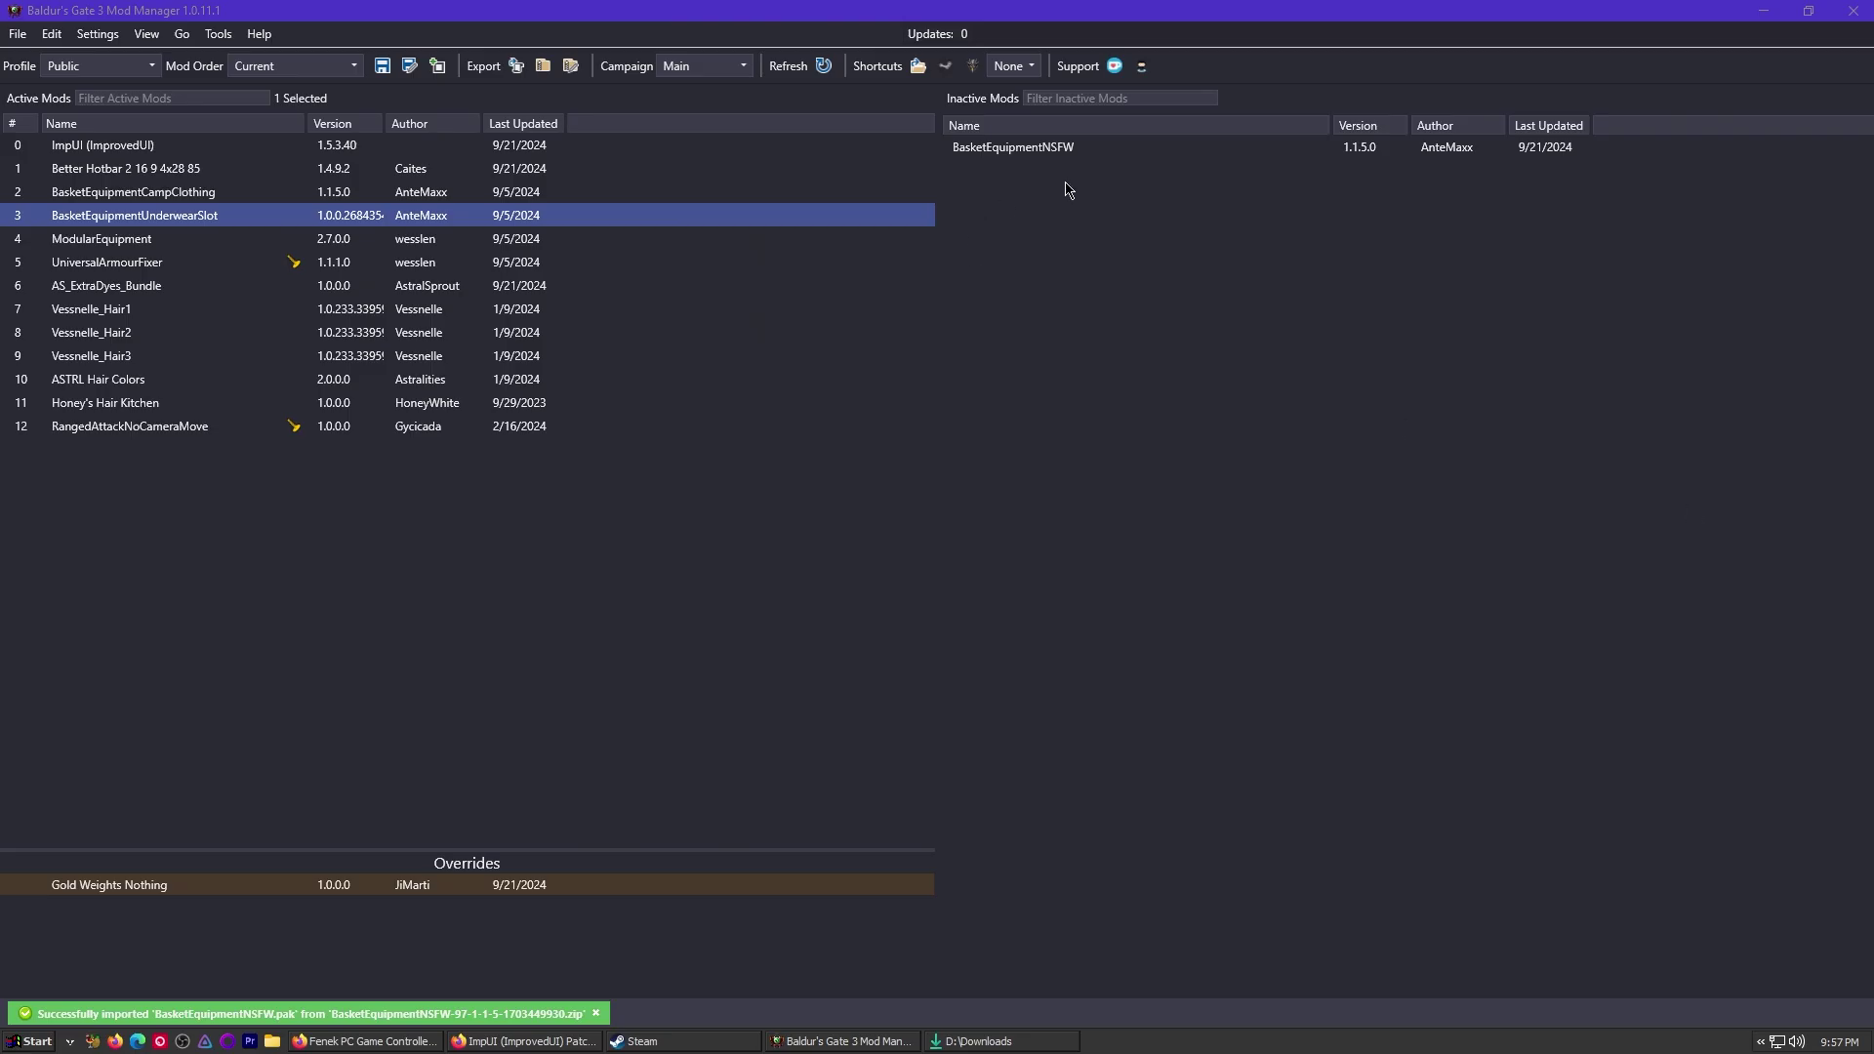
left_click(1032, 149)
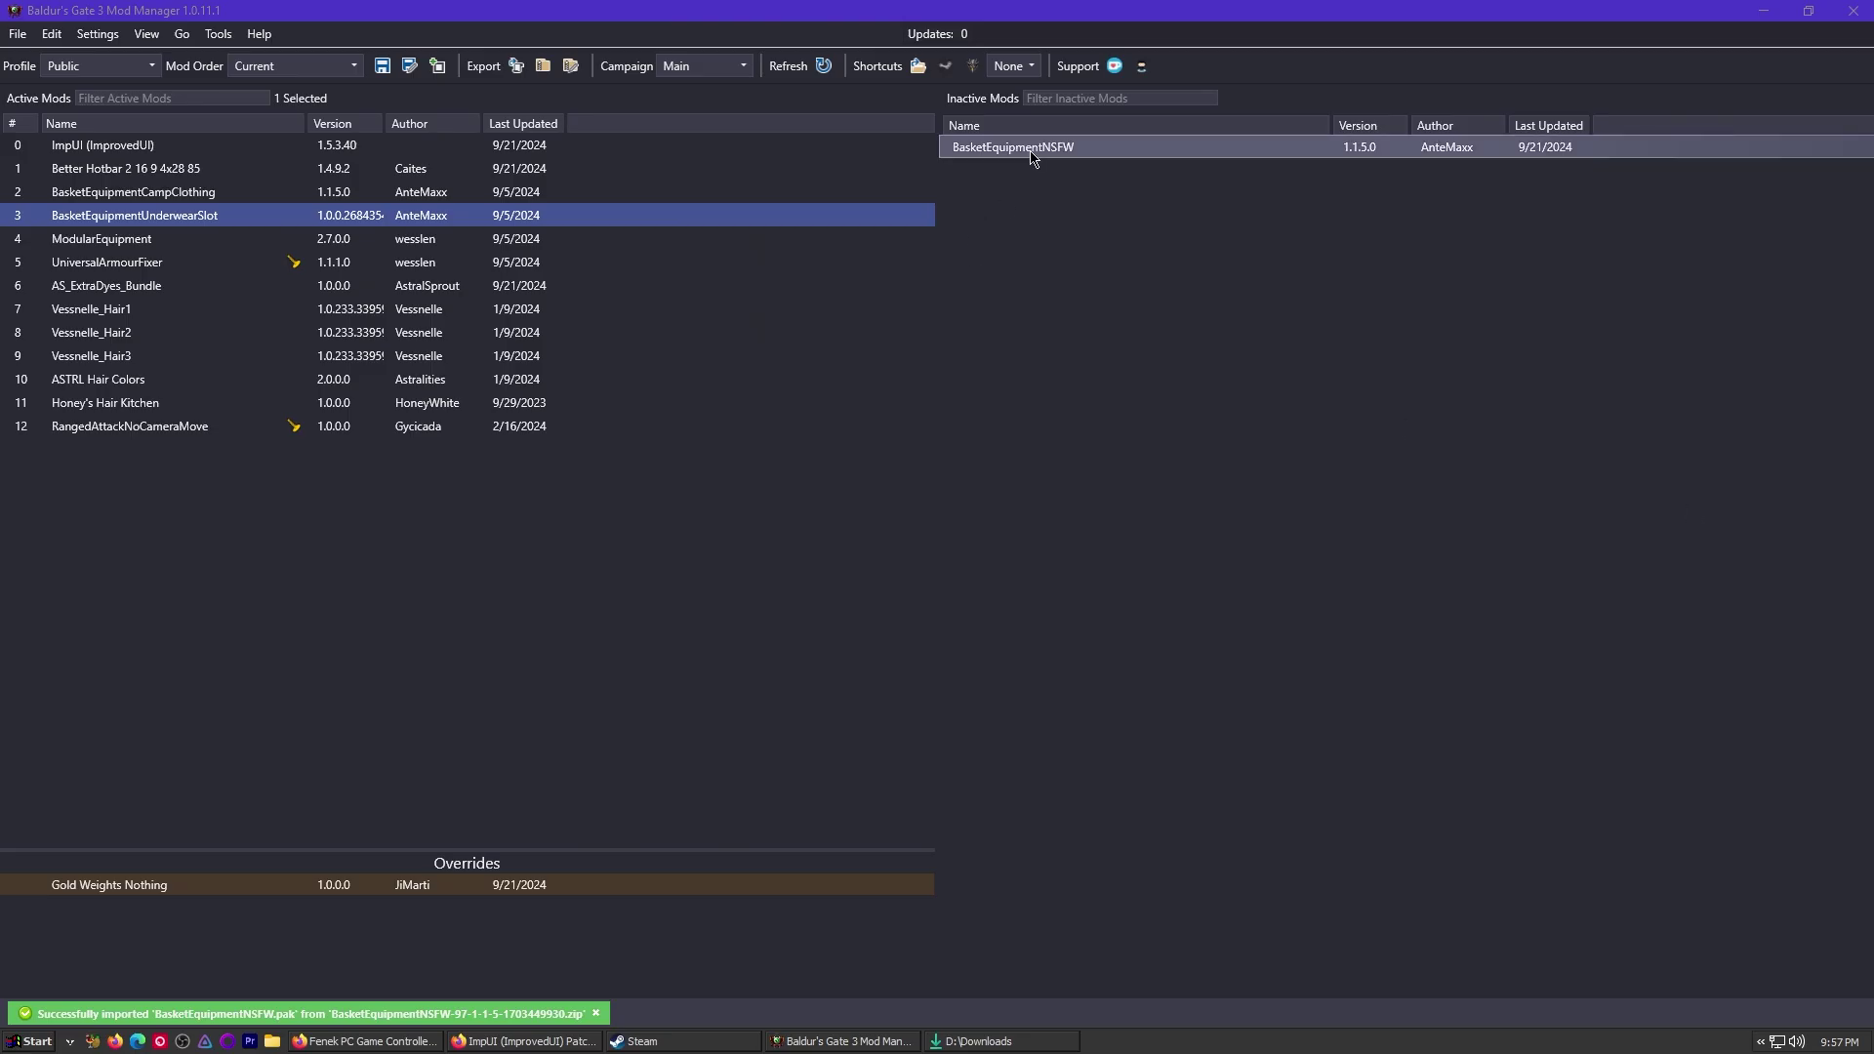
left_click_drag(1048, 158, 170, 189)
left_click(168, 239)
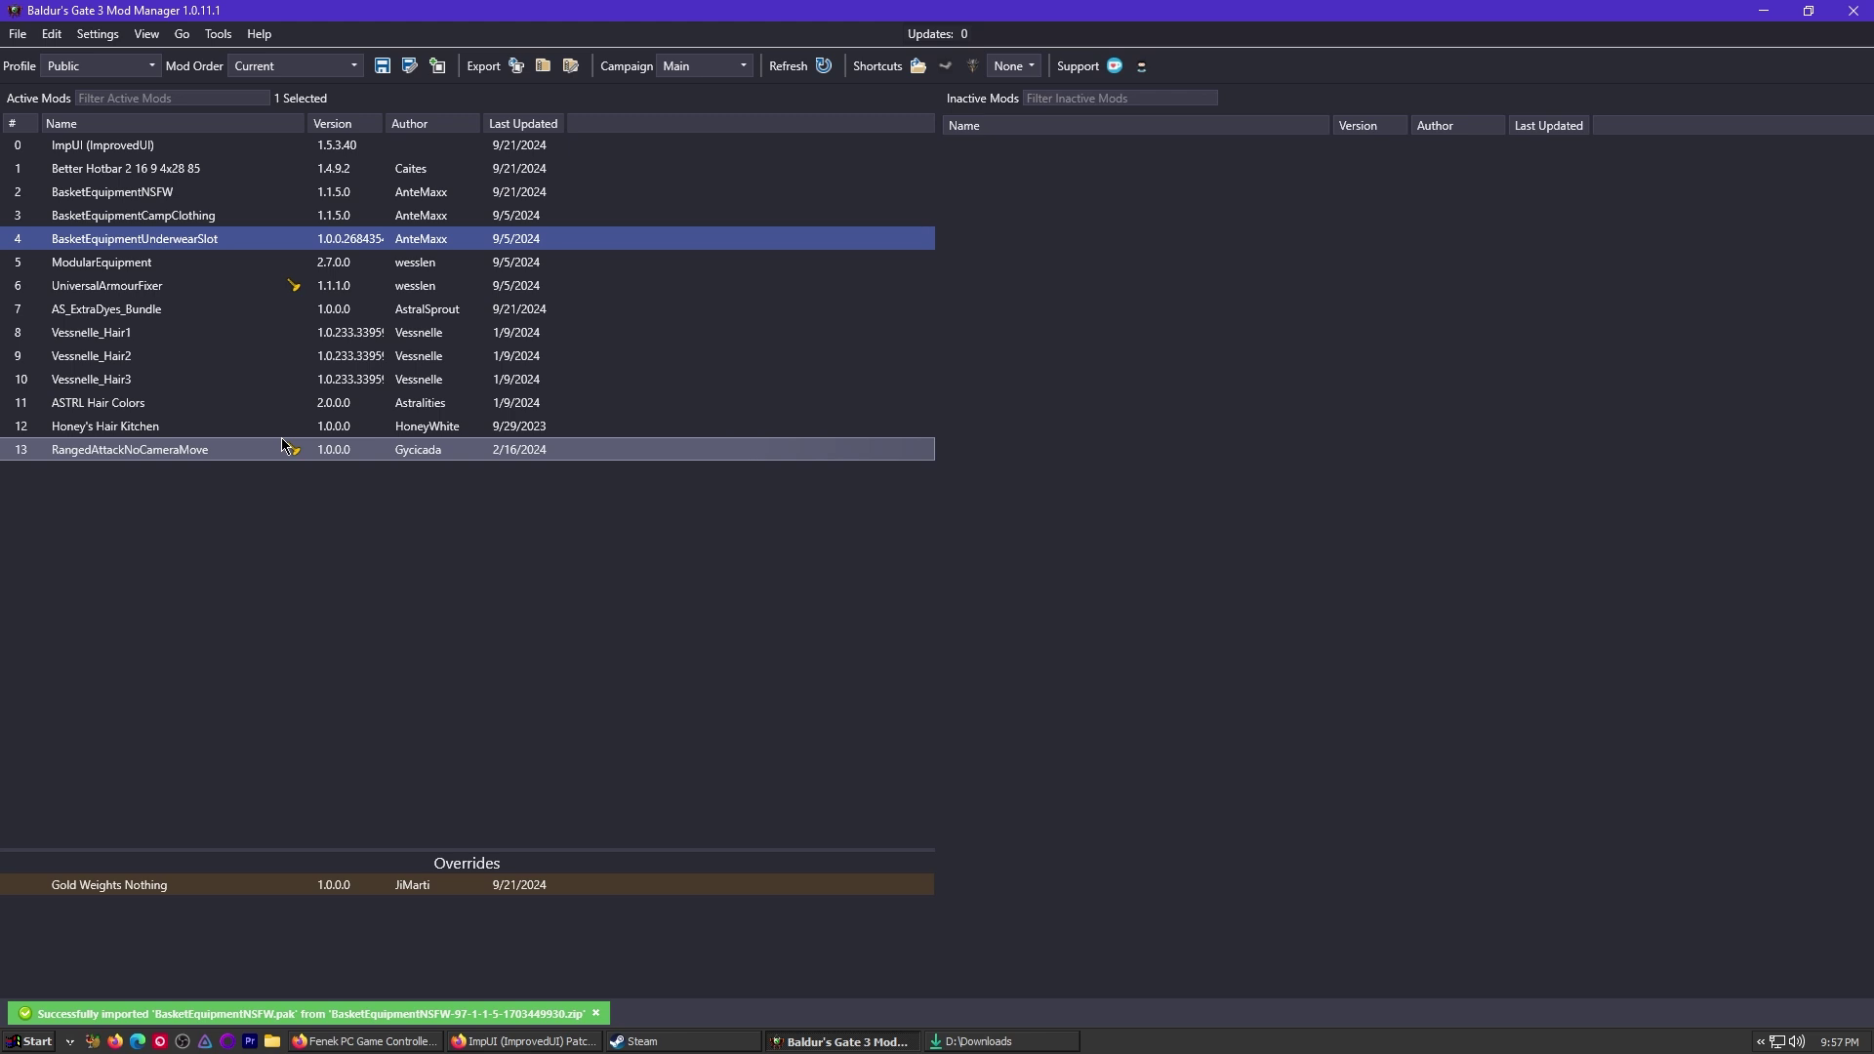
- Check the remaining marked mods, then save the current load order and export it to the game
mouse_move(294, 287)
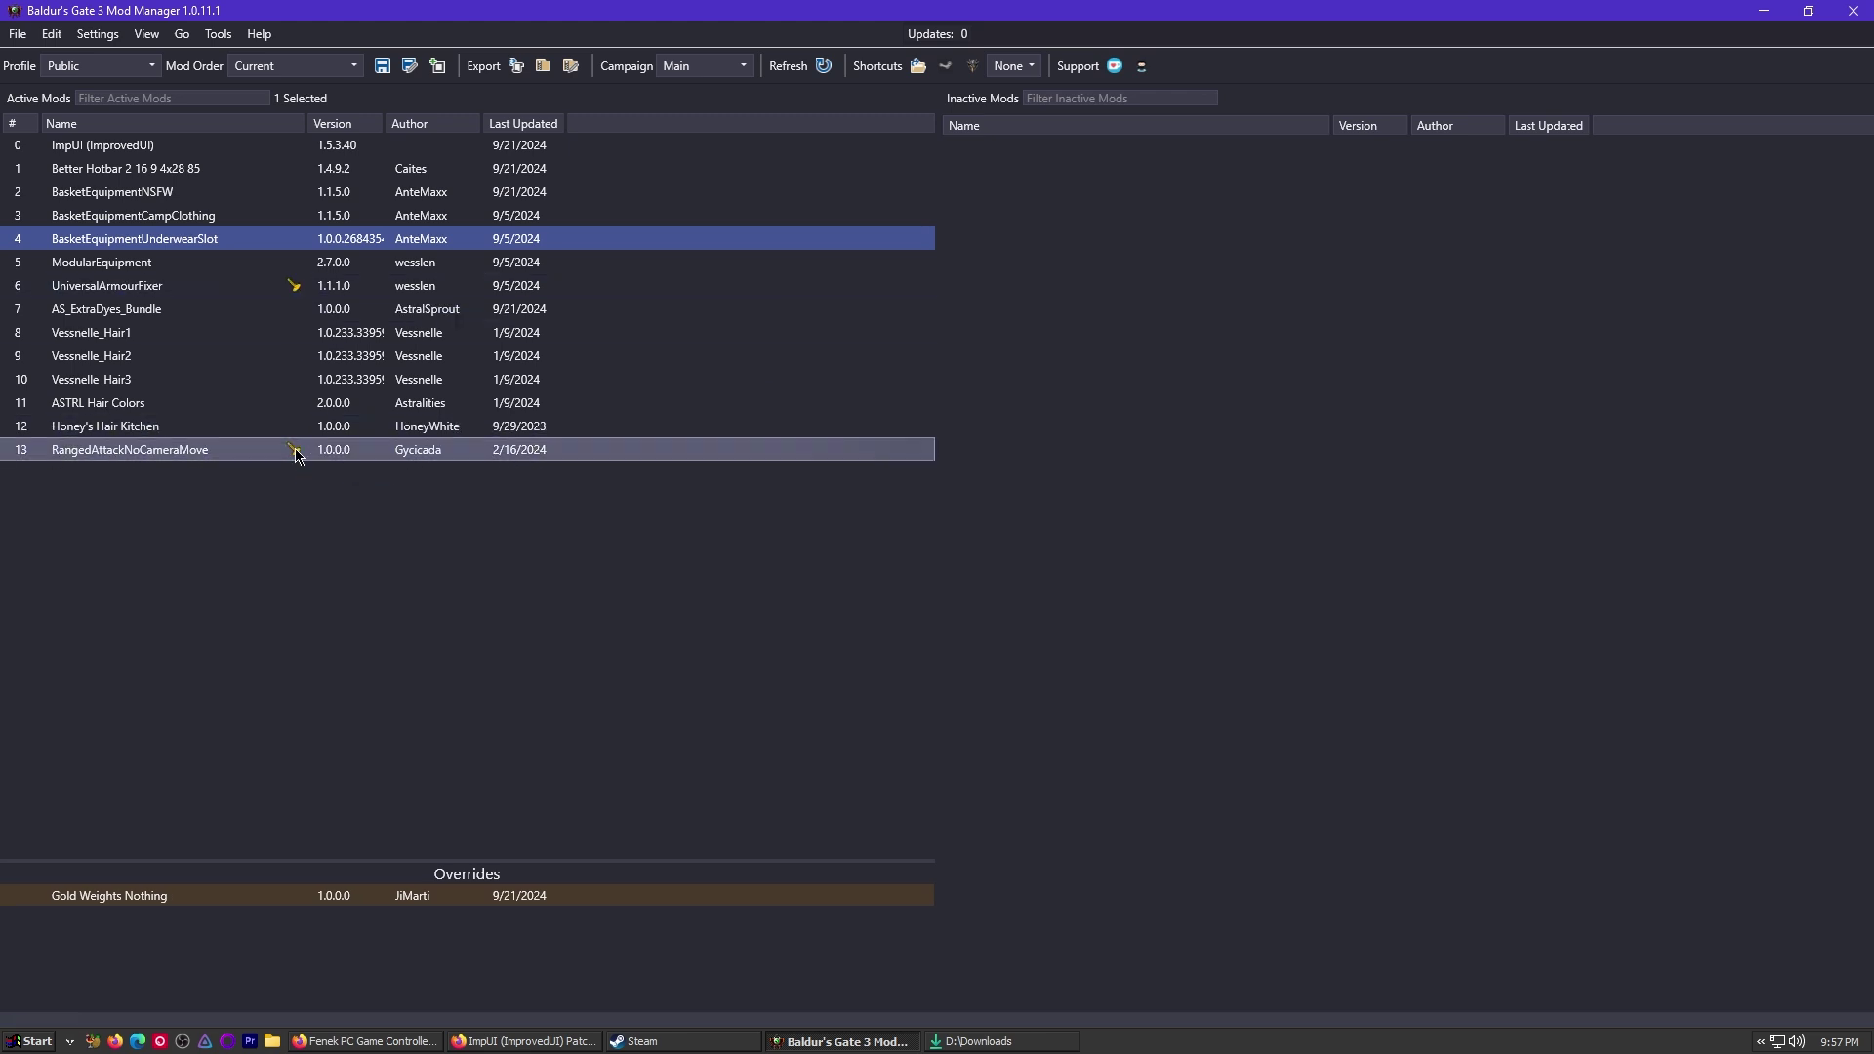
left_click(382, 65)
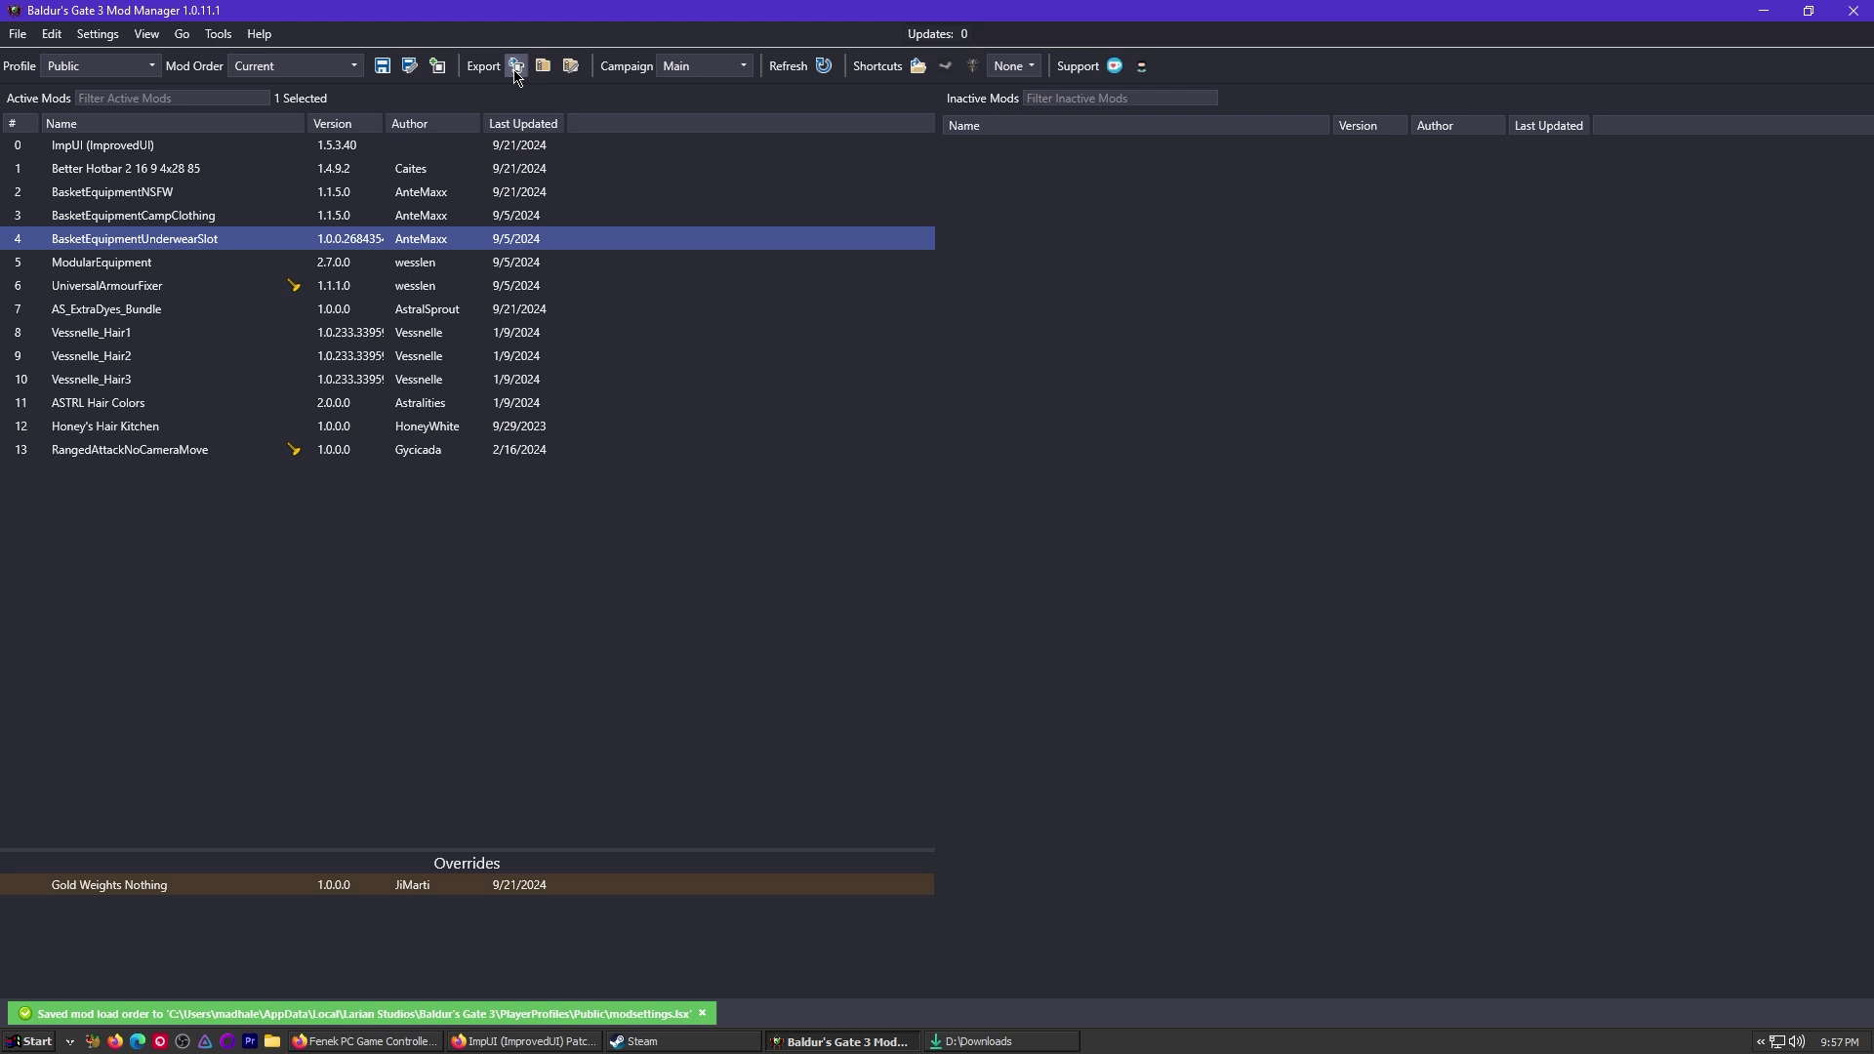
left_click(516, 66)
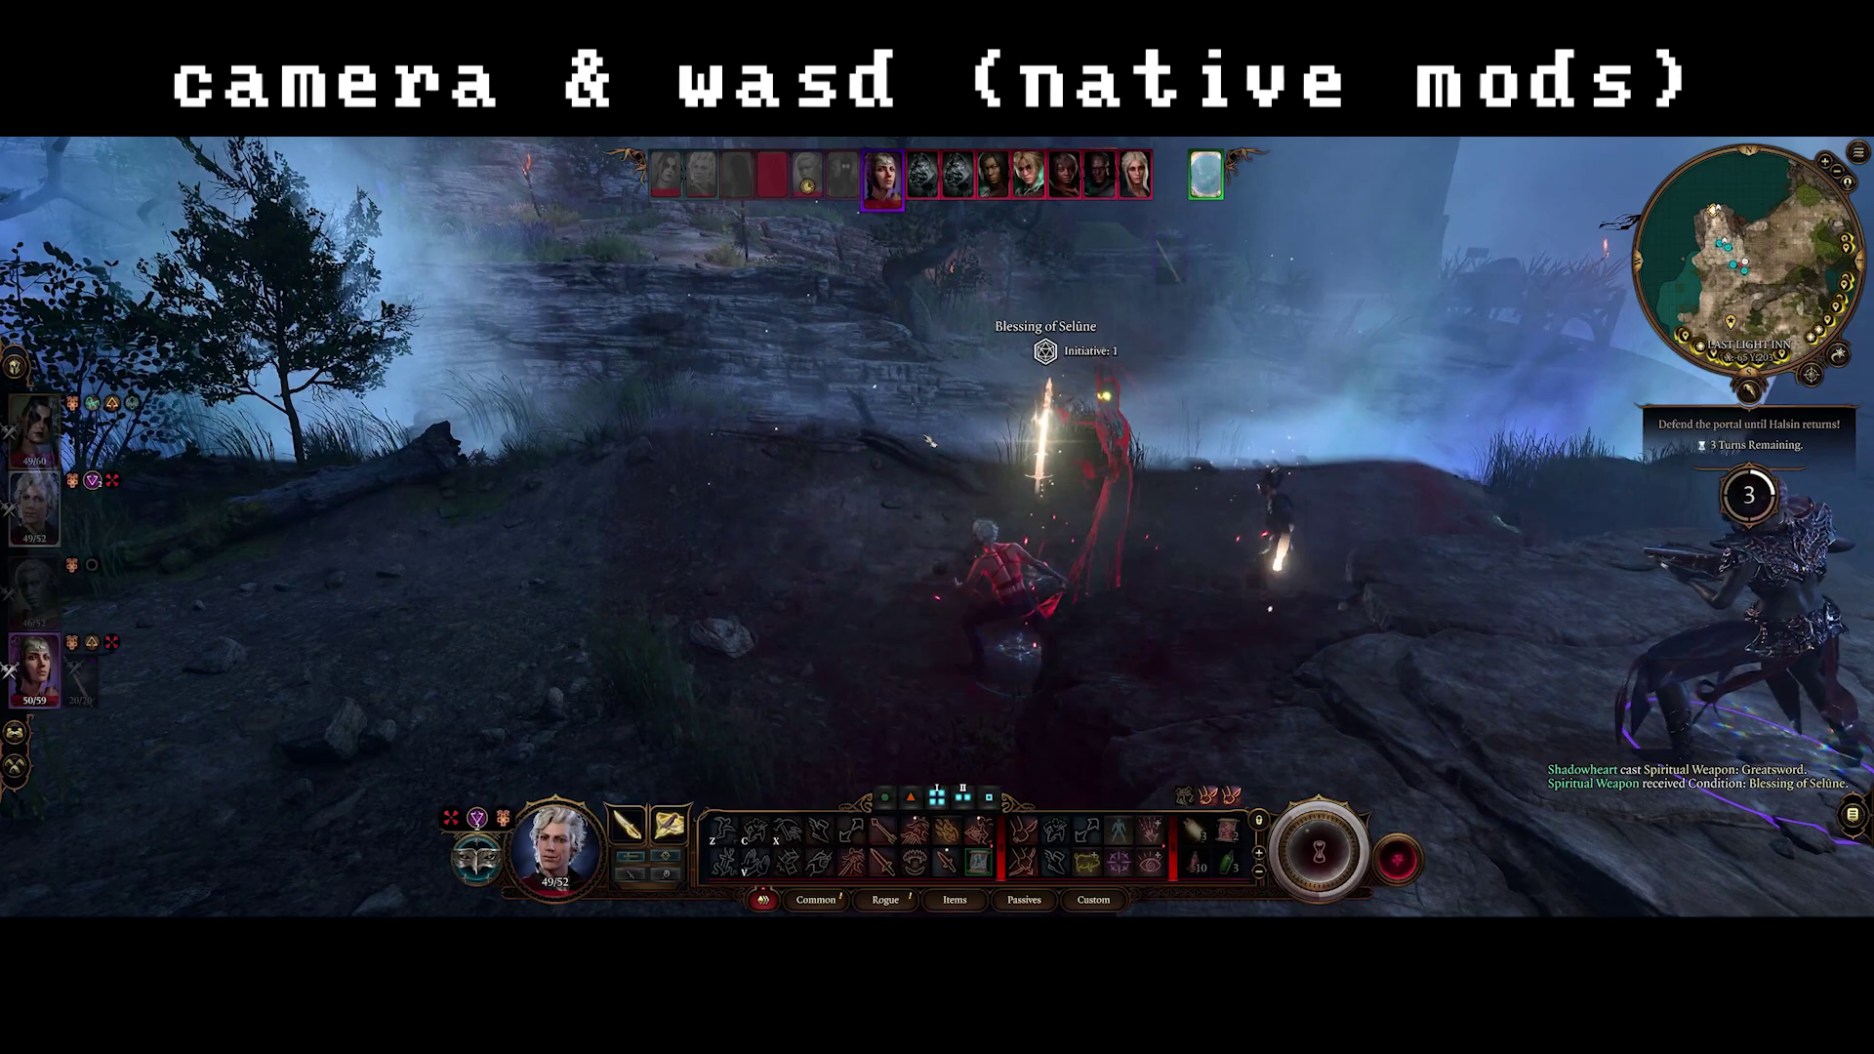
key("e")
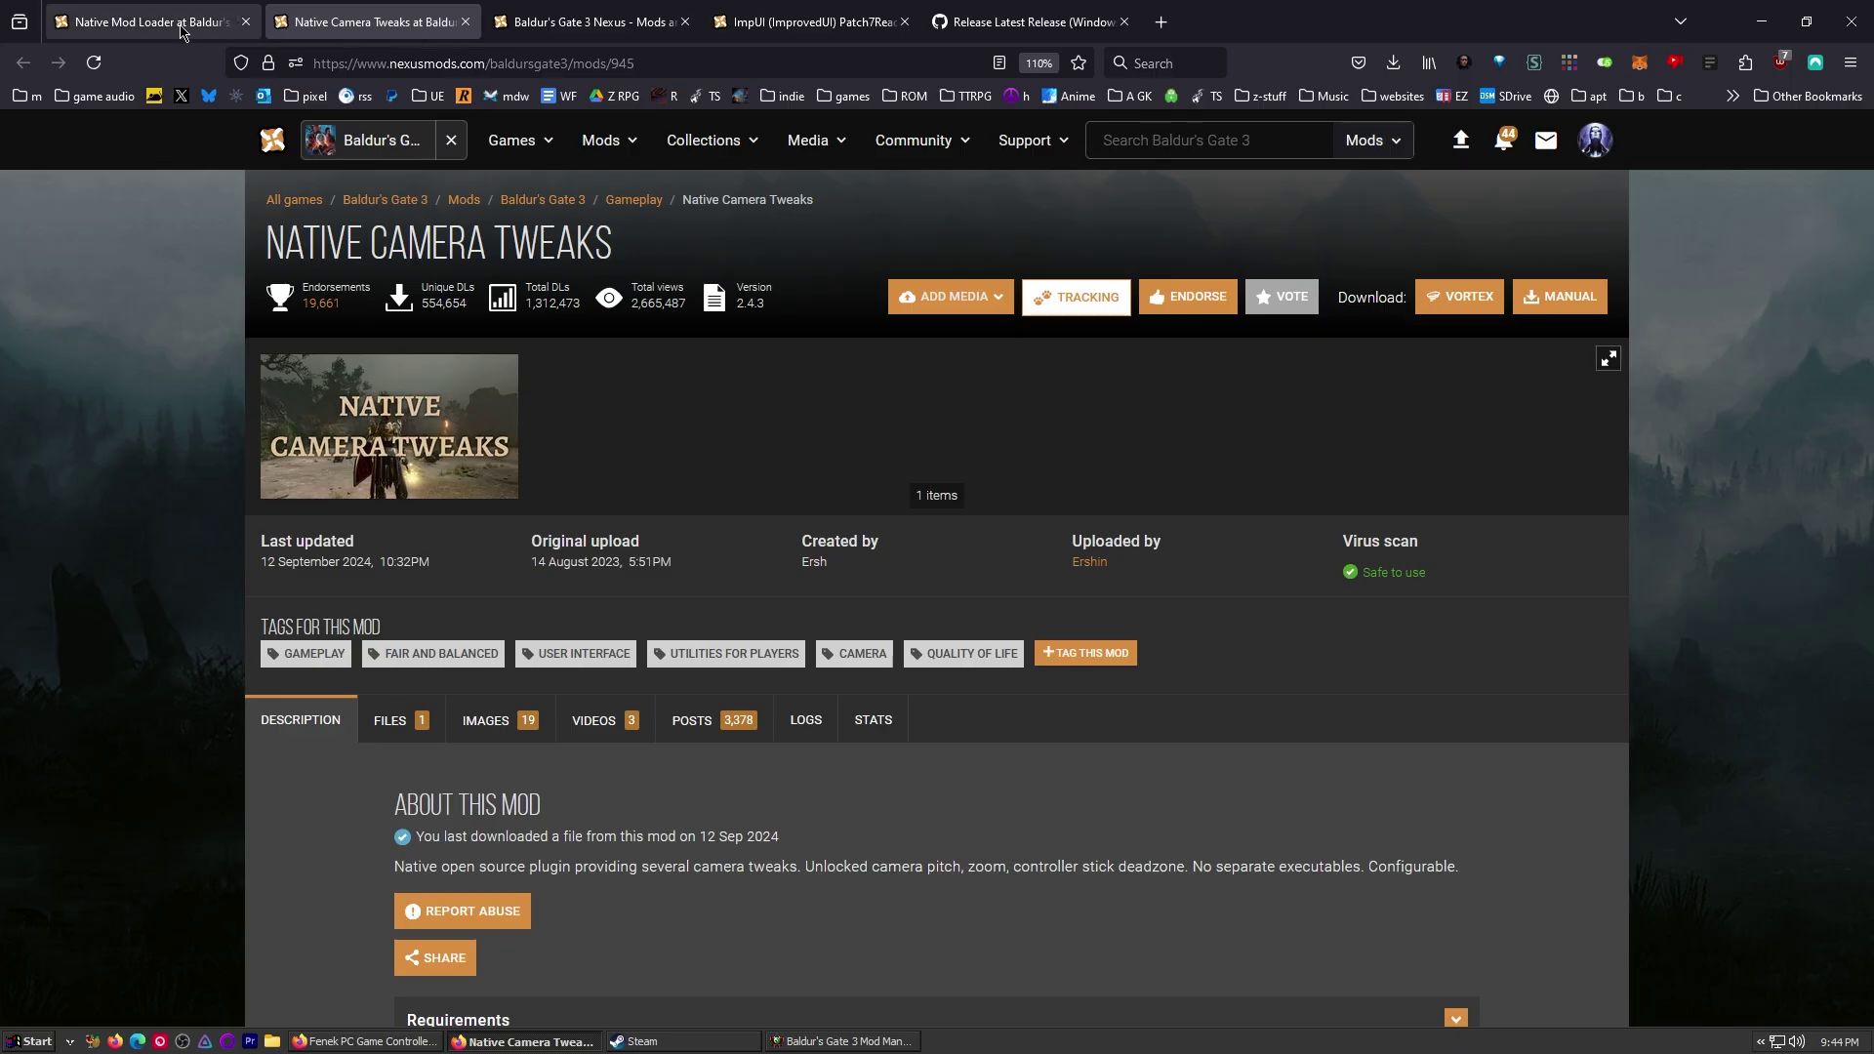
- View the Native Mod Loader page and the search results for the WASD Character Movement mod in the browser
left_click(180, 32)
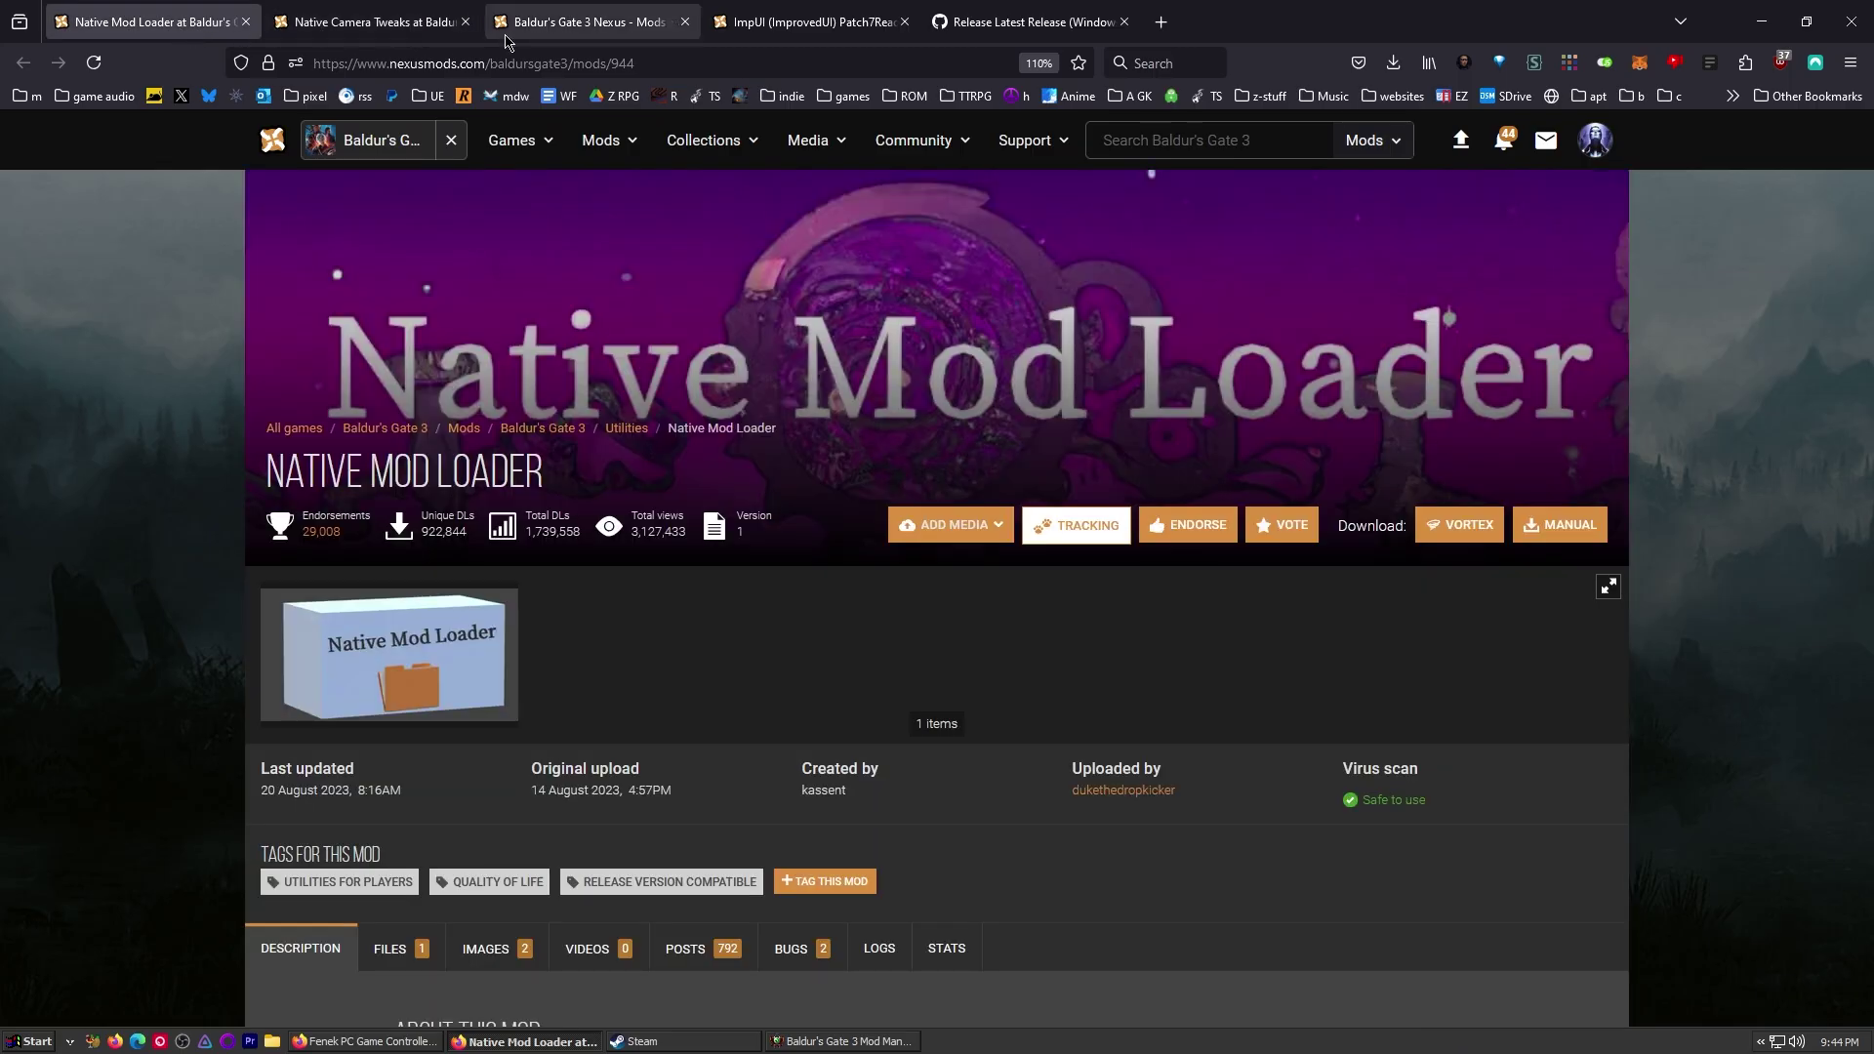
left_click(573, 29)
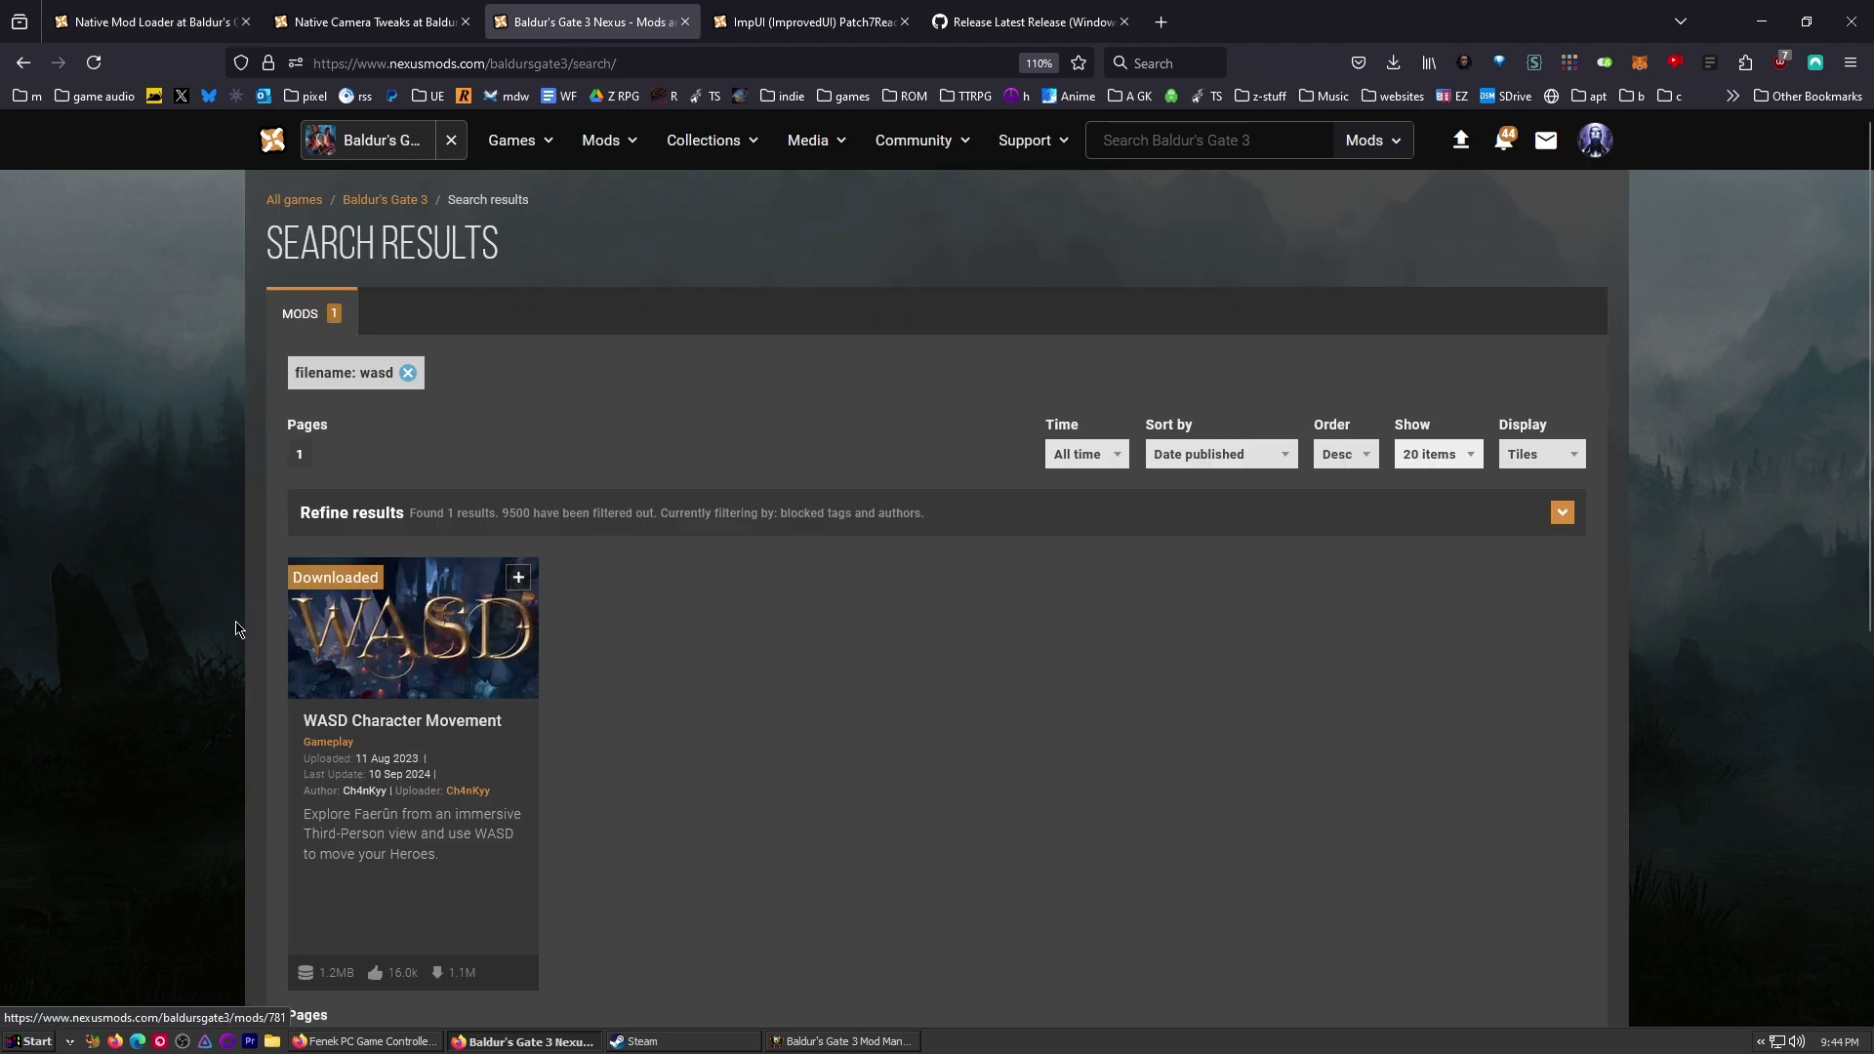
- From Baldur's Gate 3 Mod Manager, open the game's bin folder, inspect its NativeMods subfolder, and return to bin
left_click(846, 1041)
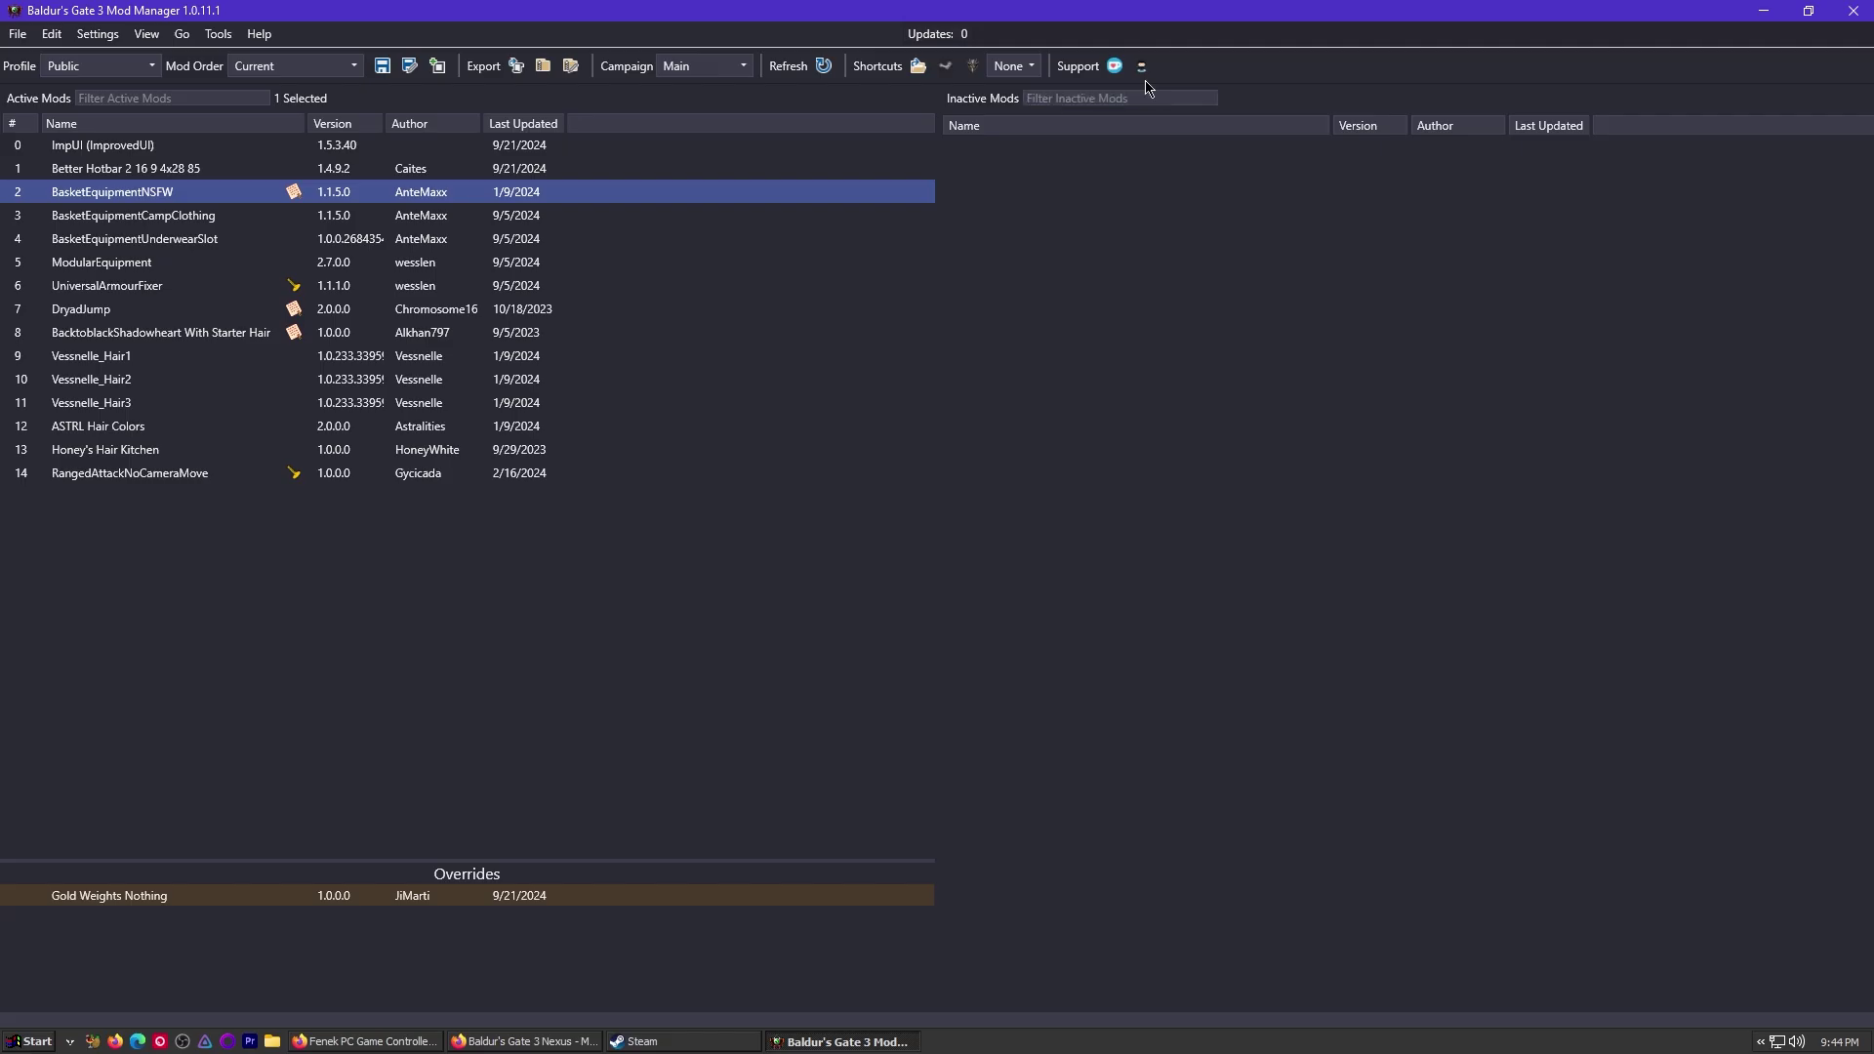
right_click(974, 74)
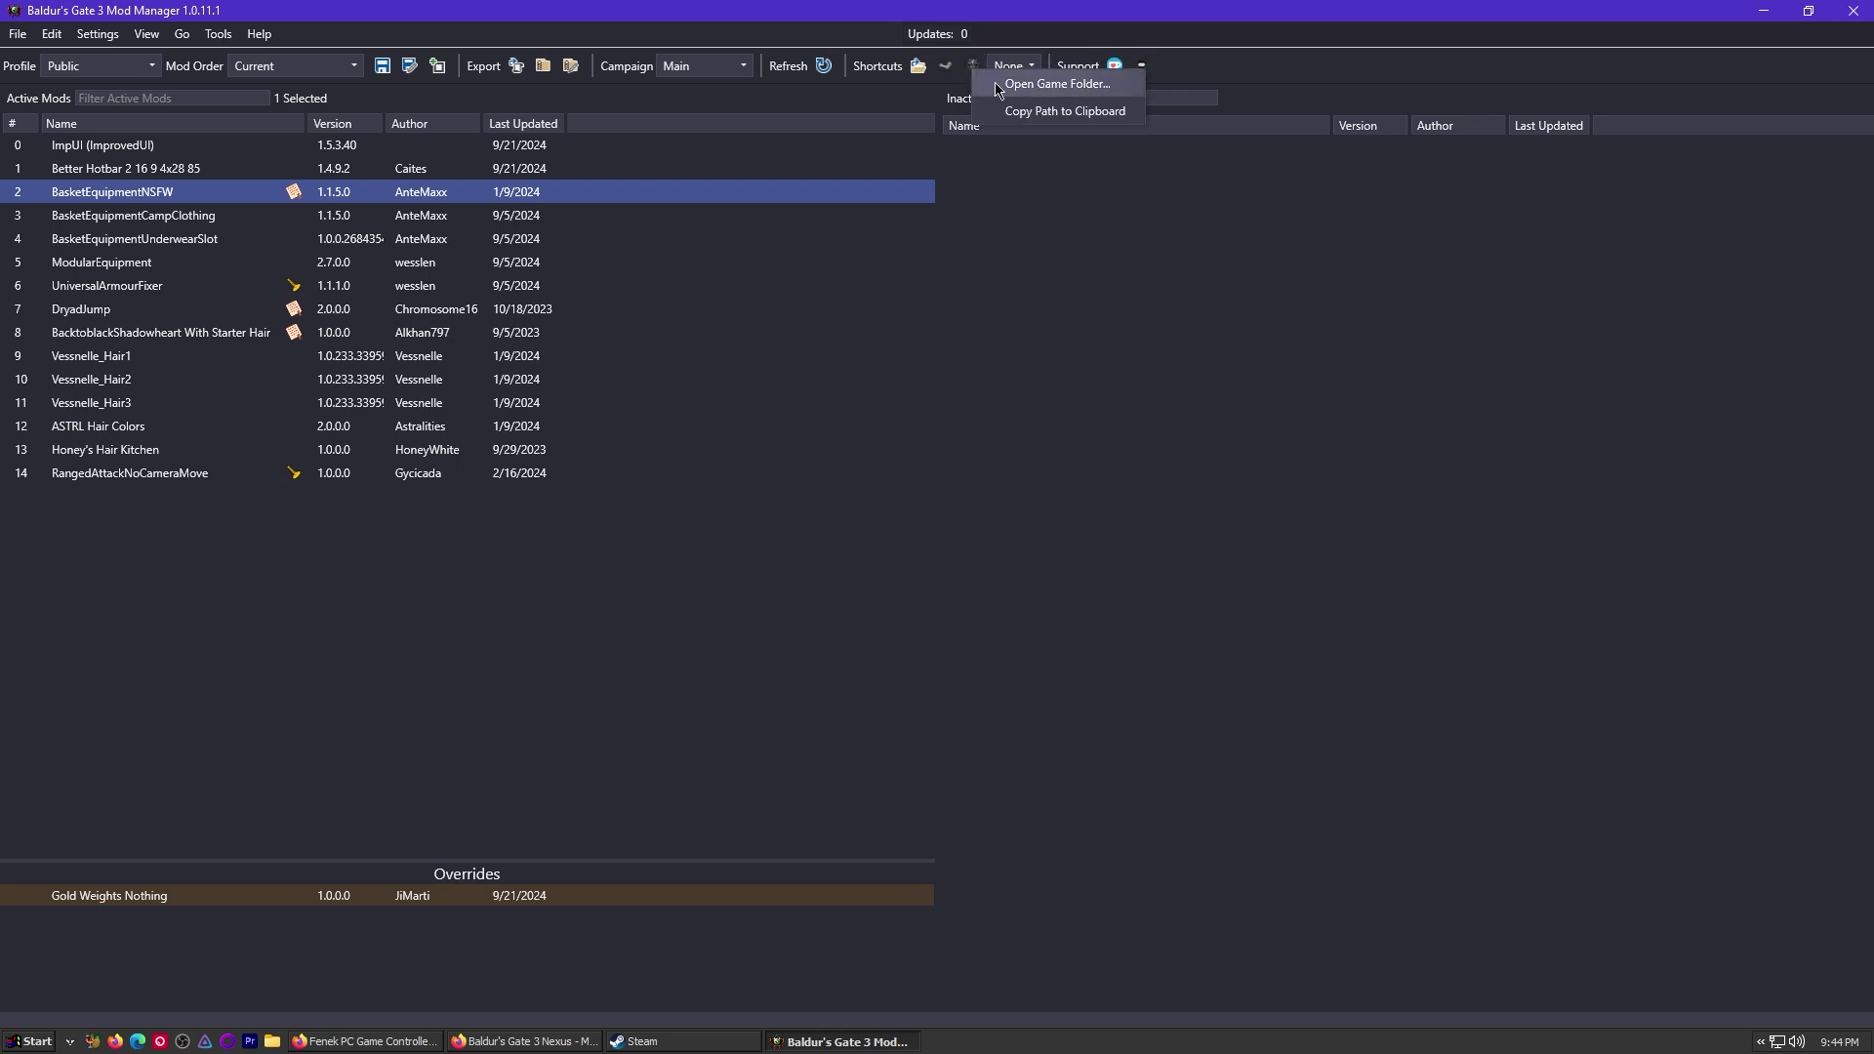
left_click(1006, 86)
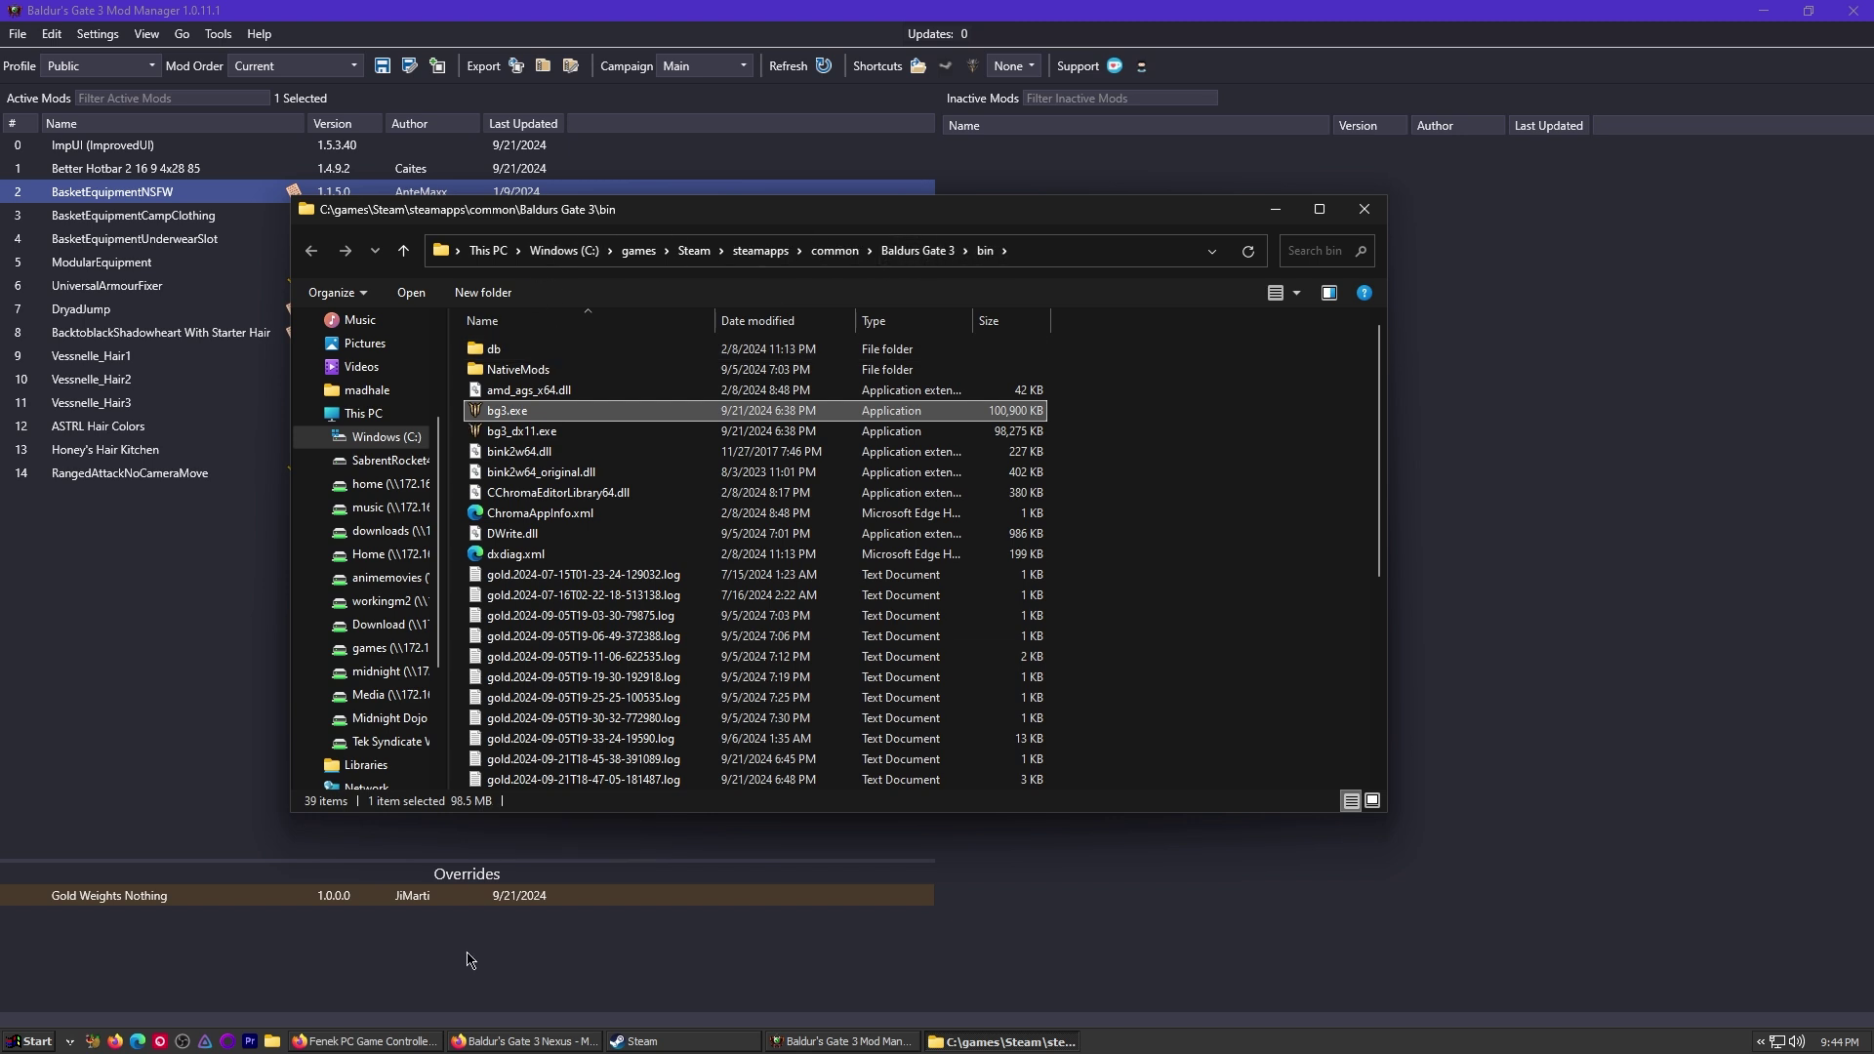
double_click(517, 374)
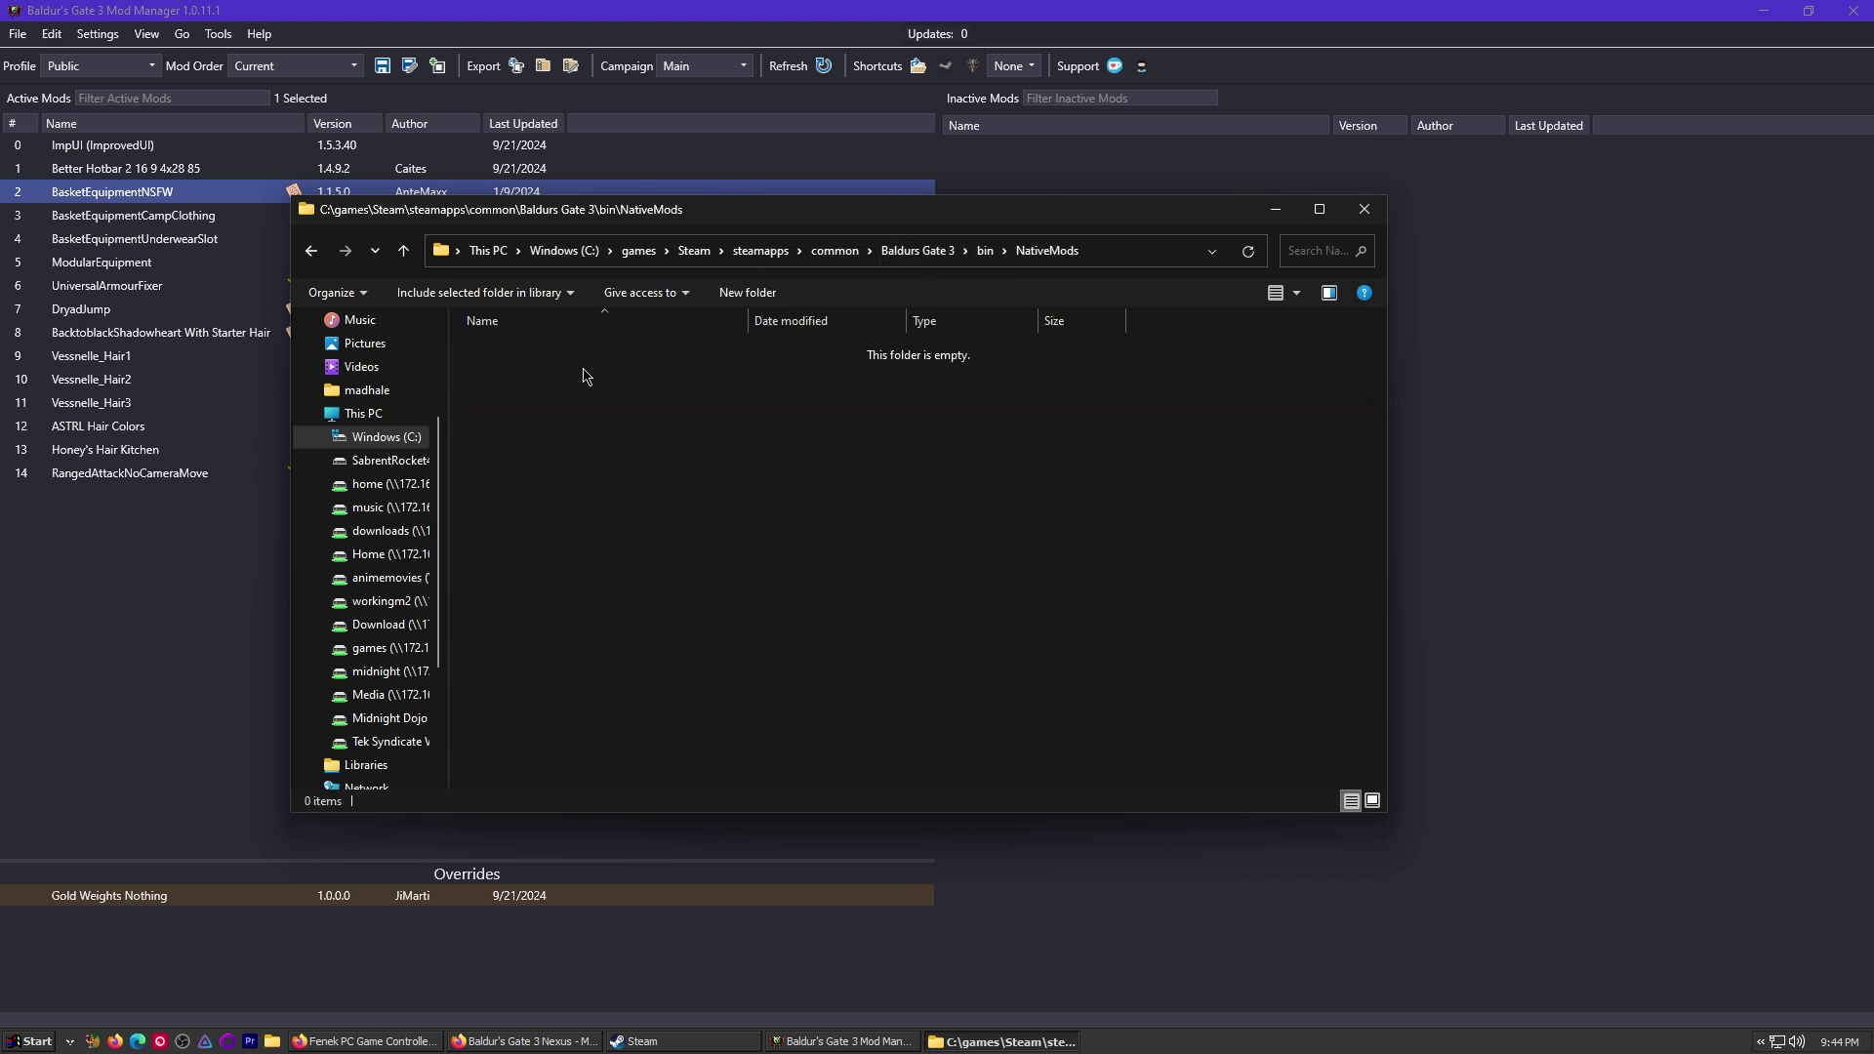
left_click(983, 255)
- Minimize the mod manager and place the bin folder window over the browser, clear of the WASD Character Movement tile
left_click_drag(954, 224, 1116, 208)
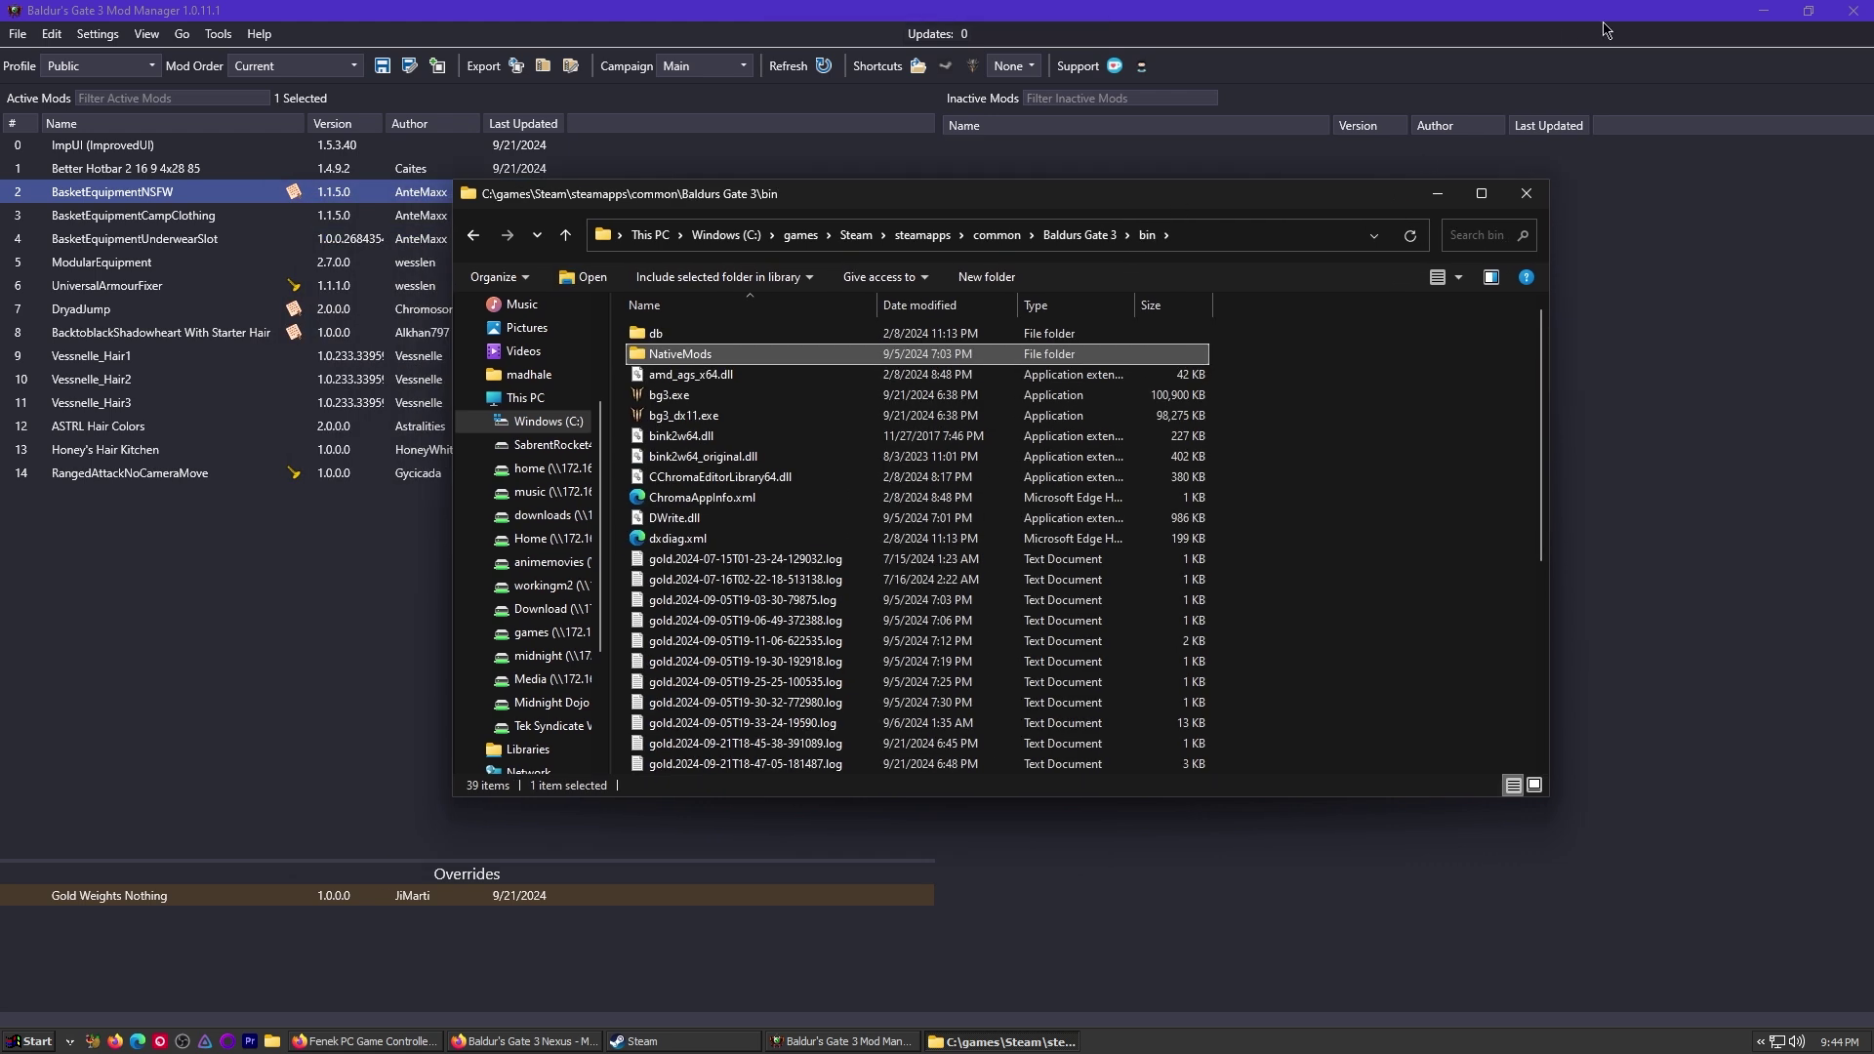
left_click(1771, 10)
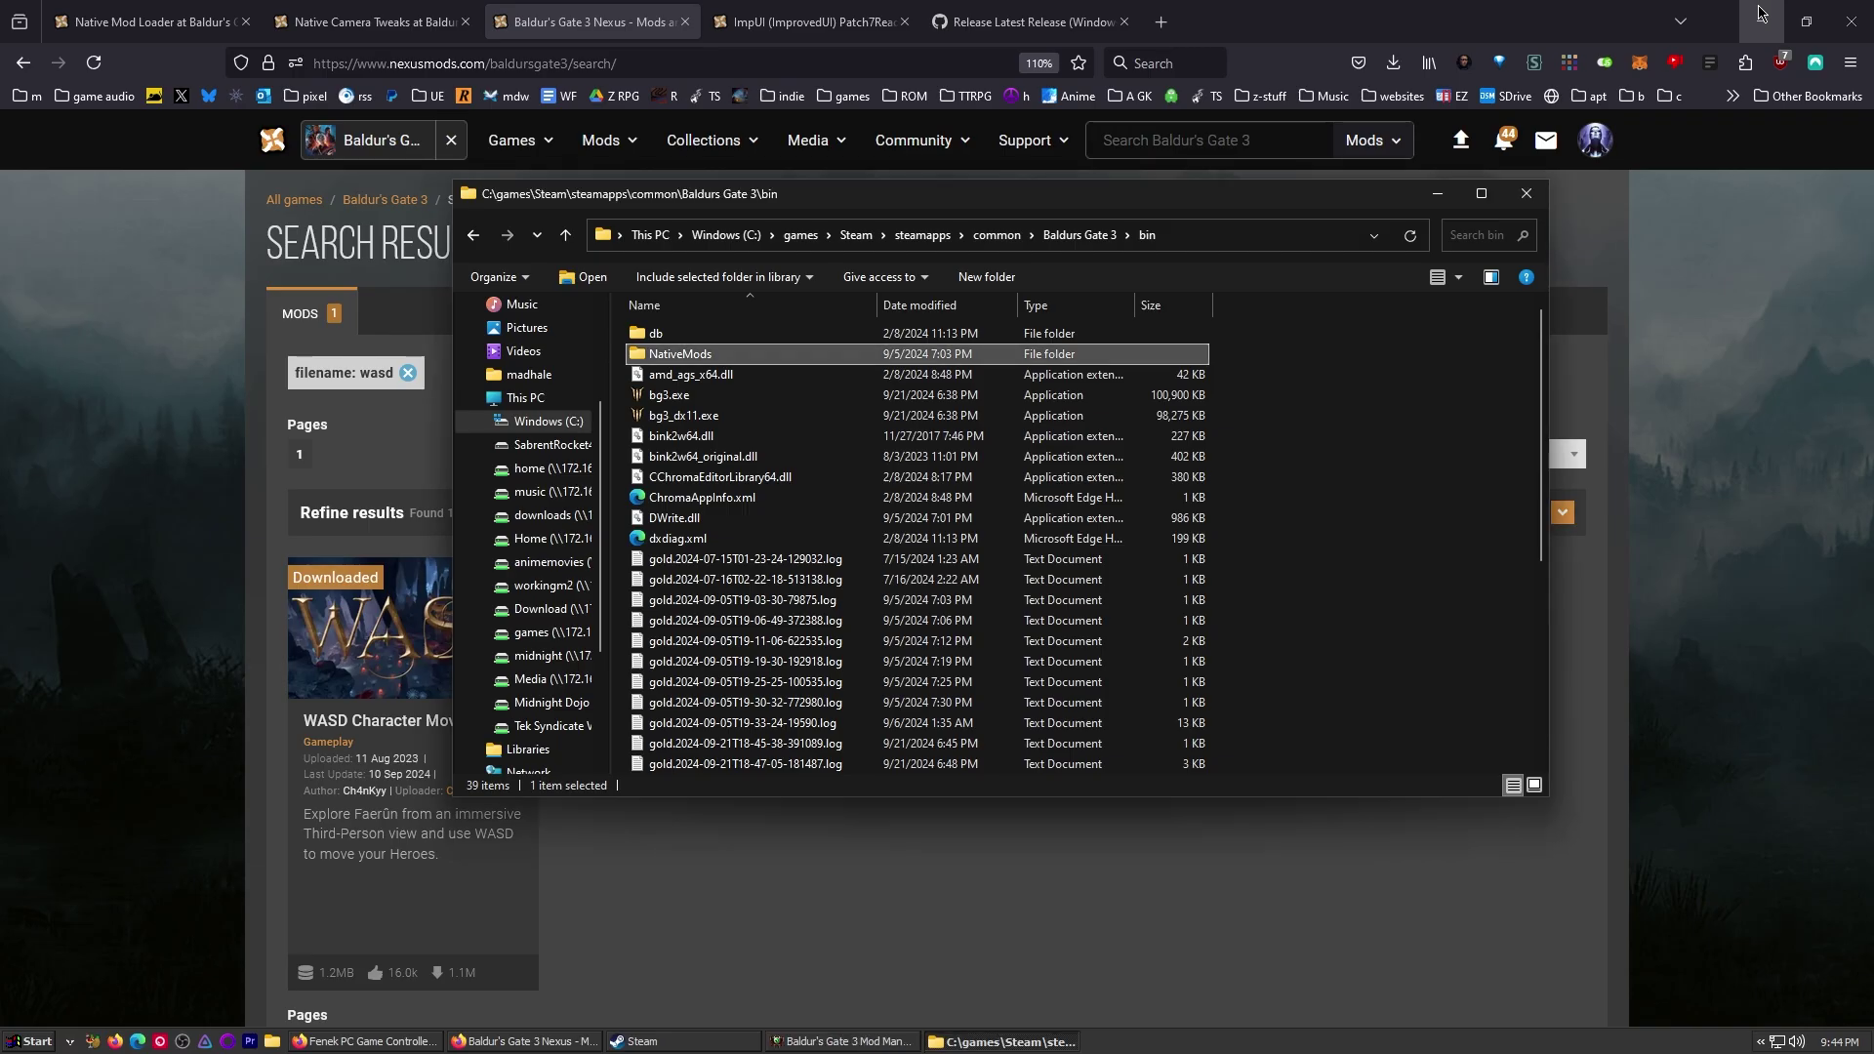
left_click_drag(922, 205, 1051, 290)
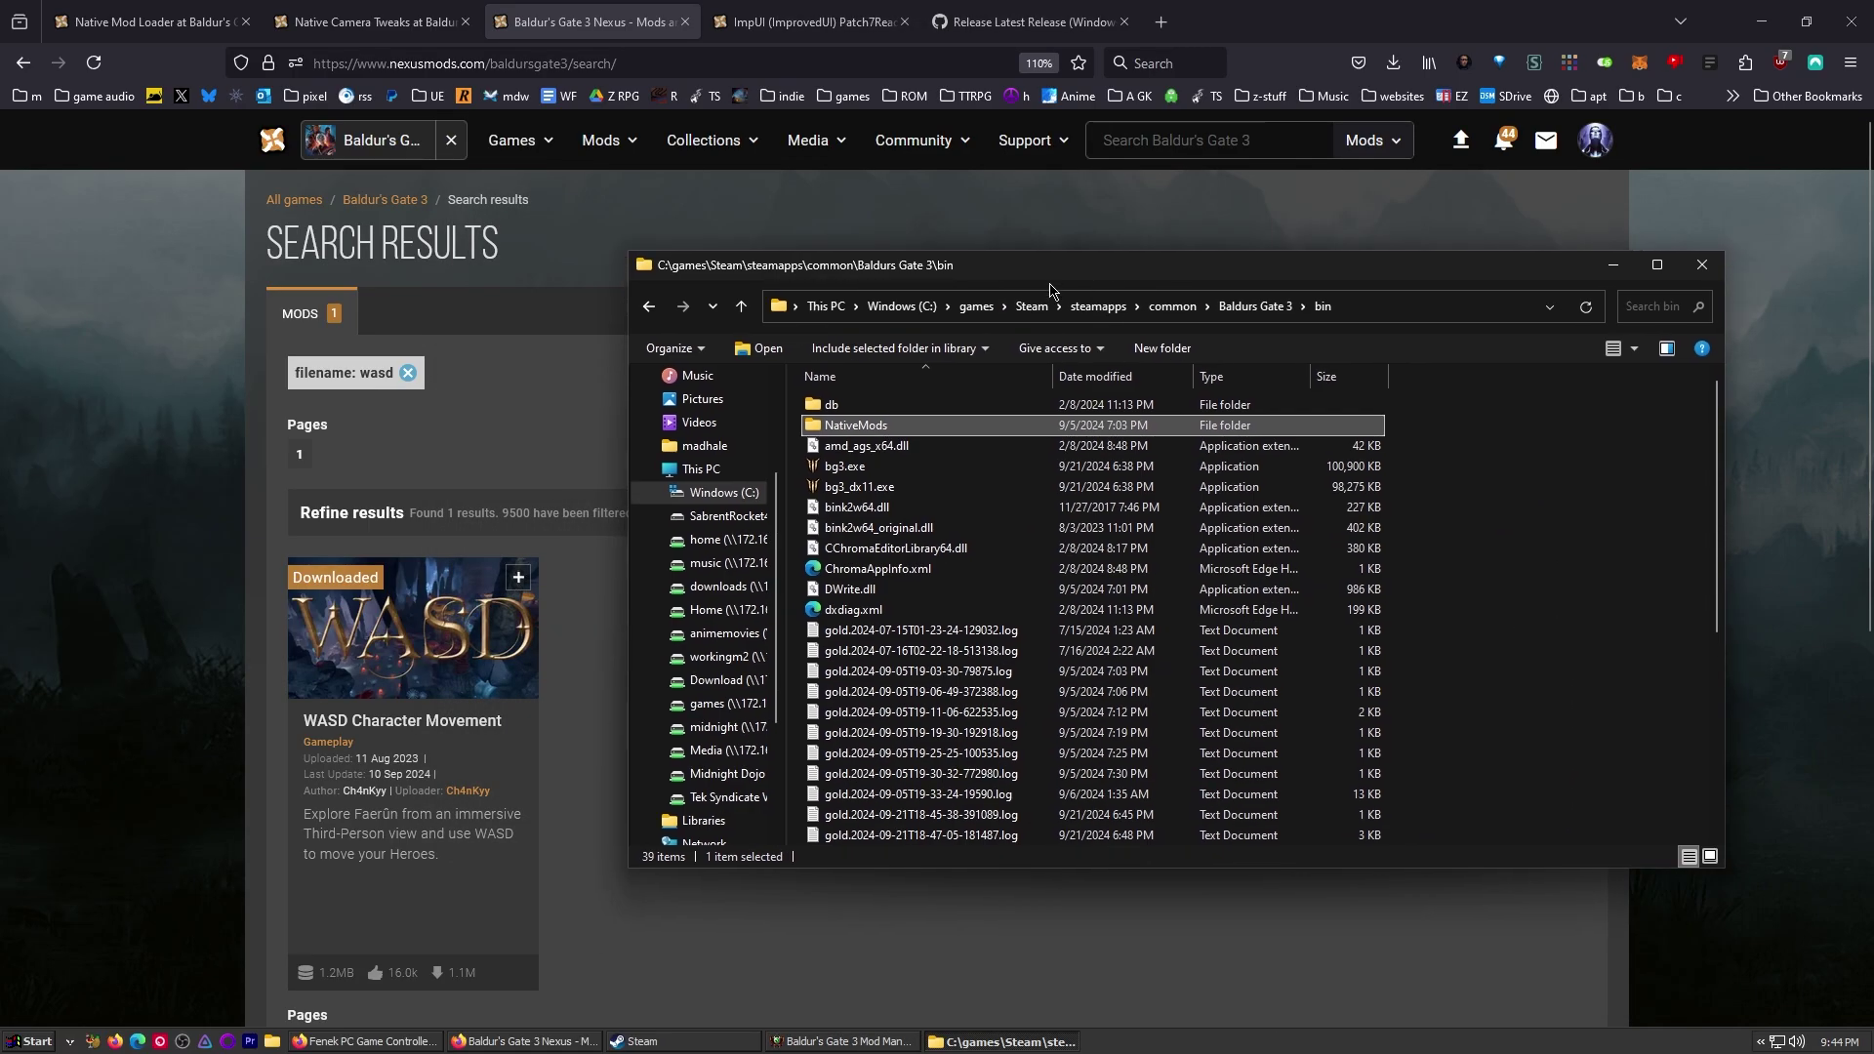
- Download the NativeModLoader main file manually from the Native Mod Loader page, using the slow download if a choice is offered
left_click(132, 493)
key("ctrl+1")
scroll(408, 724, "down", 3)
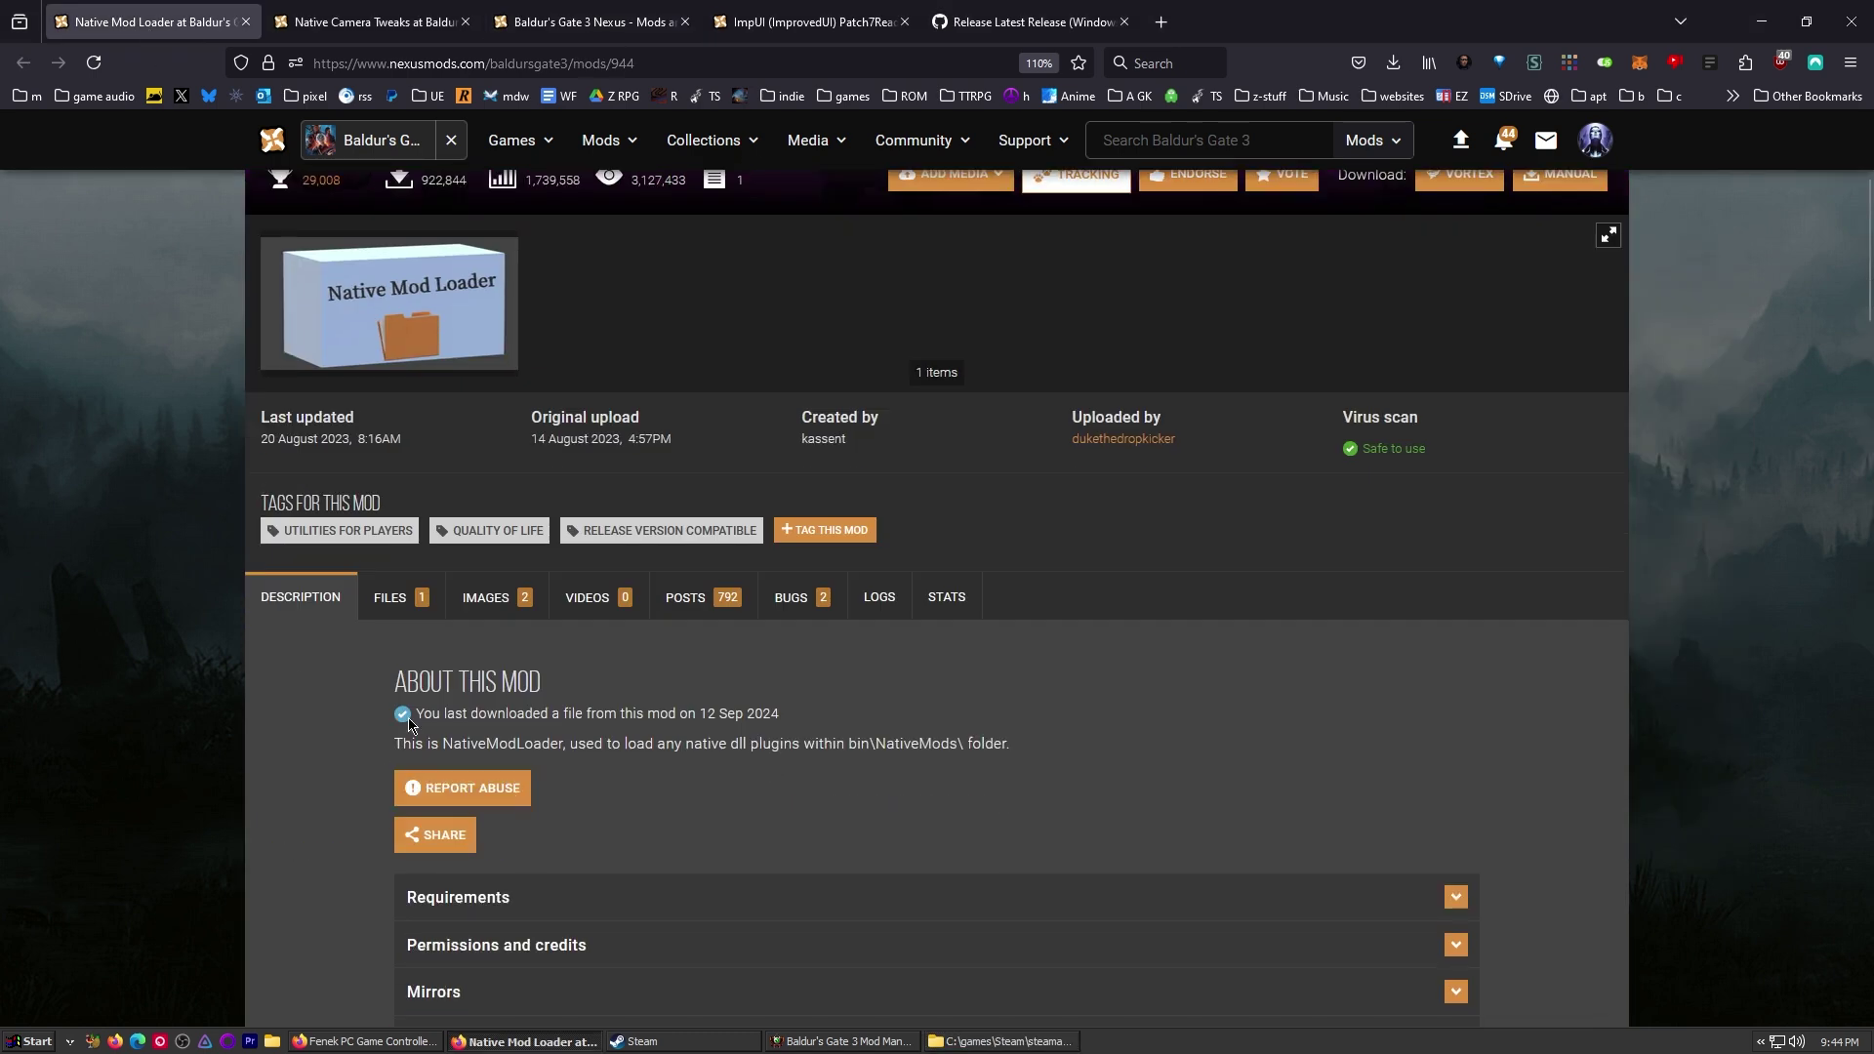
left_click(400, 599)
scroll(752, 636, "down", 3)
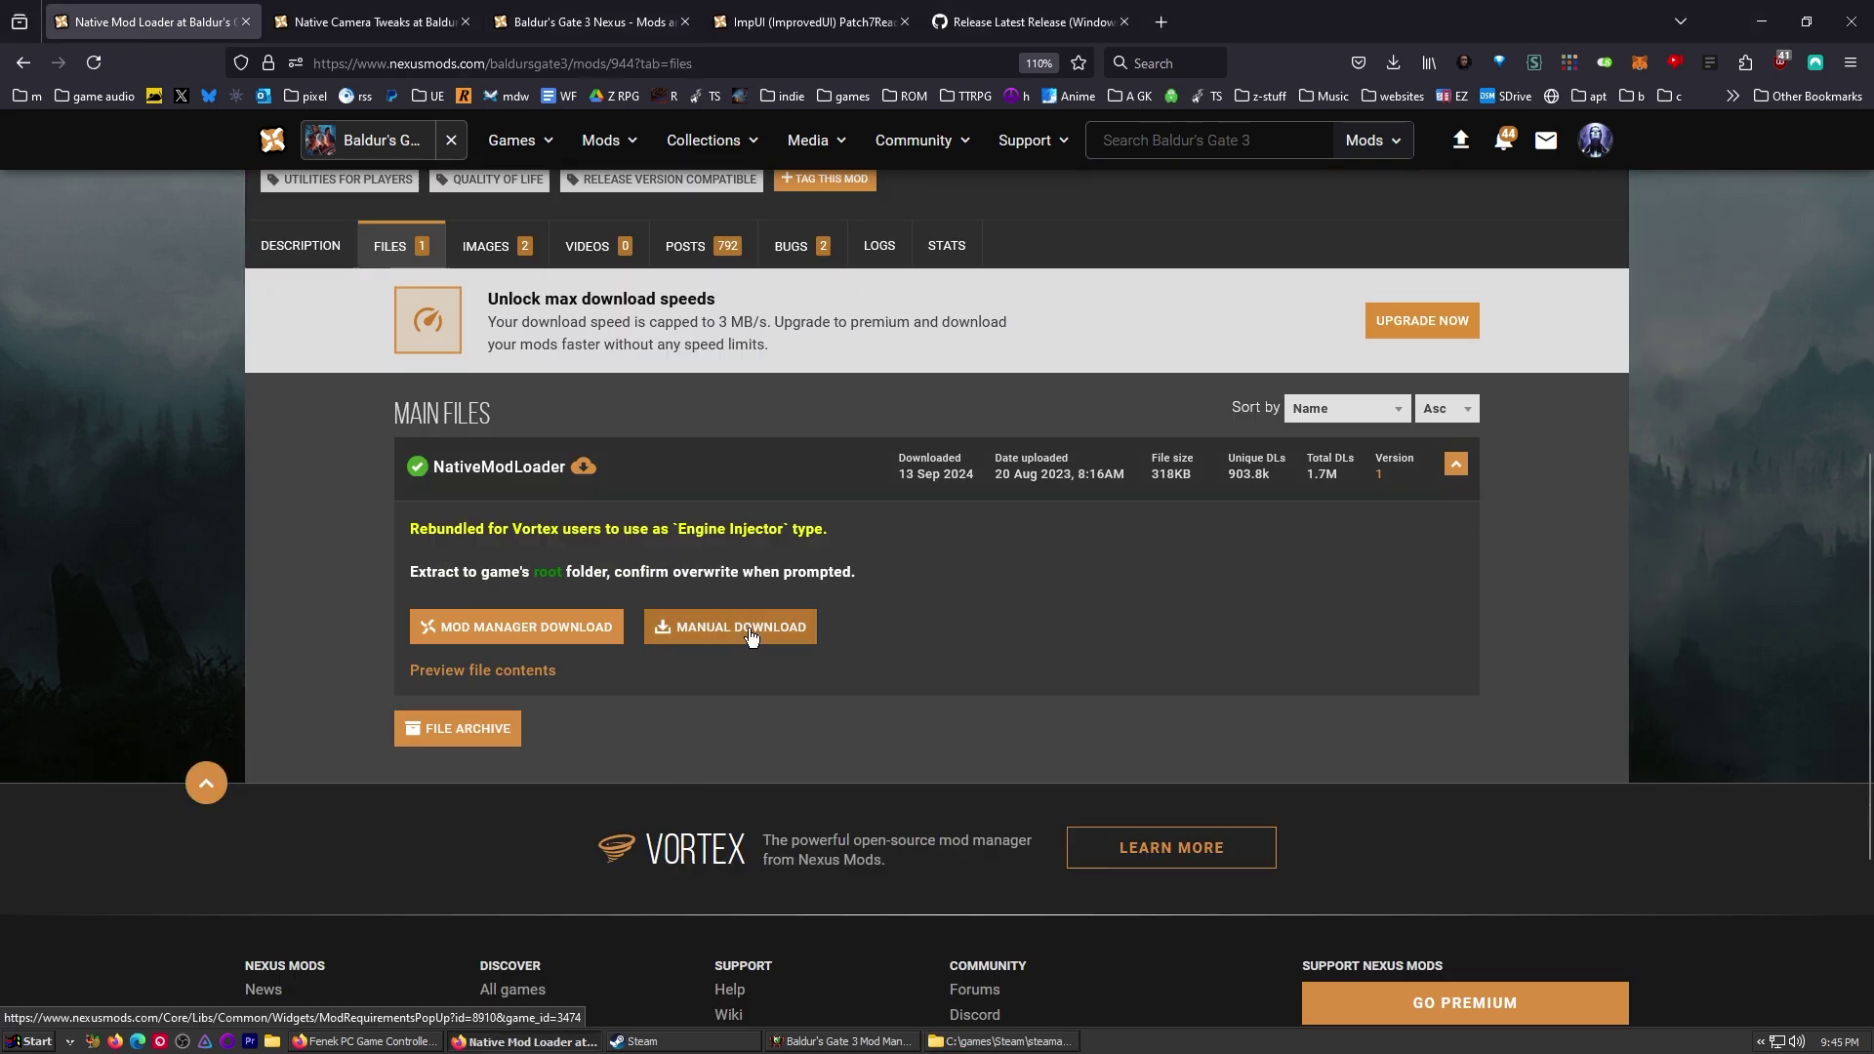
left_click(751, 637)
left_click(719, 656)
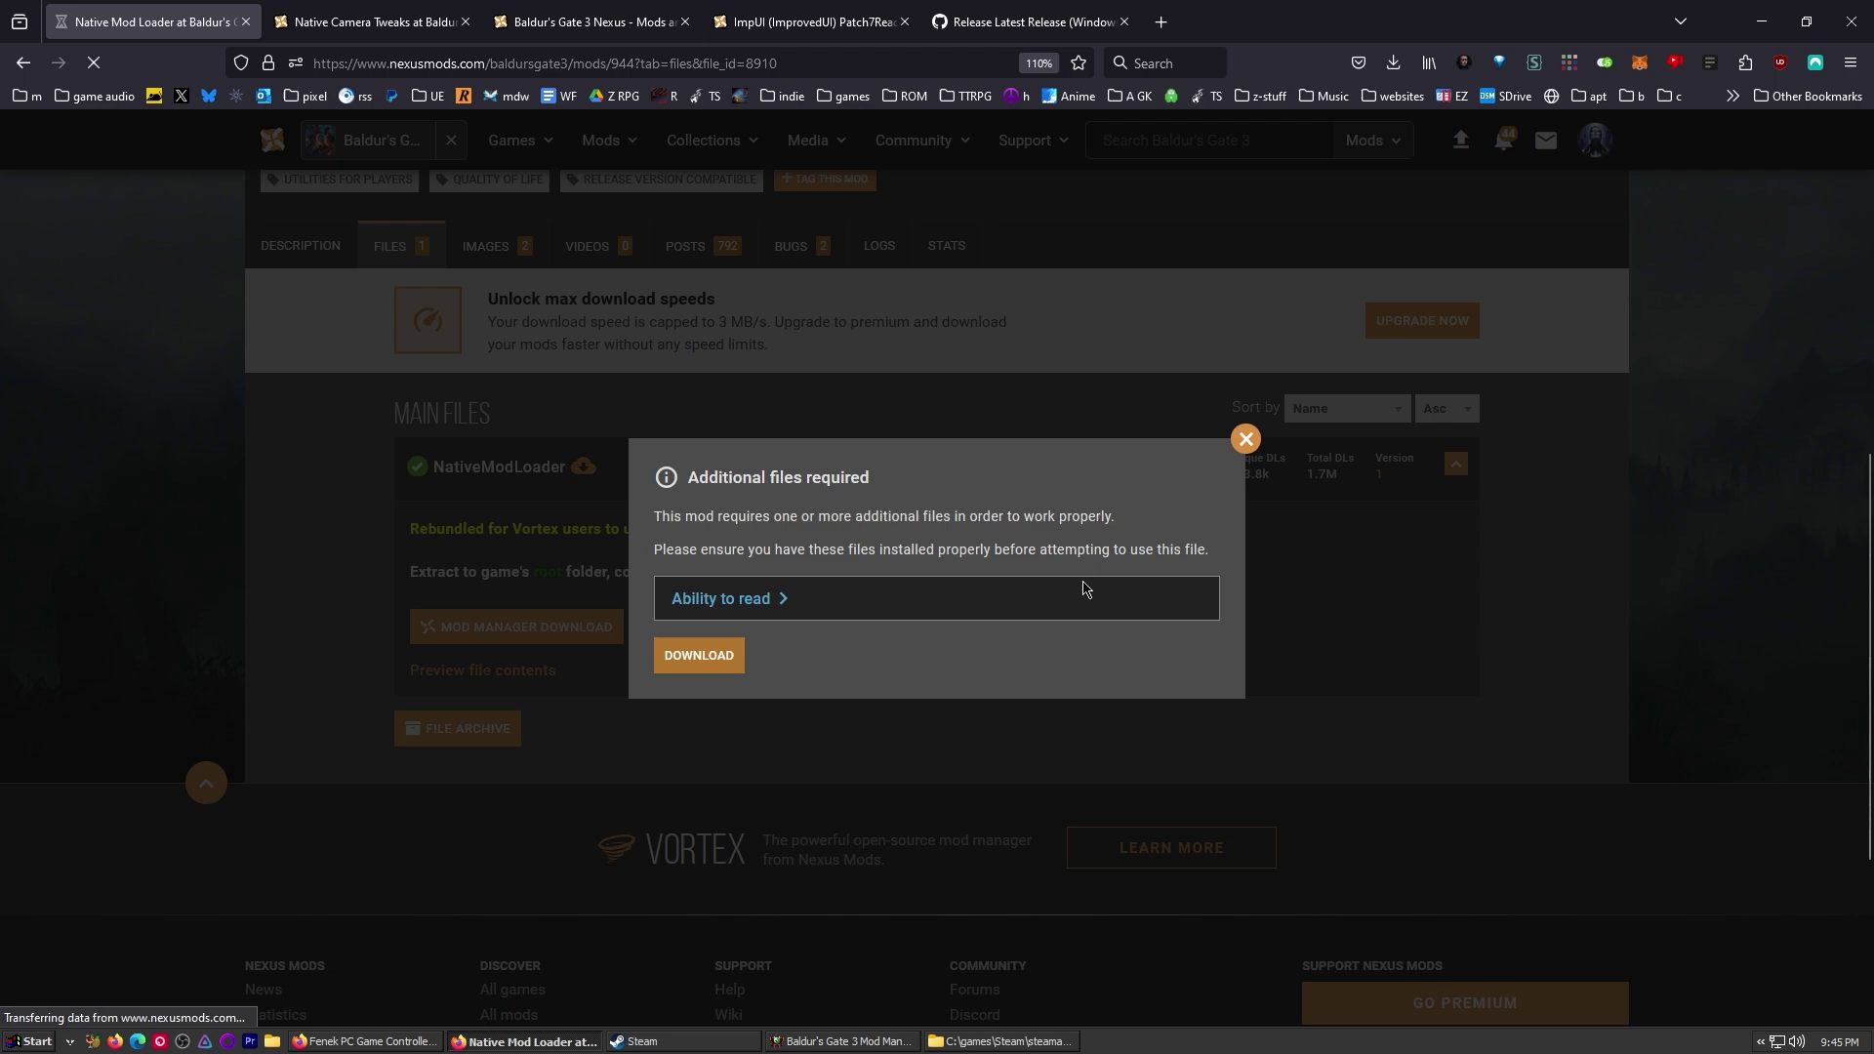
left_click(991, 722)
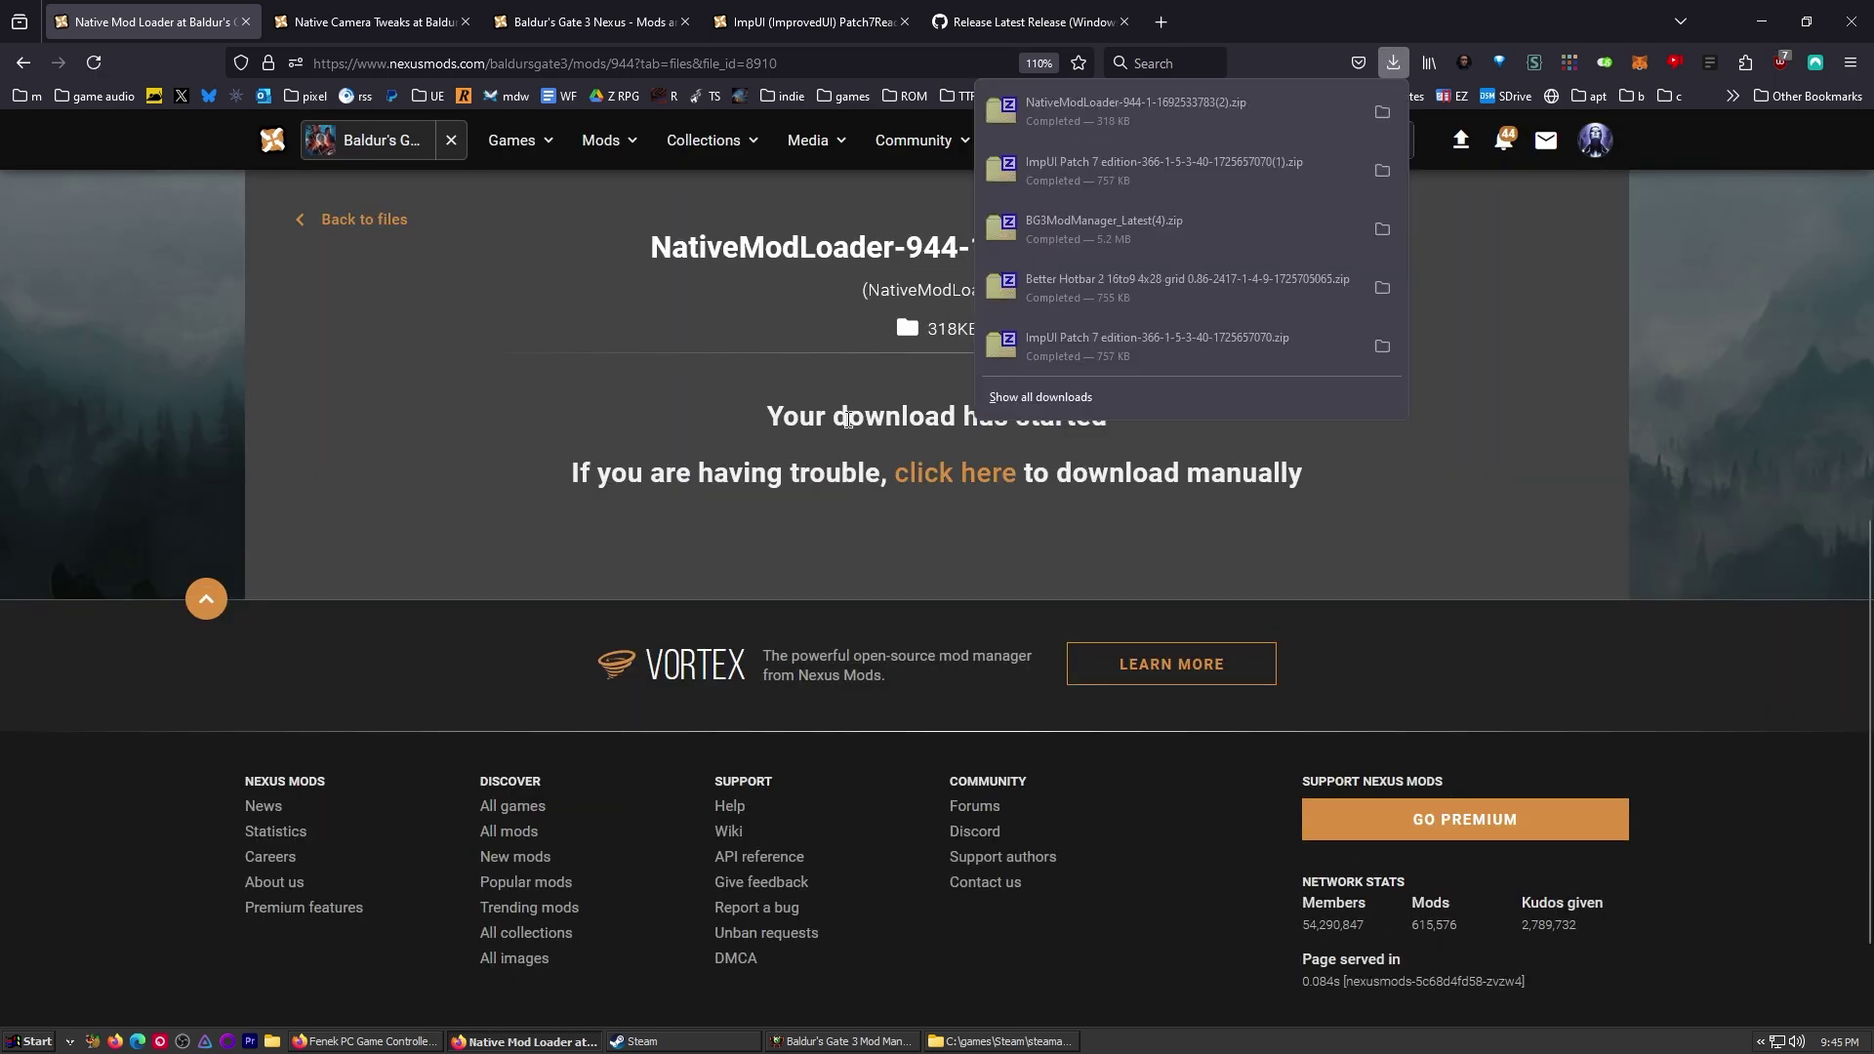
- Manually download Native Camera Tweaks version 2.4.3 from its Nexus Mods page, using the slow download
key("ctrl+Tab")
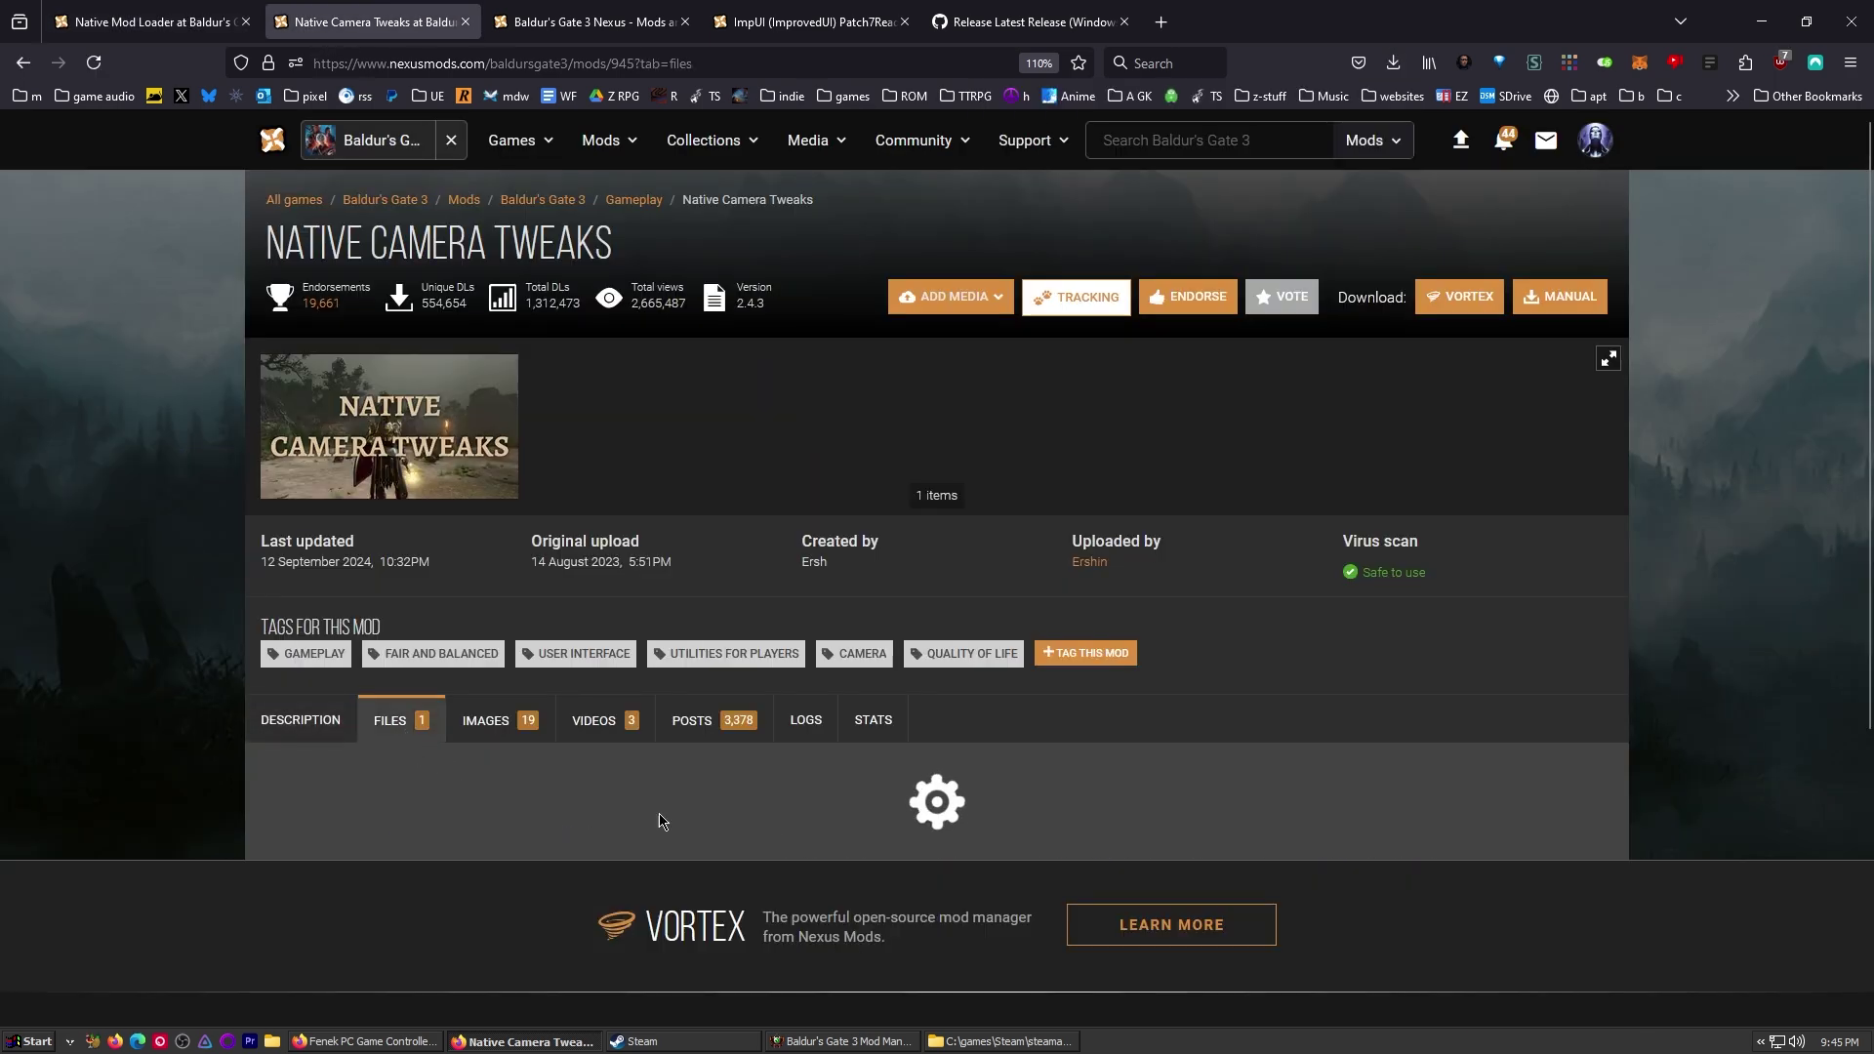
scroll(659, 820, "down", 3)
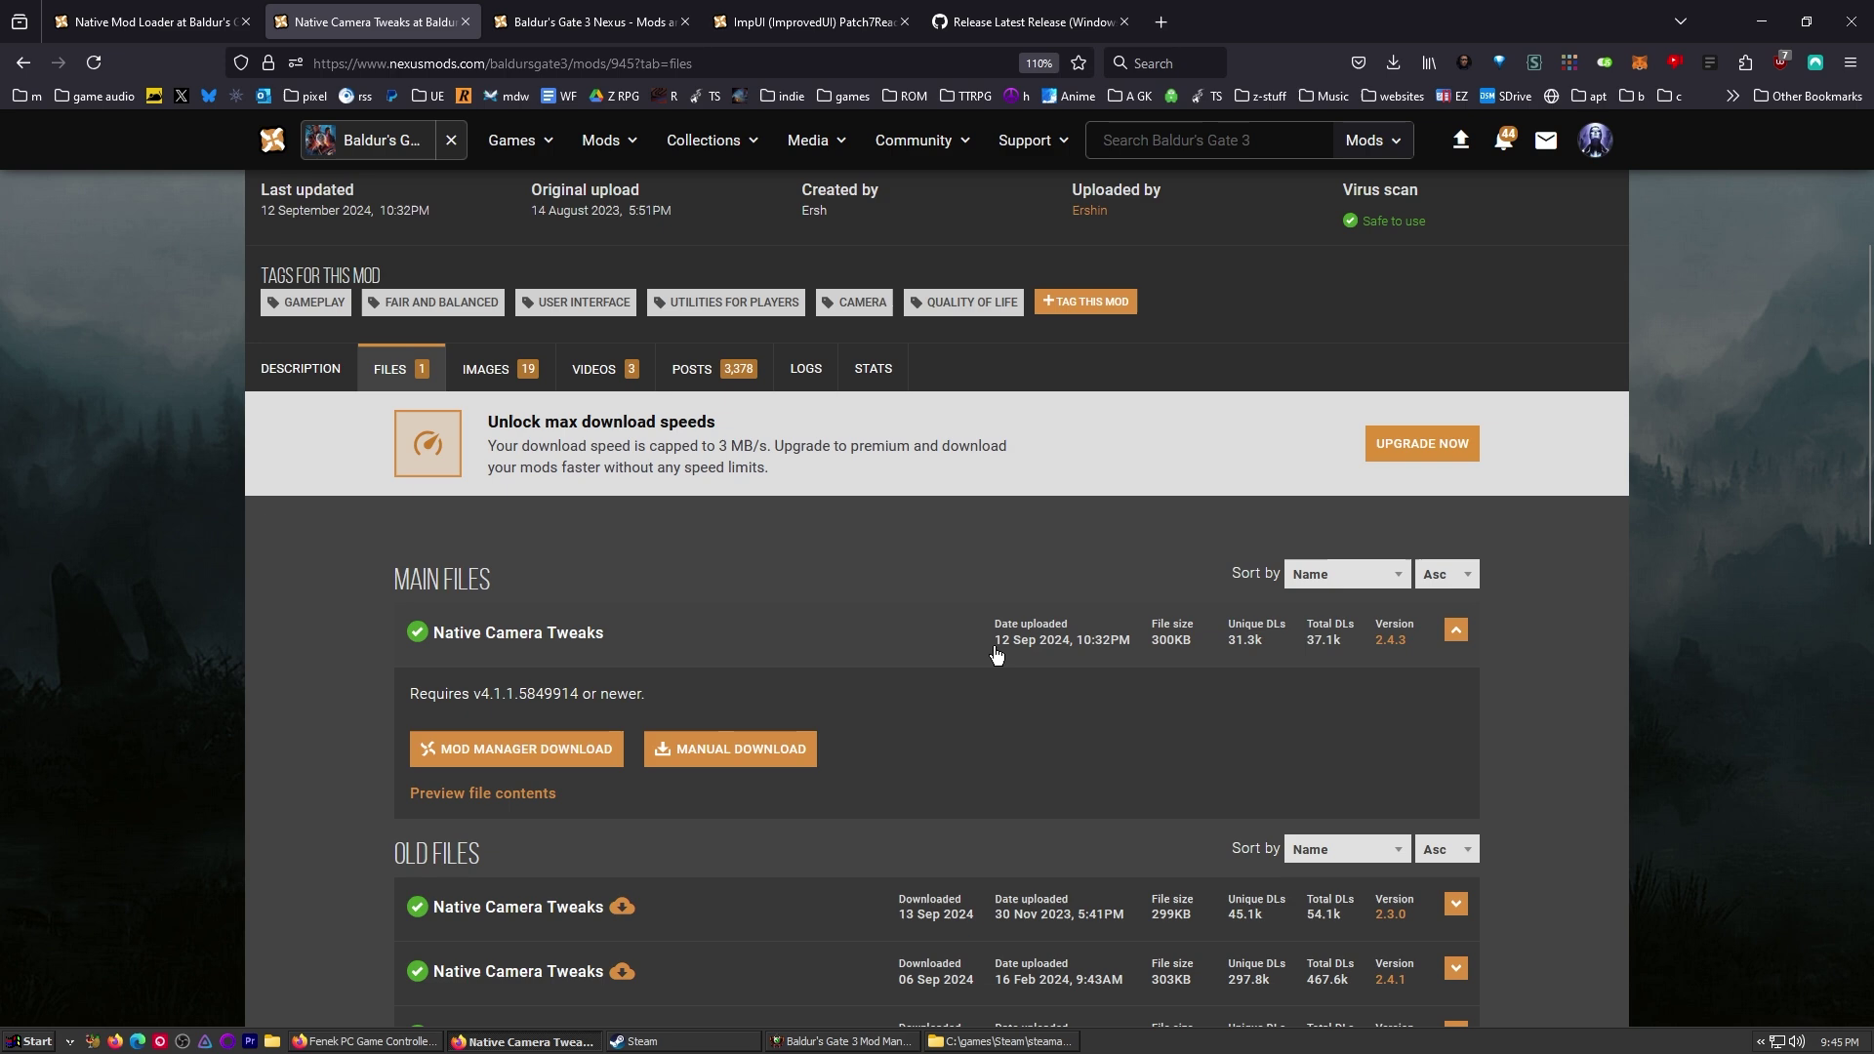
left_click(732, 749)
left_click(699, 655)
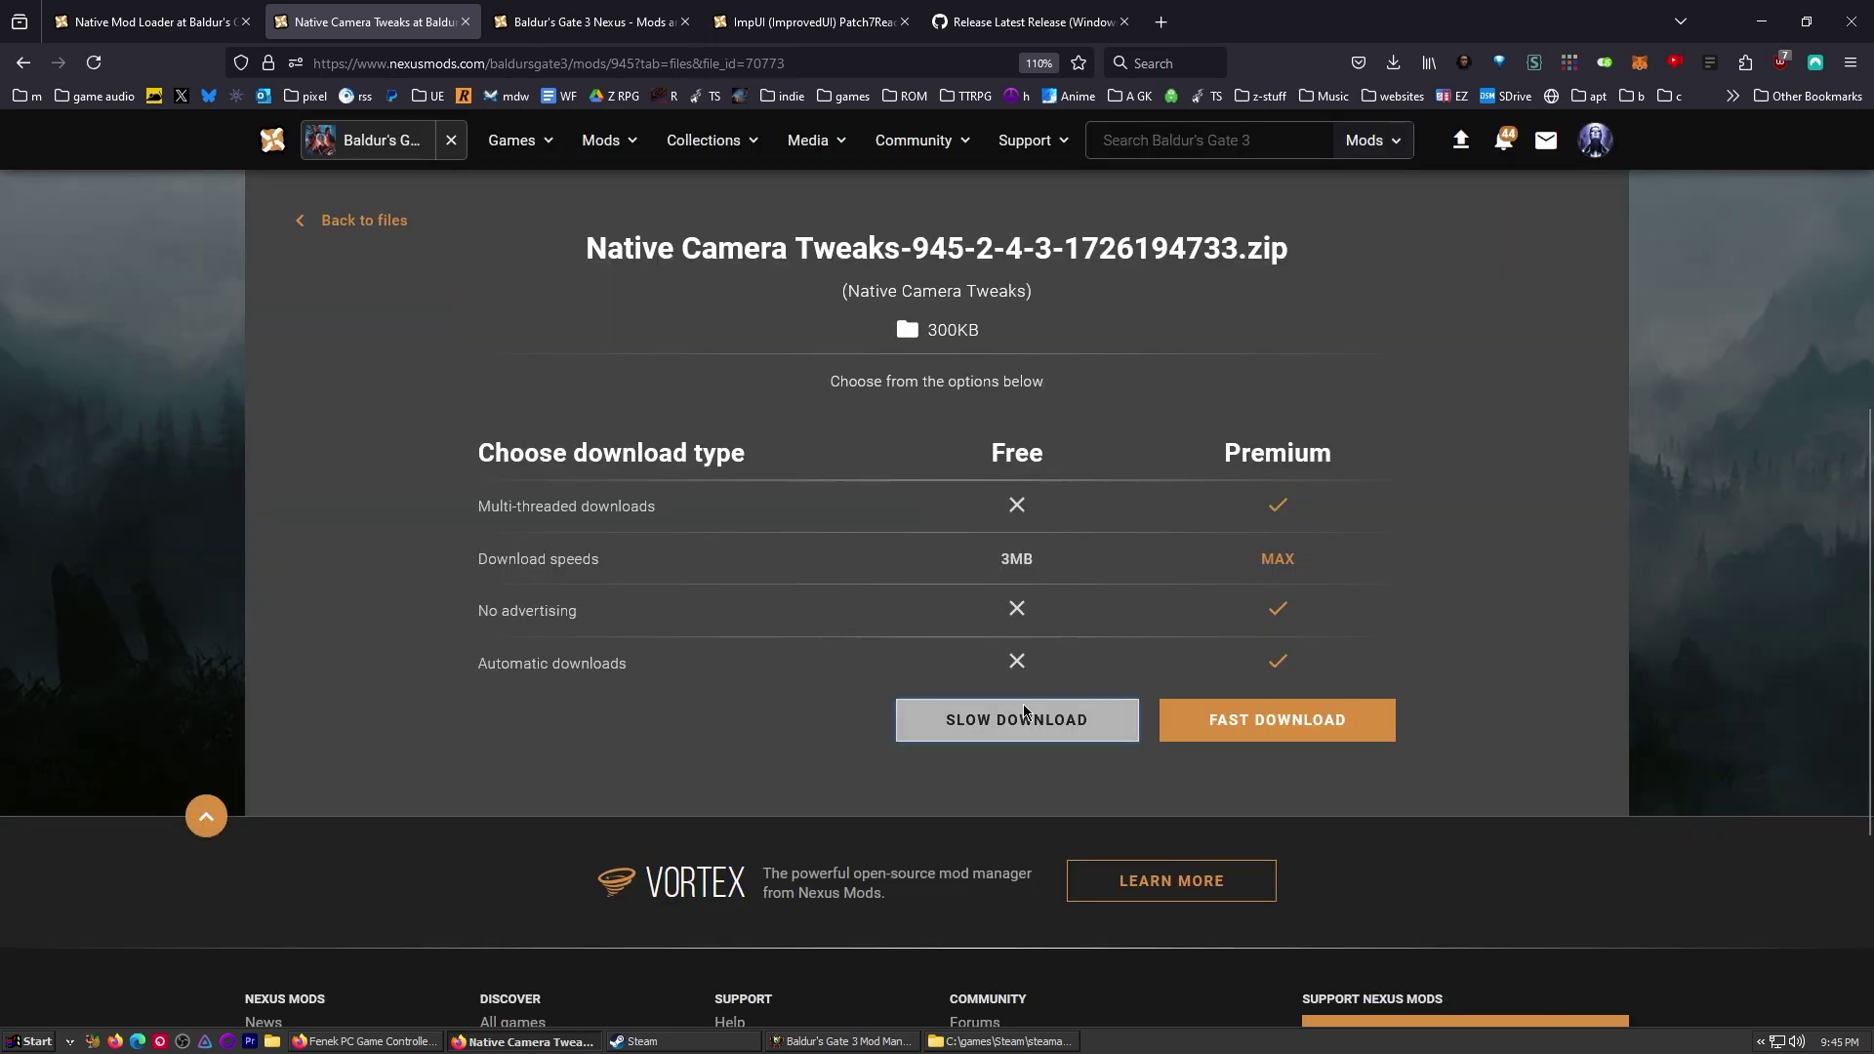
left_click(1016, 719)
- Open the WASD Character Movement mod from the search results and manually download WASD version 1.9.5 with the slow download
left_click(552, 34)
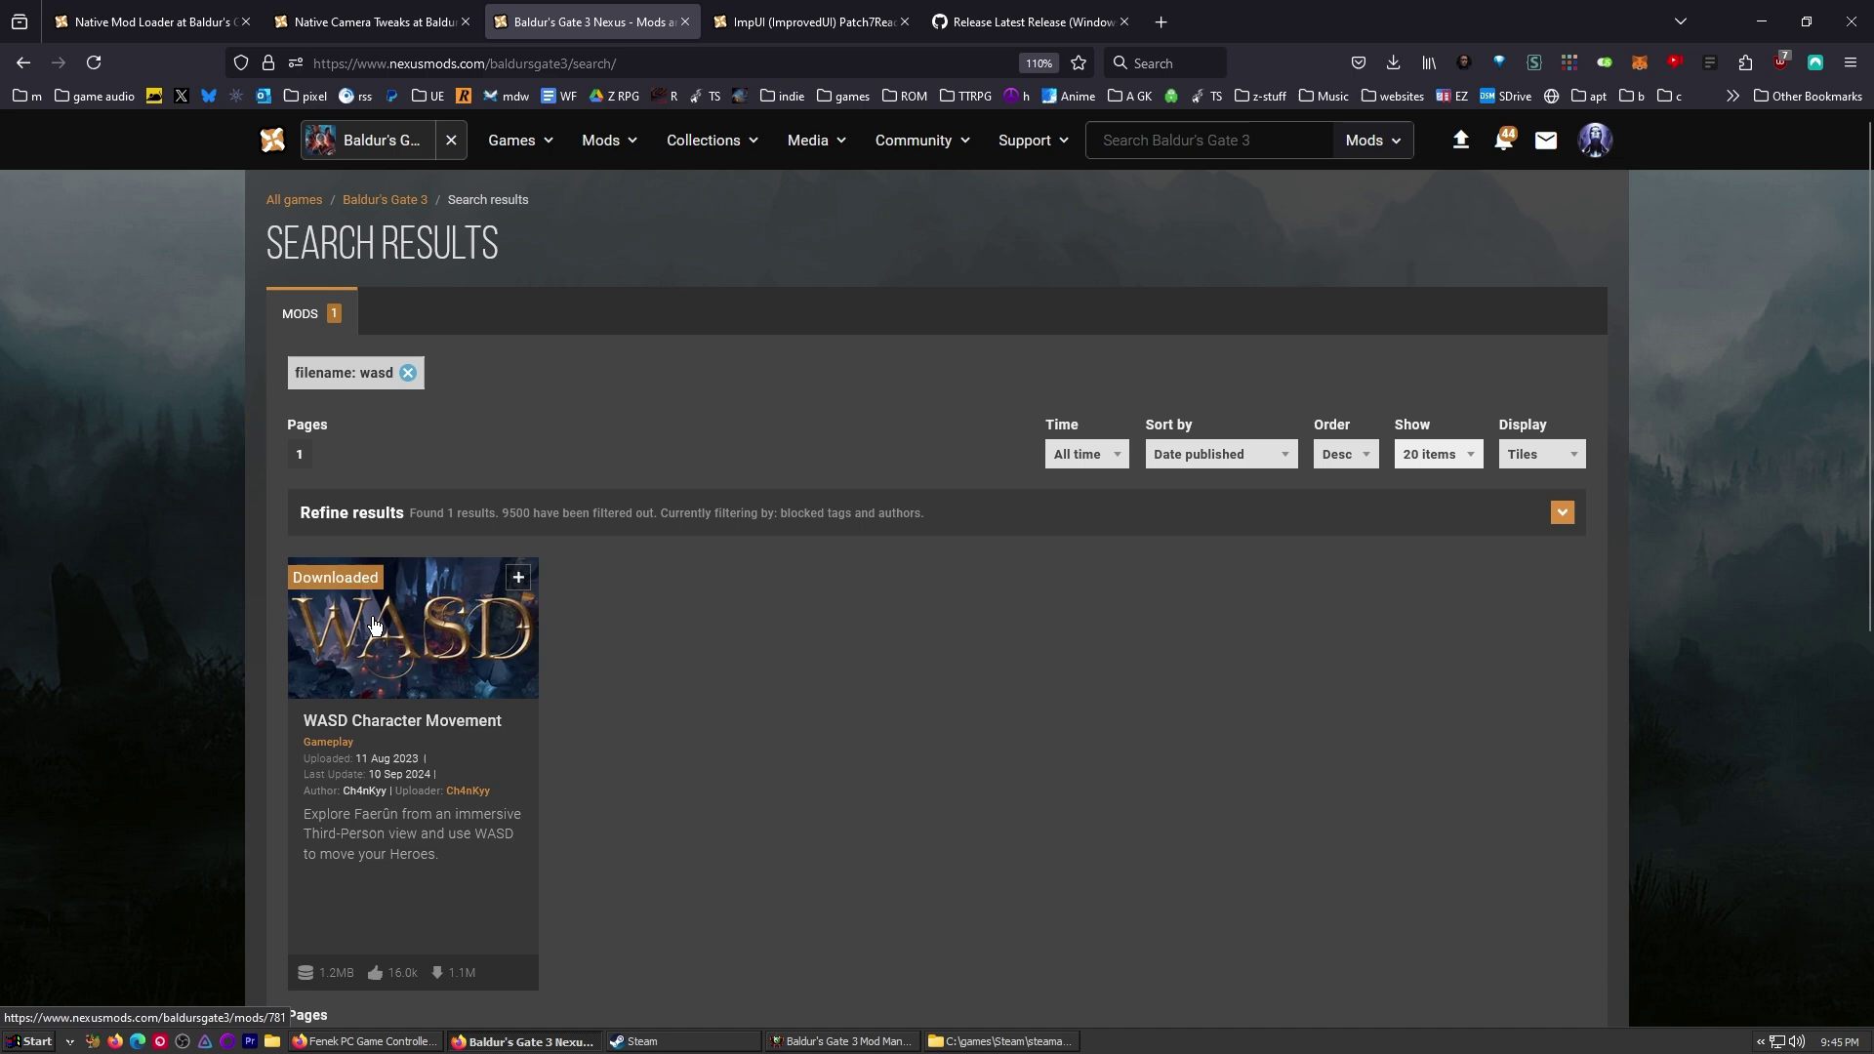
left_click(422, 619)
scroll(421, 619, "down", 1)
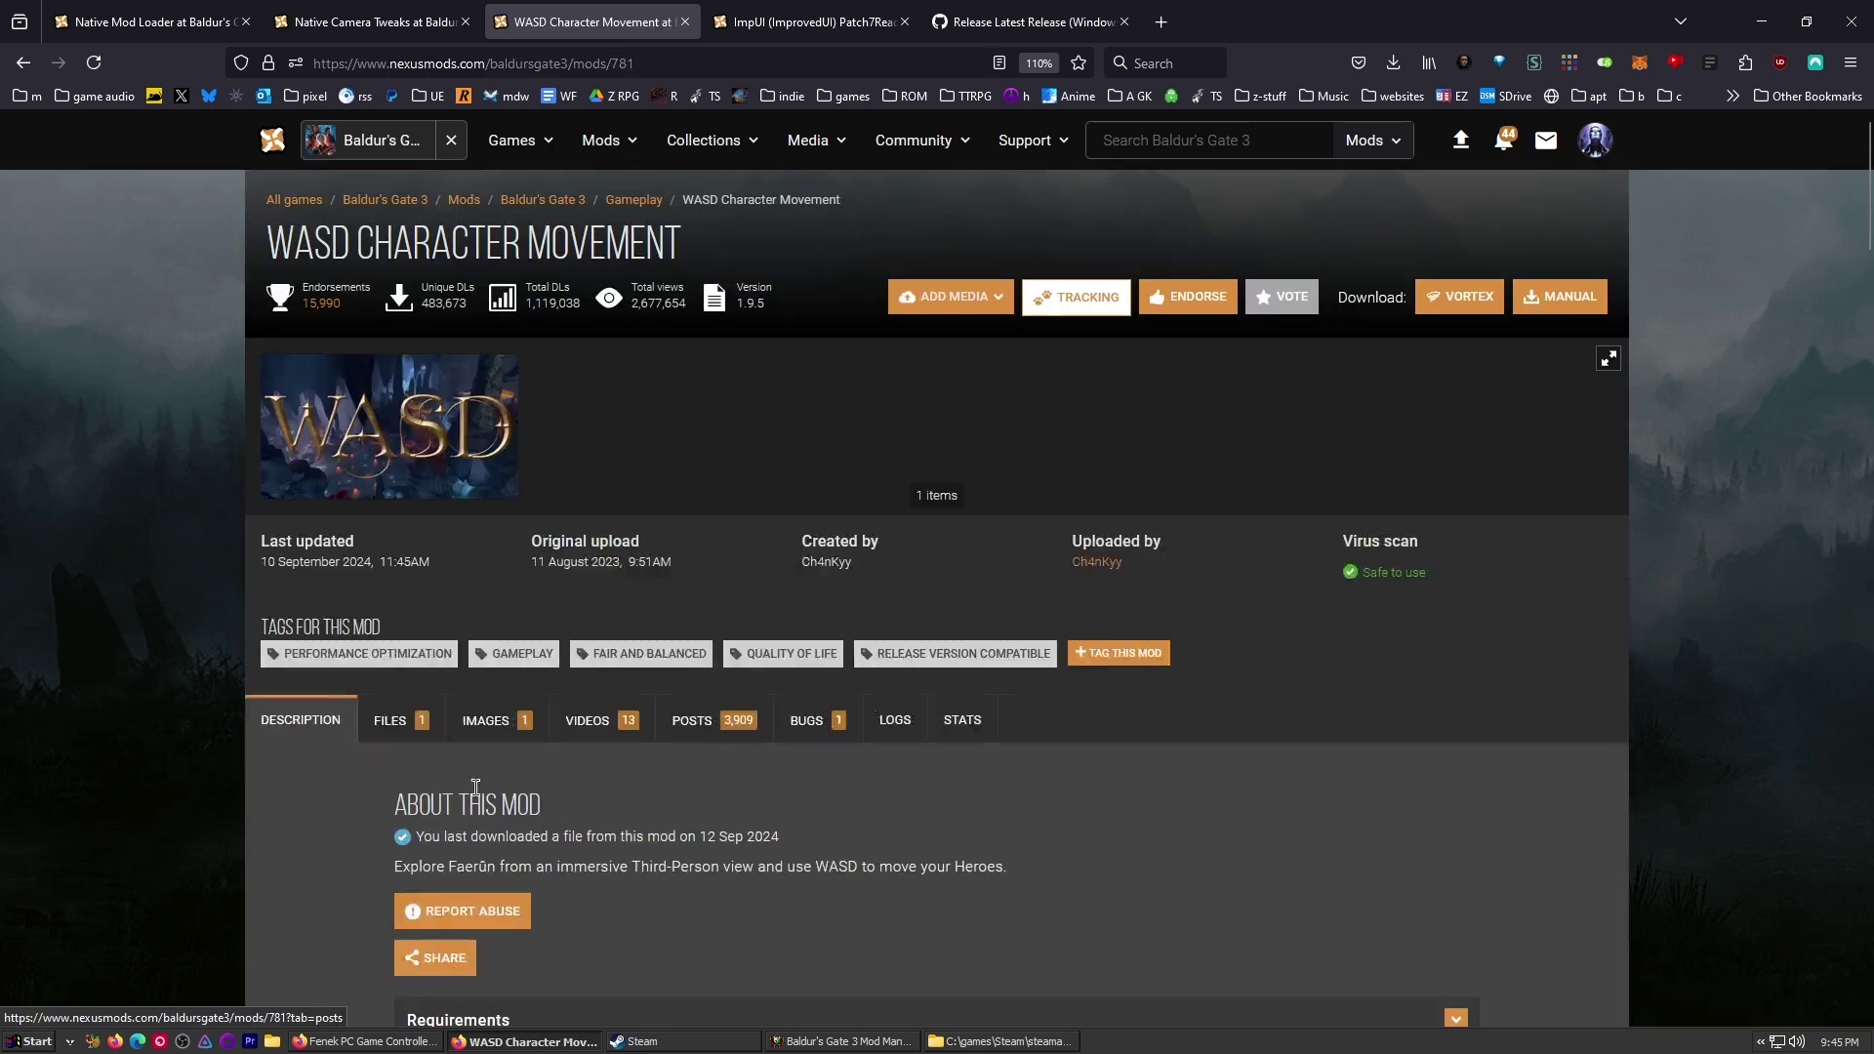
left_click(389, 722)
scroll(1008, 647, "down", 3)
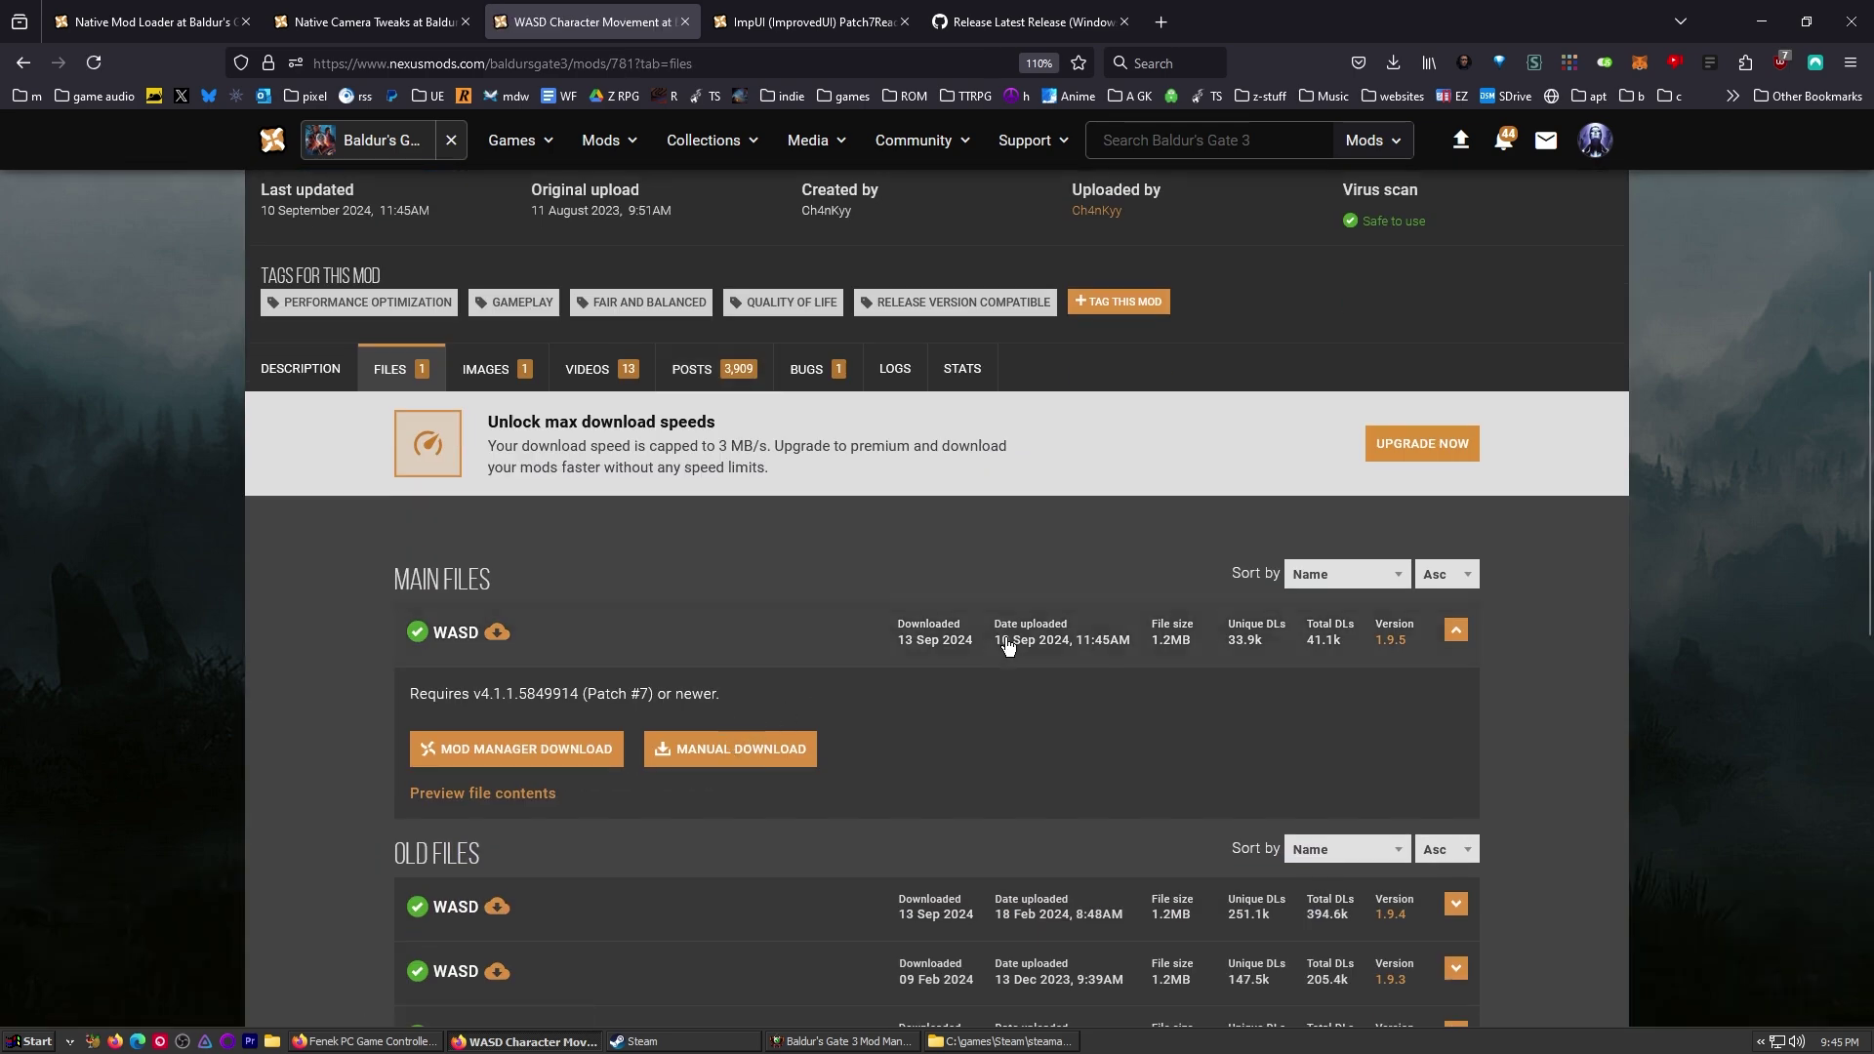
left_click(736, 749)
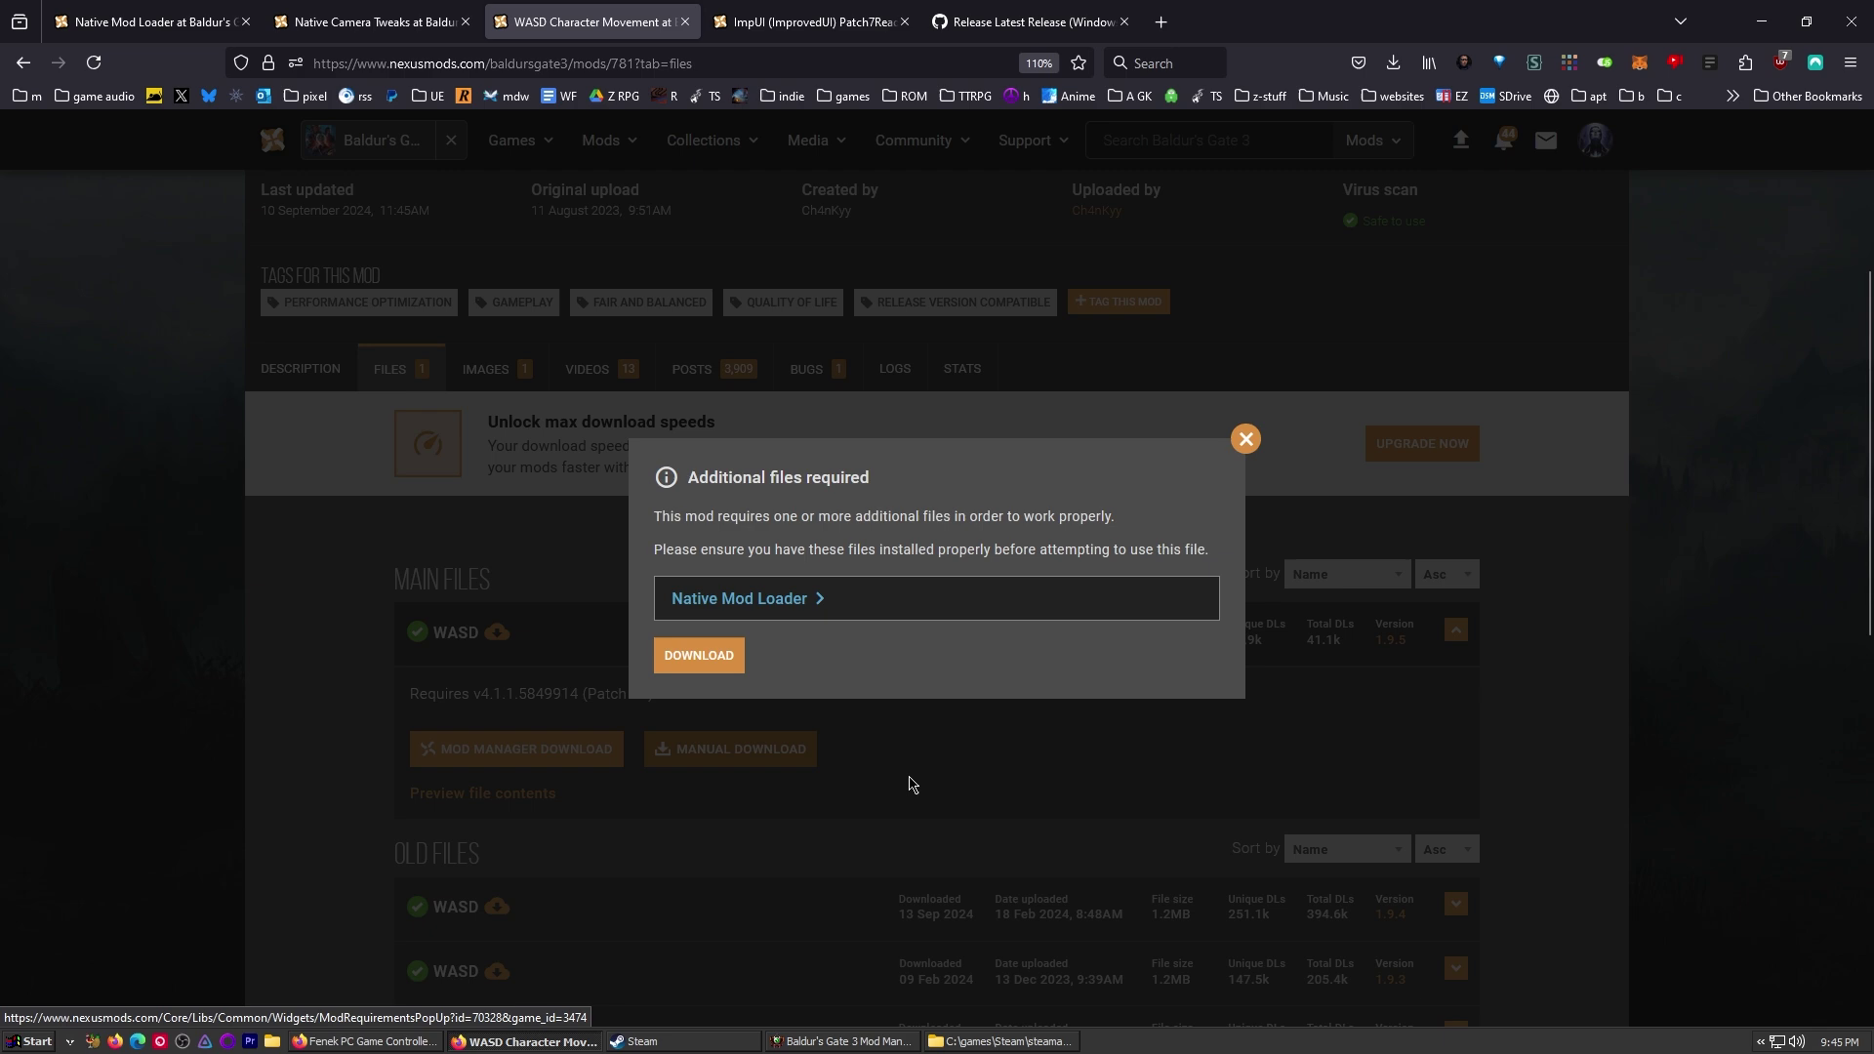
left_click(703, 659)
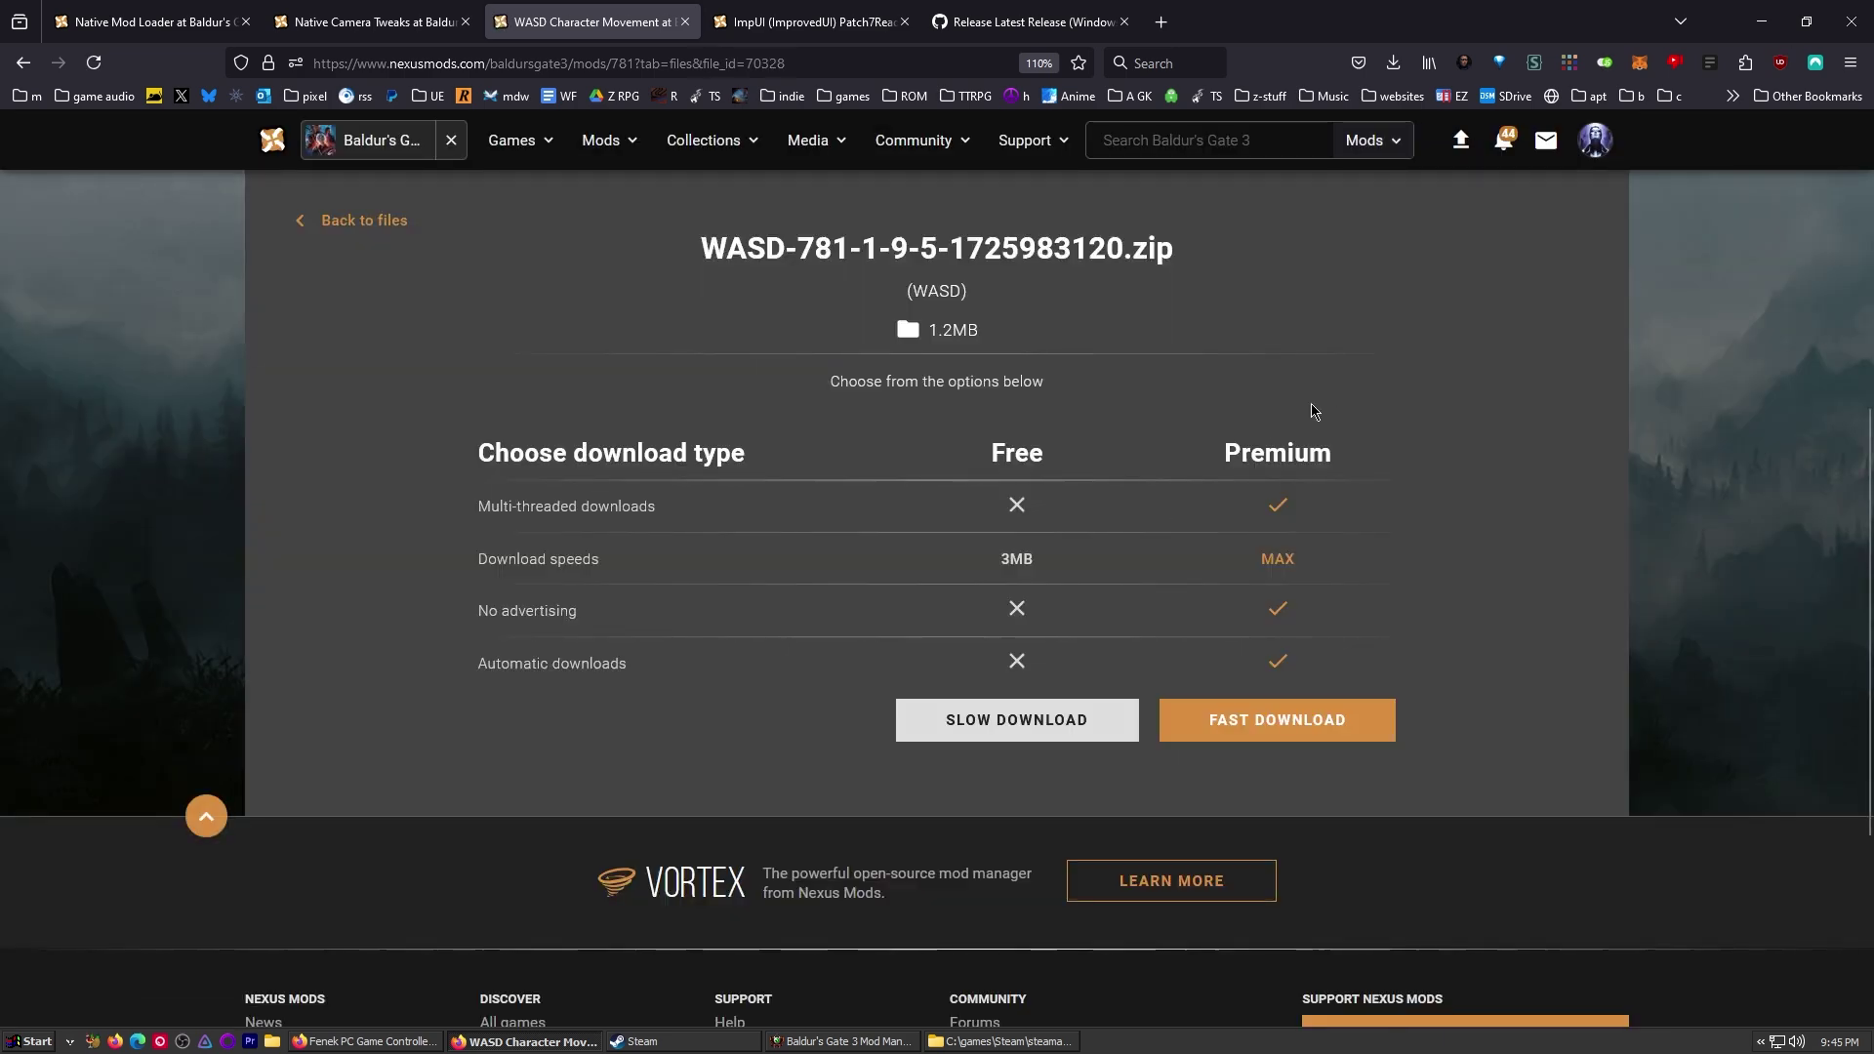
left_click(1042, 735)
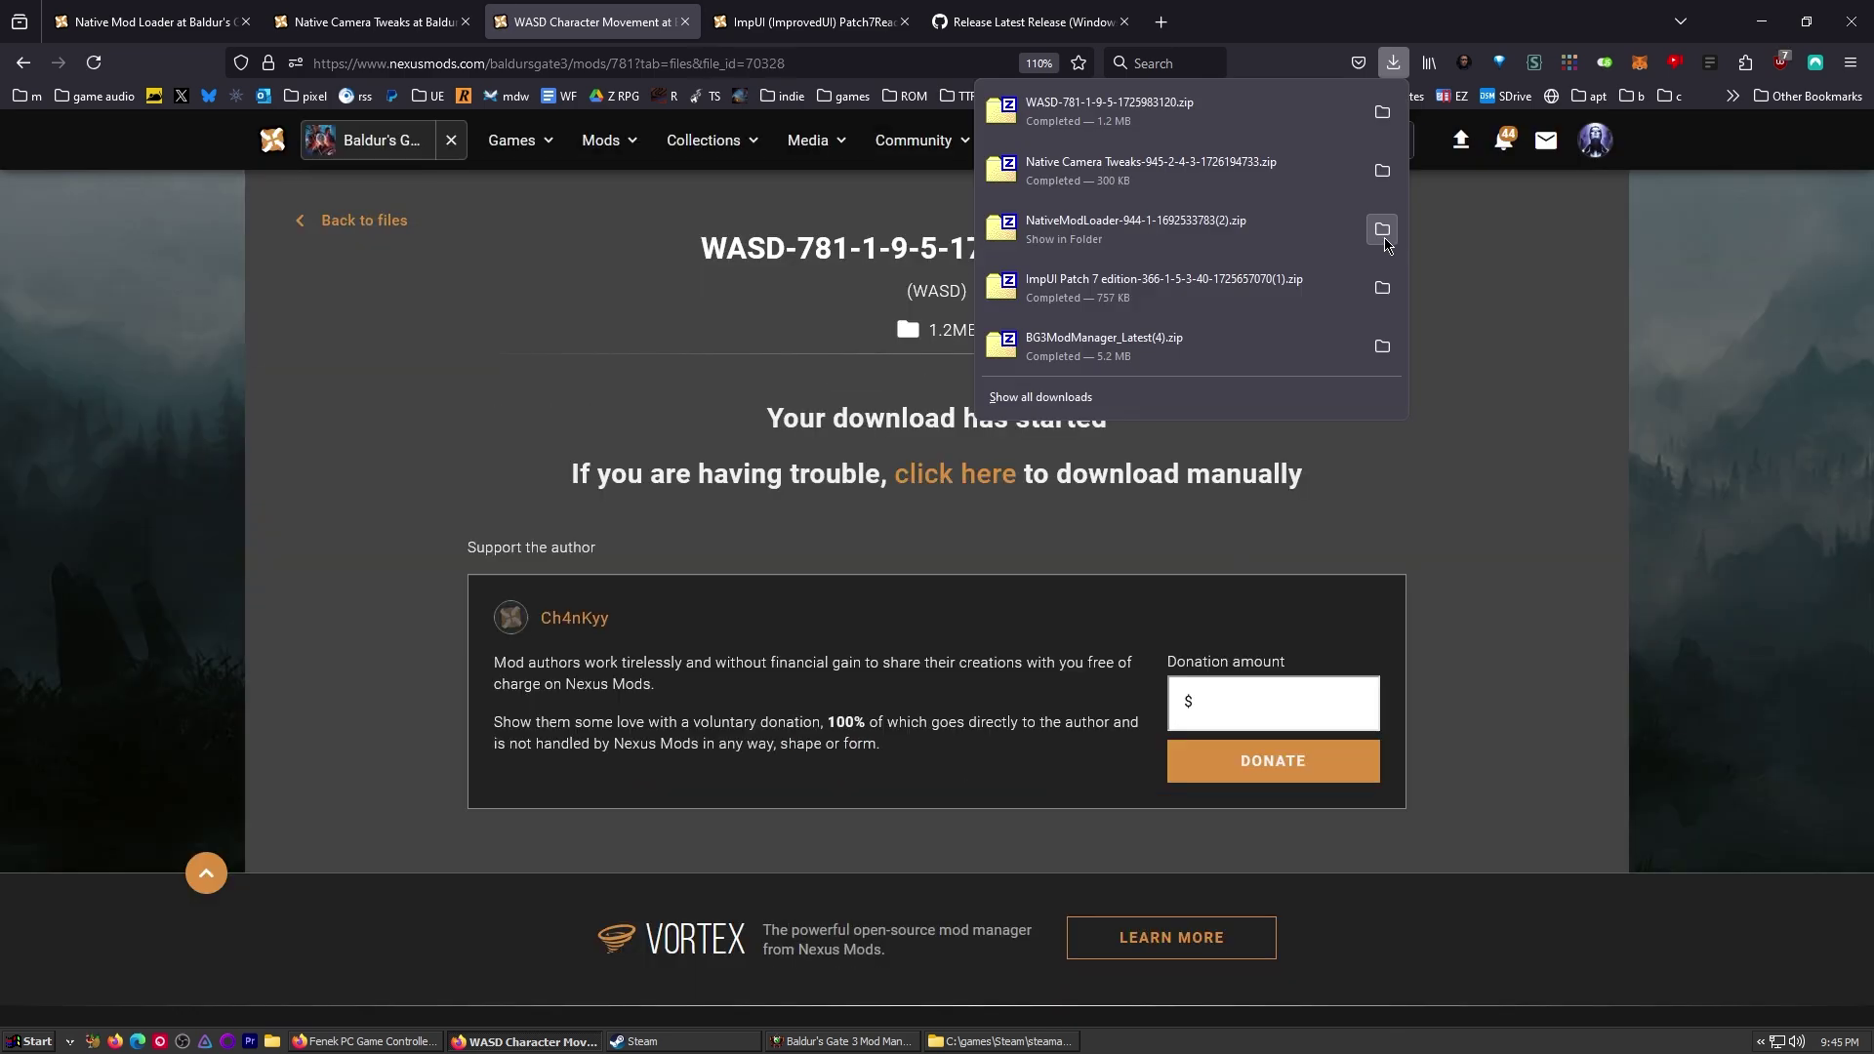
- Extract the bin folder from the downloaded NativeModLoader archive into the Baldurs Gate 3 game folder, replacing existing files, and close the archive
left_click(1380, 230)
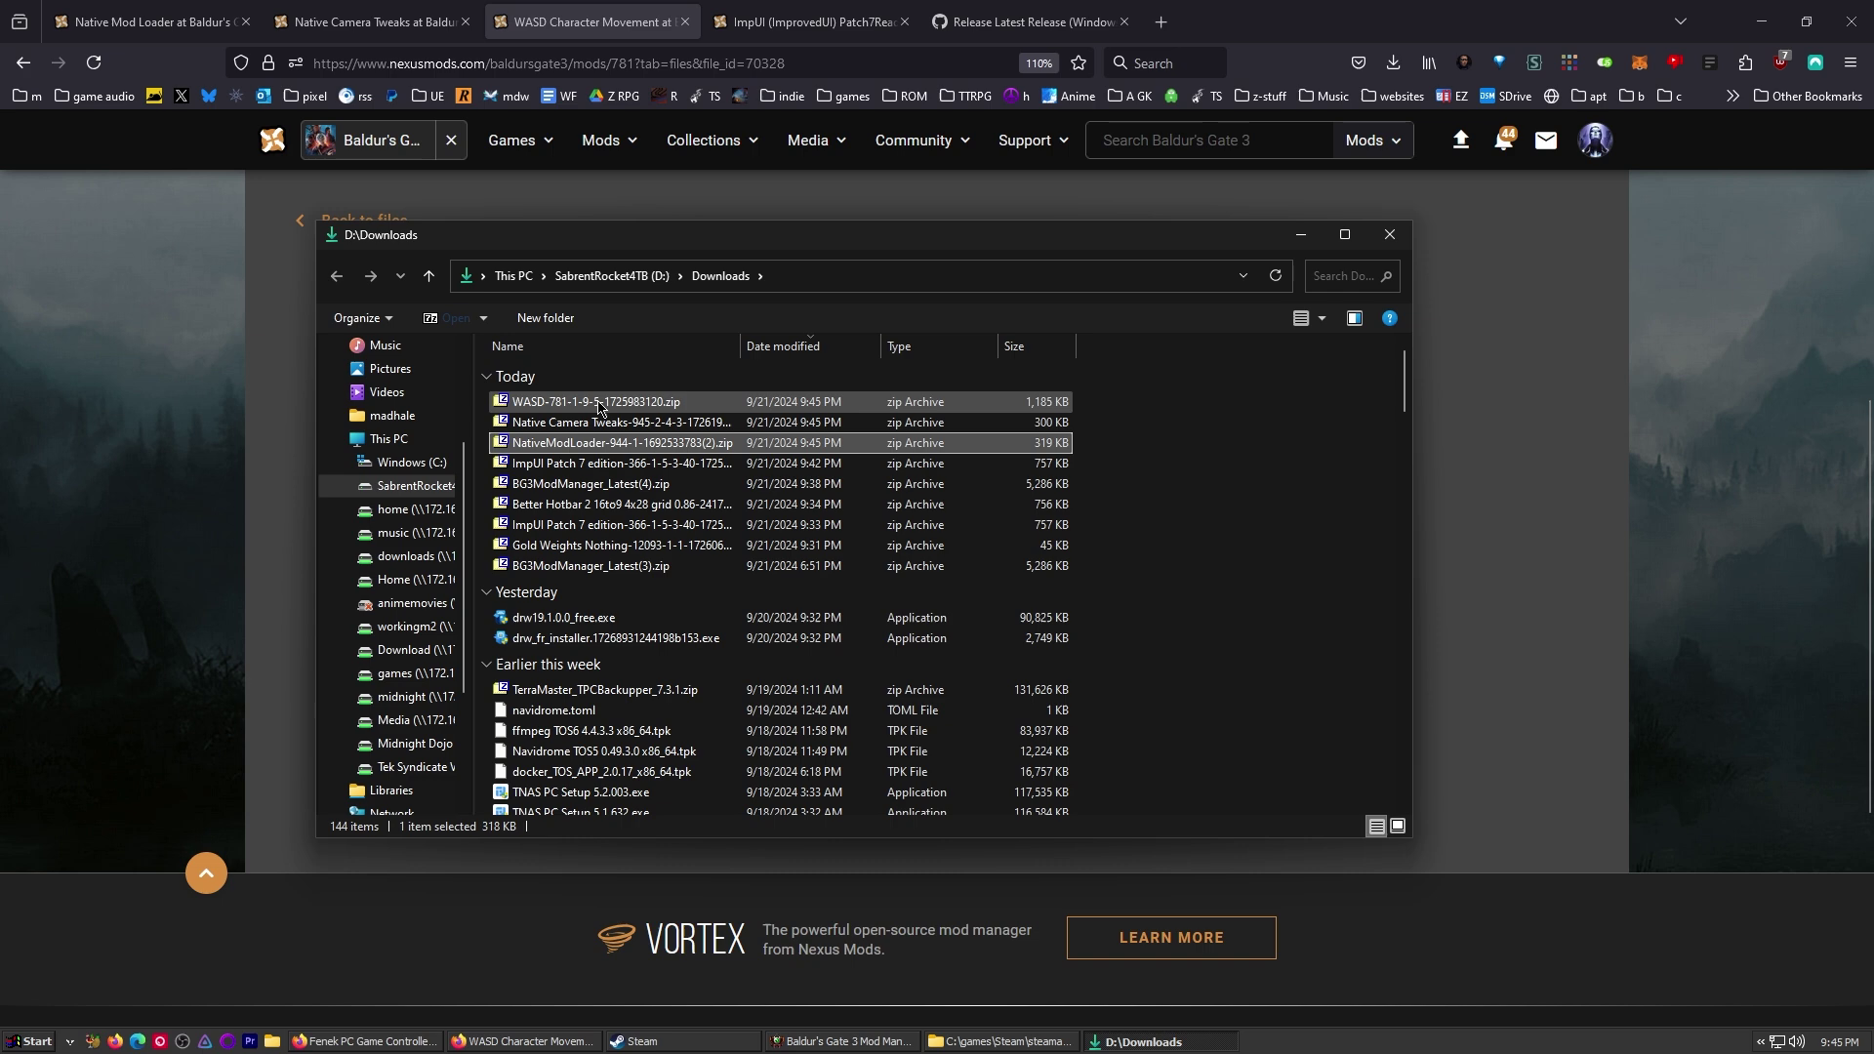
double_click(601, 445)
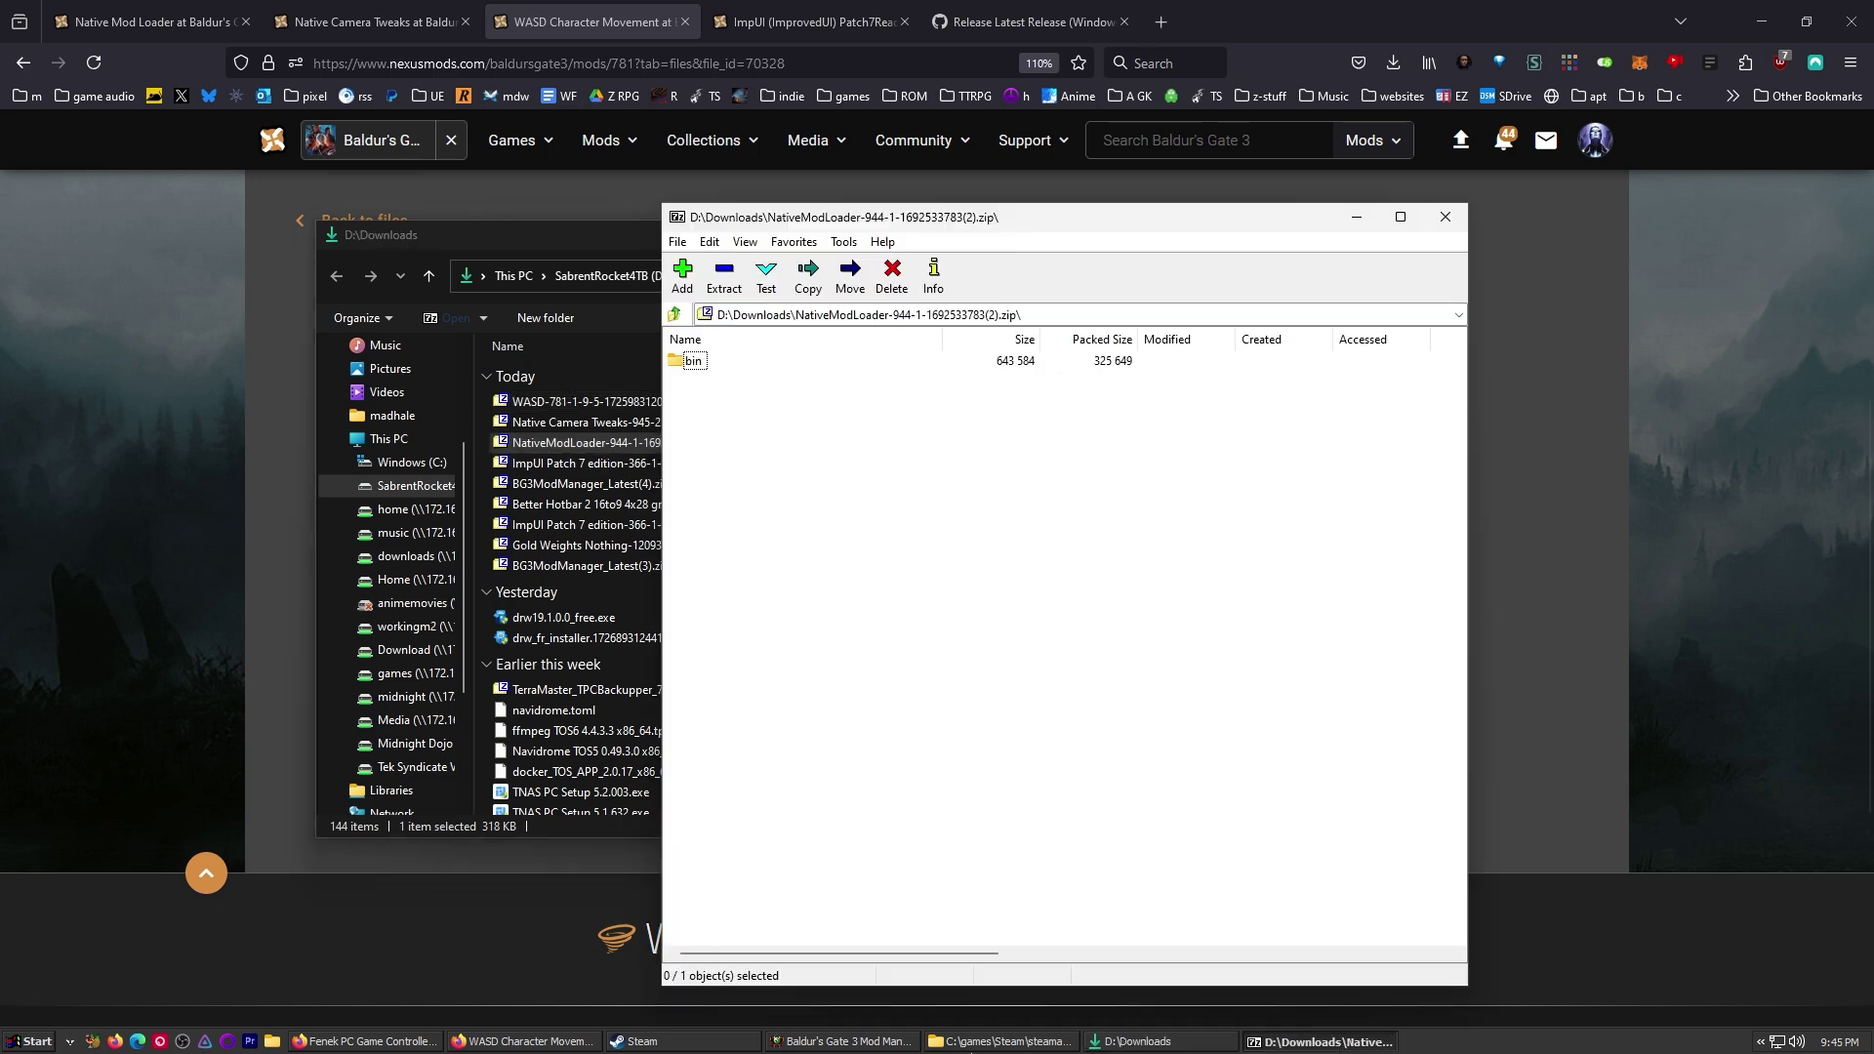
left_click(1003, 1042)
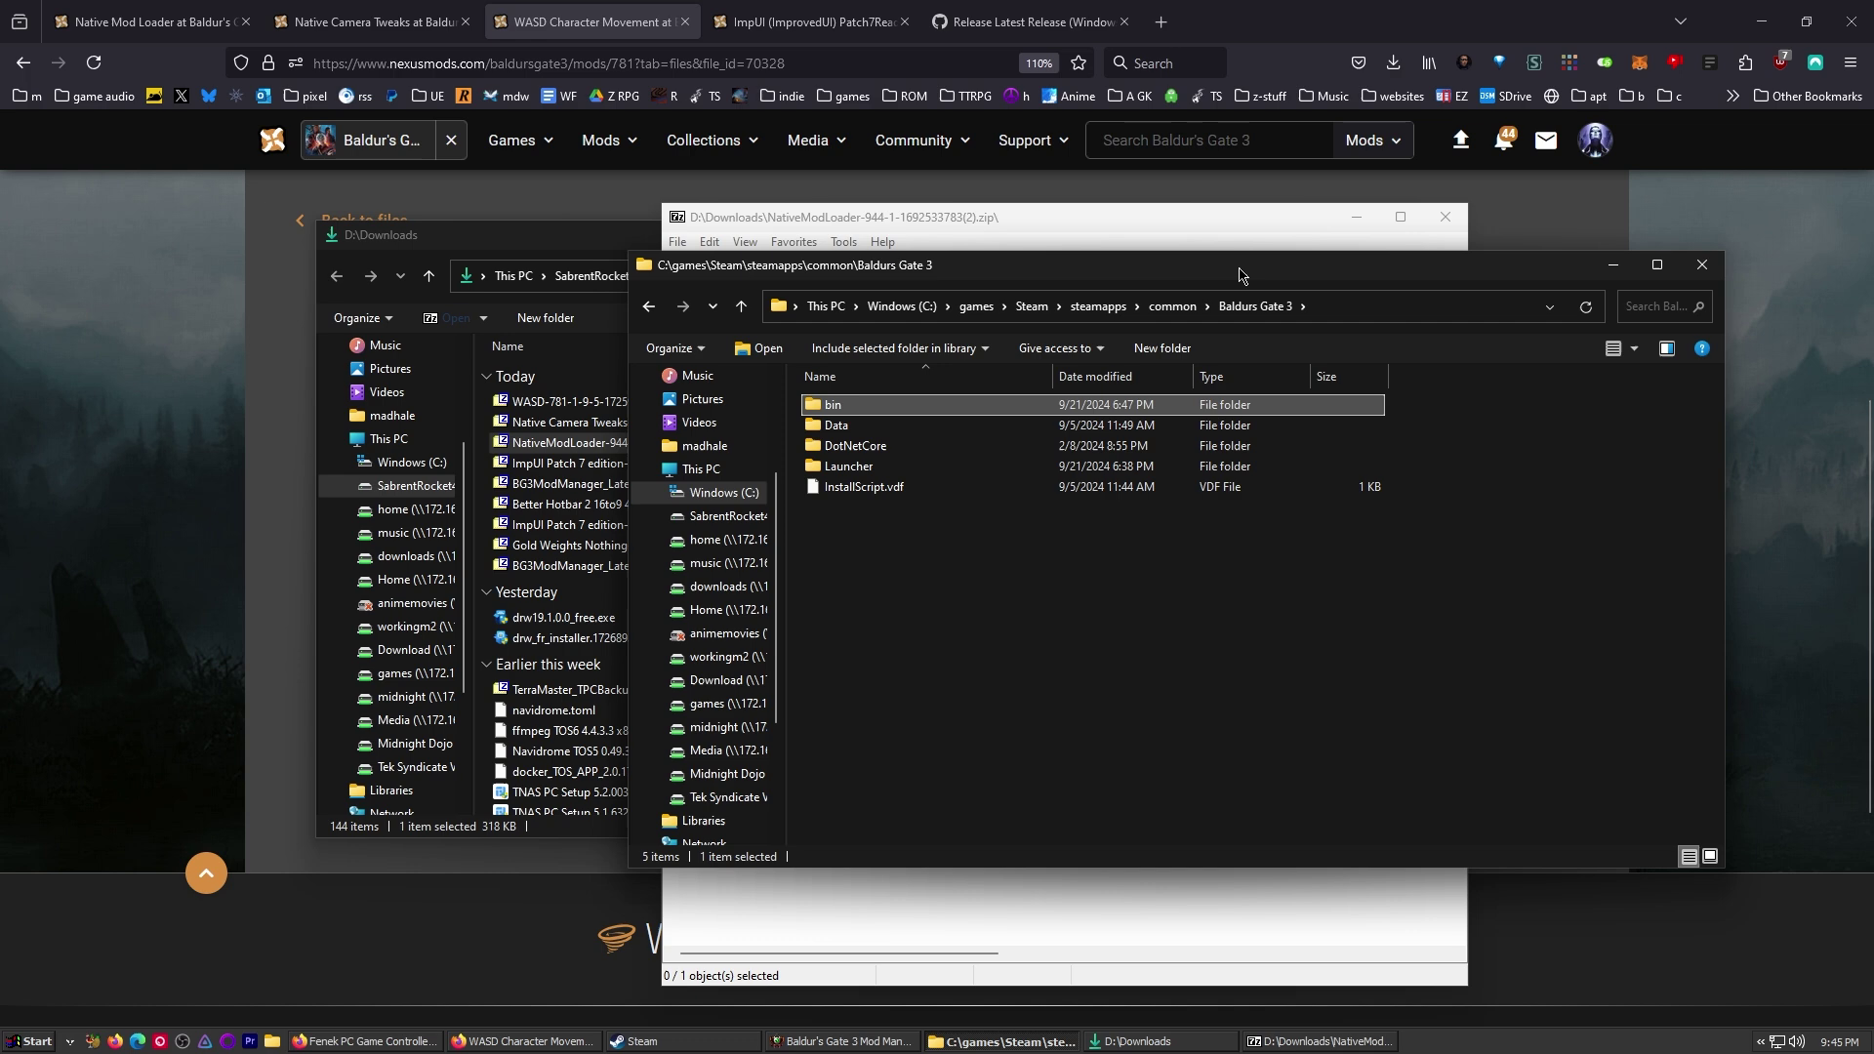
left_click_drag(1240, 274, 1357, 291)
left_click(678, 364)
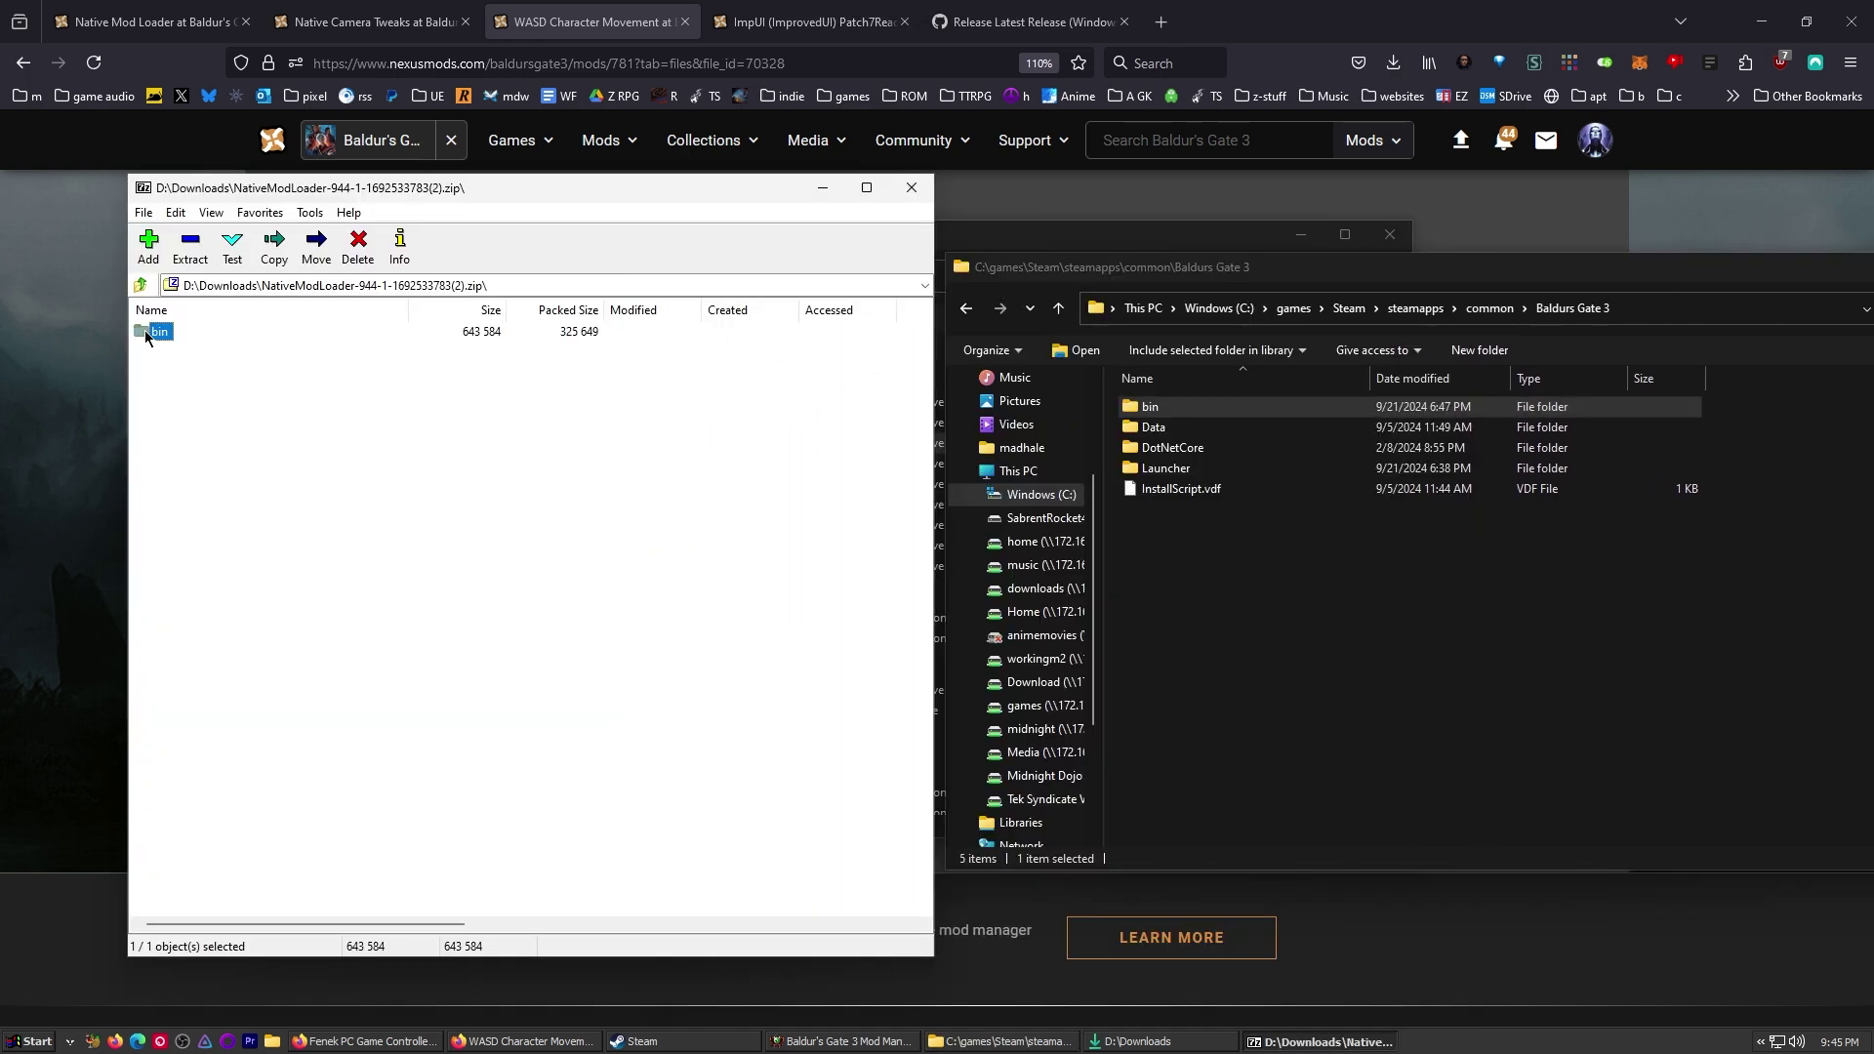
left_click_drag(1357, 563, 1354, 563)
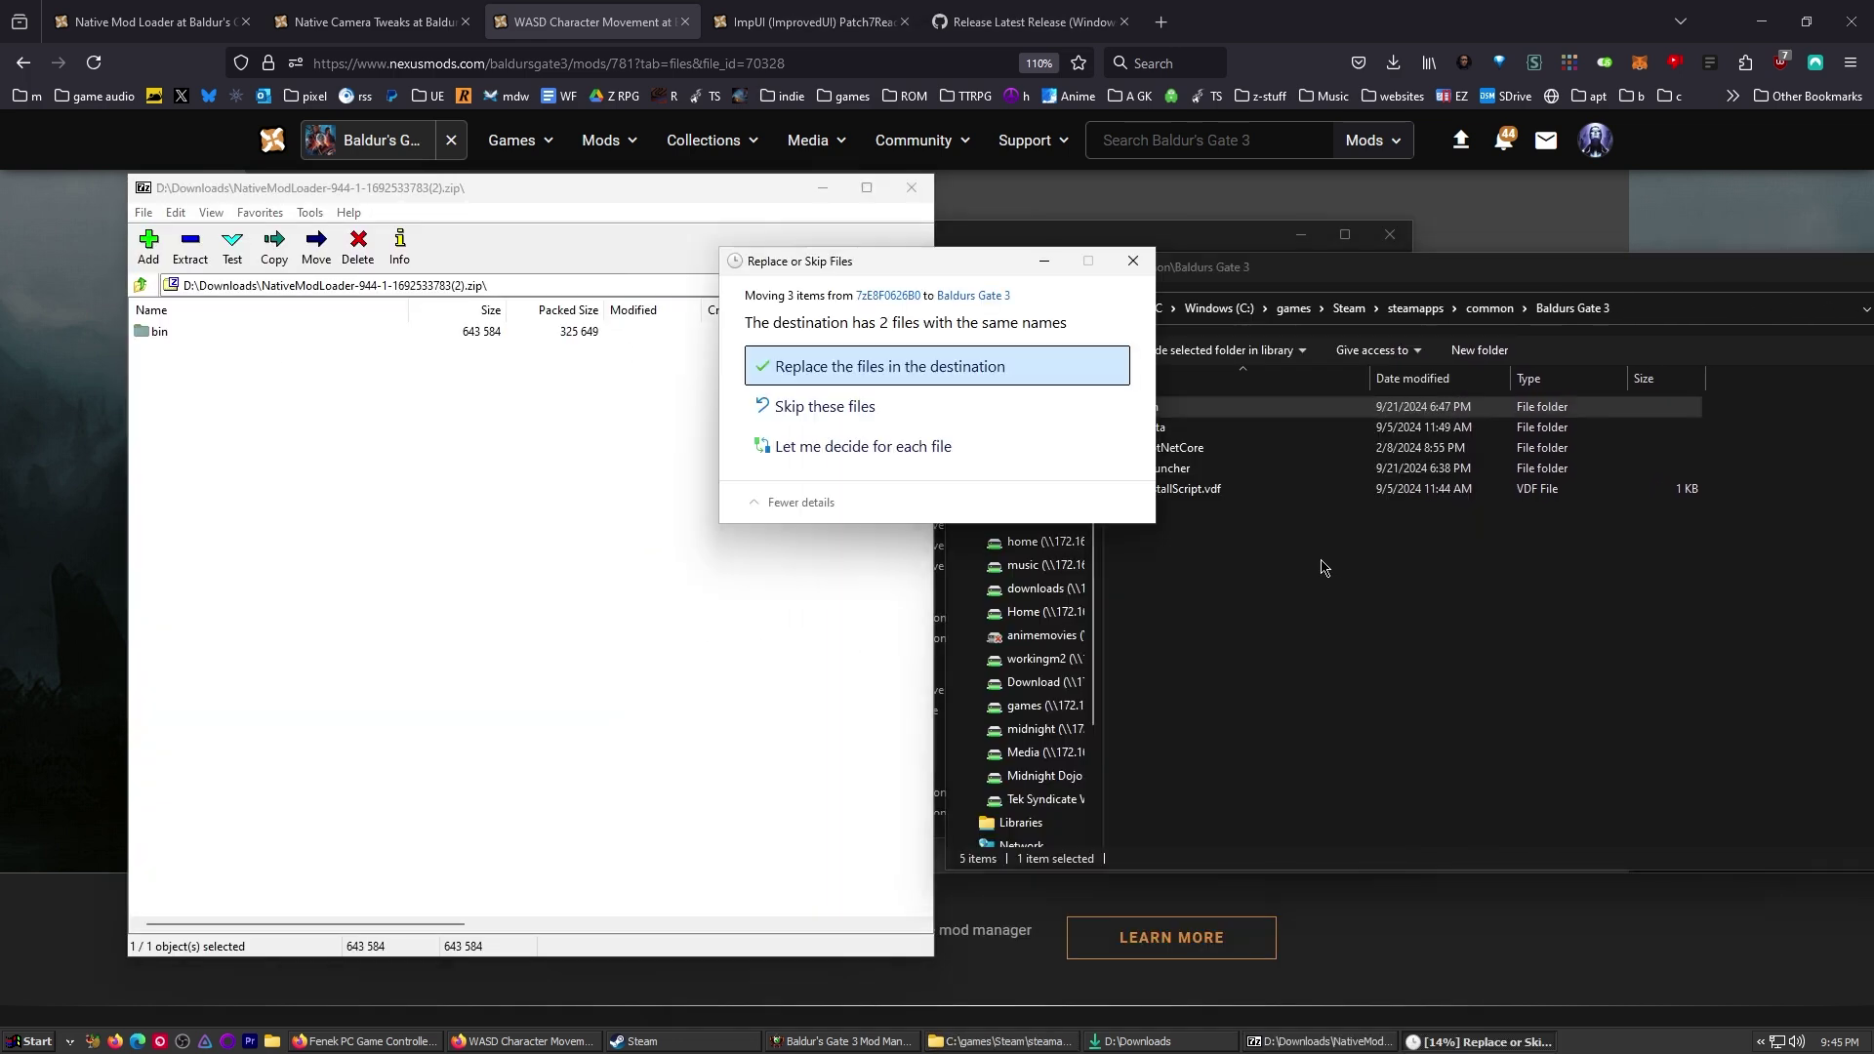
left_click(864, 364)
left_click(912, 187)
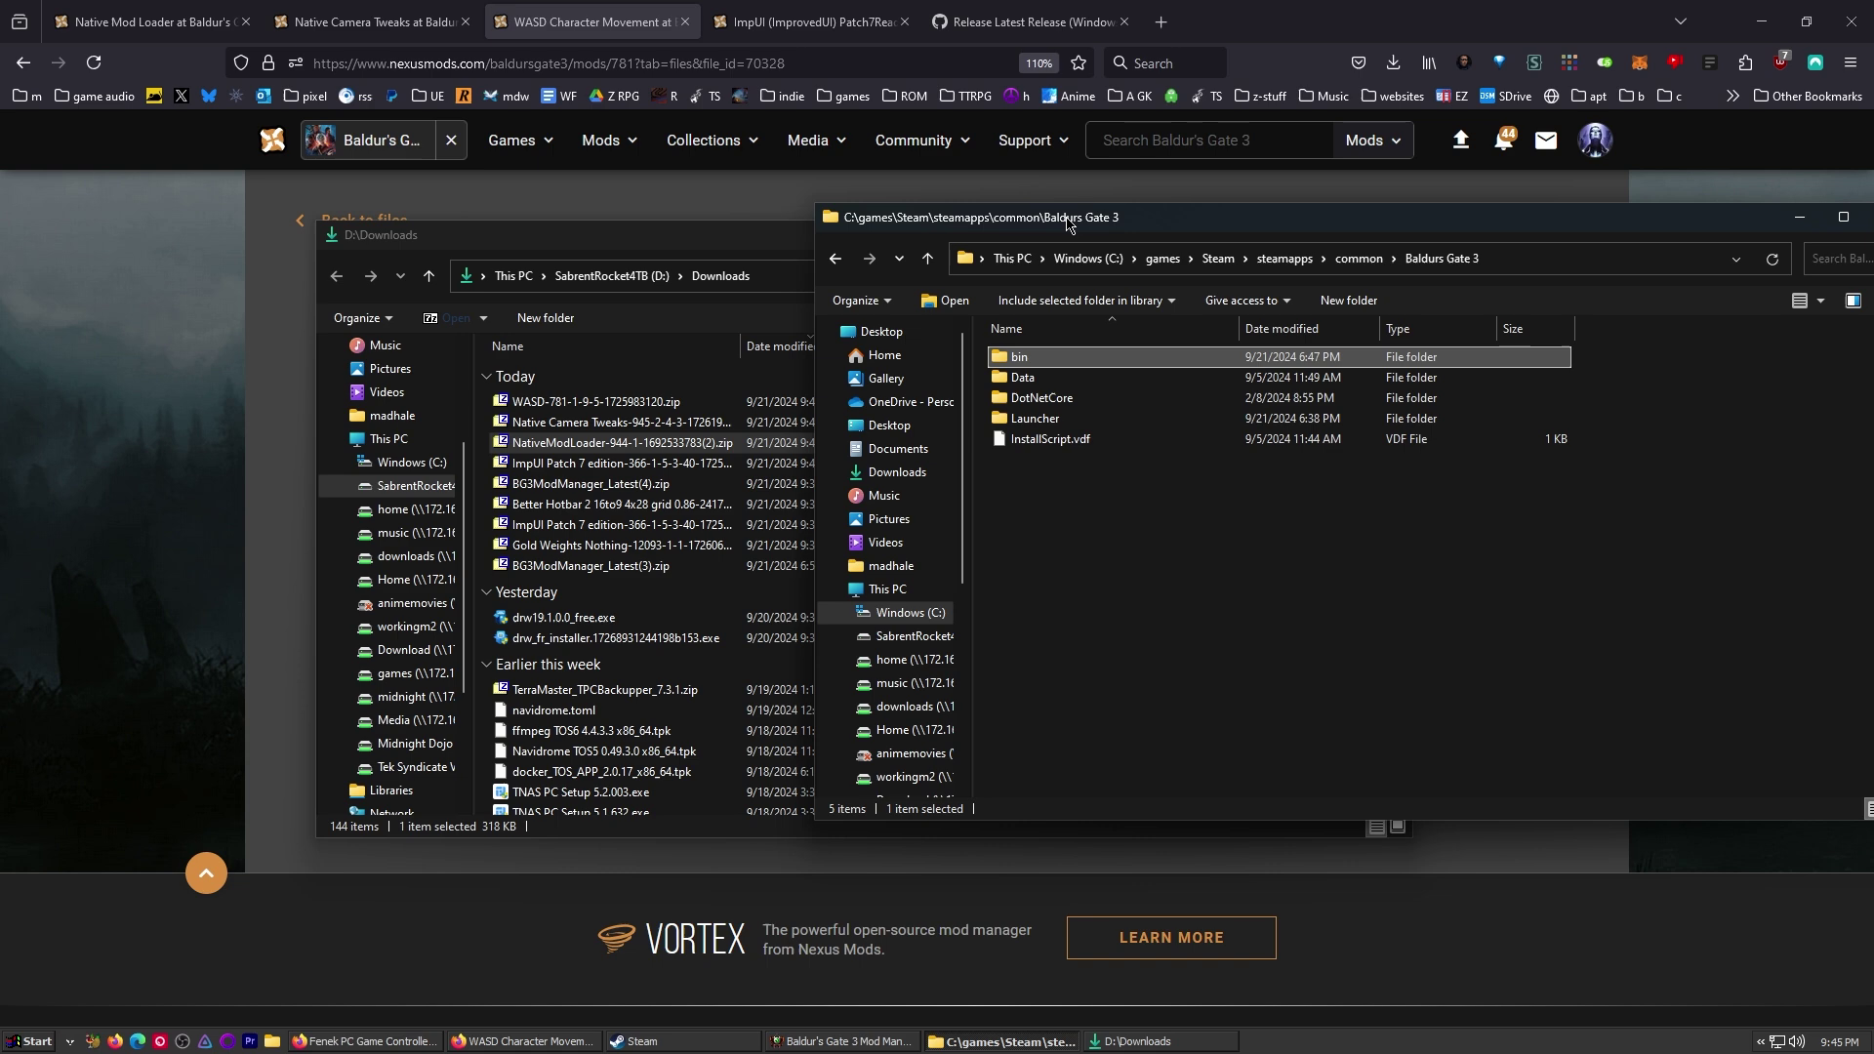
- Arrange the Downloads and game folders side by side, then extract the Native Camera Tweaks archive's bin folder into Baldurs Gate 3
double_click(1066, 200)
key("alt+Tab")
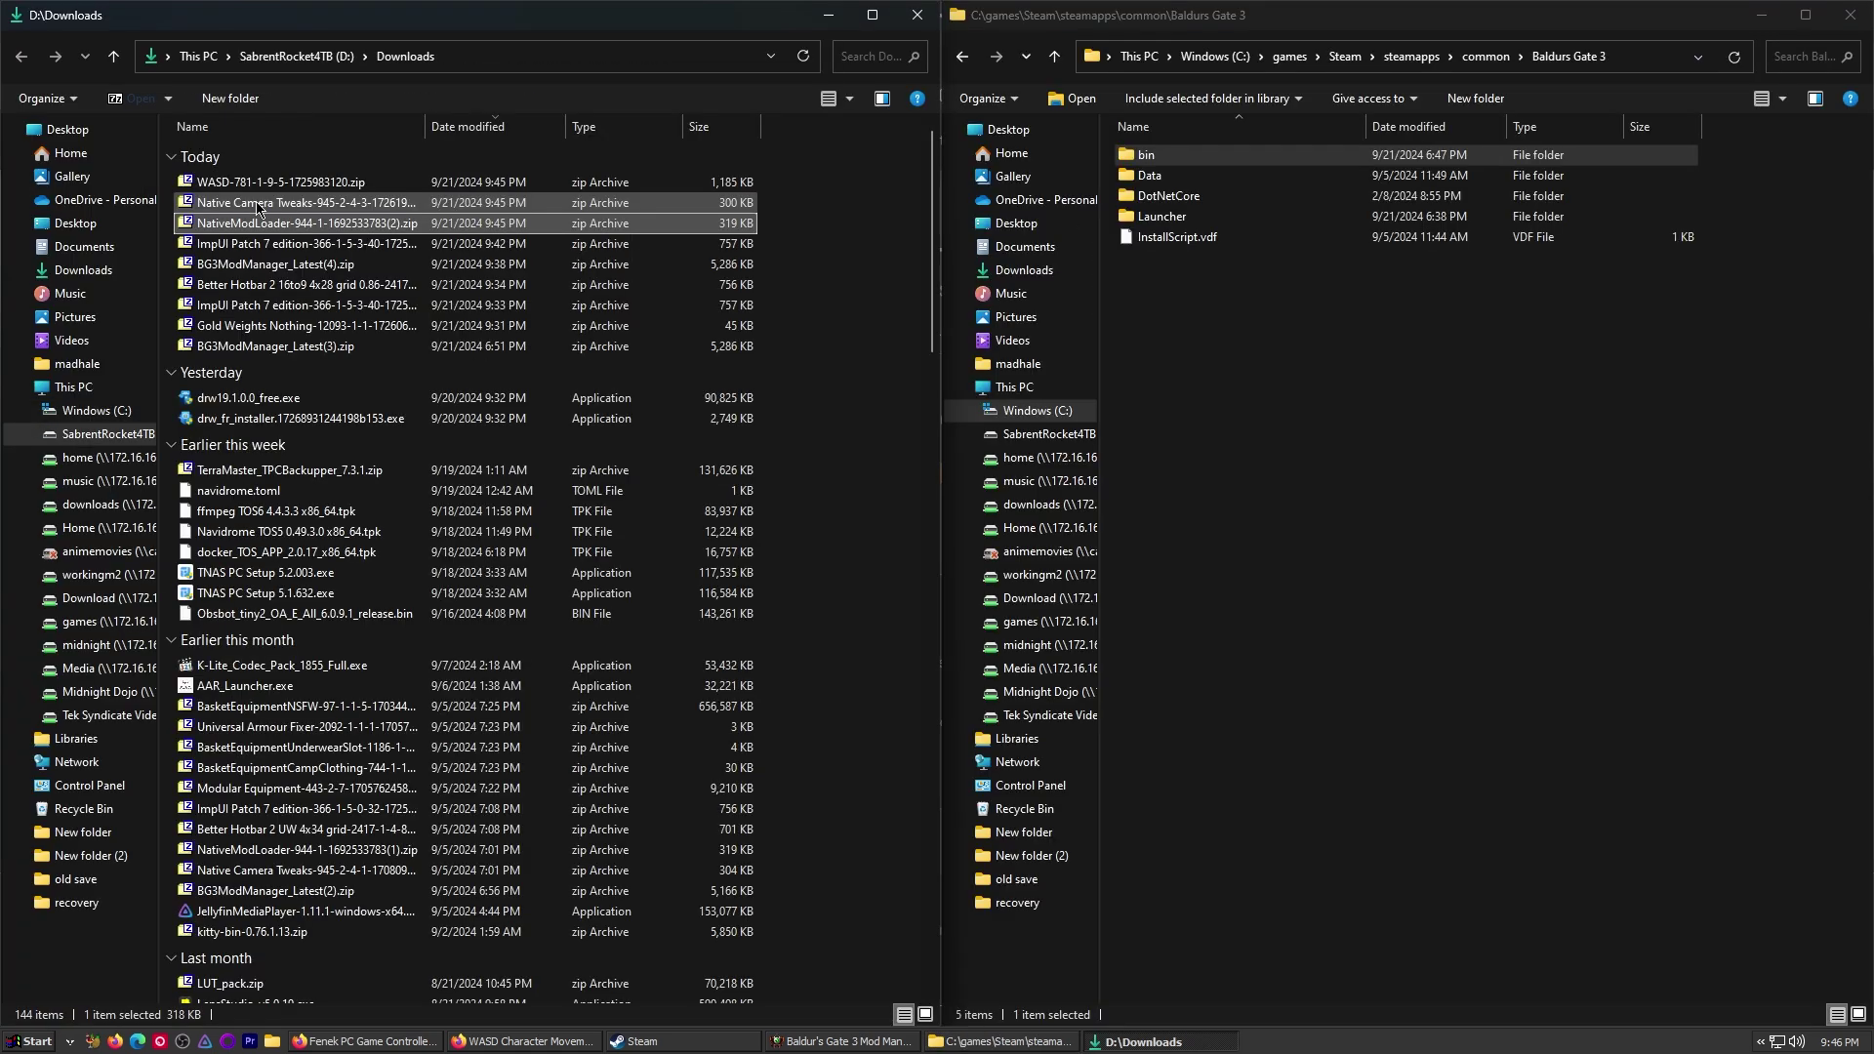
double_click(259, 203)
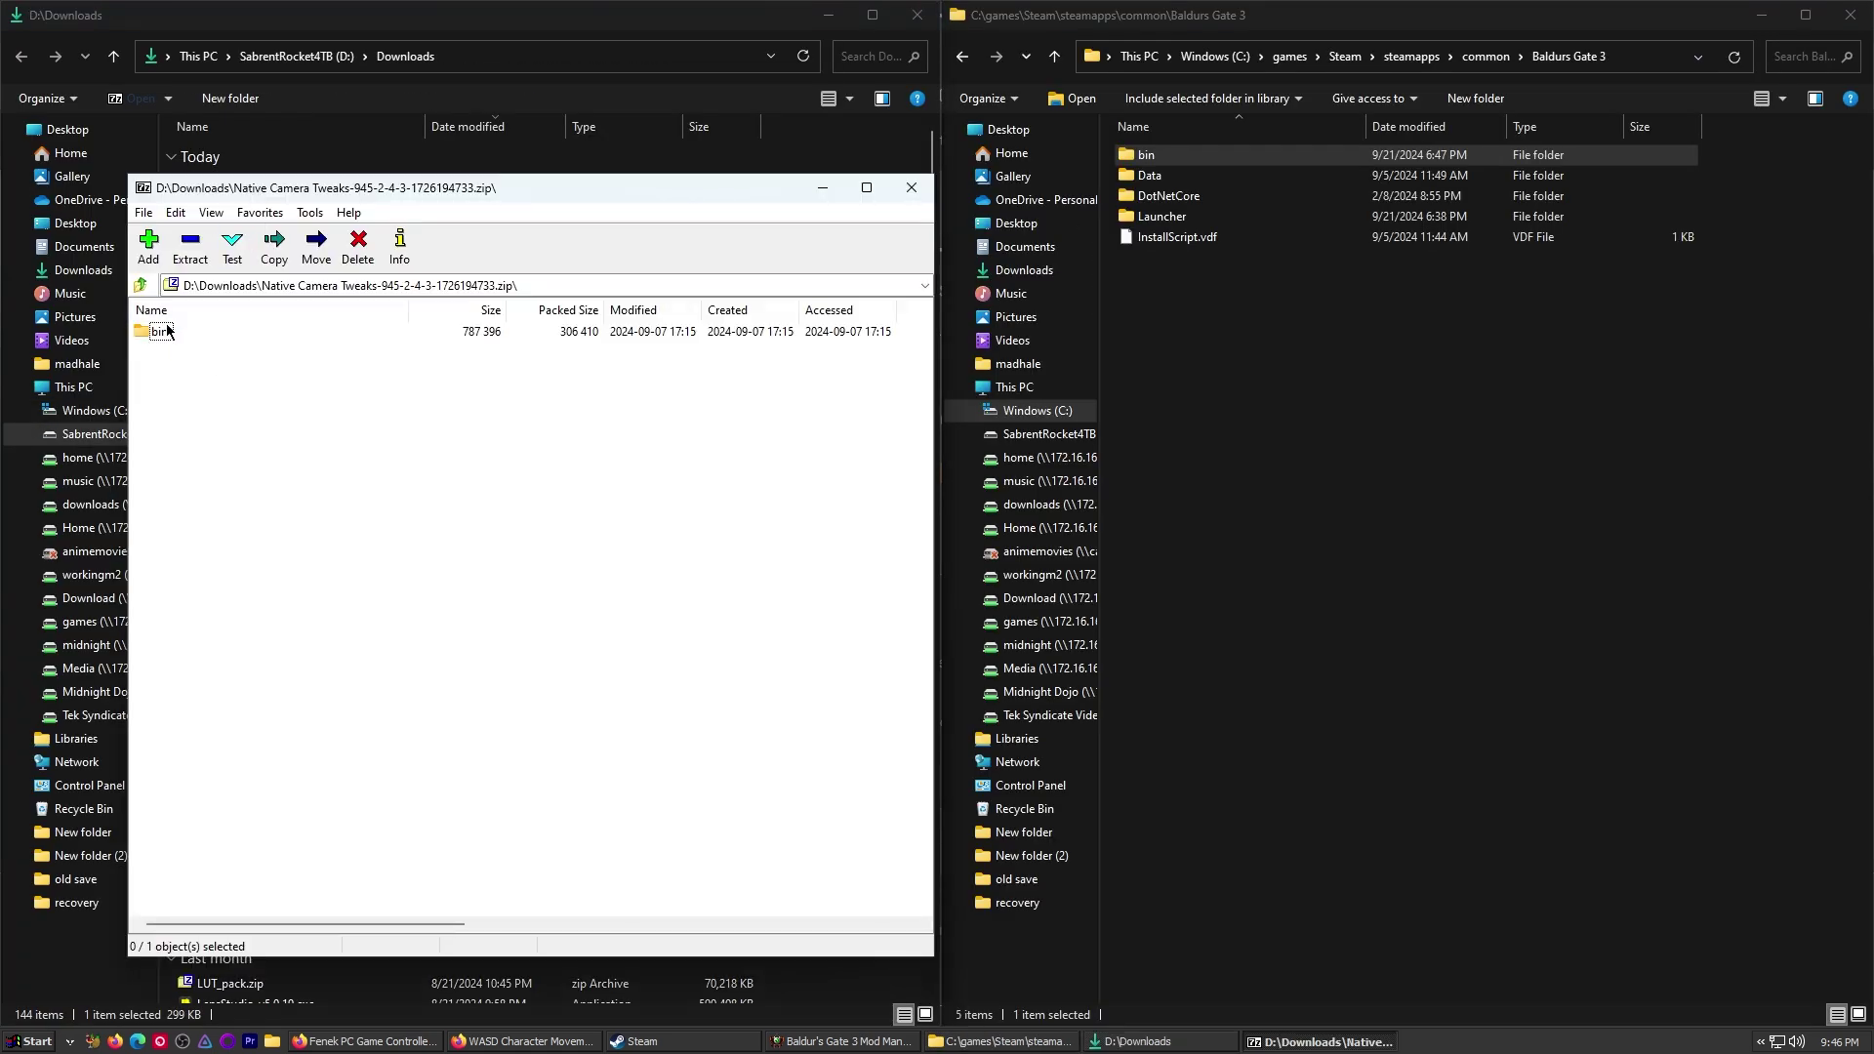
left_click_drag(156, 332, 1454, 408)
- Extract the bin folder from the WASD-781-1-9-5 archive into the Baldurs Gate 3 game folder
double_click(259, 180)
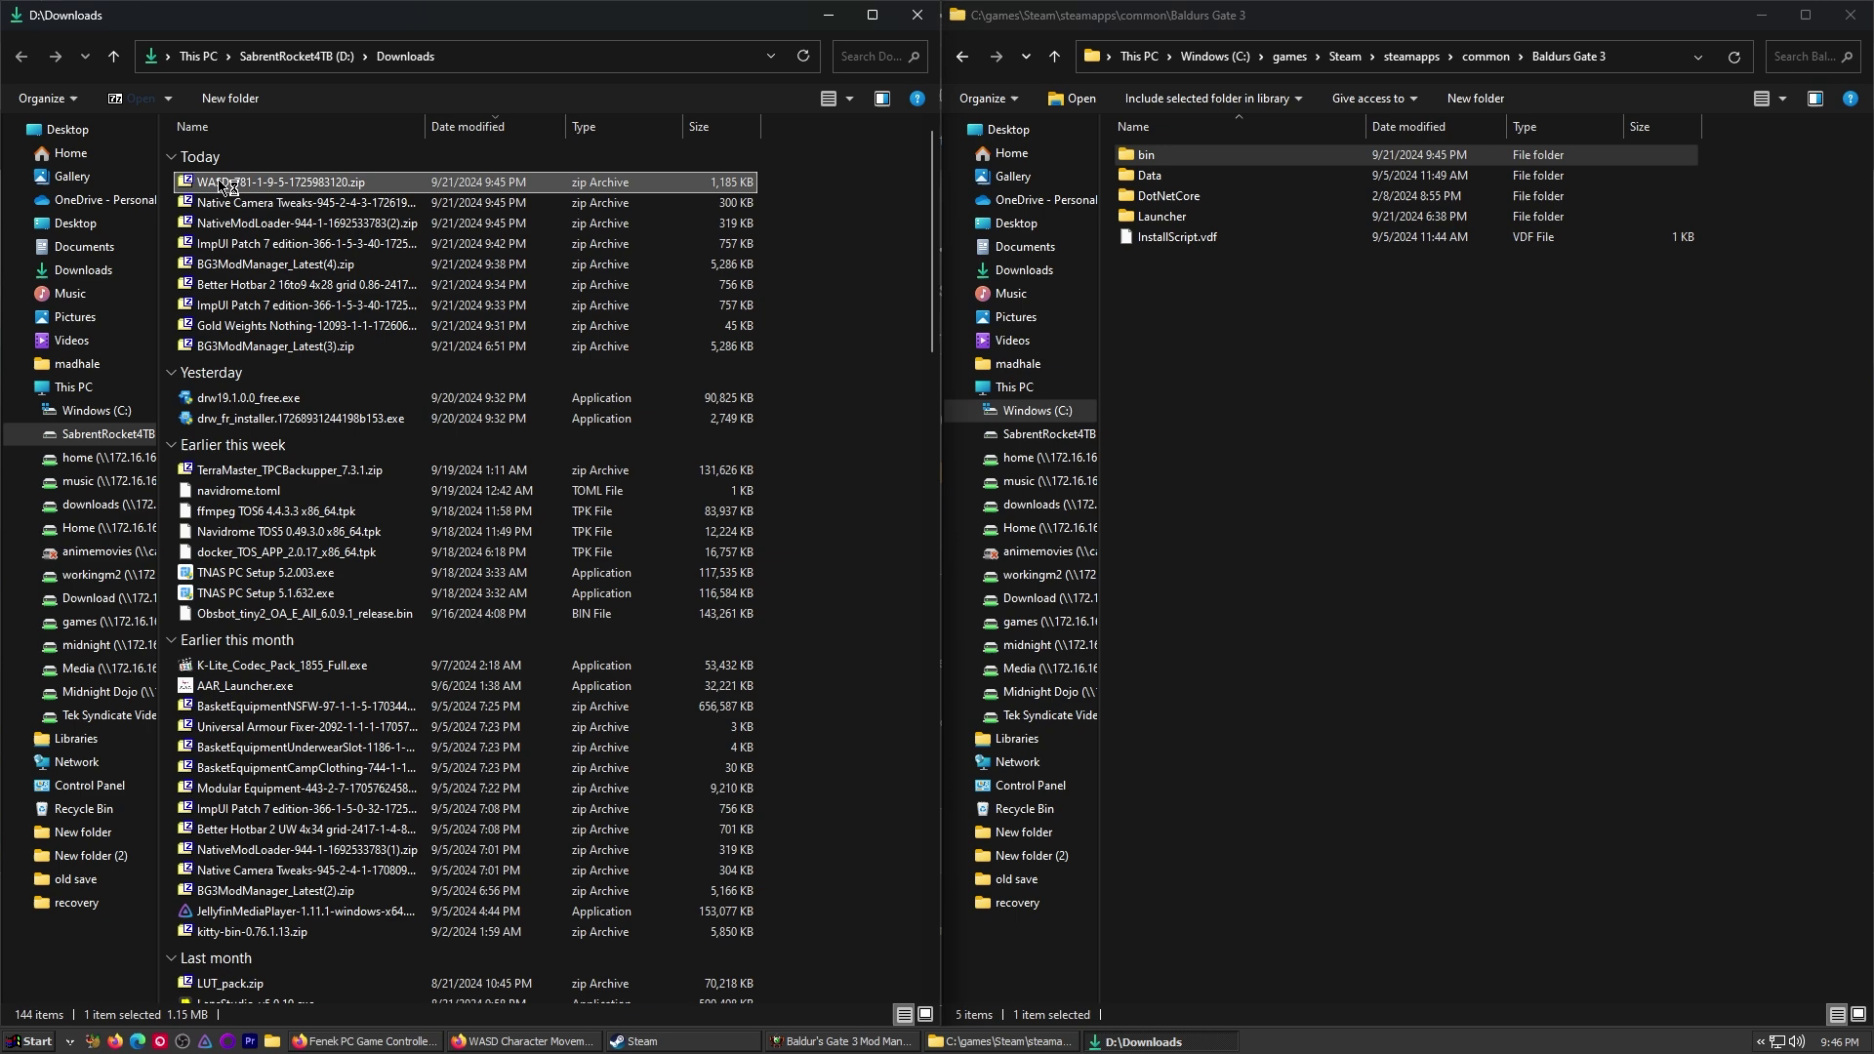
left_click_drag(156, 332, 1351, 368)
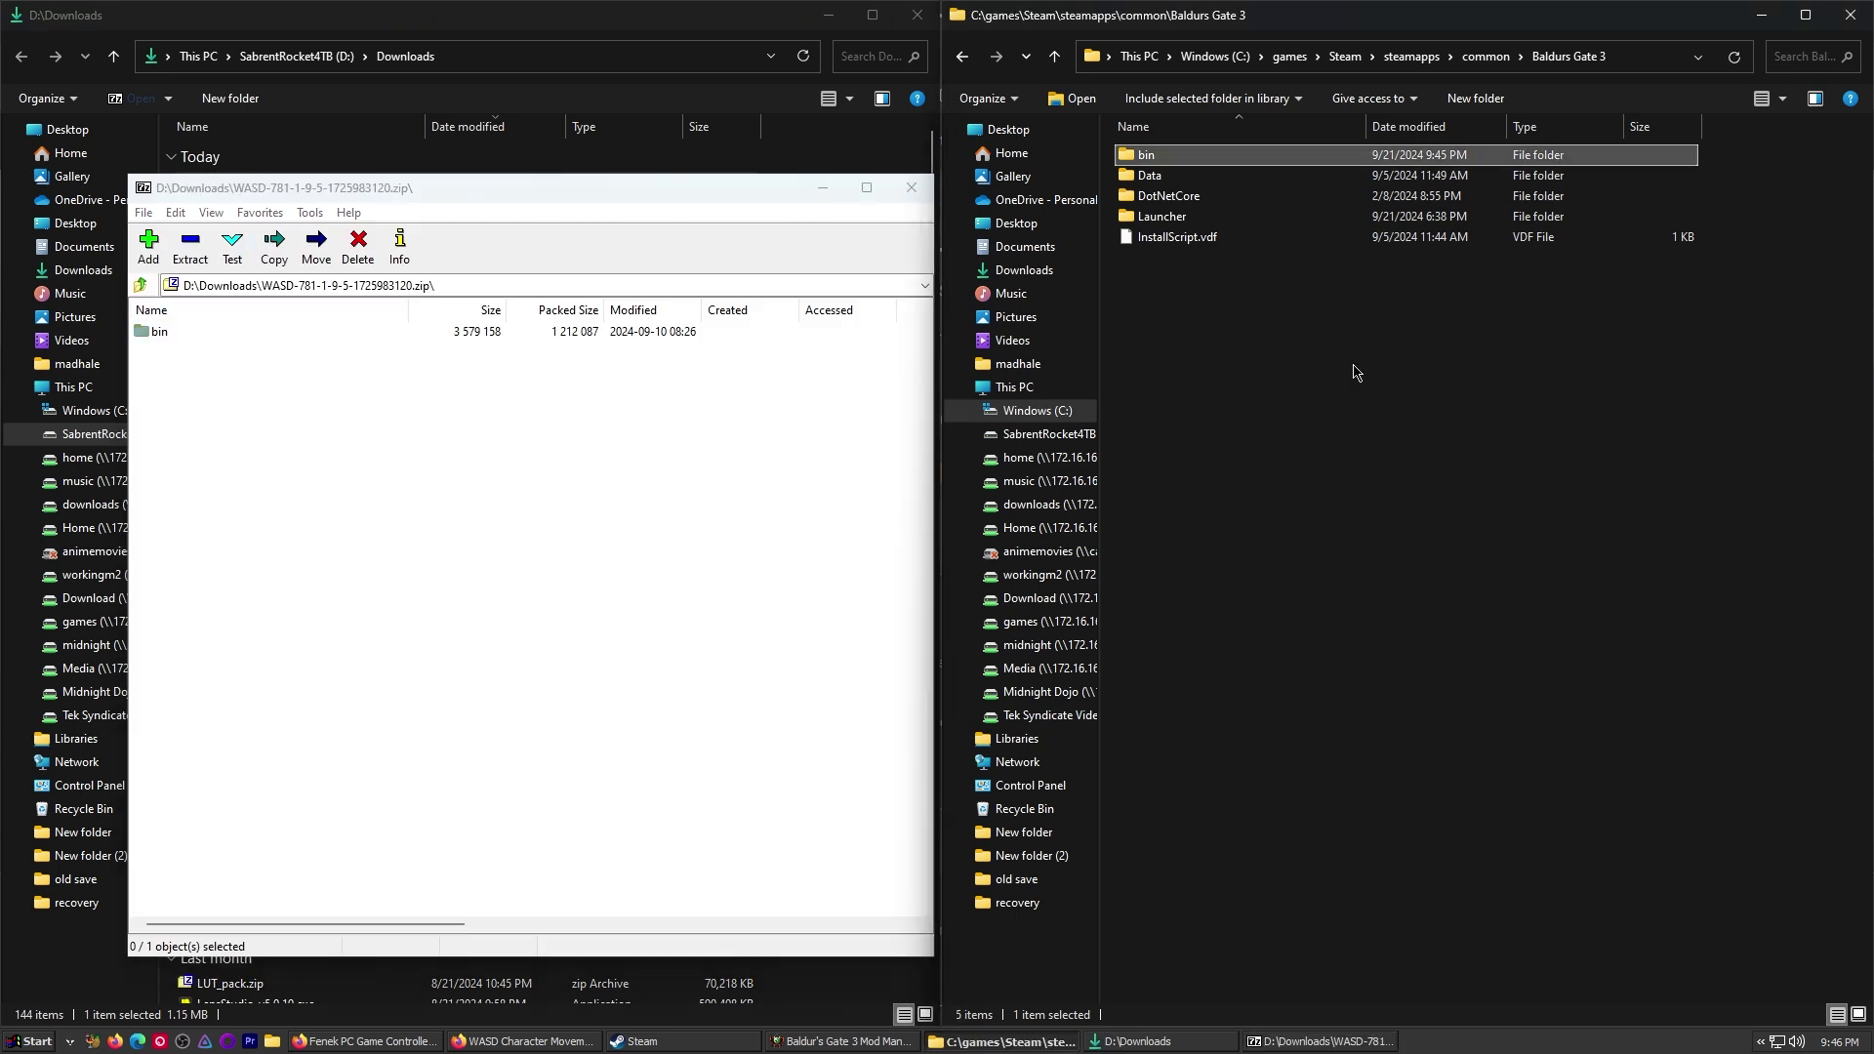
left_click(923, 401)
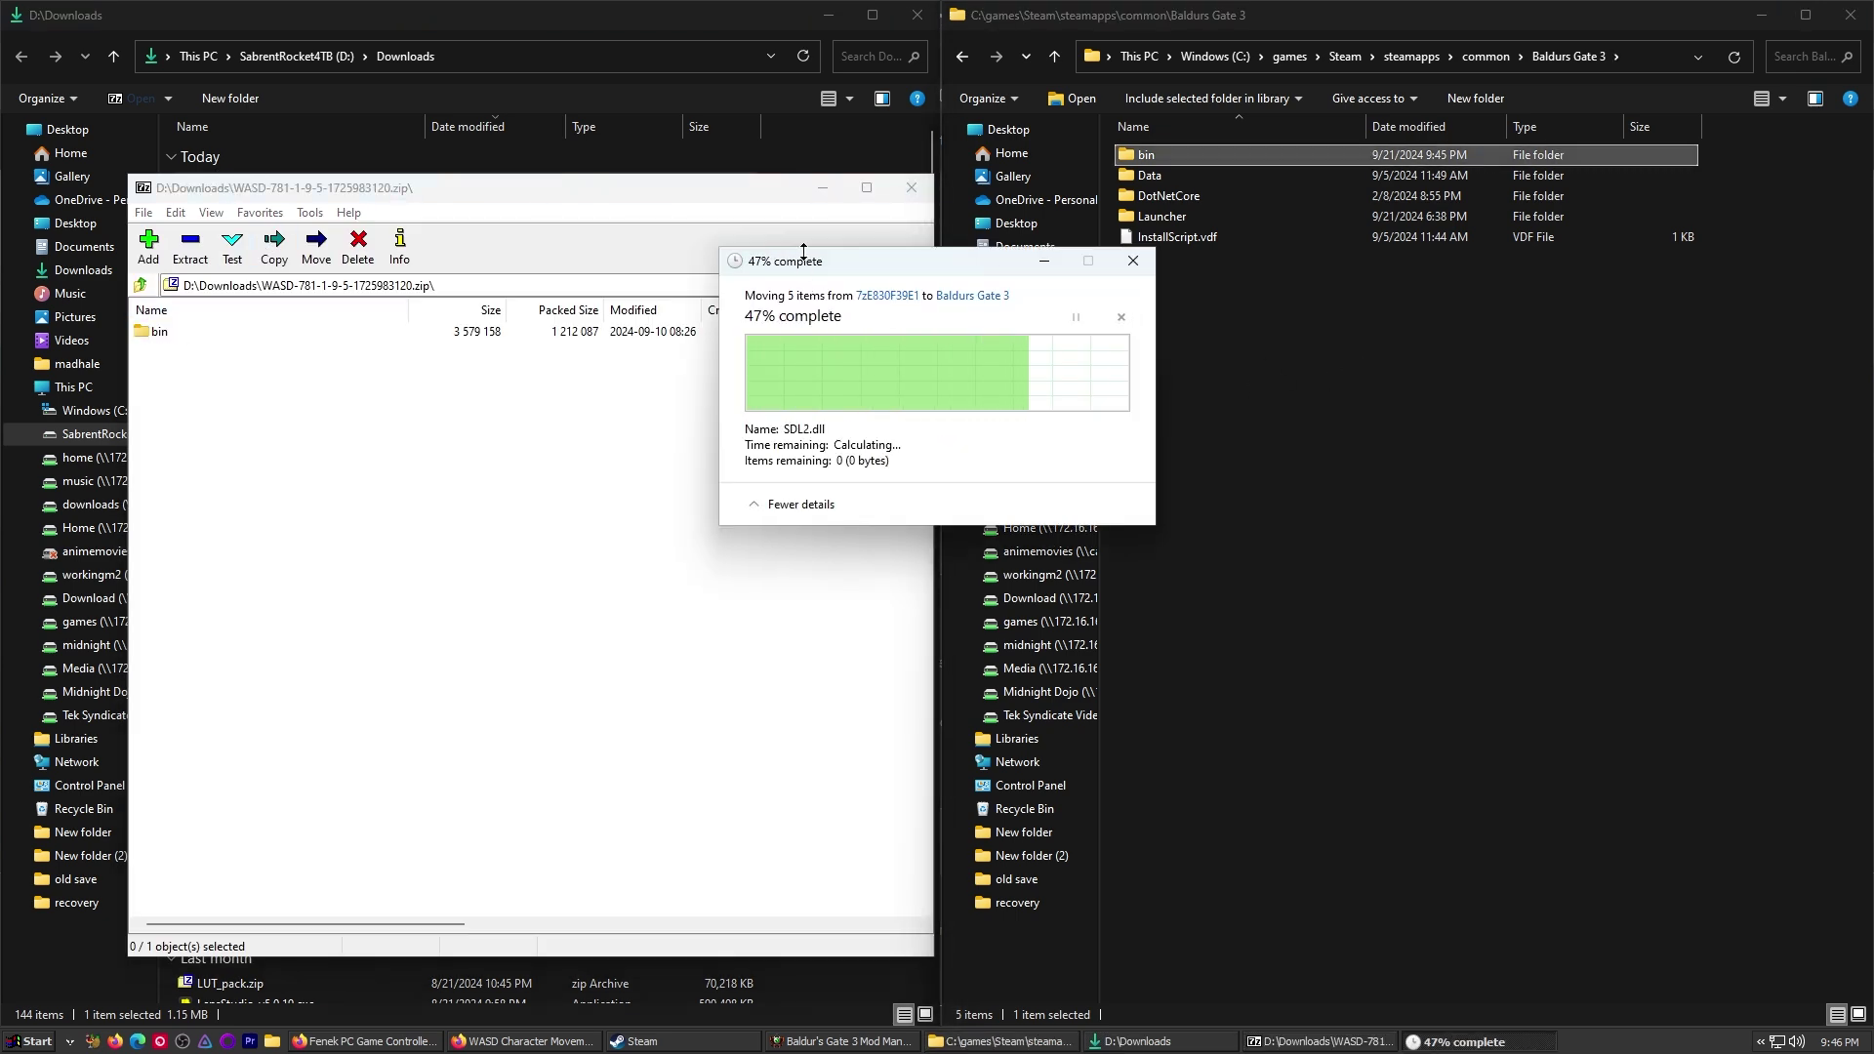
- Go to the game's bin\NativeMods folder and open BG3NativeCameraTweaks.toml in Notepad++
double_click(1146, 154)
double_click(1146, 154)
right_click(1266, 181)
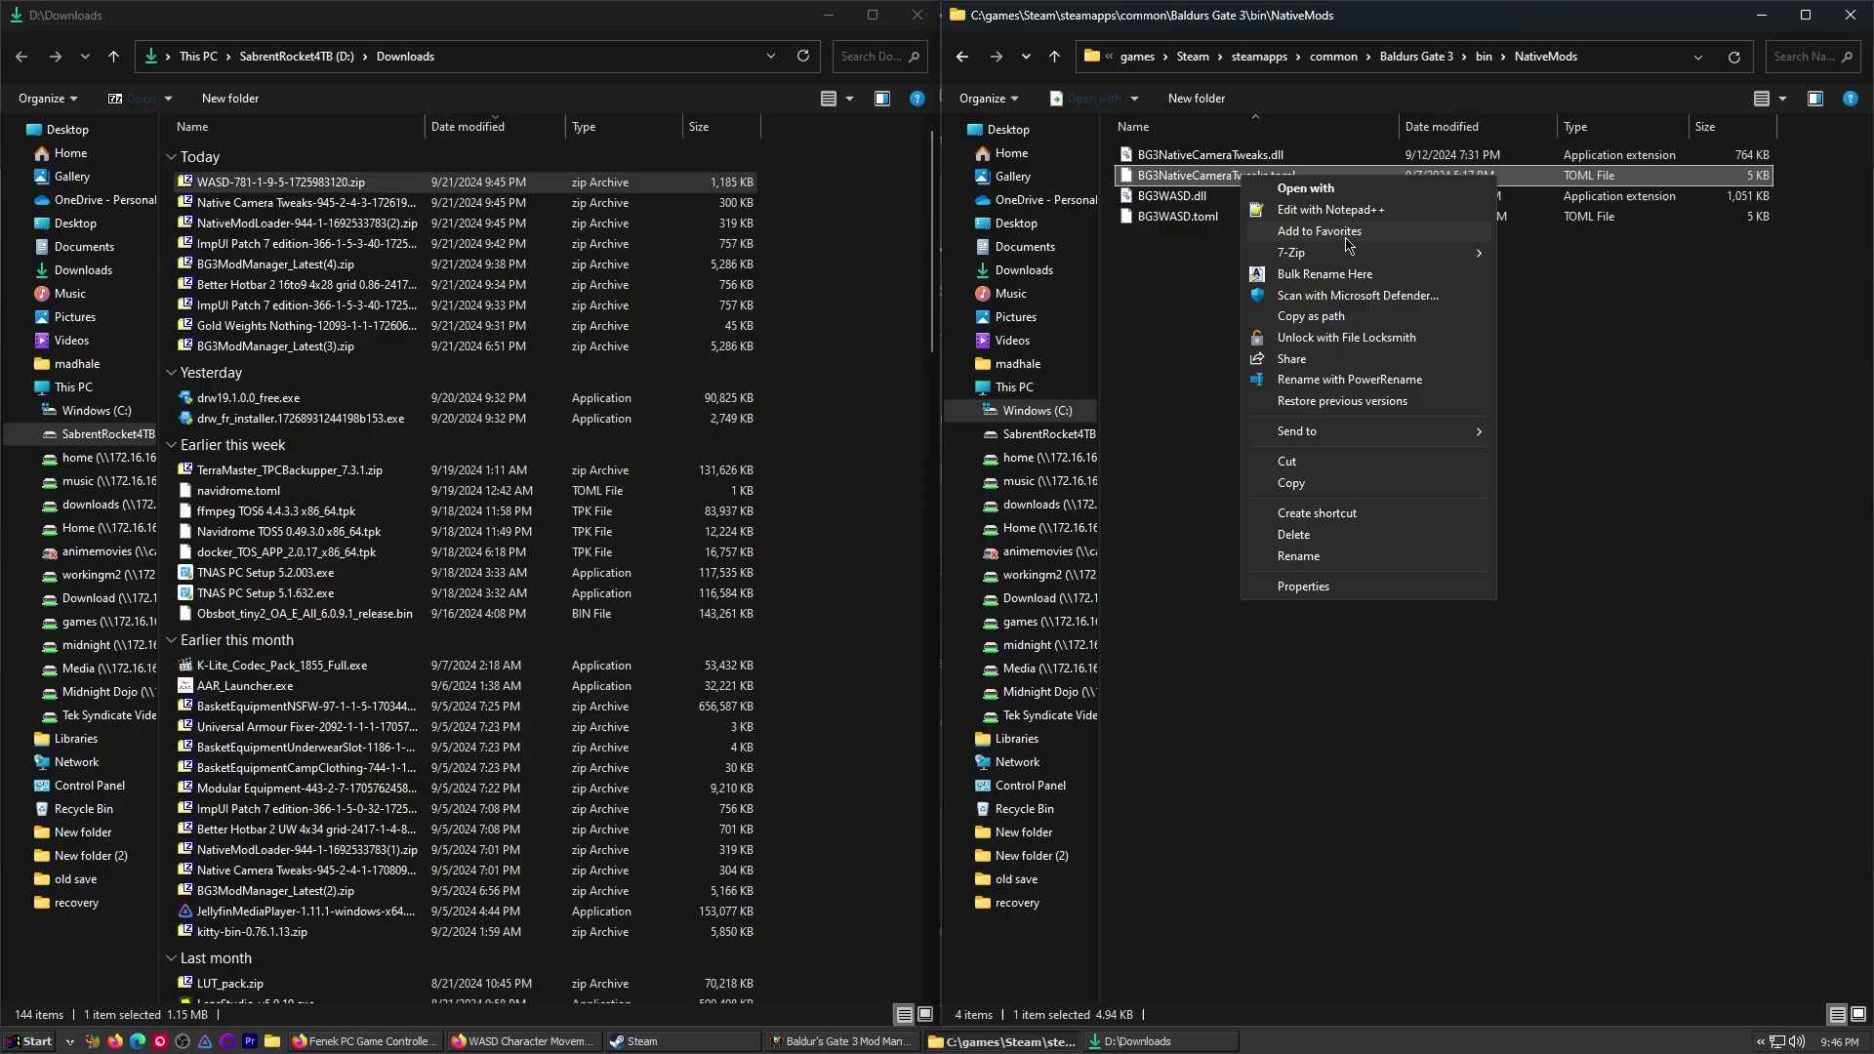
left_click(1328, 209)
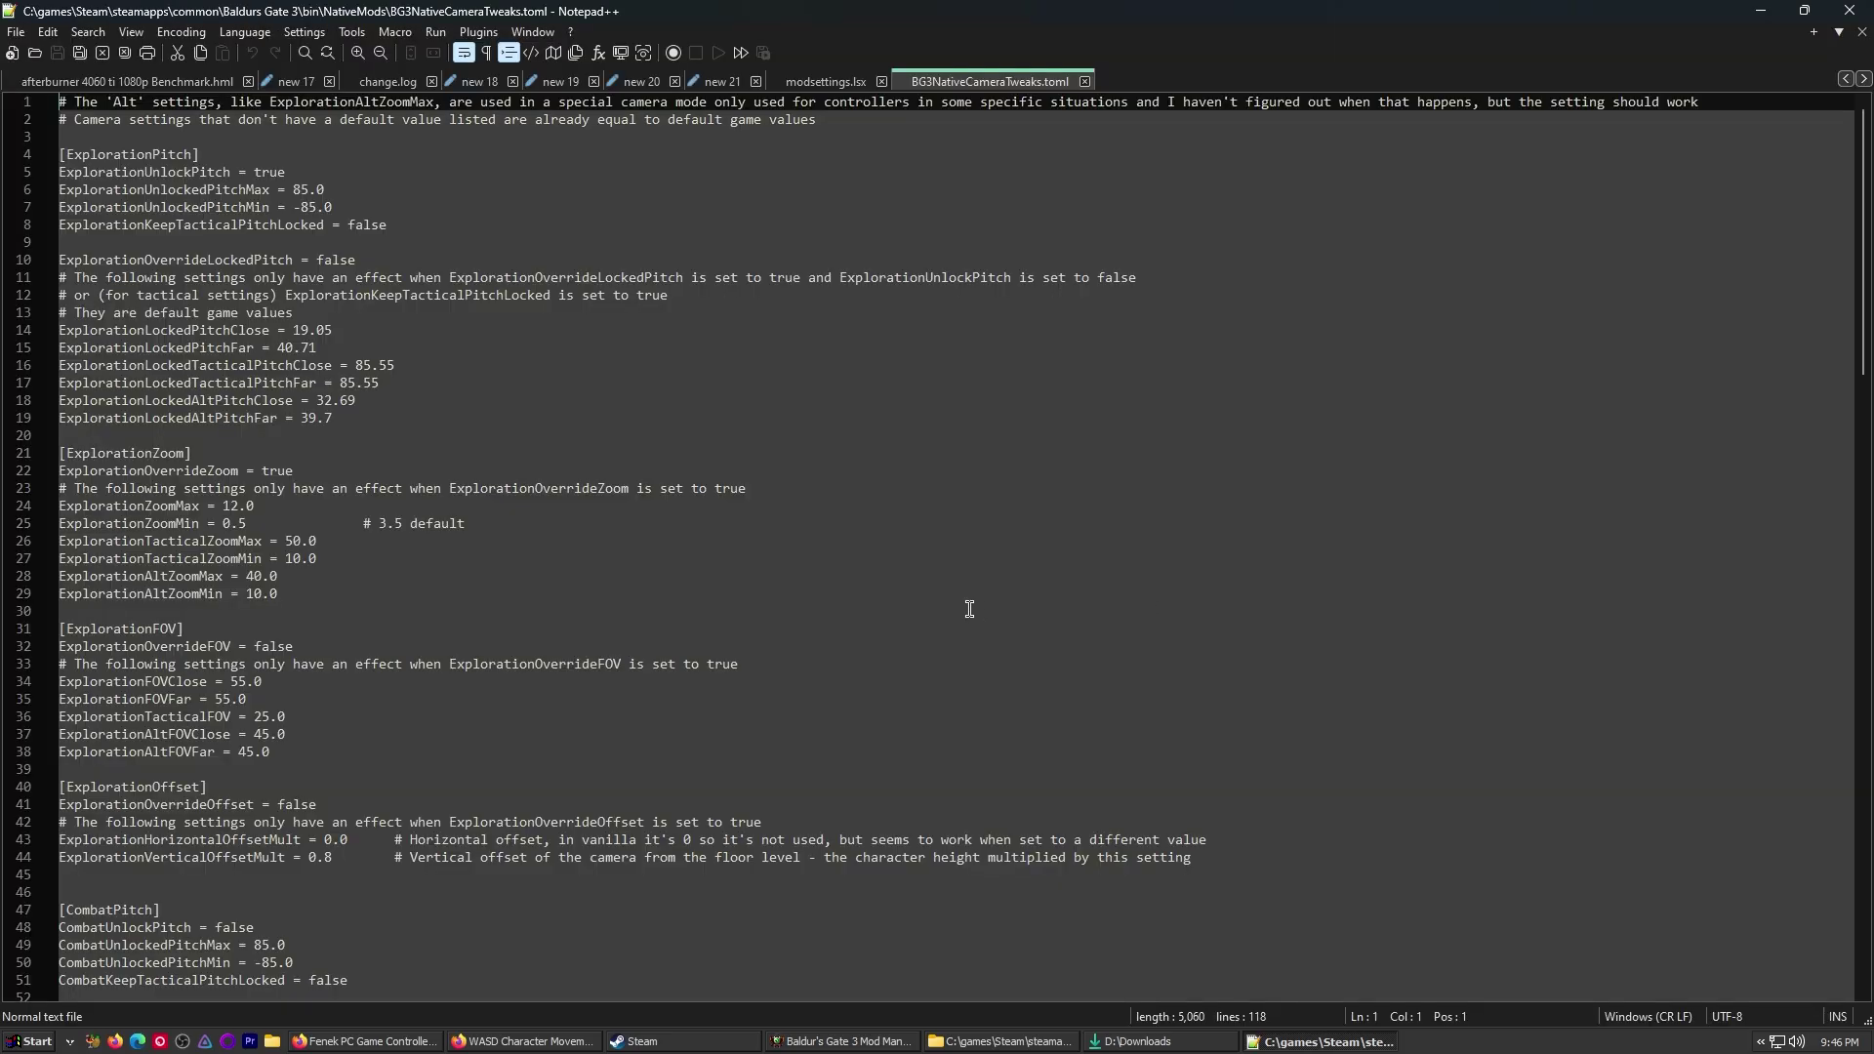
- Set KeyboardCameraRotationMult to 1.6 and MouseCameraRotationMult to 0.6 in the camera config
scroll(970, 611, "down", 20)
left_click_drag(446, 643, 418, 643)
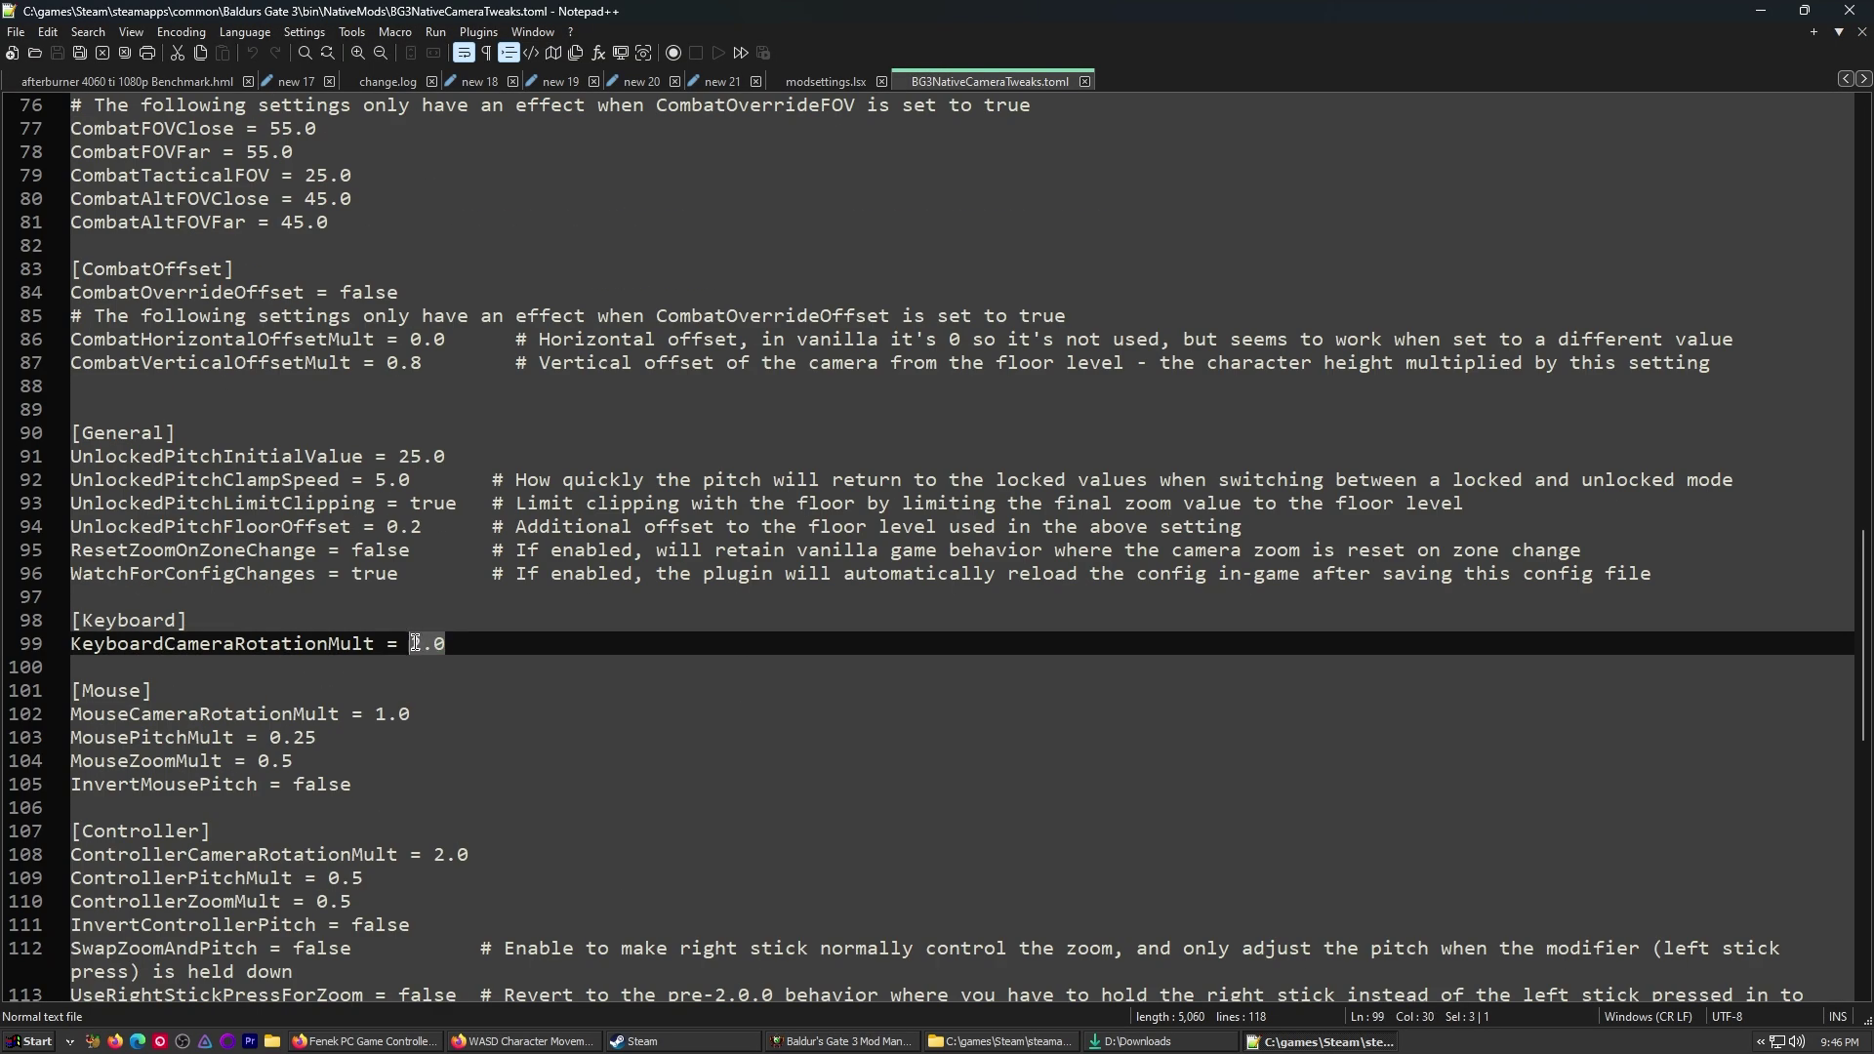
type("1")
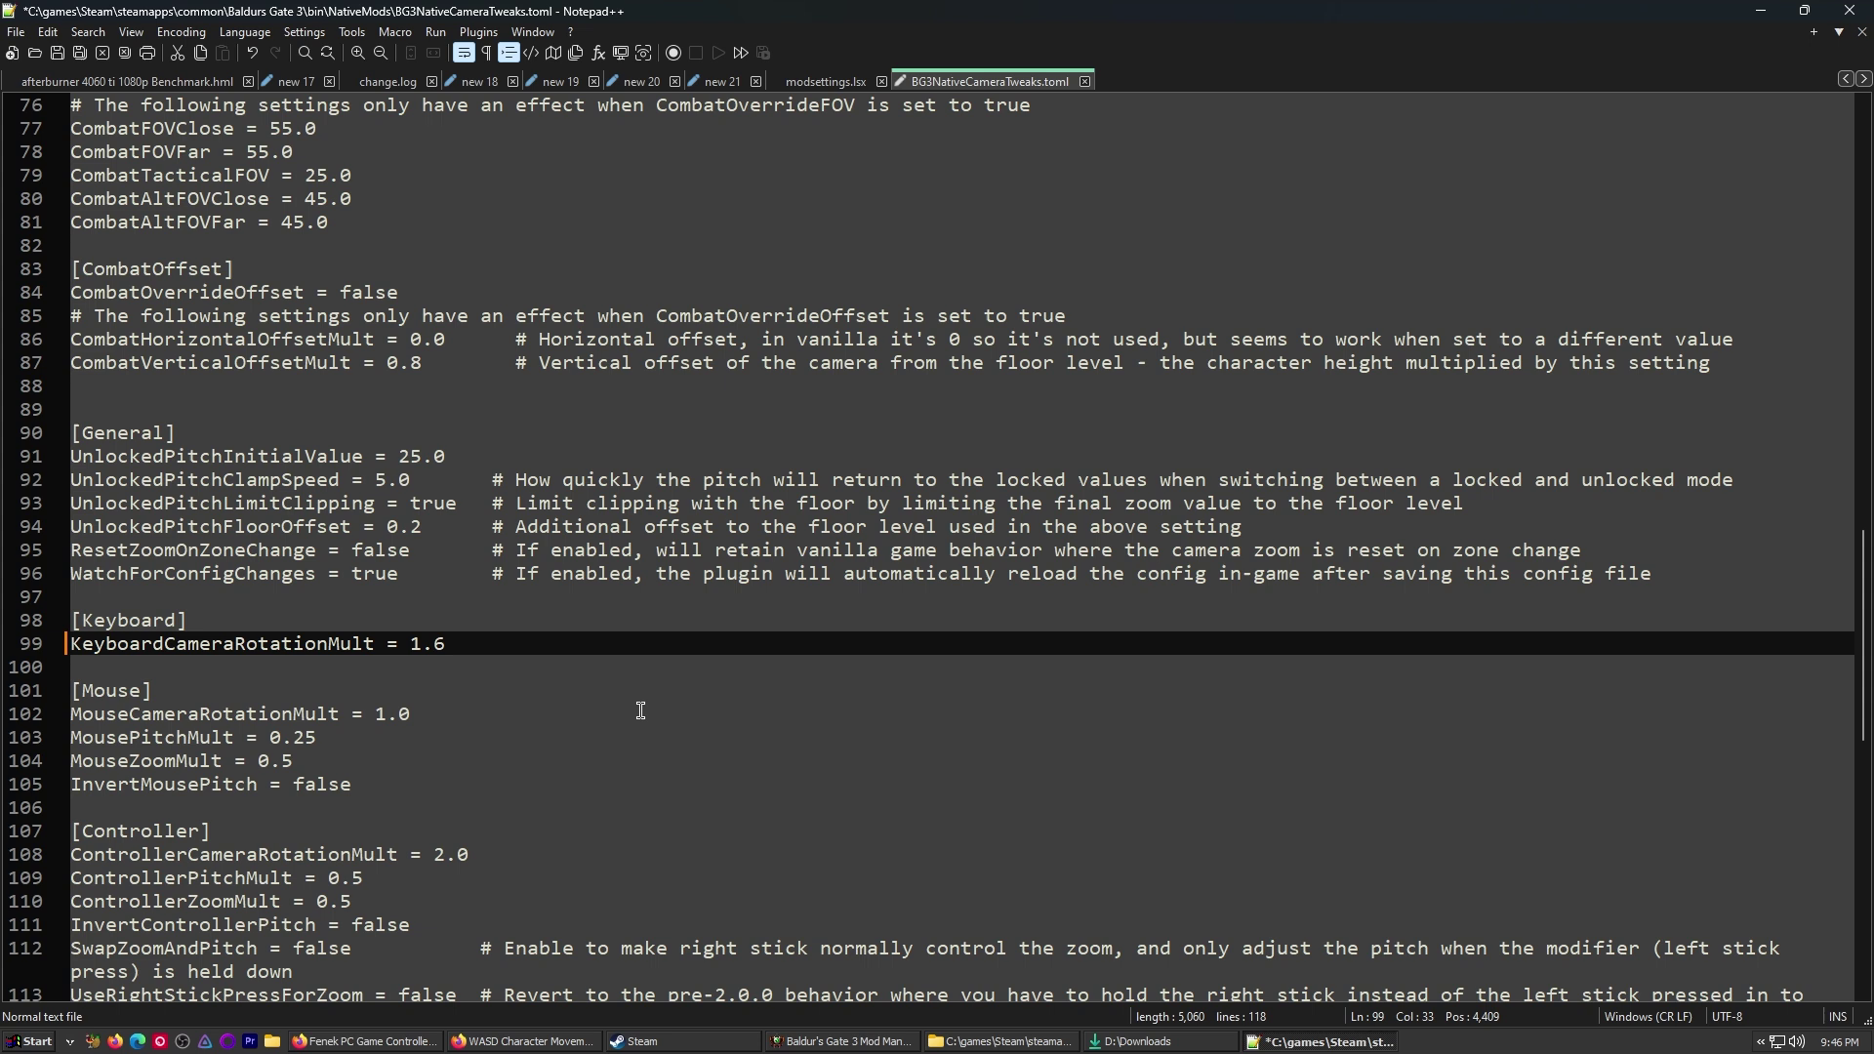
left_click_drag(429, 708, 387, 716)
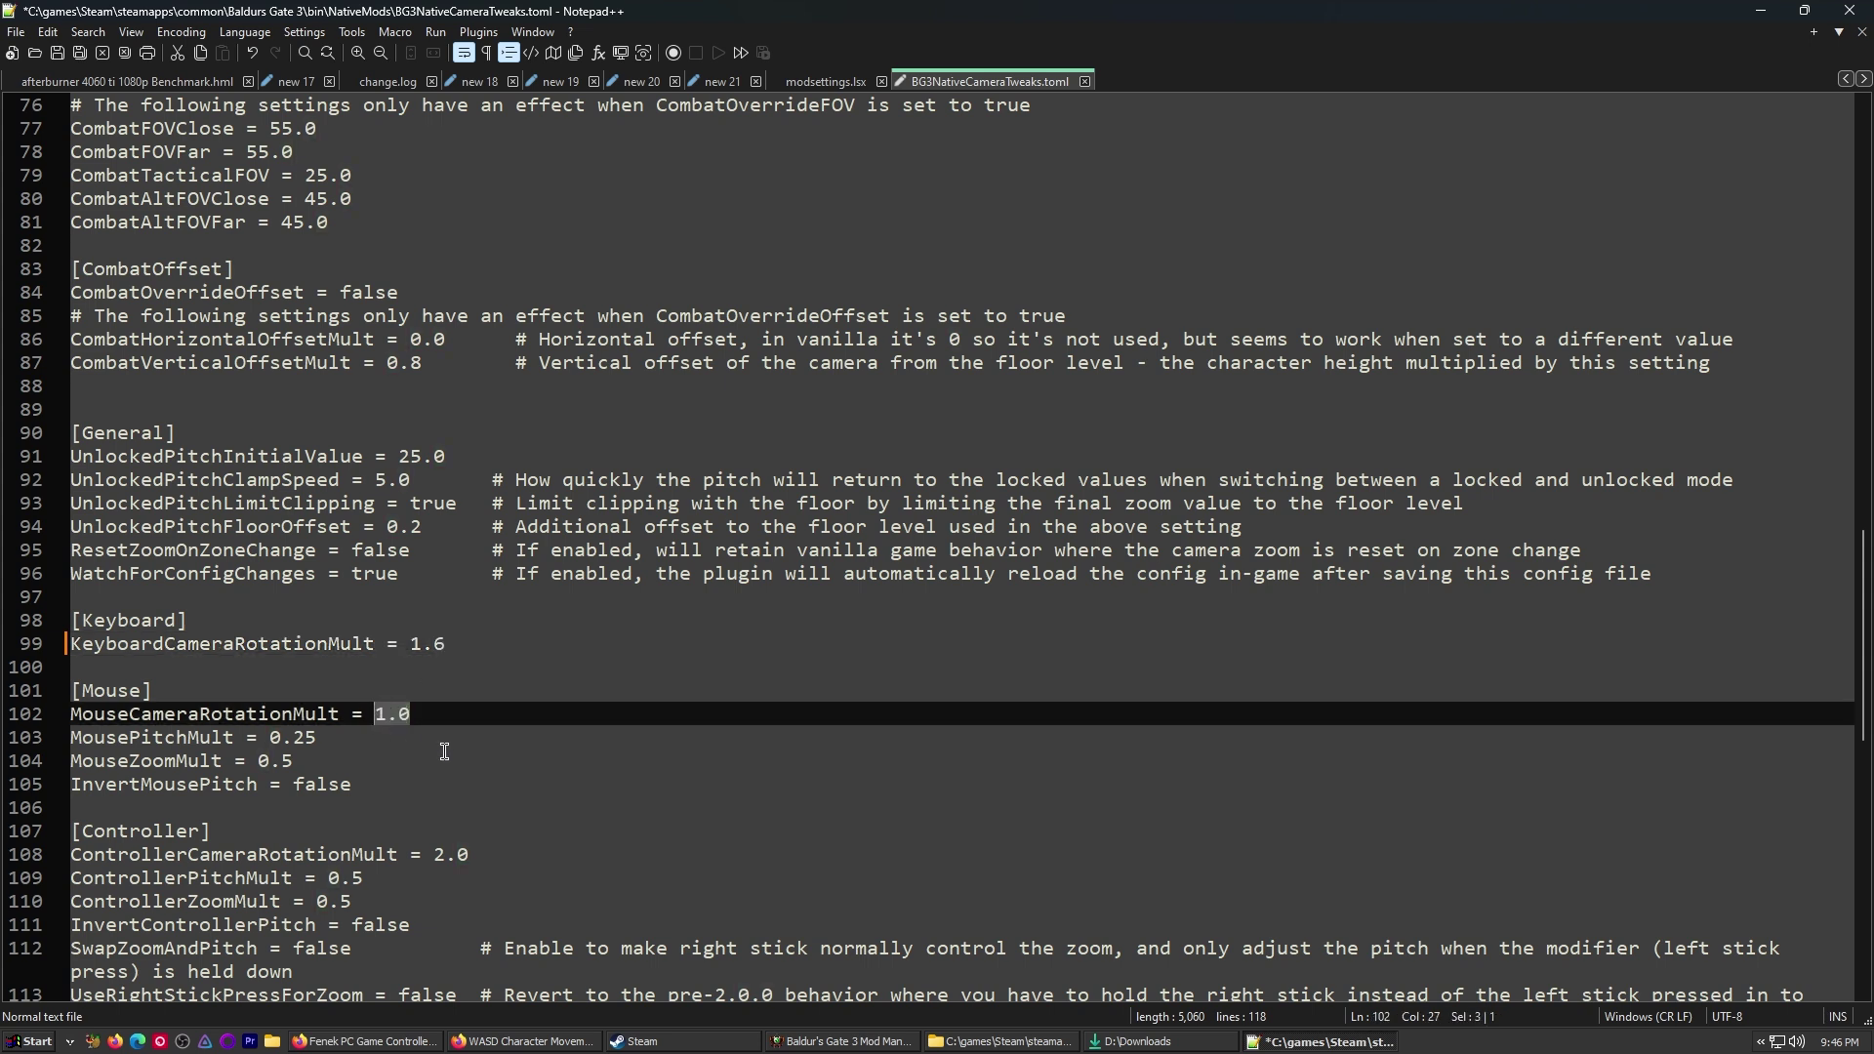
type("0")
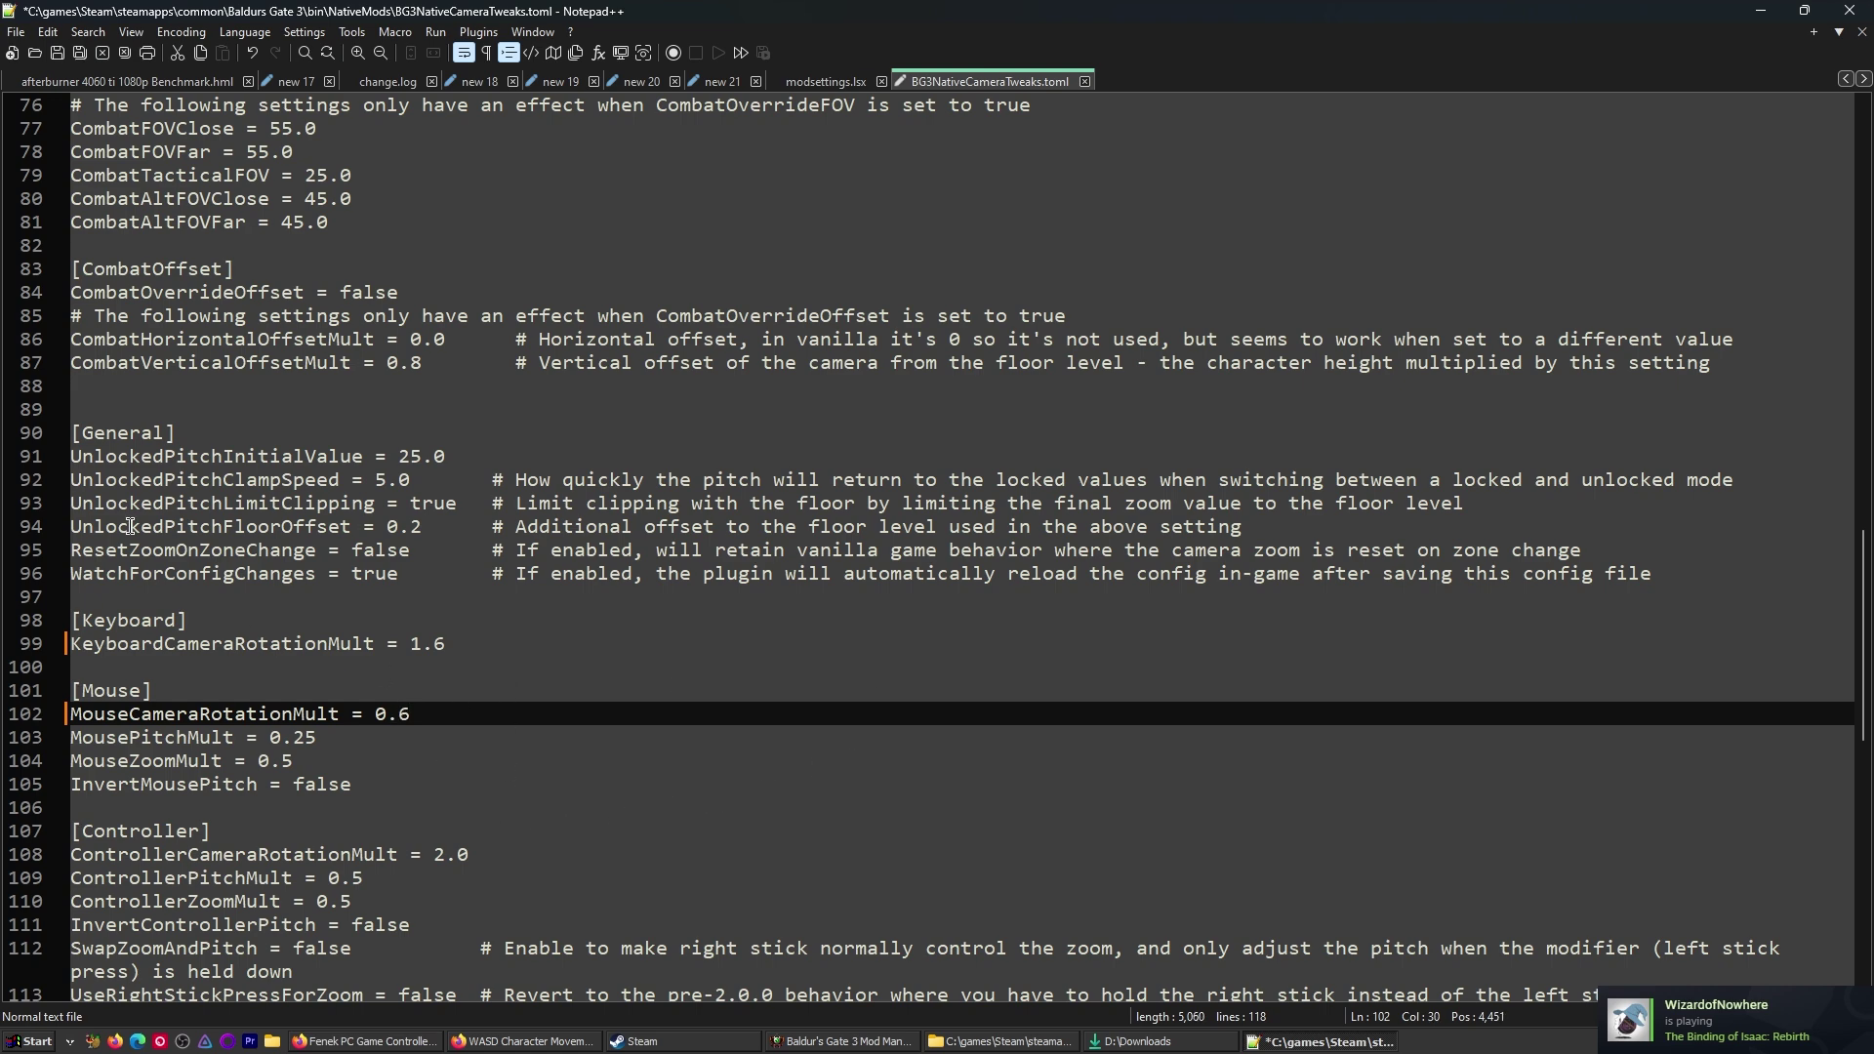
- Set UnlockedPitchLimitClipping to false in the General section, then save the config file and close the editor
scroll(130, 527, "down", 2)
double_click(429, 364)
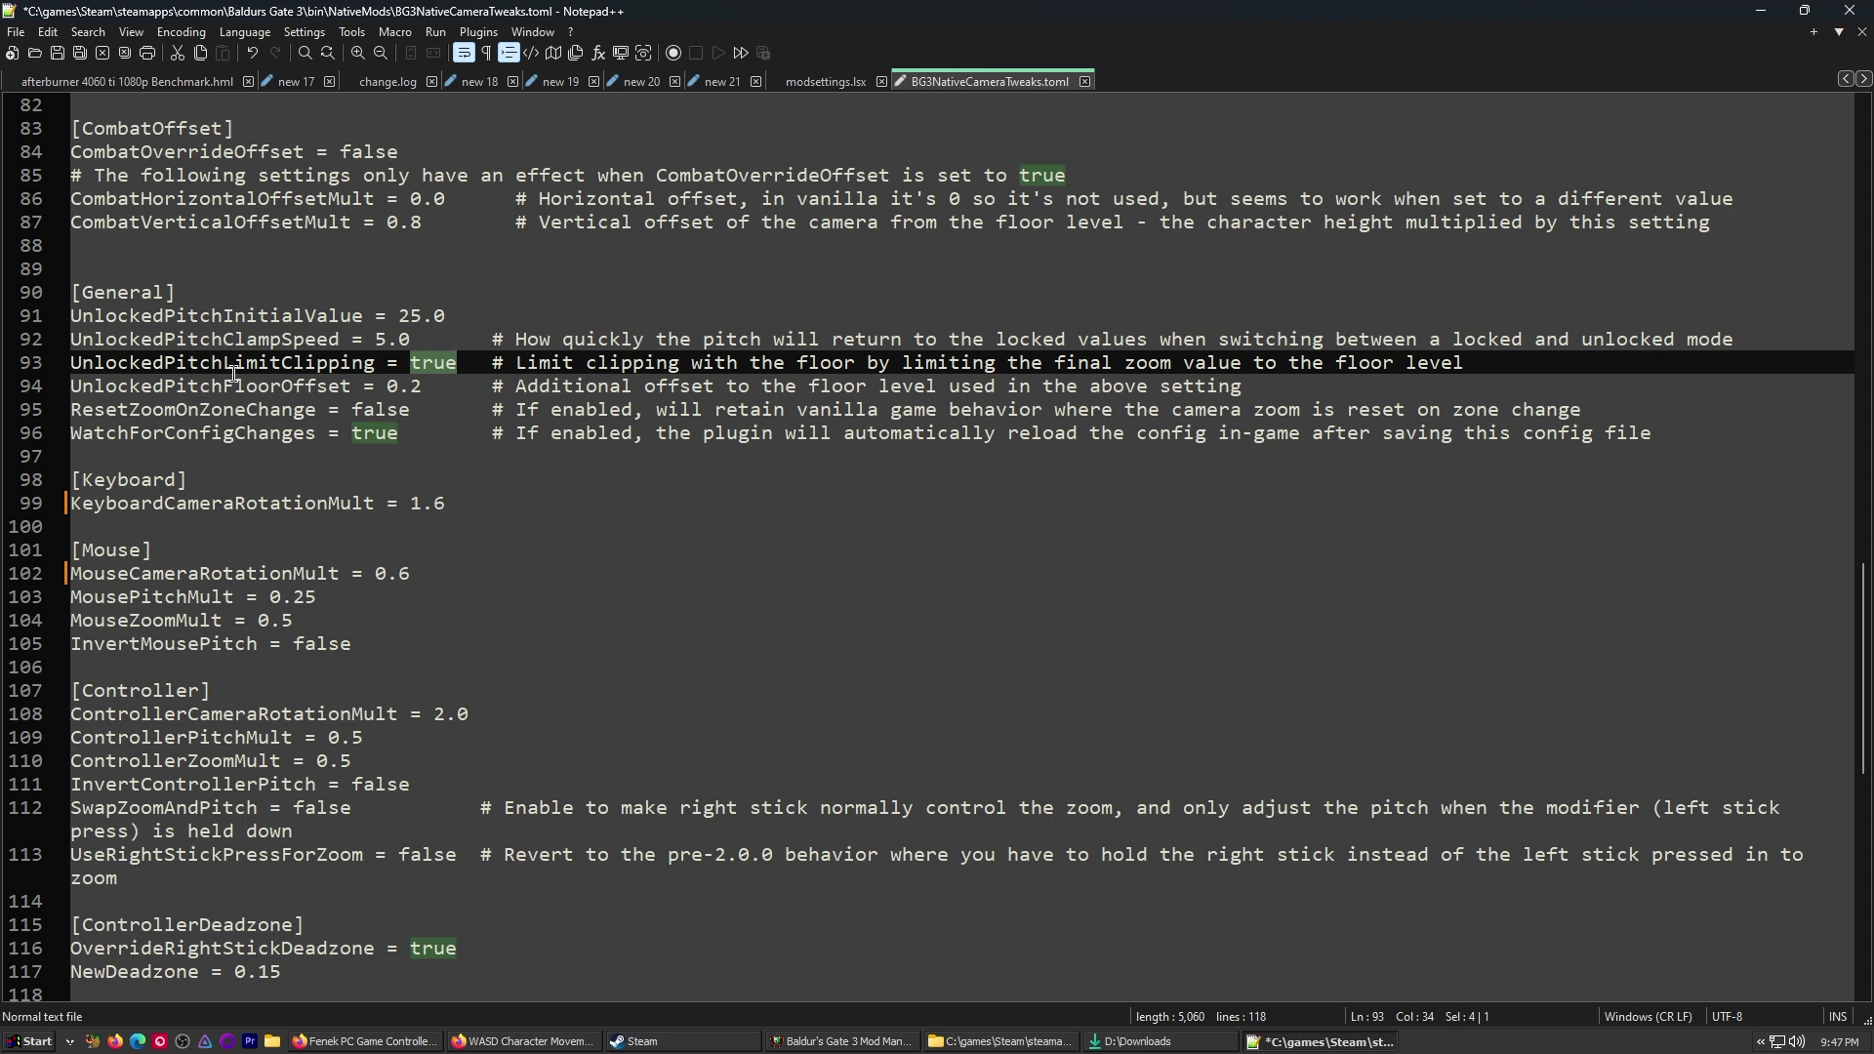
type("false")
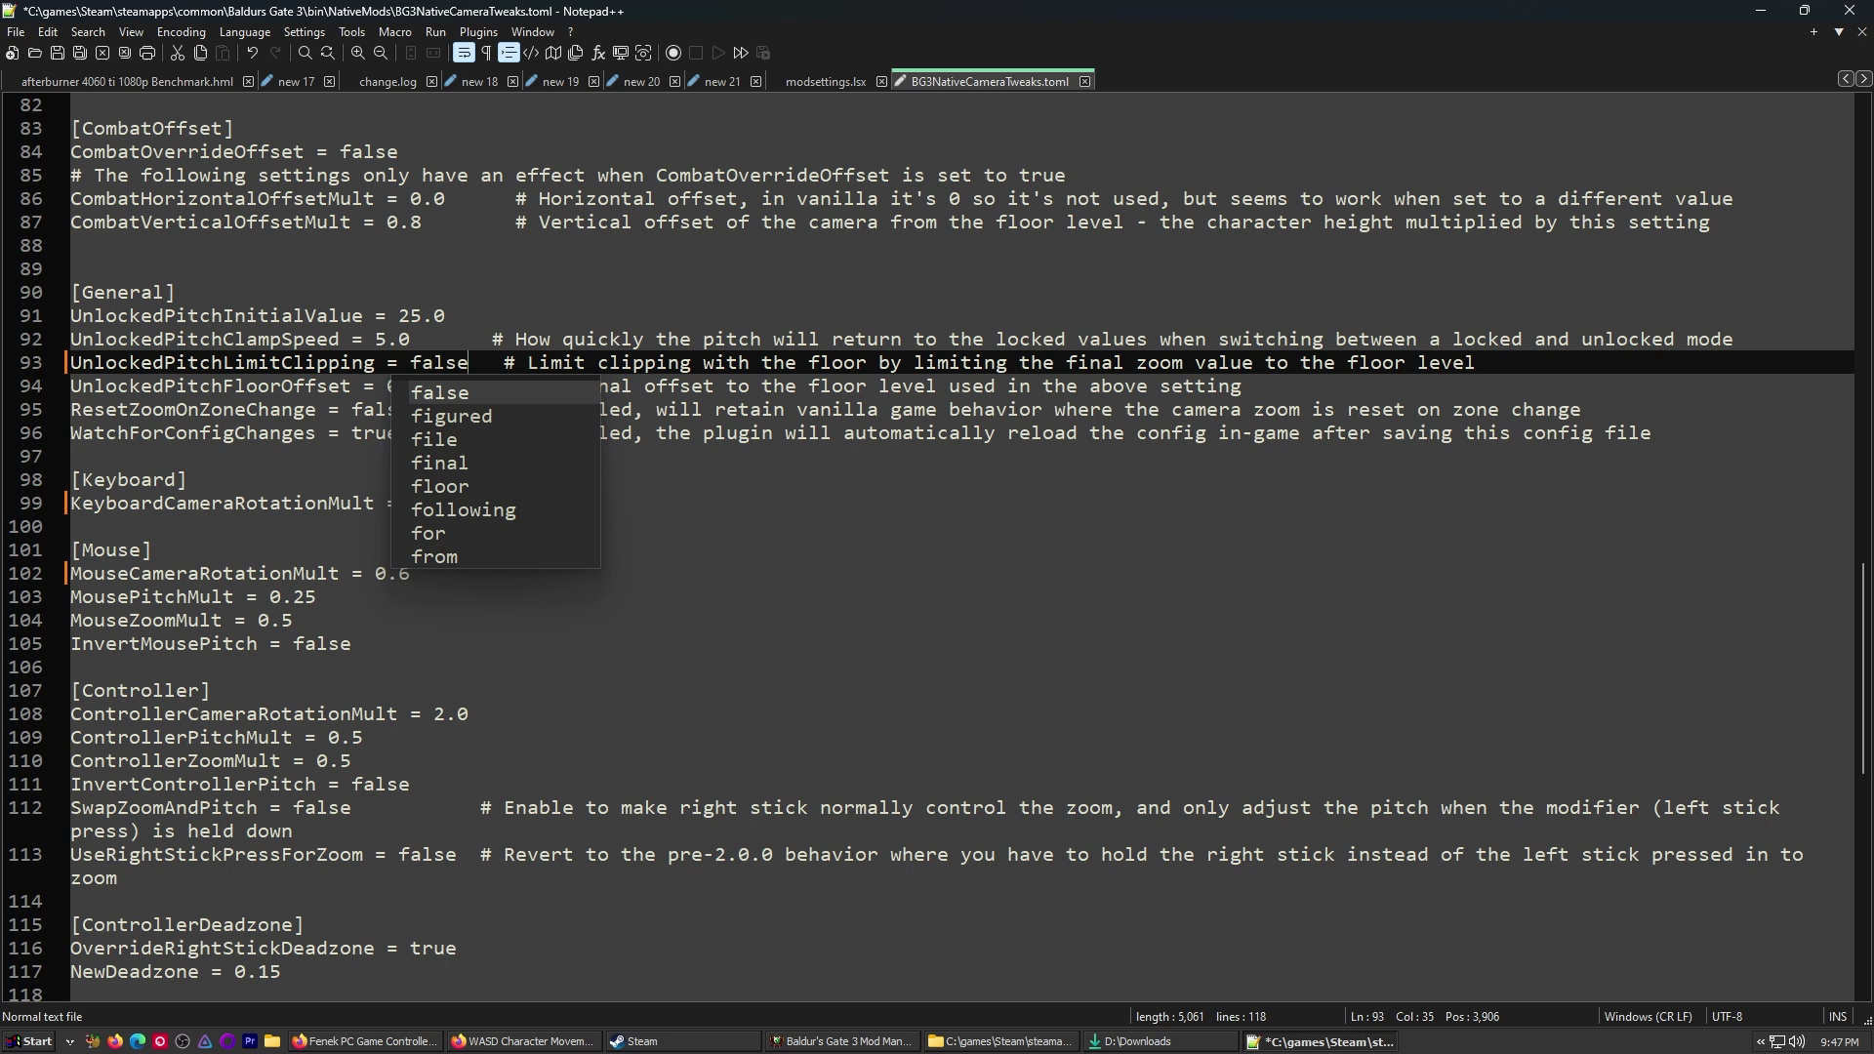
left_click(990, 500)
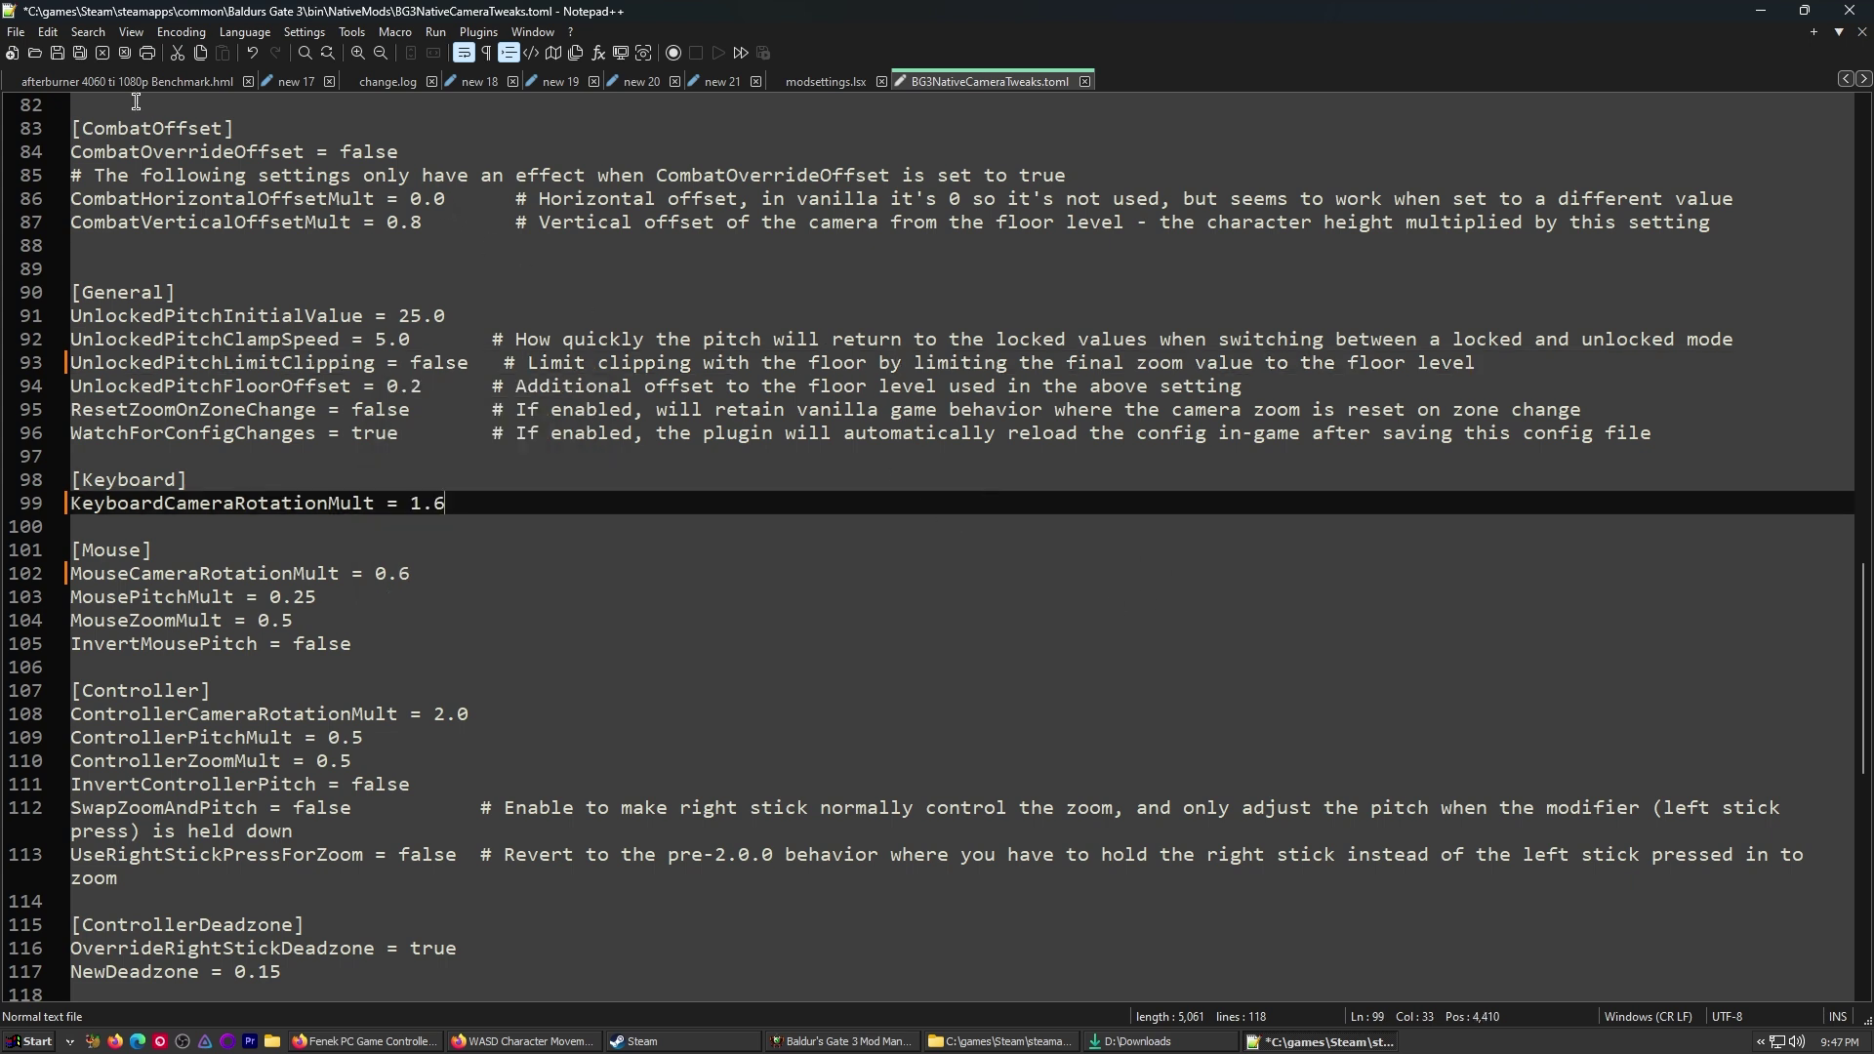
key("ctrl+s")
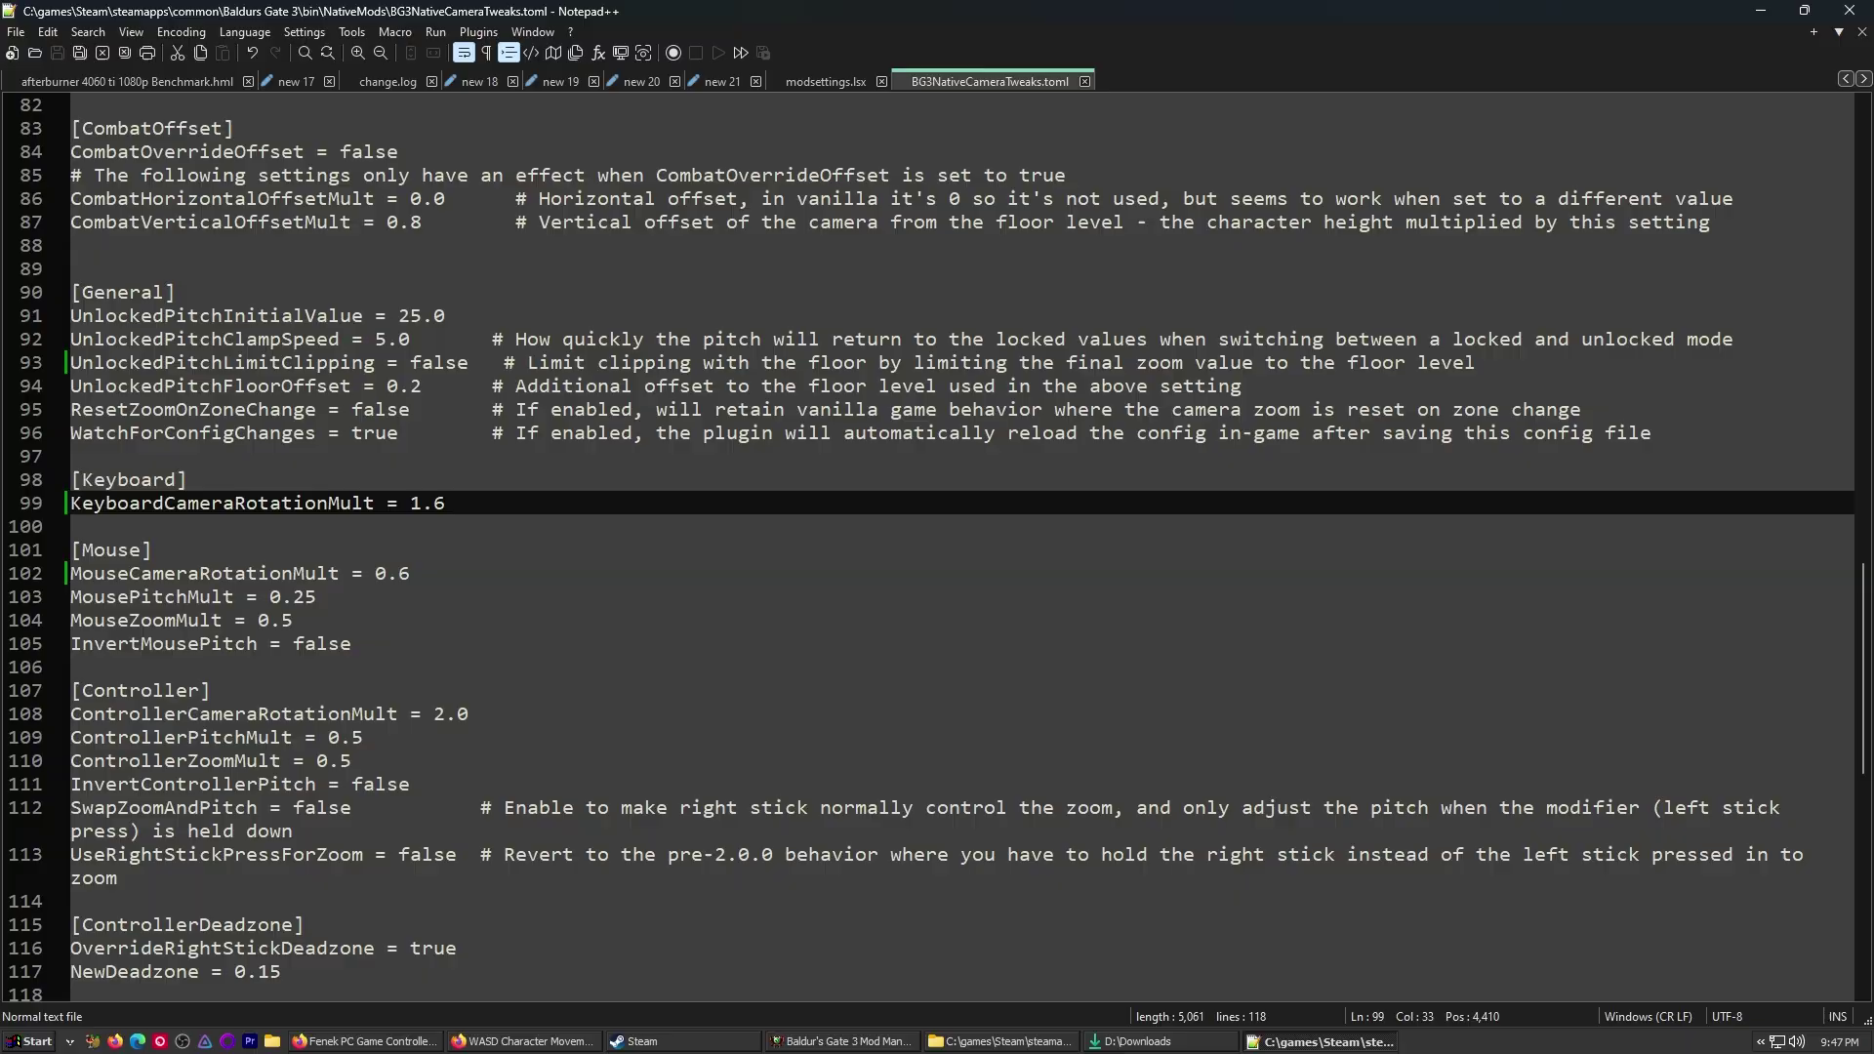
left_click(1849, 11)
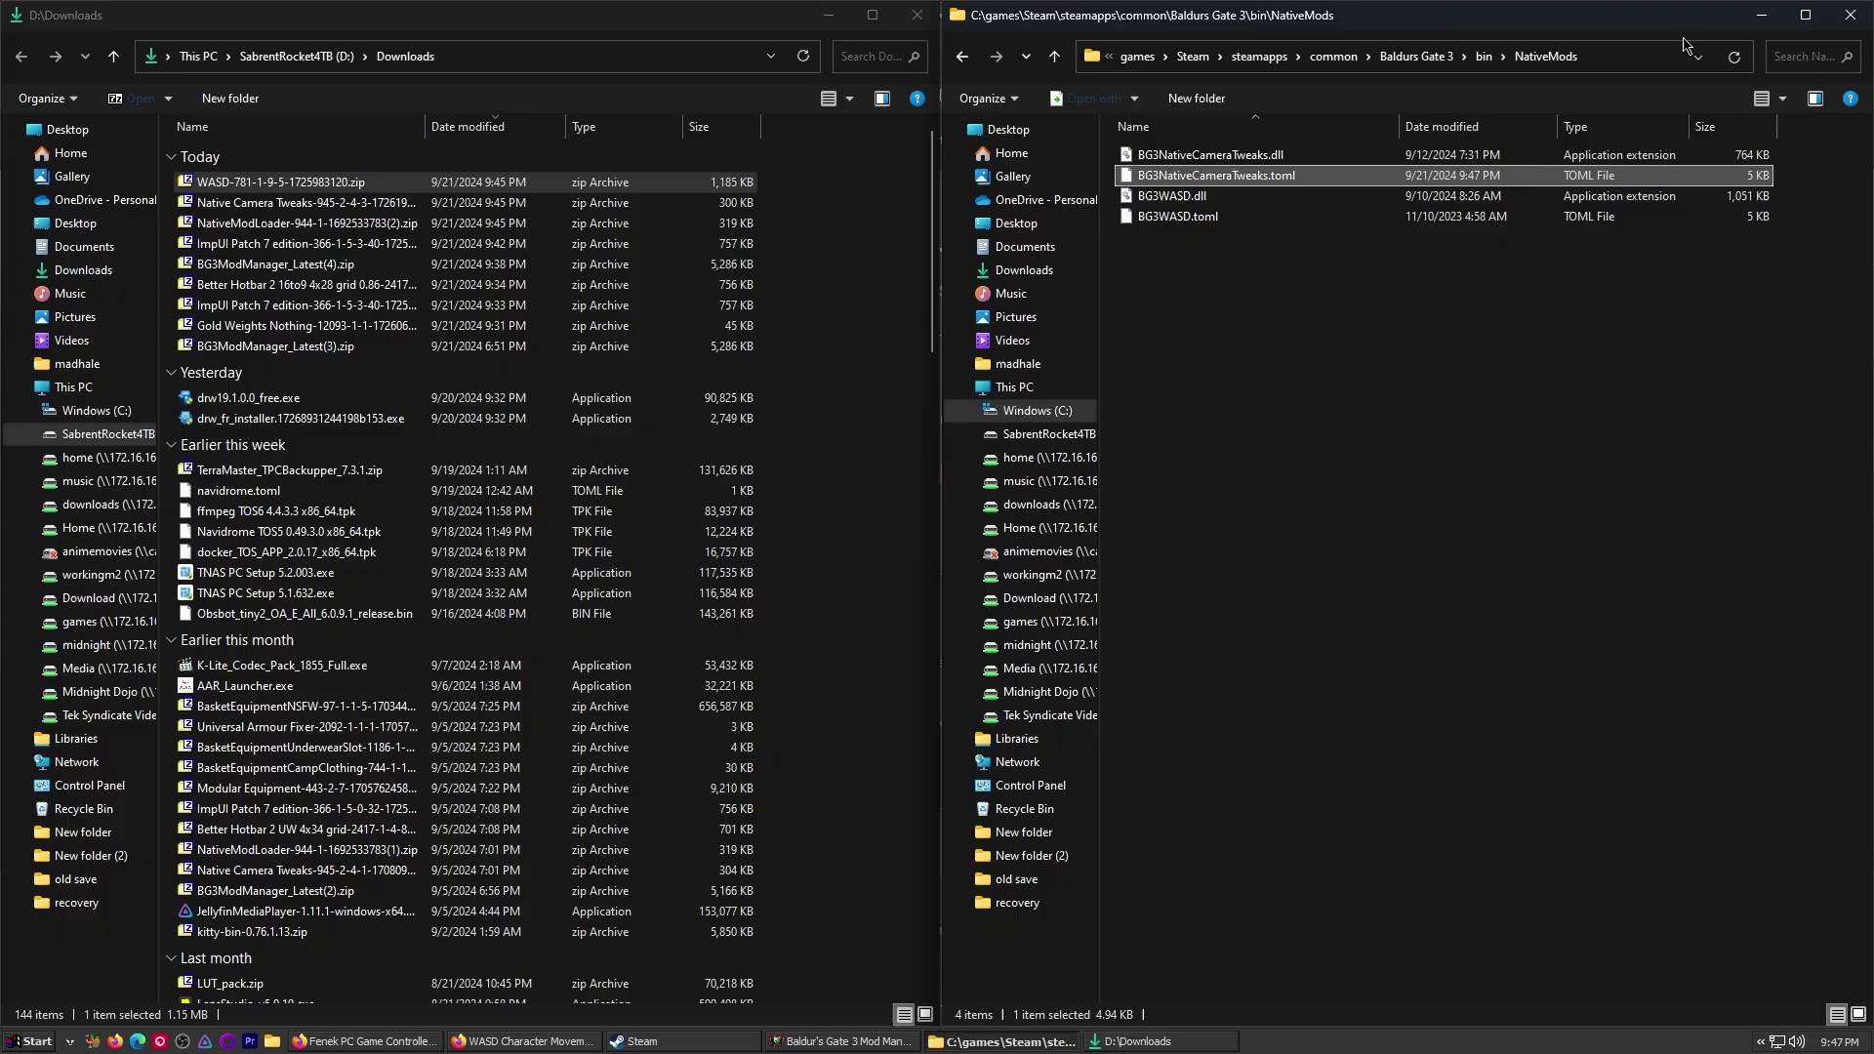
- Browse from the game folder into Data\Public\Game\GUI to check the installed interface files
left_click(1420, 61)
double_click(1222, 178)
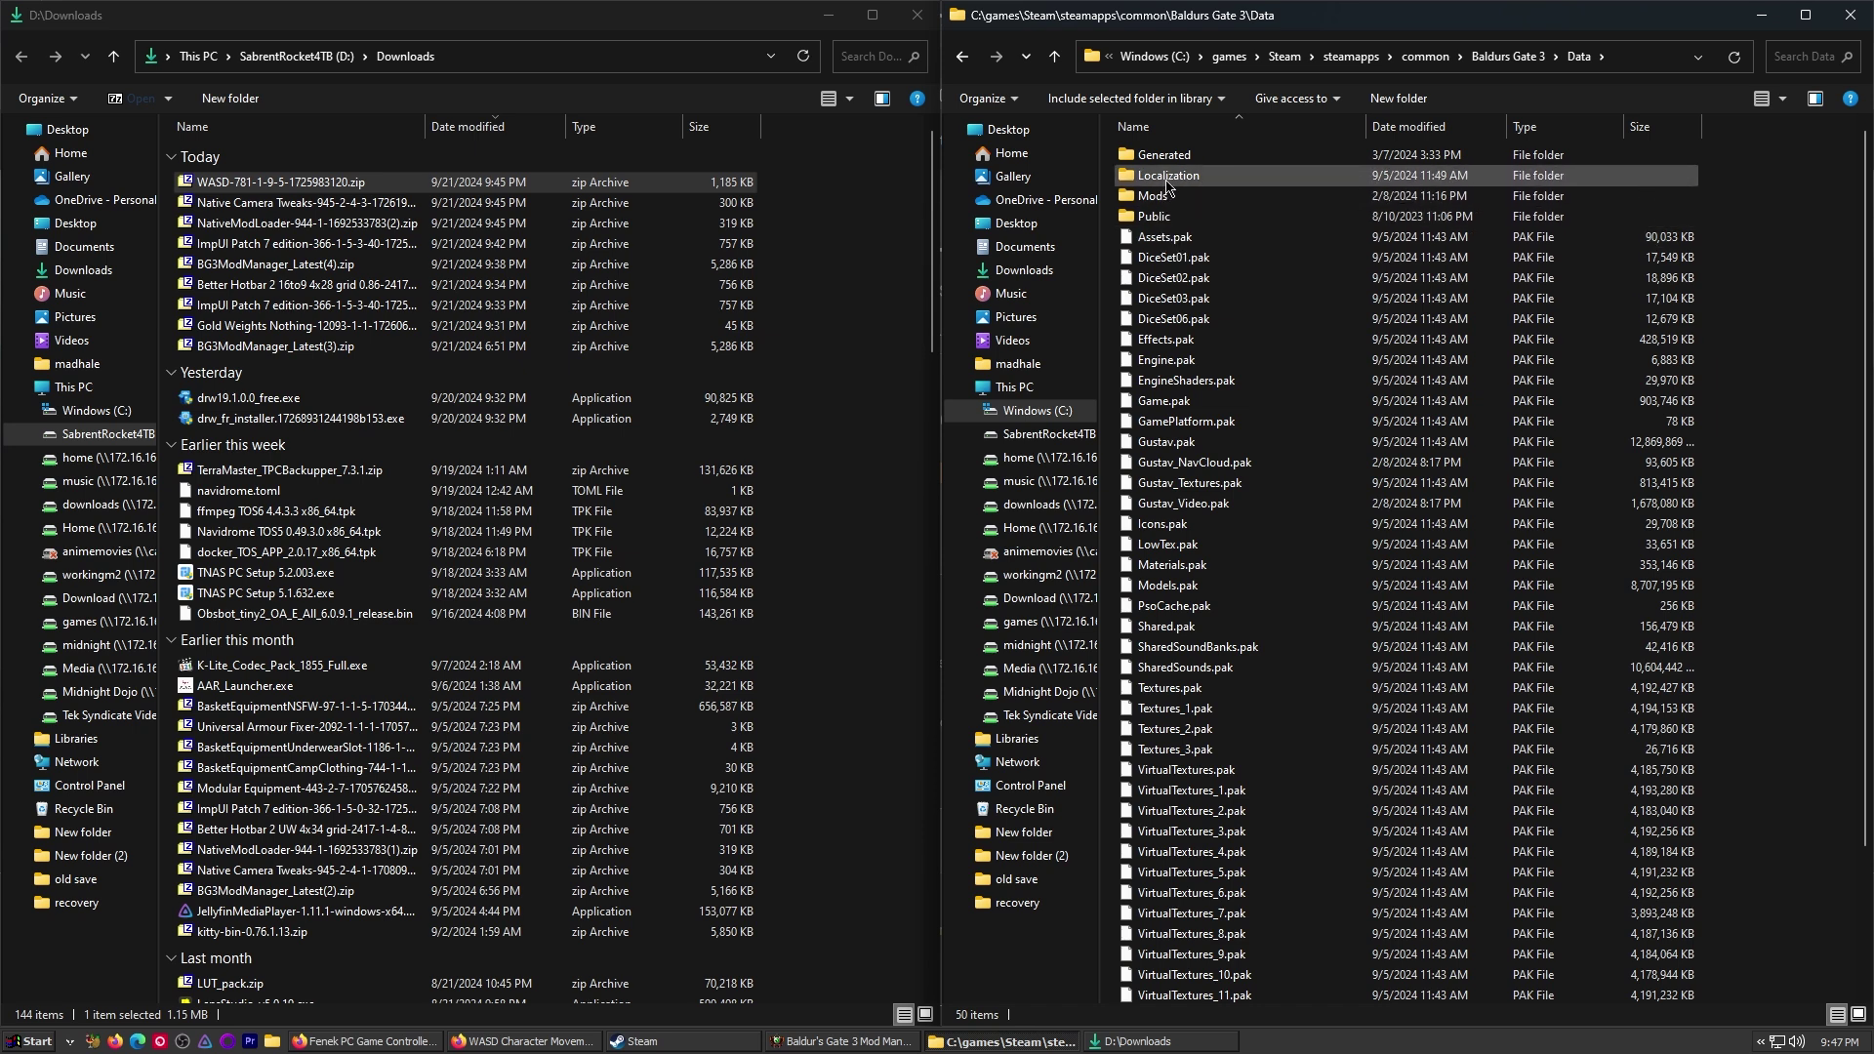
double_click(1155, 216)
double_click(1167, 158)
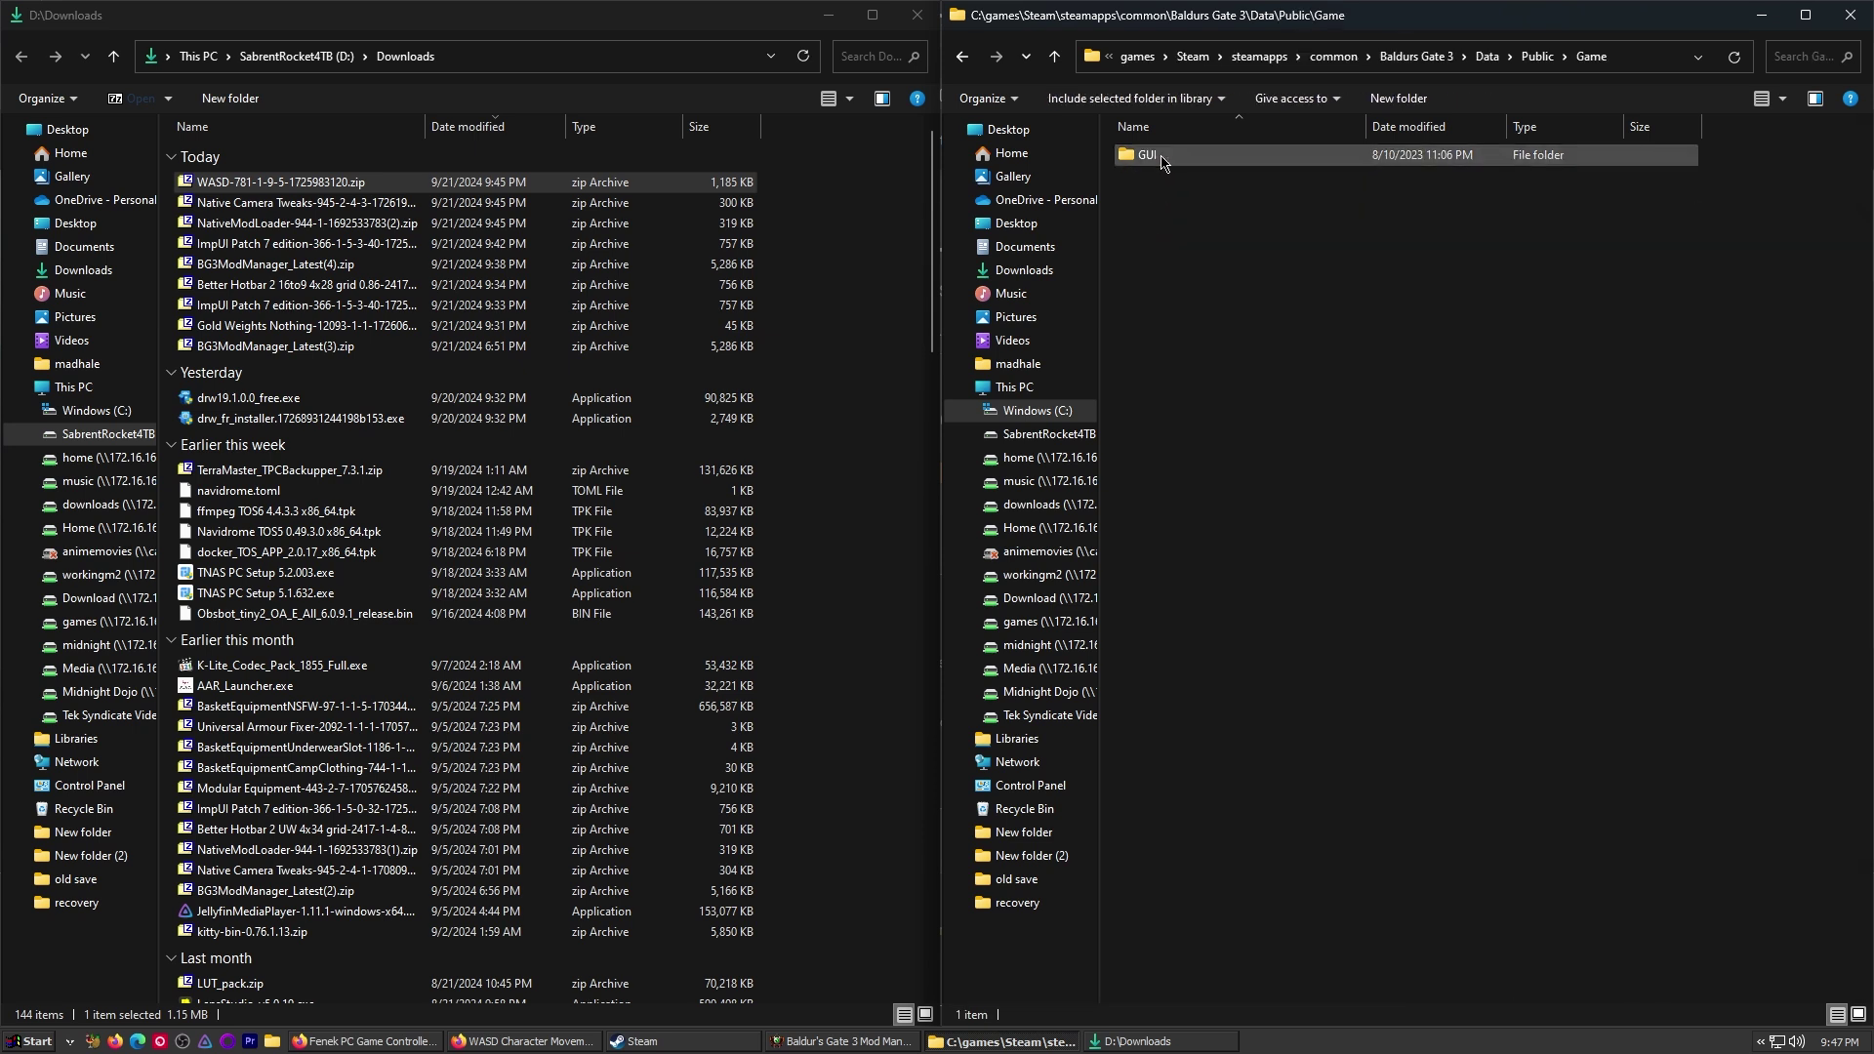
double_click(1181, 182)
double_click(1181, 182)
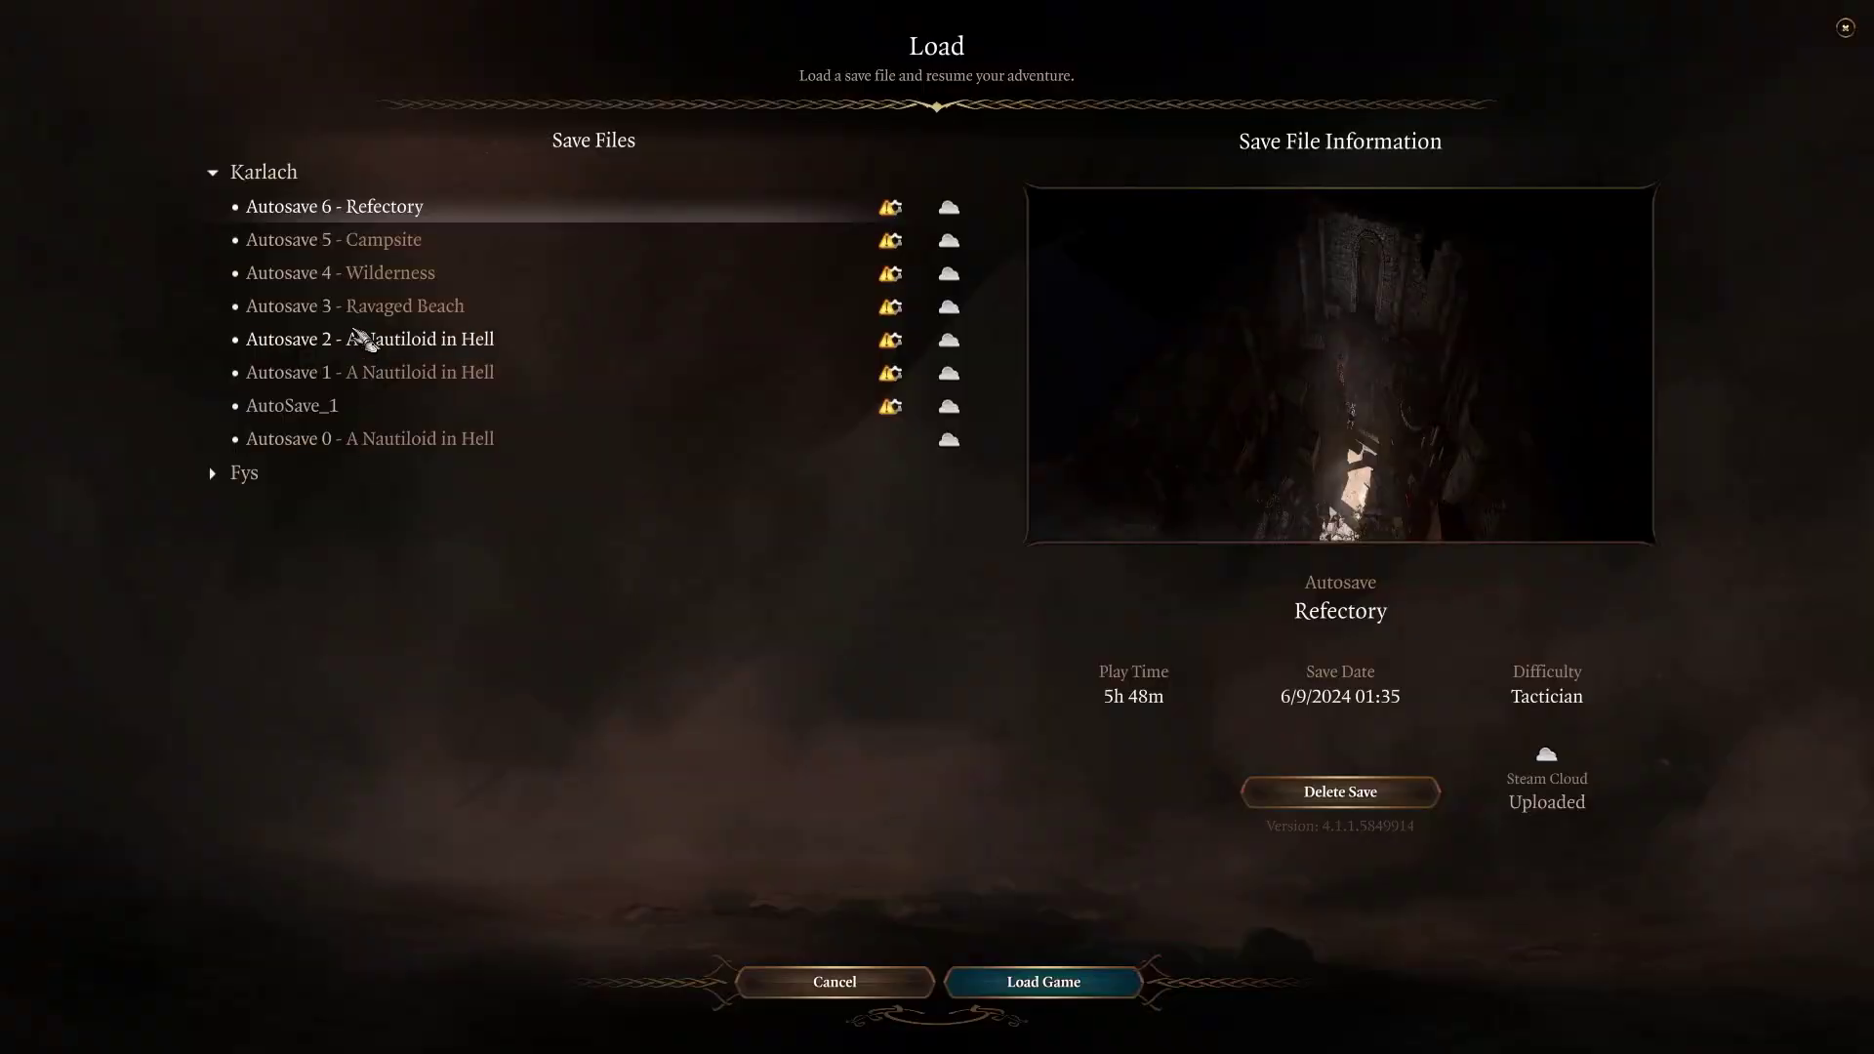
- Load the Ebonlake Grotto - 28h 48m save, review its list of mod issues and start the game anyway
left_click(371, 483)
left_click(330, 509)
left_click(976, 984)
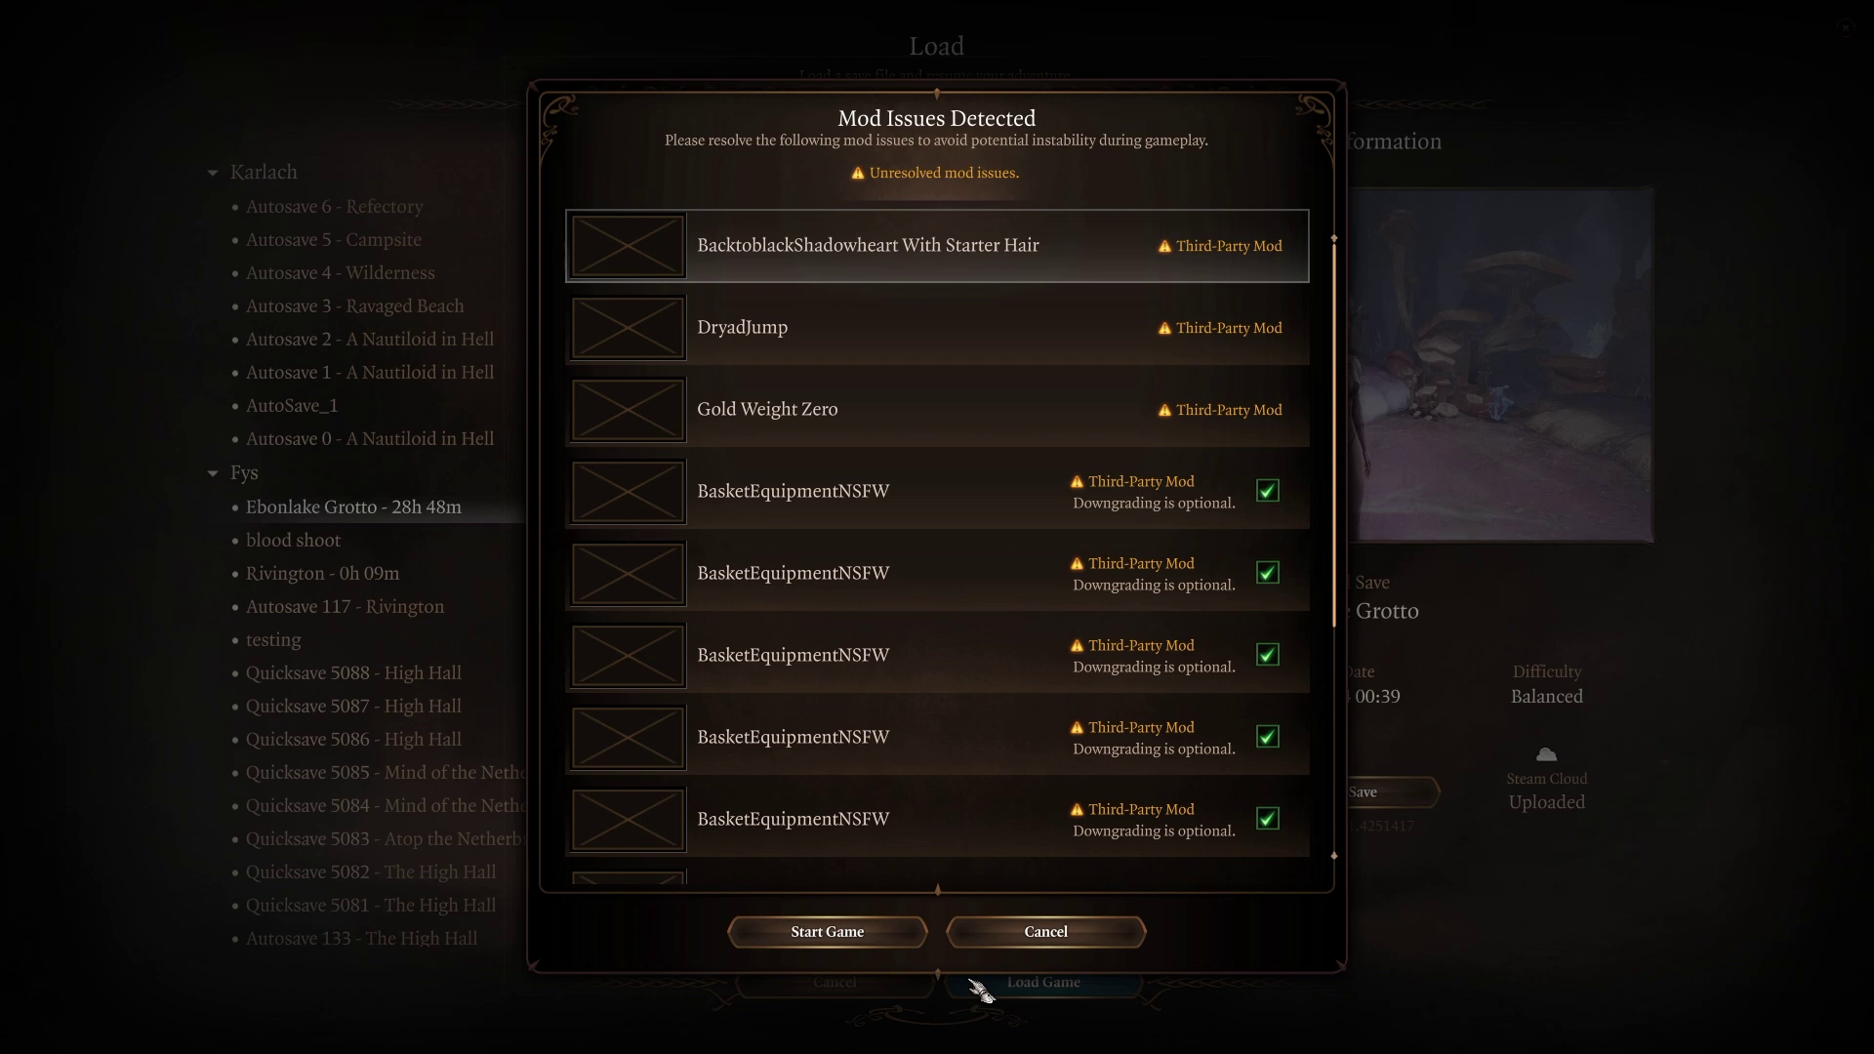
scroll(1049, 532, "down", 5)
scroll(1042, 634, "up", 5)
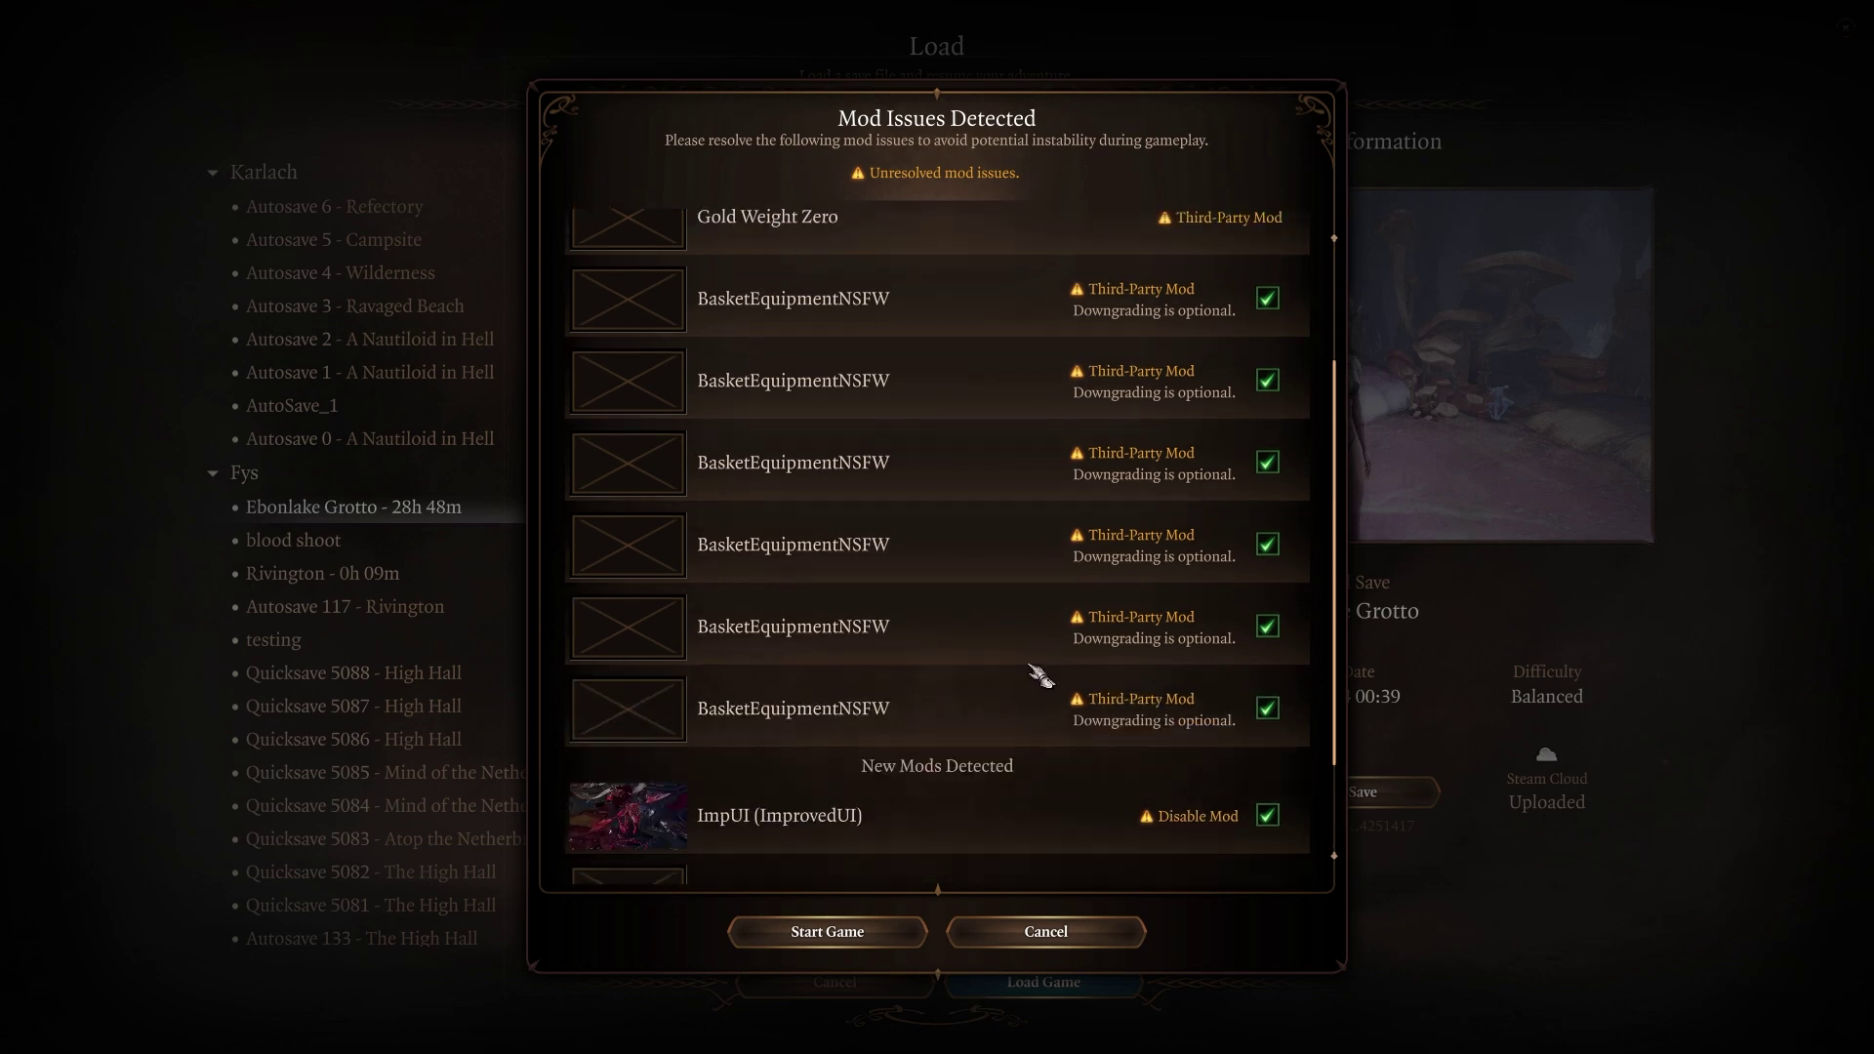
left_click(833, 943)
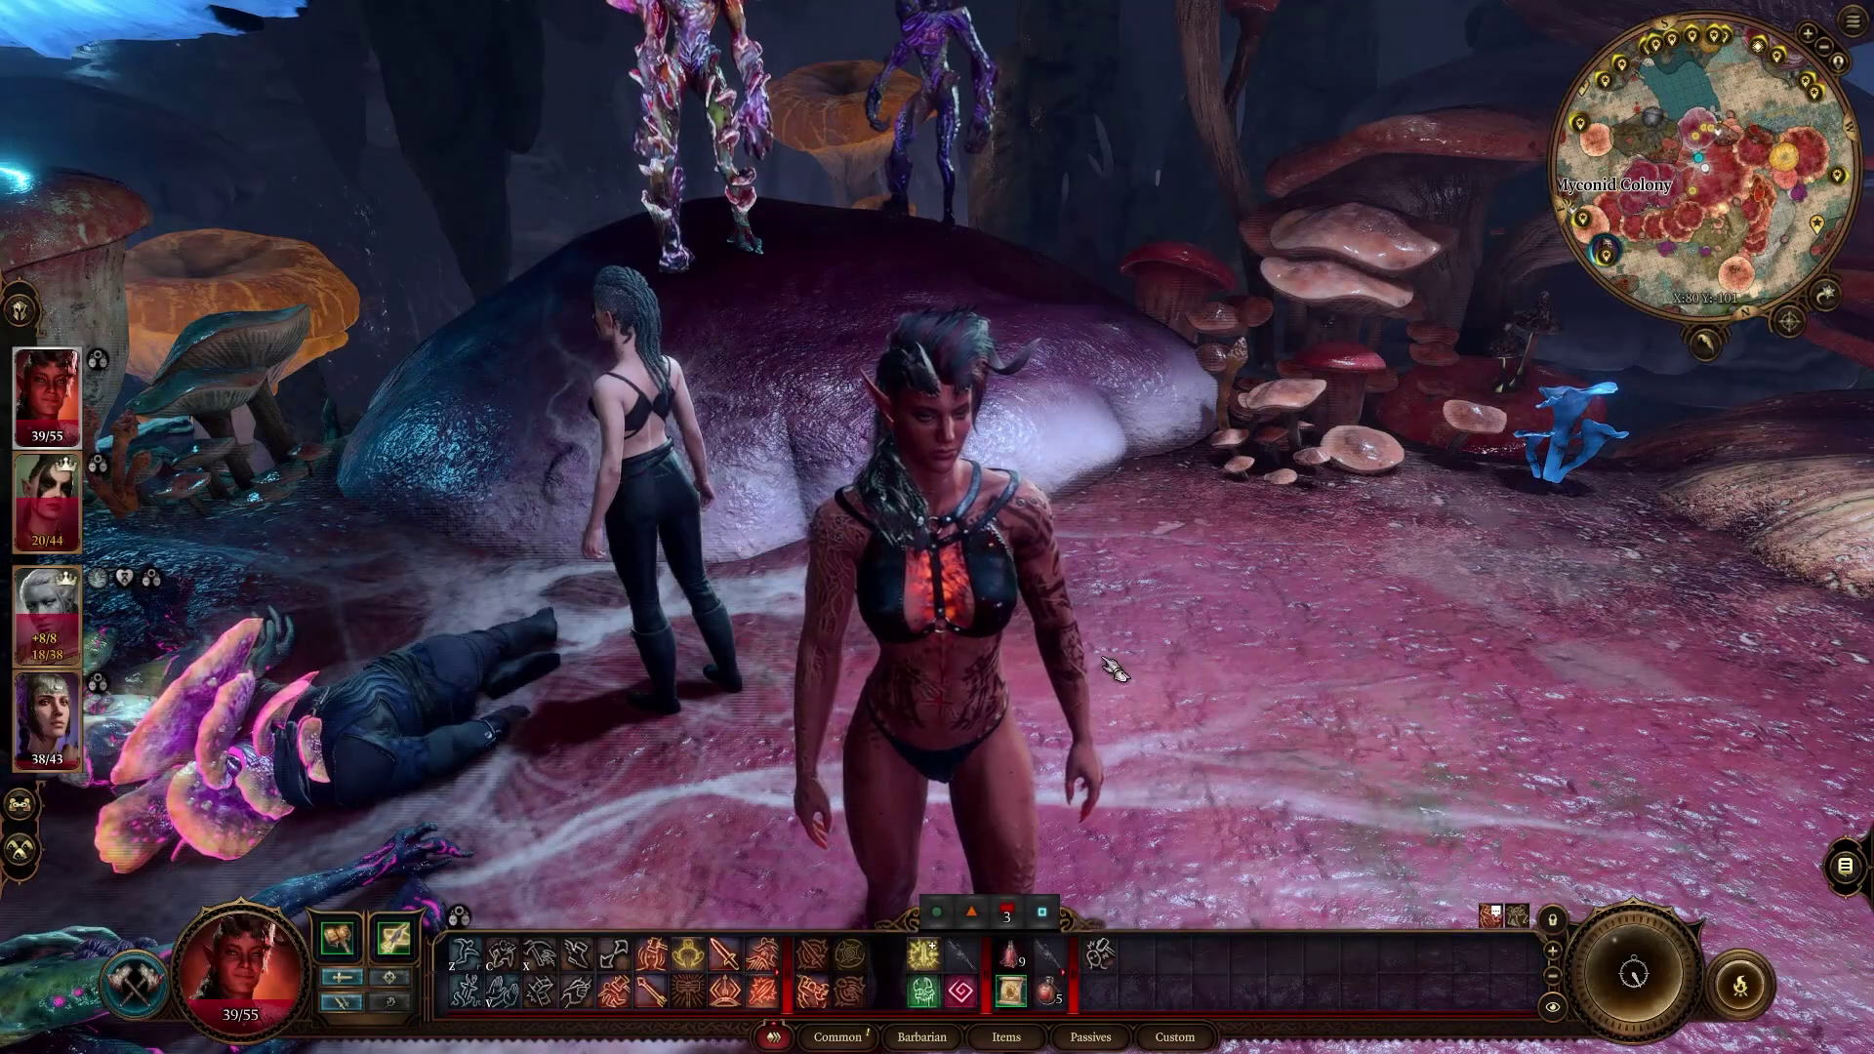
- Test the camera by rotating around the barbarian and zooming out from the close-up view
key("q")
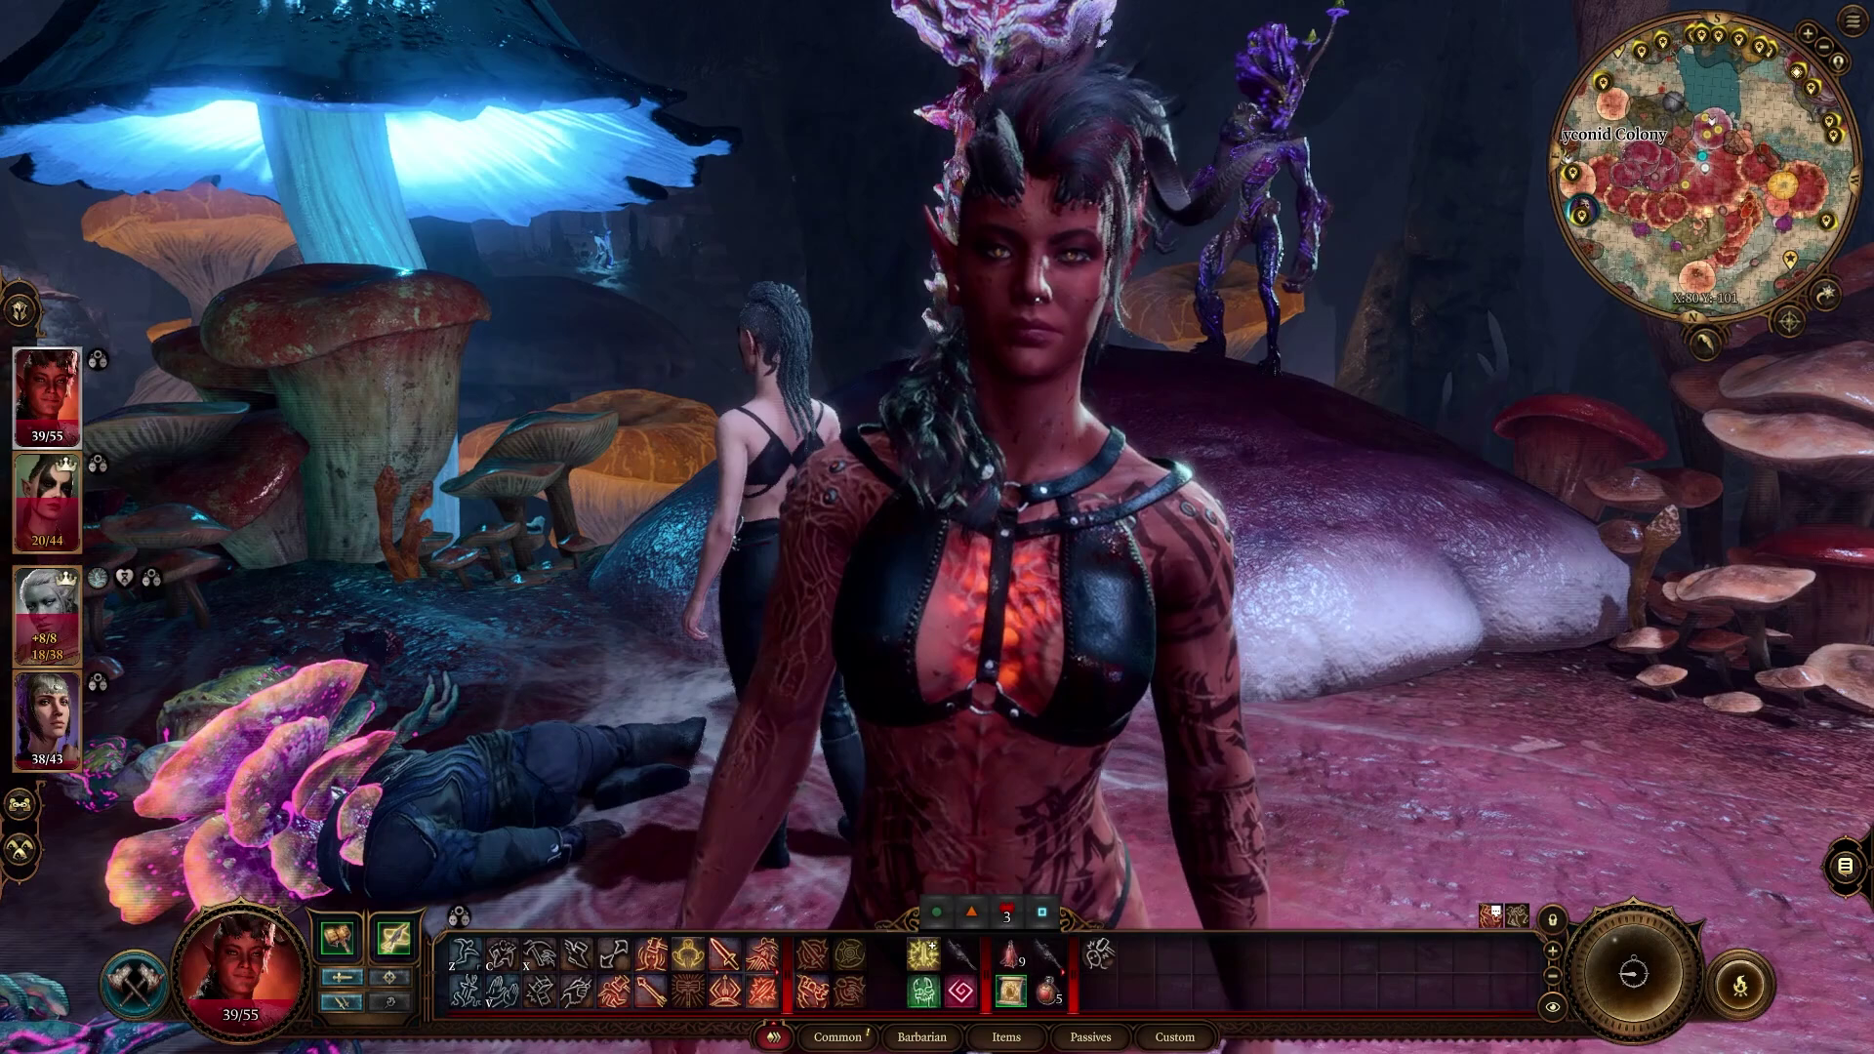
scroll(1131, 469, "down", 2)
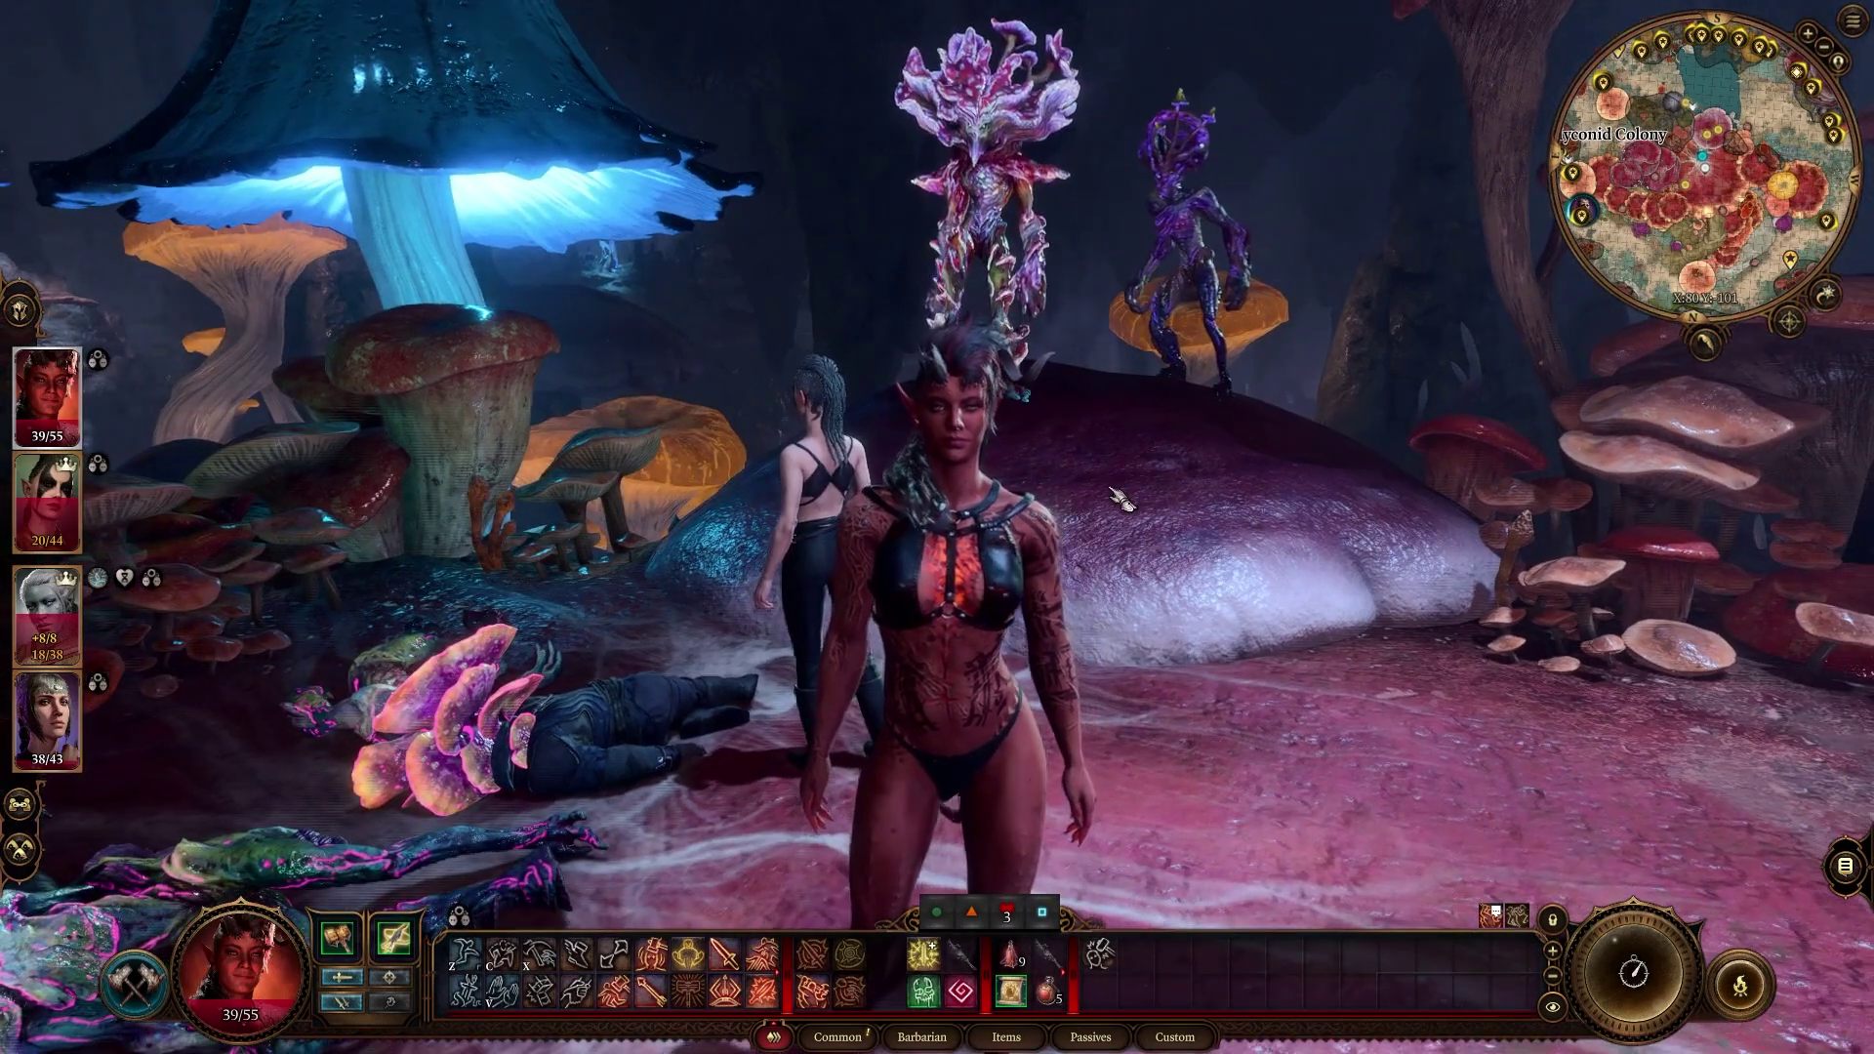
key("q")
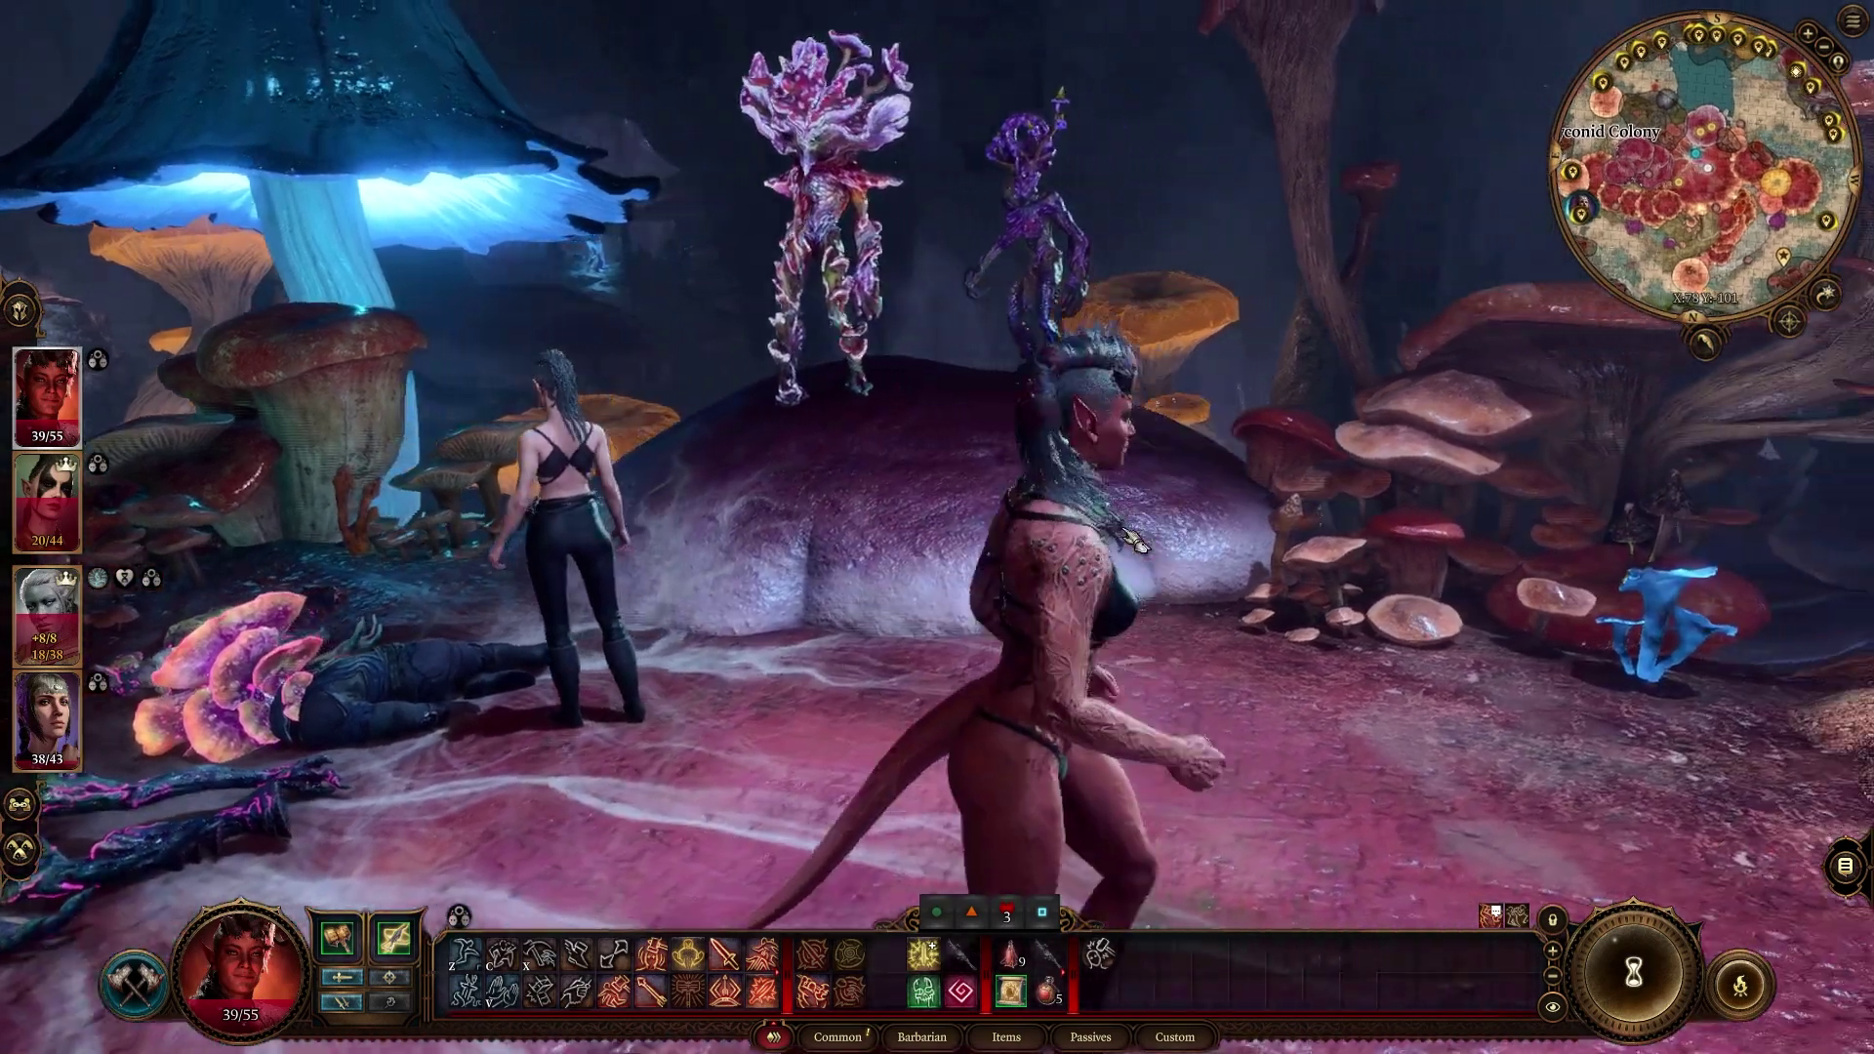
- Switch to the ranger, run through the Myconid Colony while rotating the camera, and jump toward the mushroom ledge
key("F2")
scroll(1307, 528, "up", 5)
key("q")
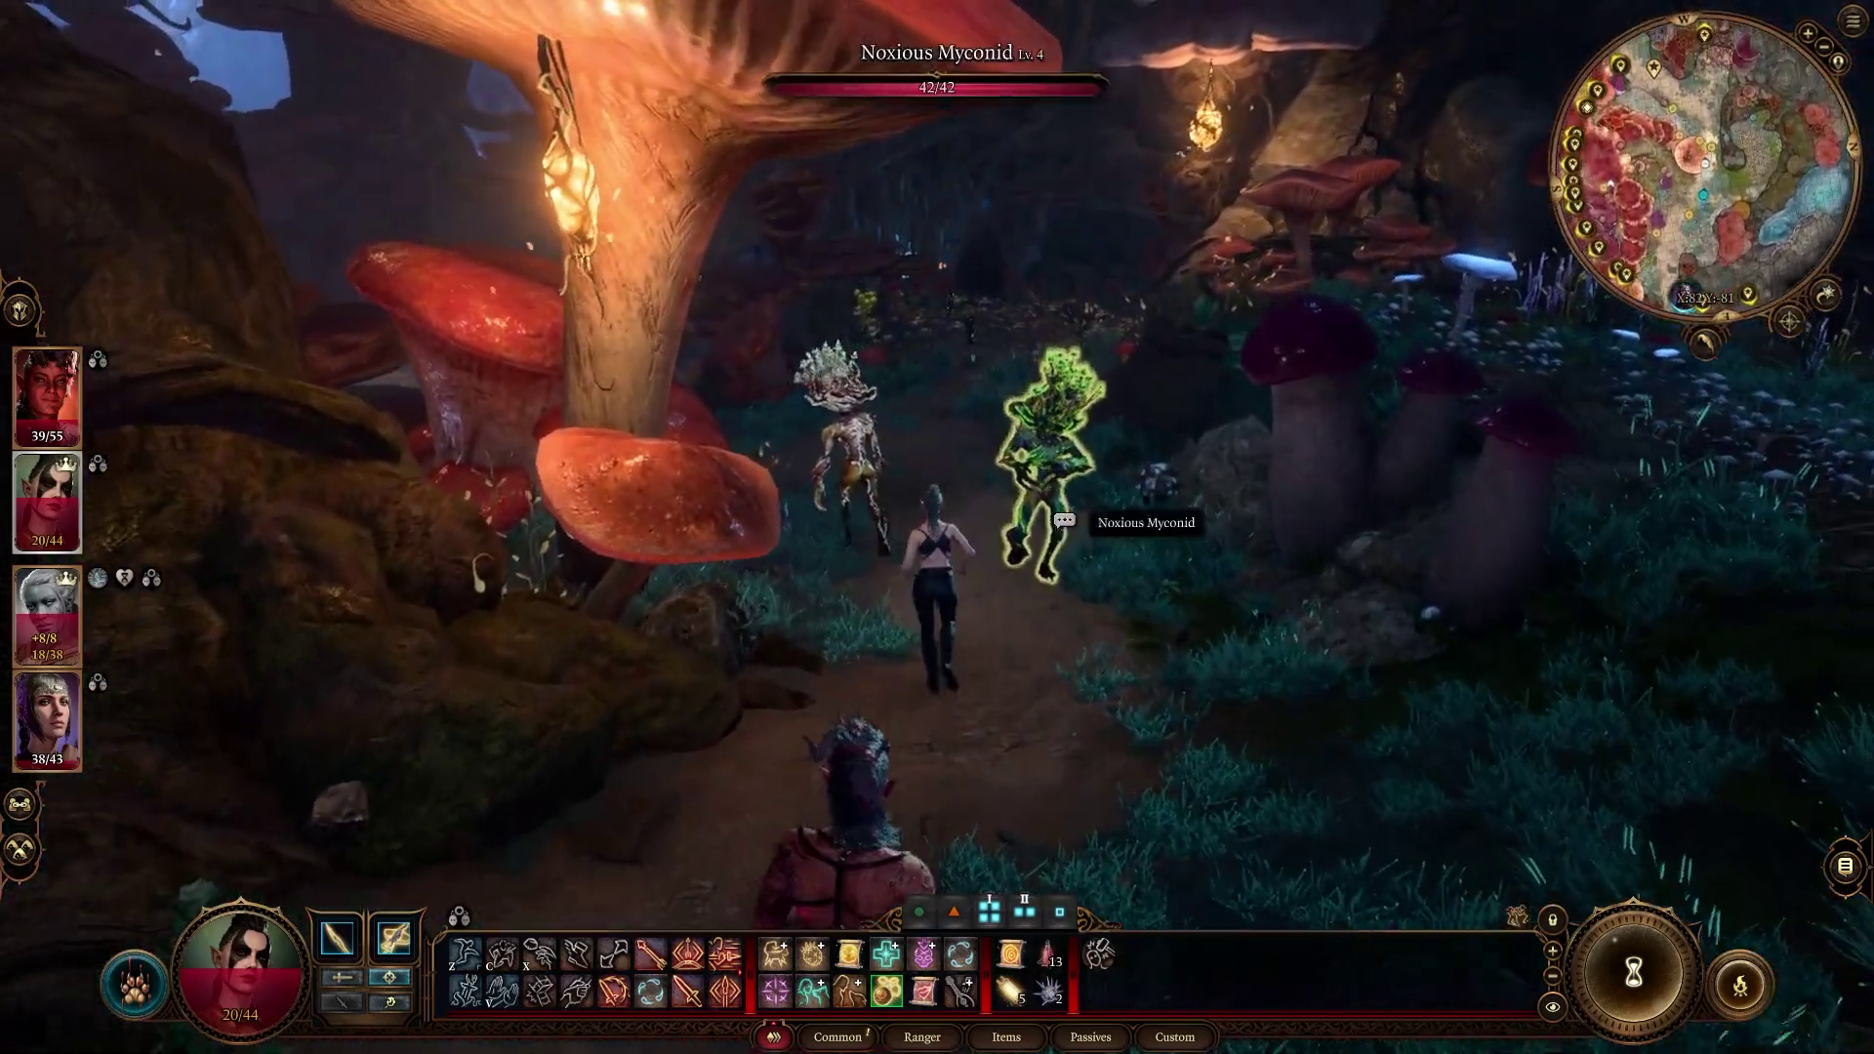
key("q")
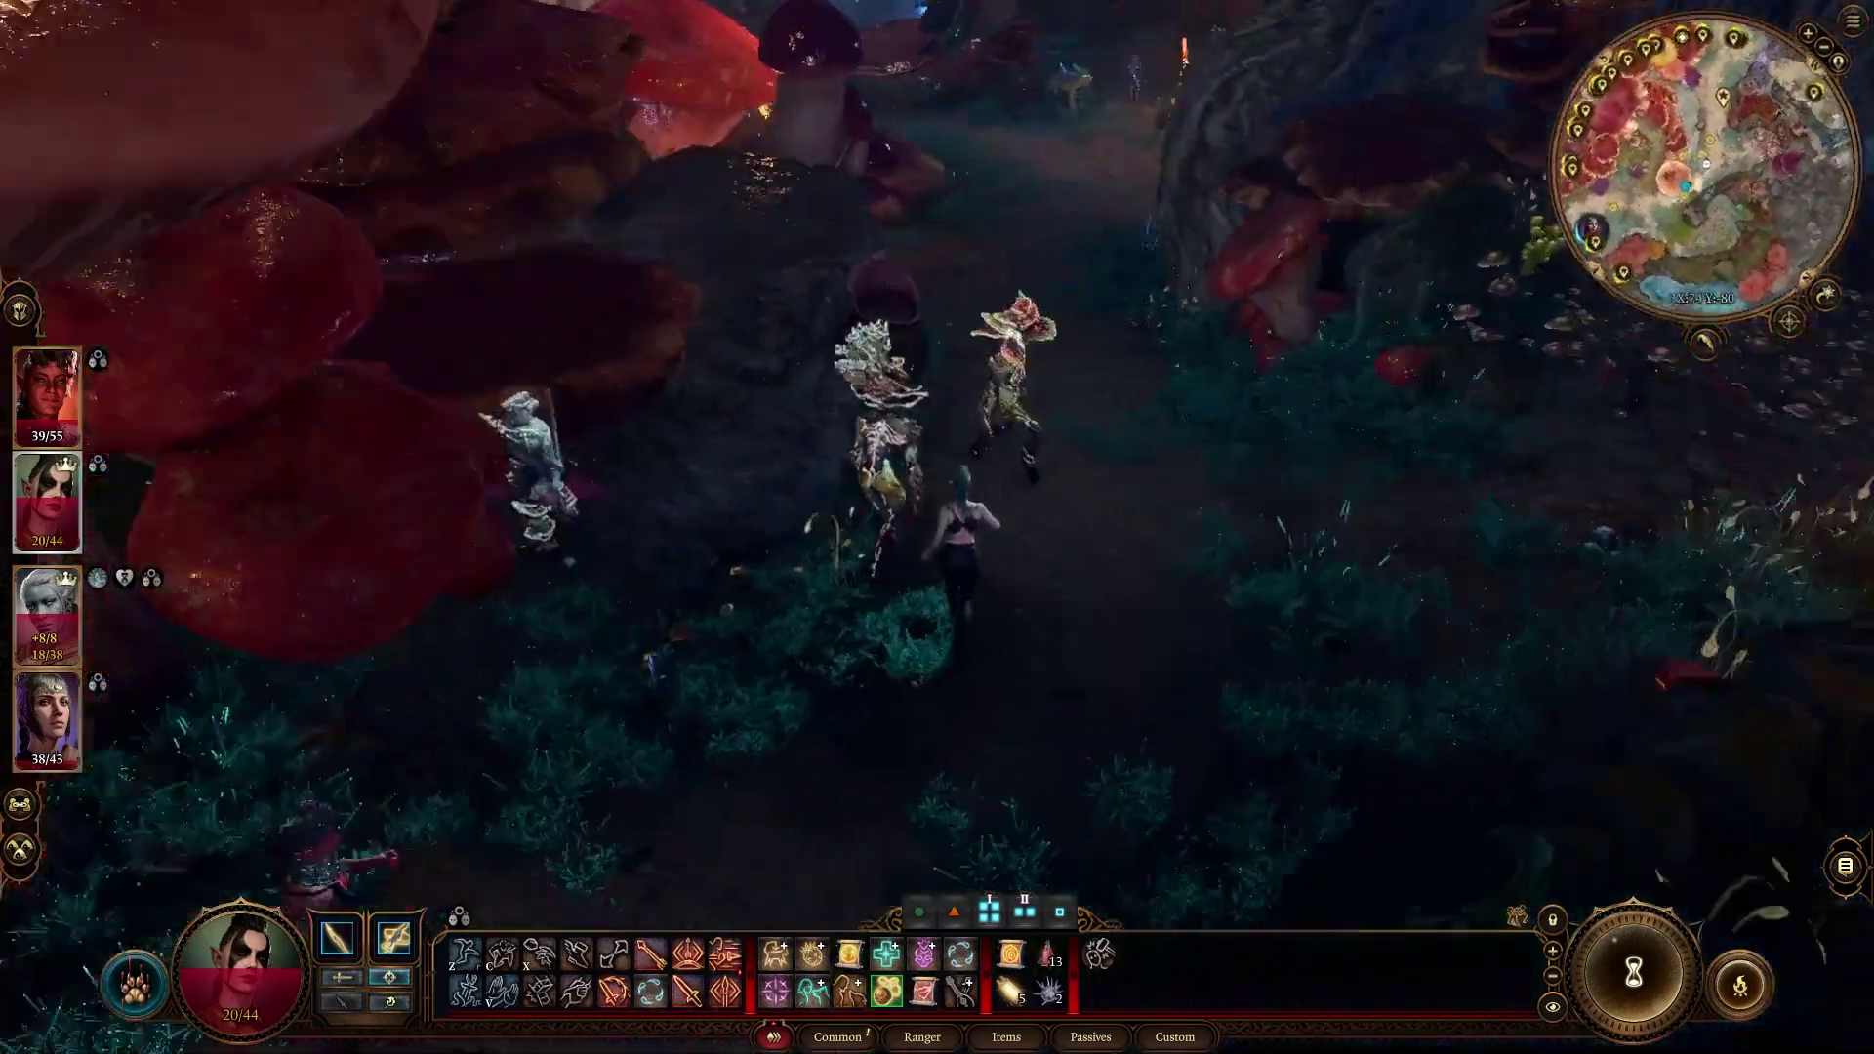
key("q")
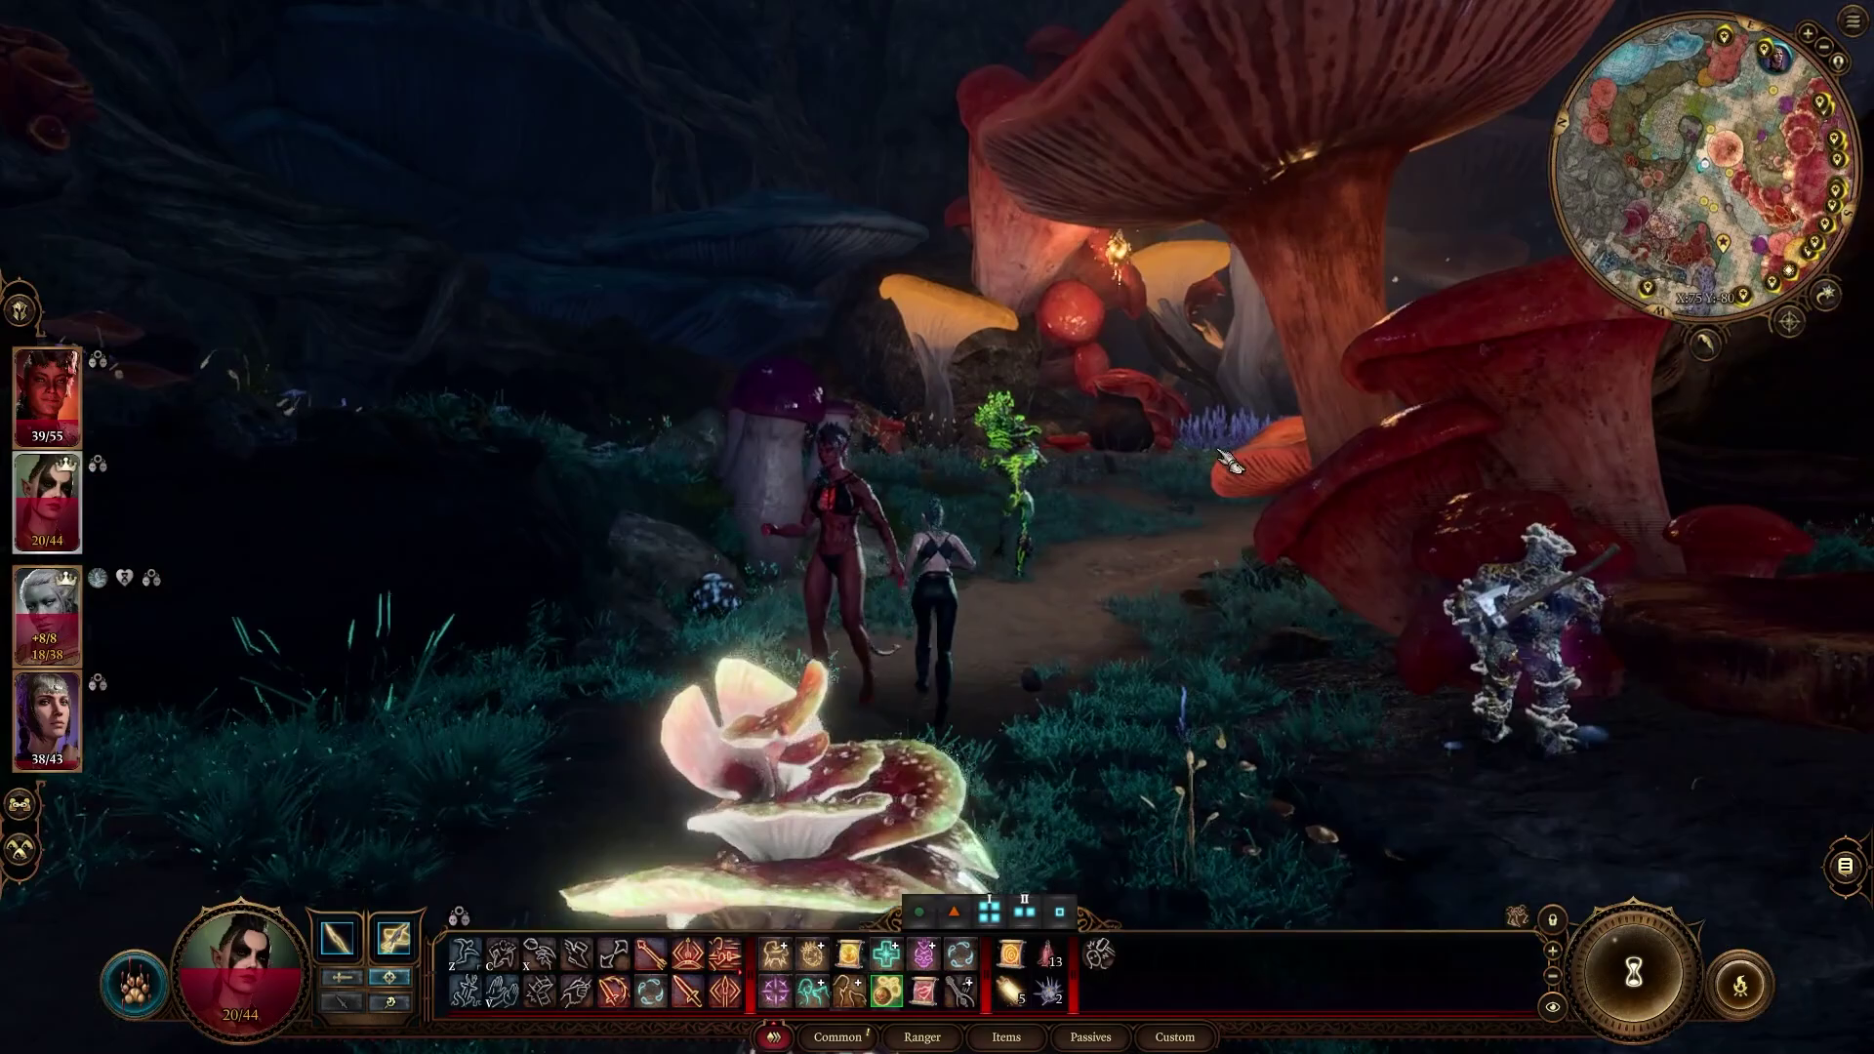
key("q")
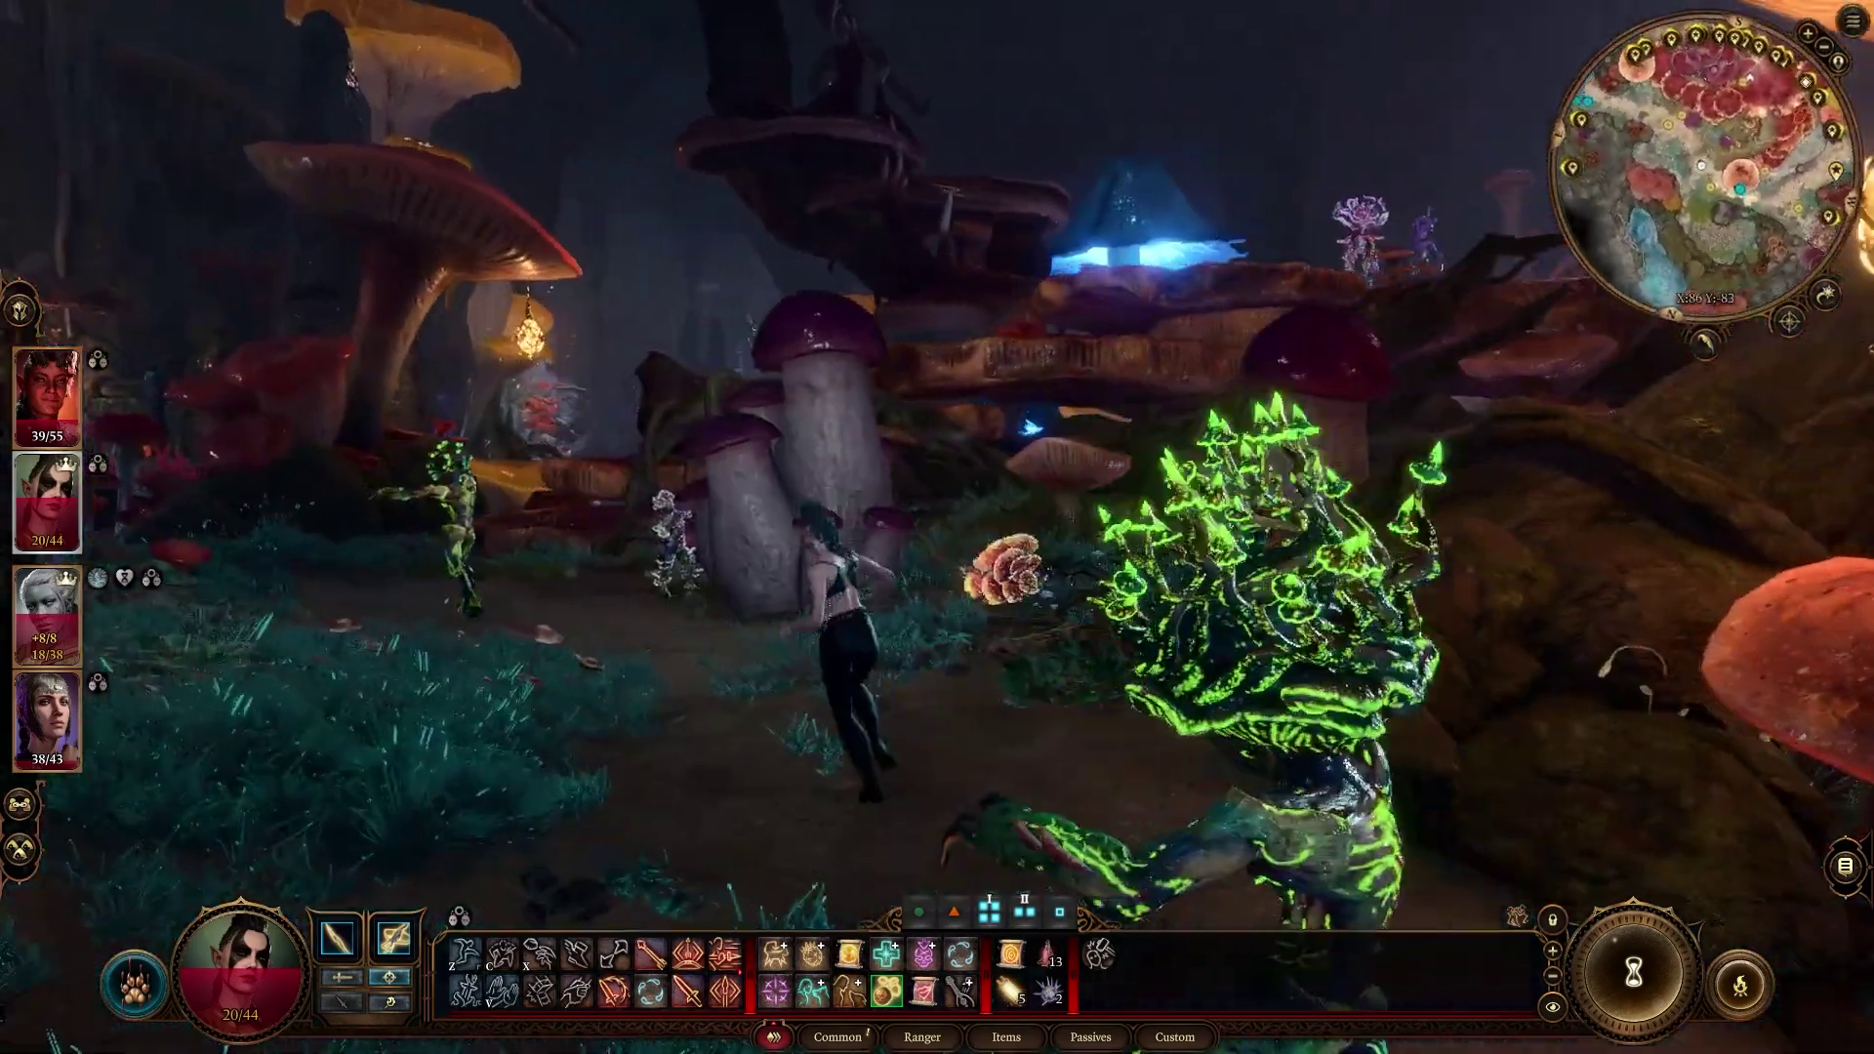
key("q")
left_click(1086, 366)
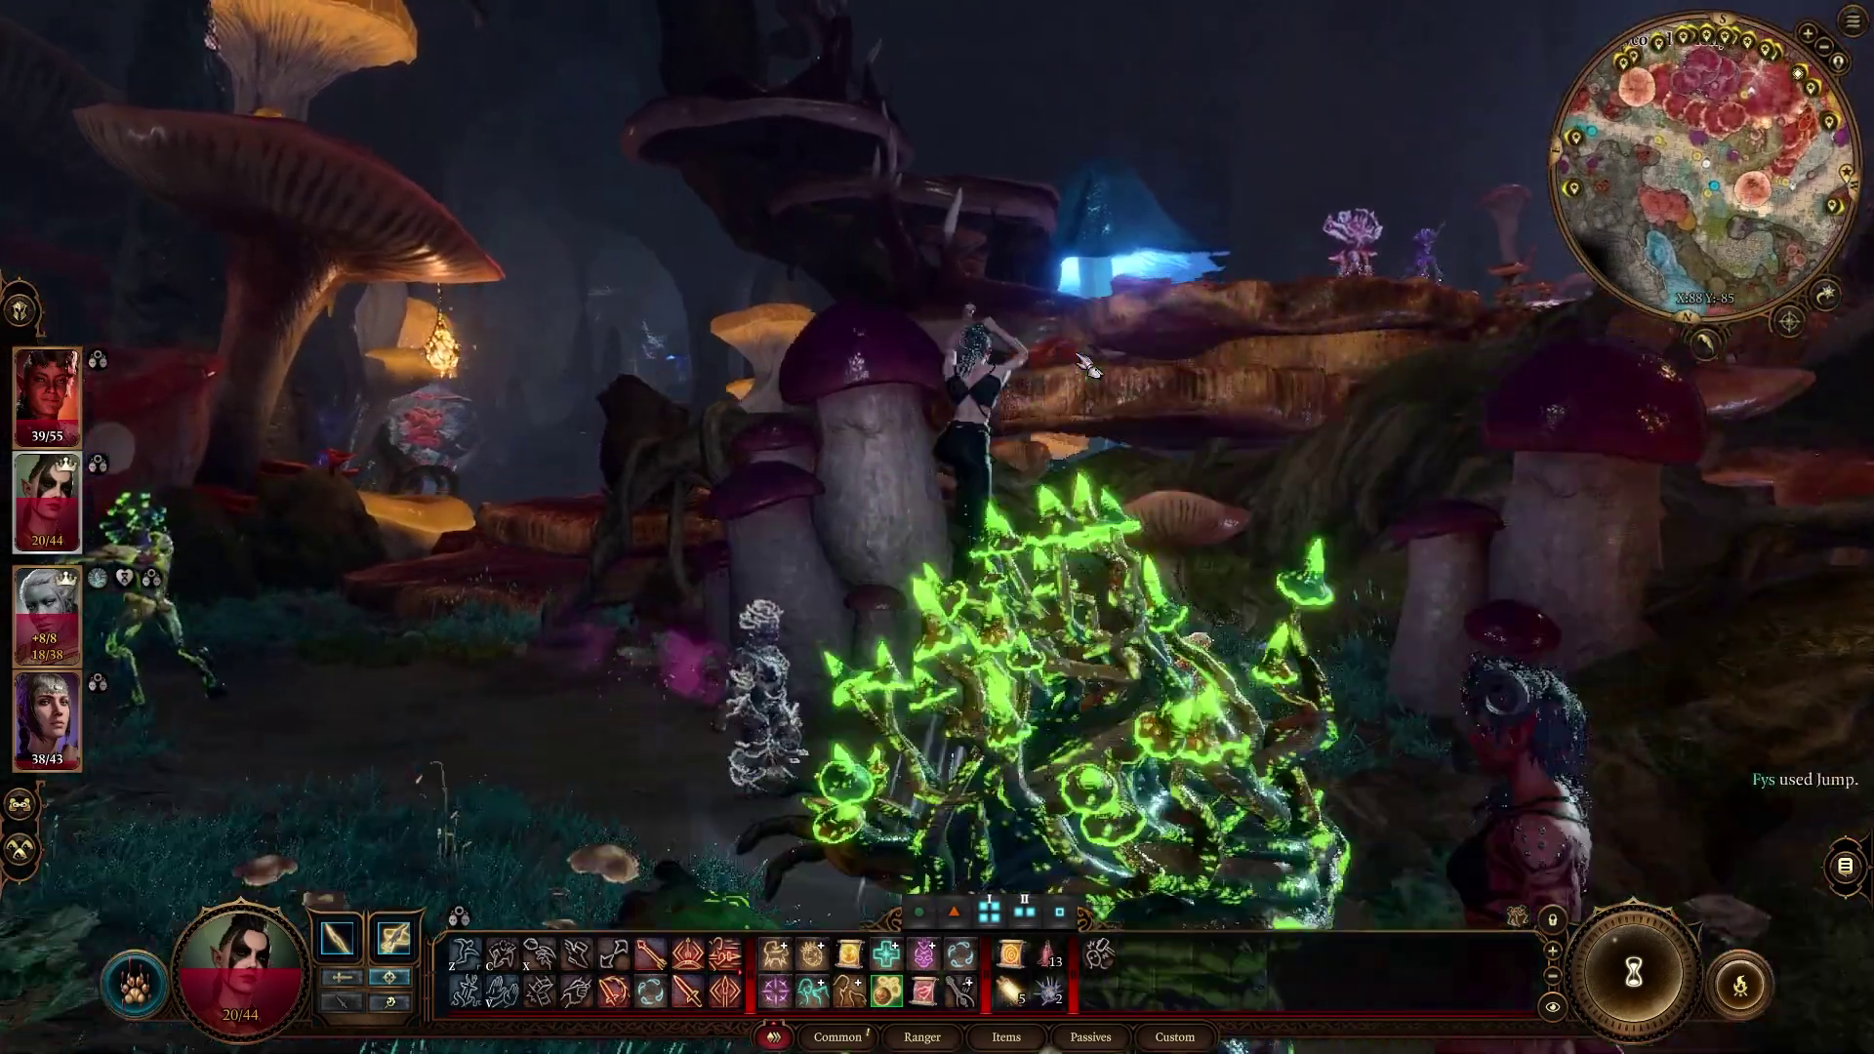
- Equip Dark Githyanki Armor 1 on the ranger from the inventory
key("i")
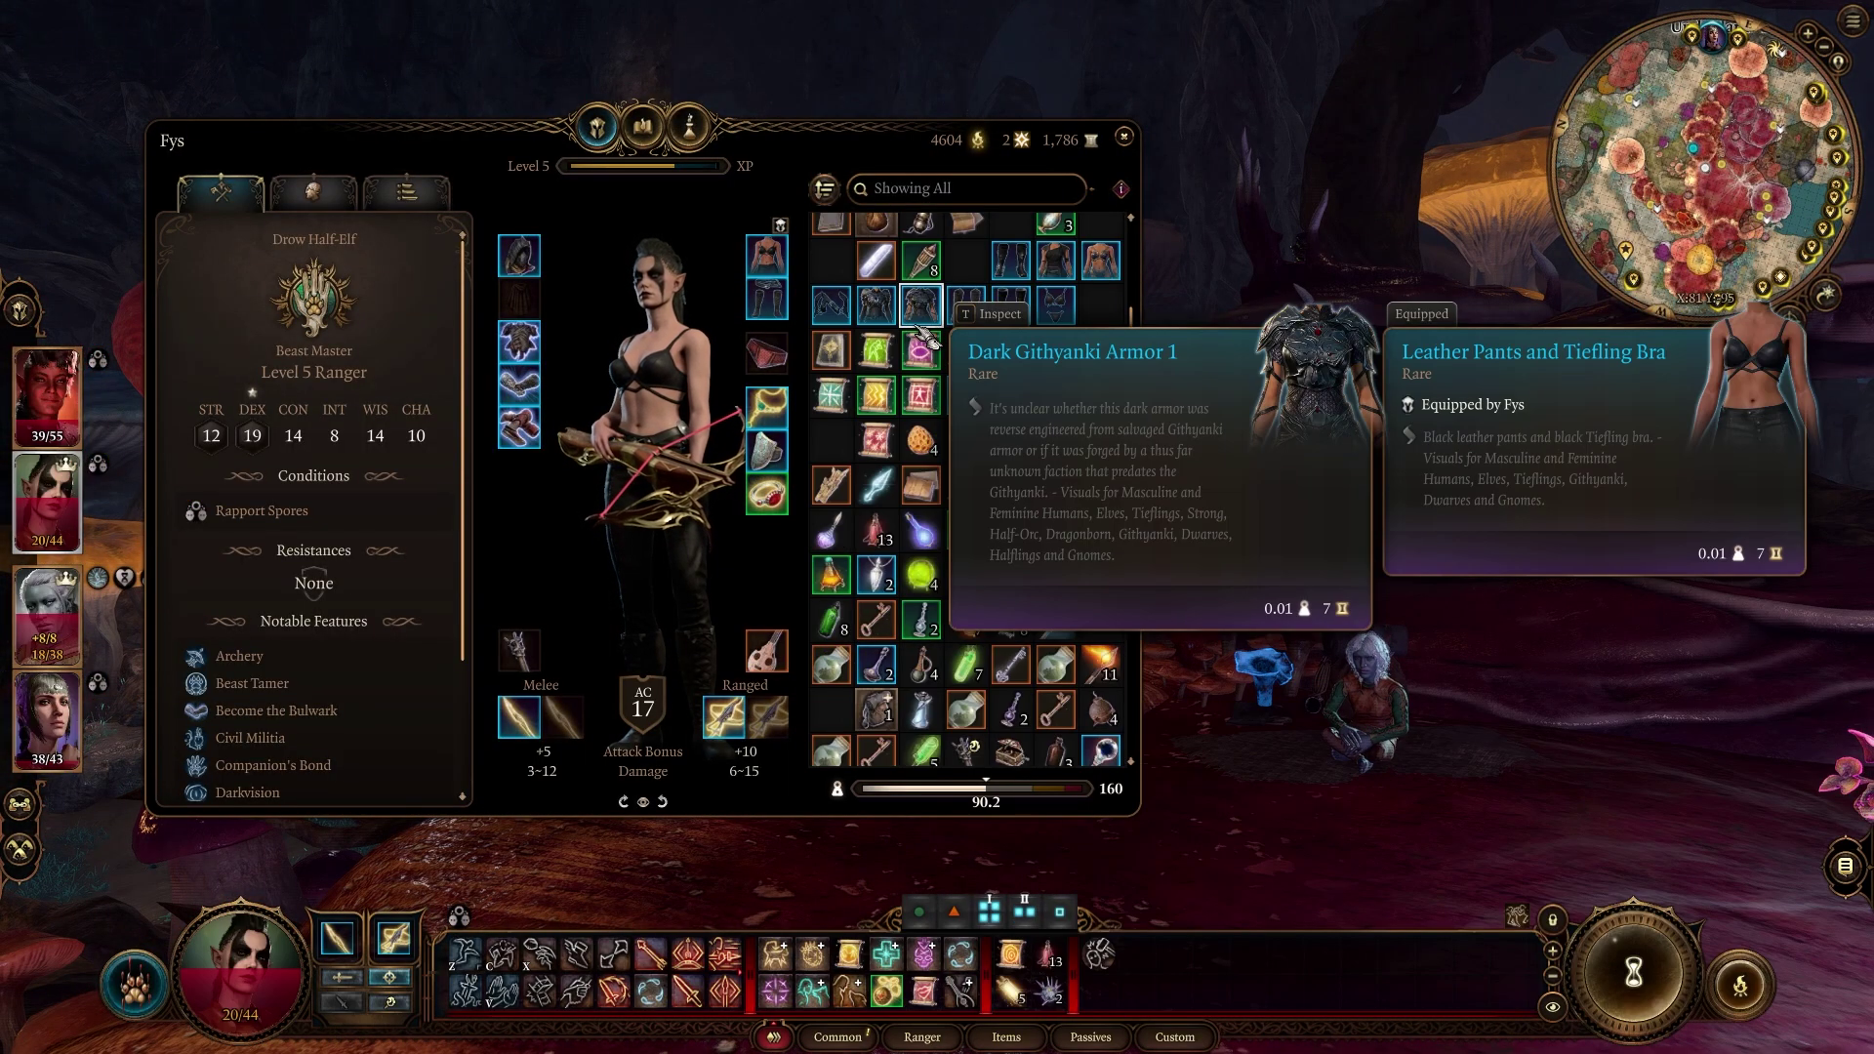
double_click(929, 324)
key("i")
- Test WASD movement by running the ranger around the colony's mushroom platform while rotating the camera
key("e")
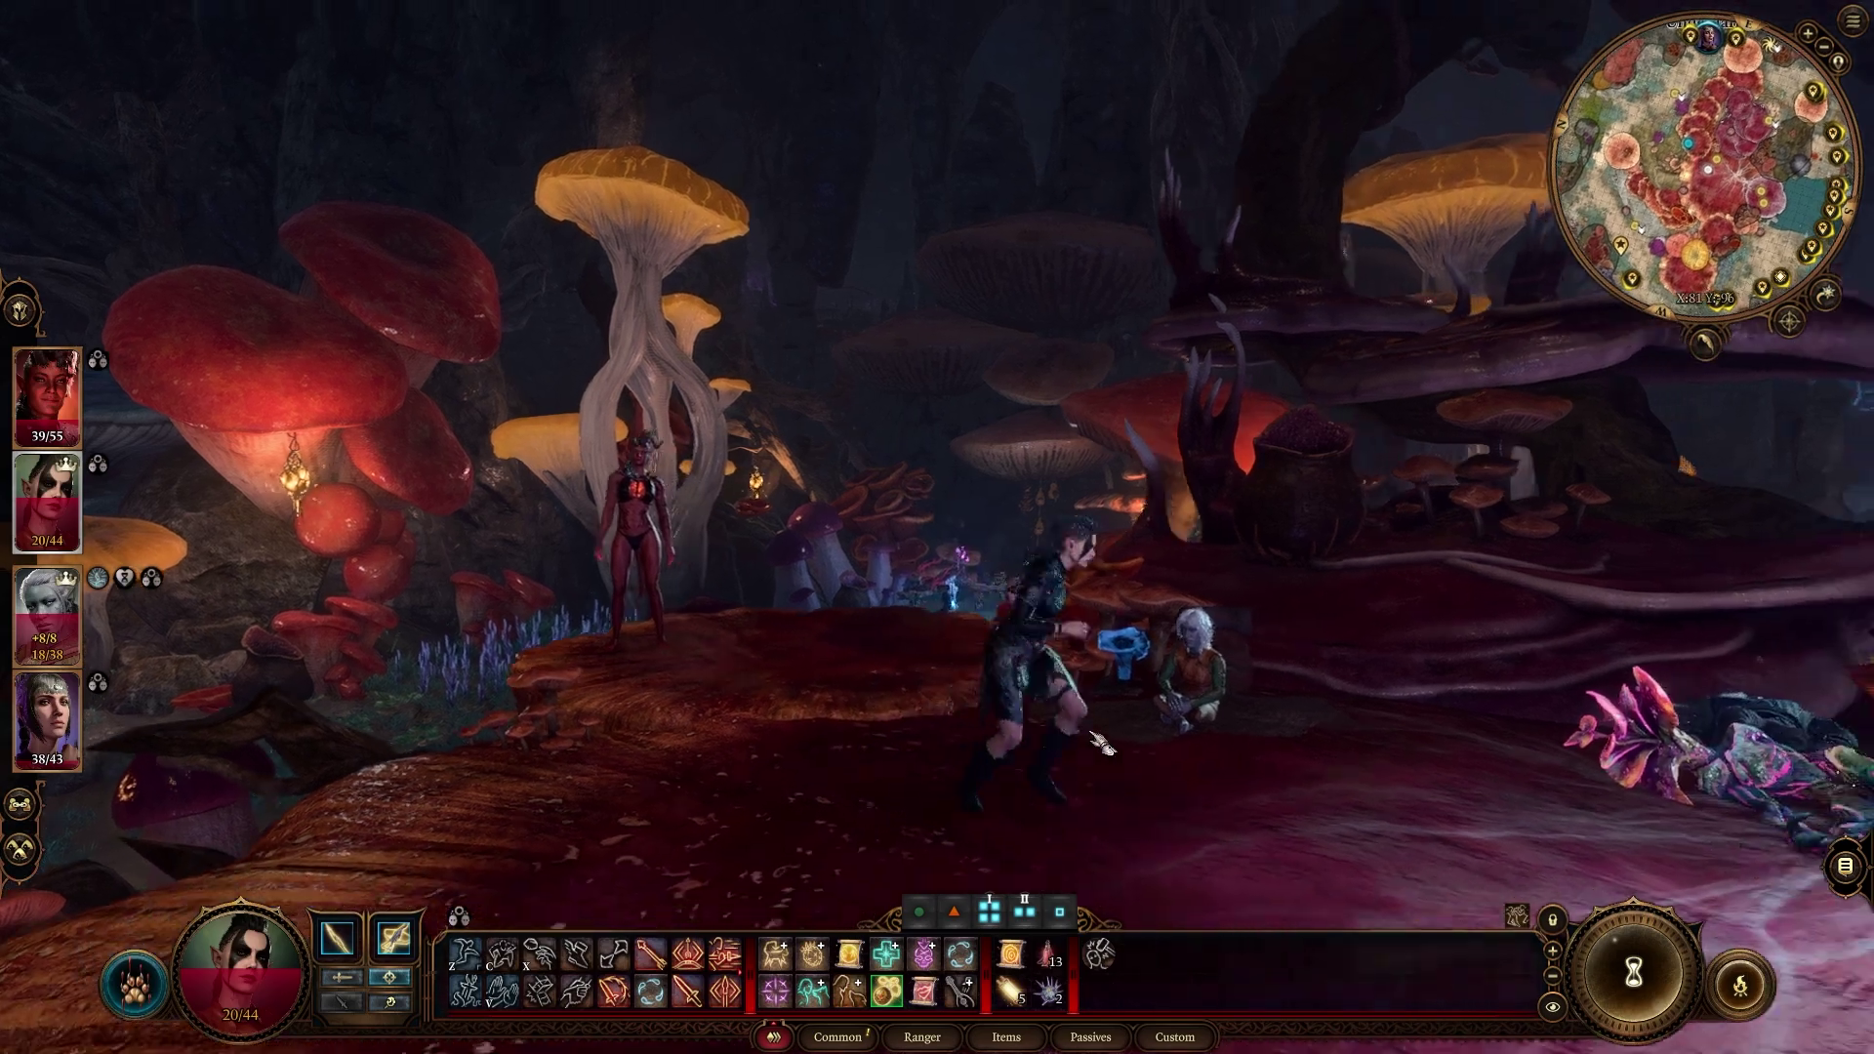
key("e")
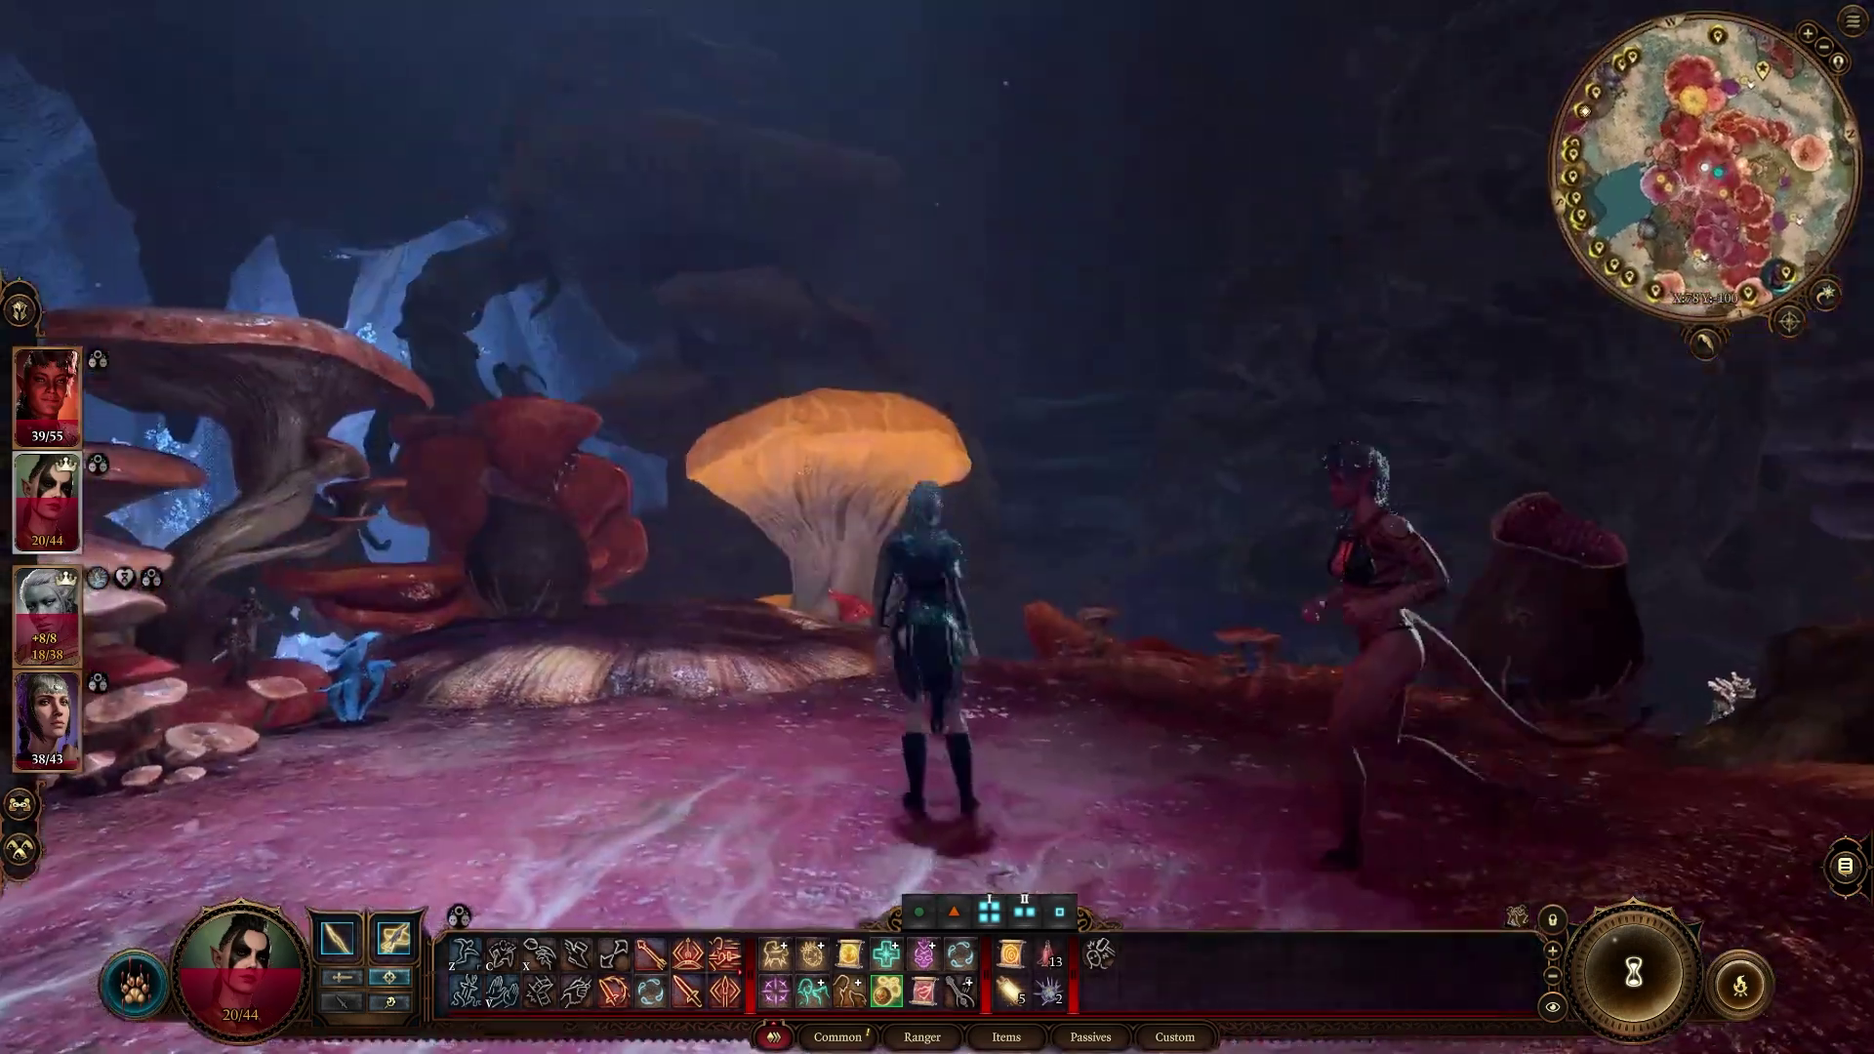
key("w")
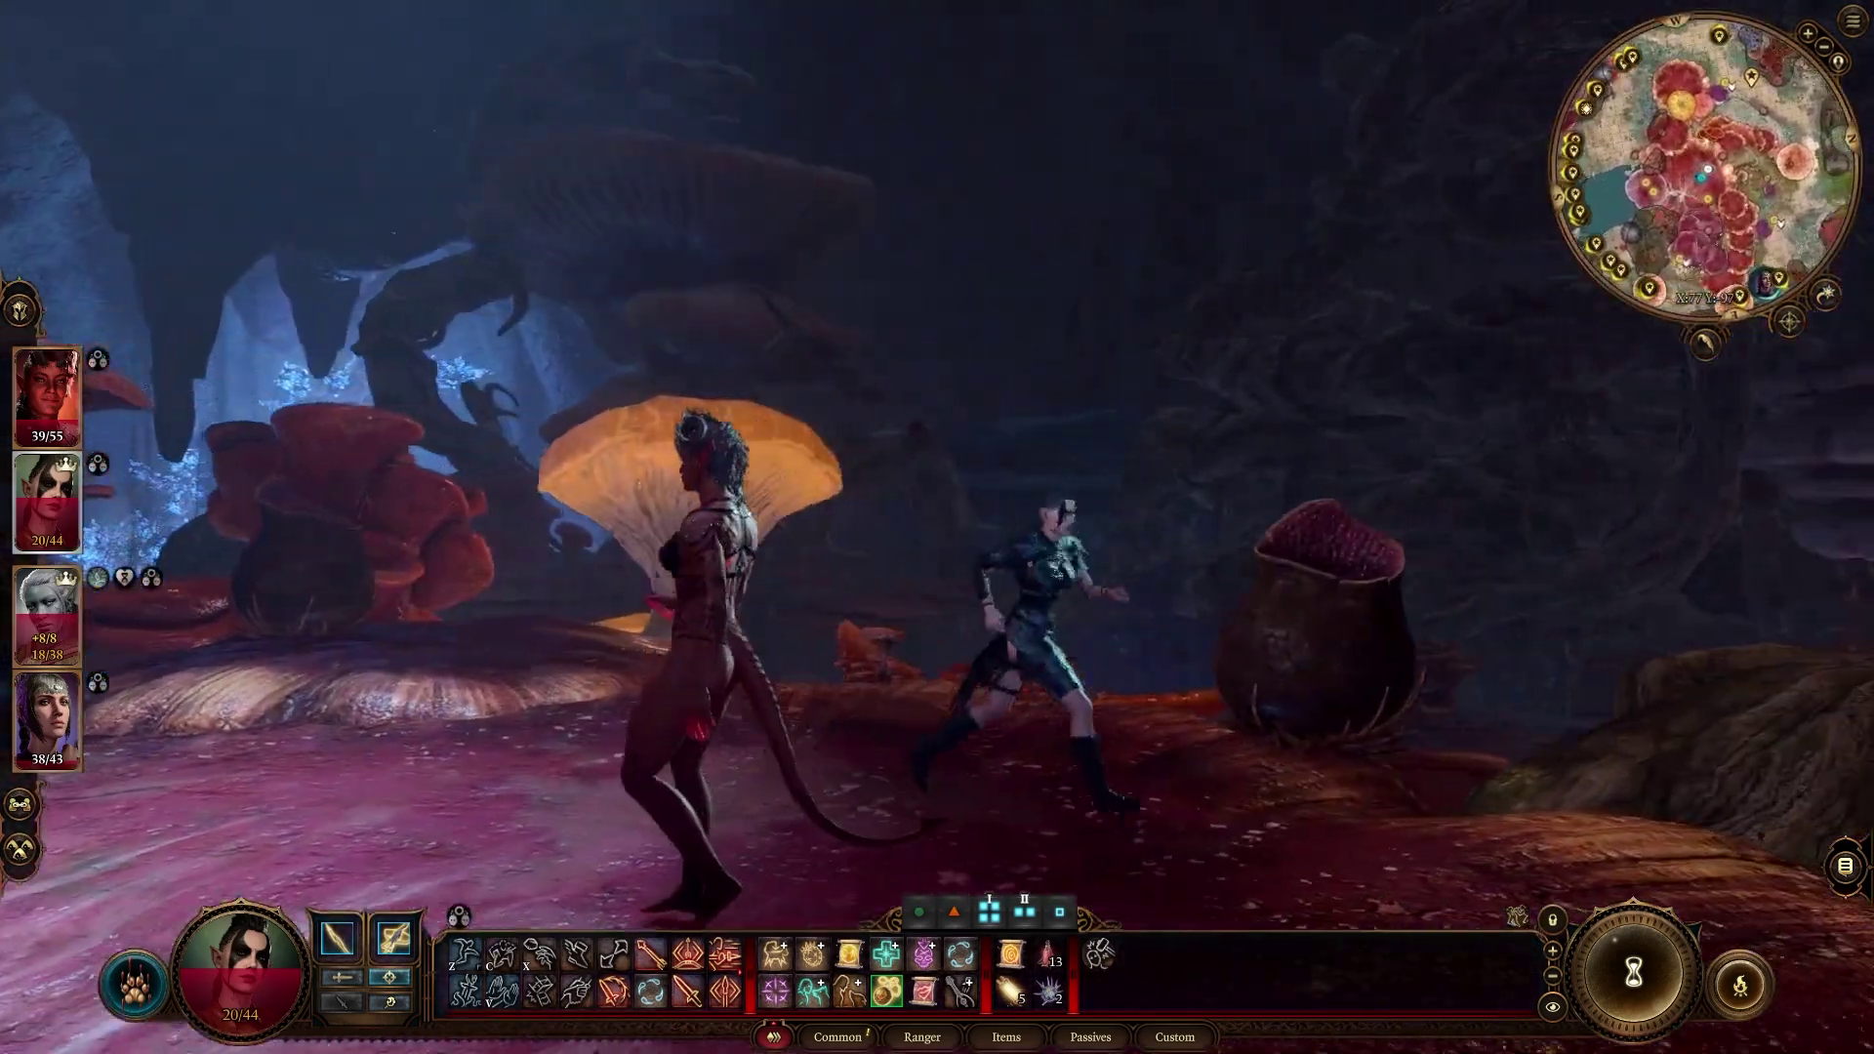
key("d")
key("e")
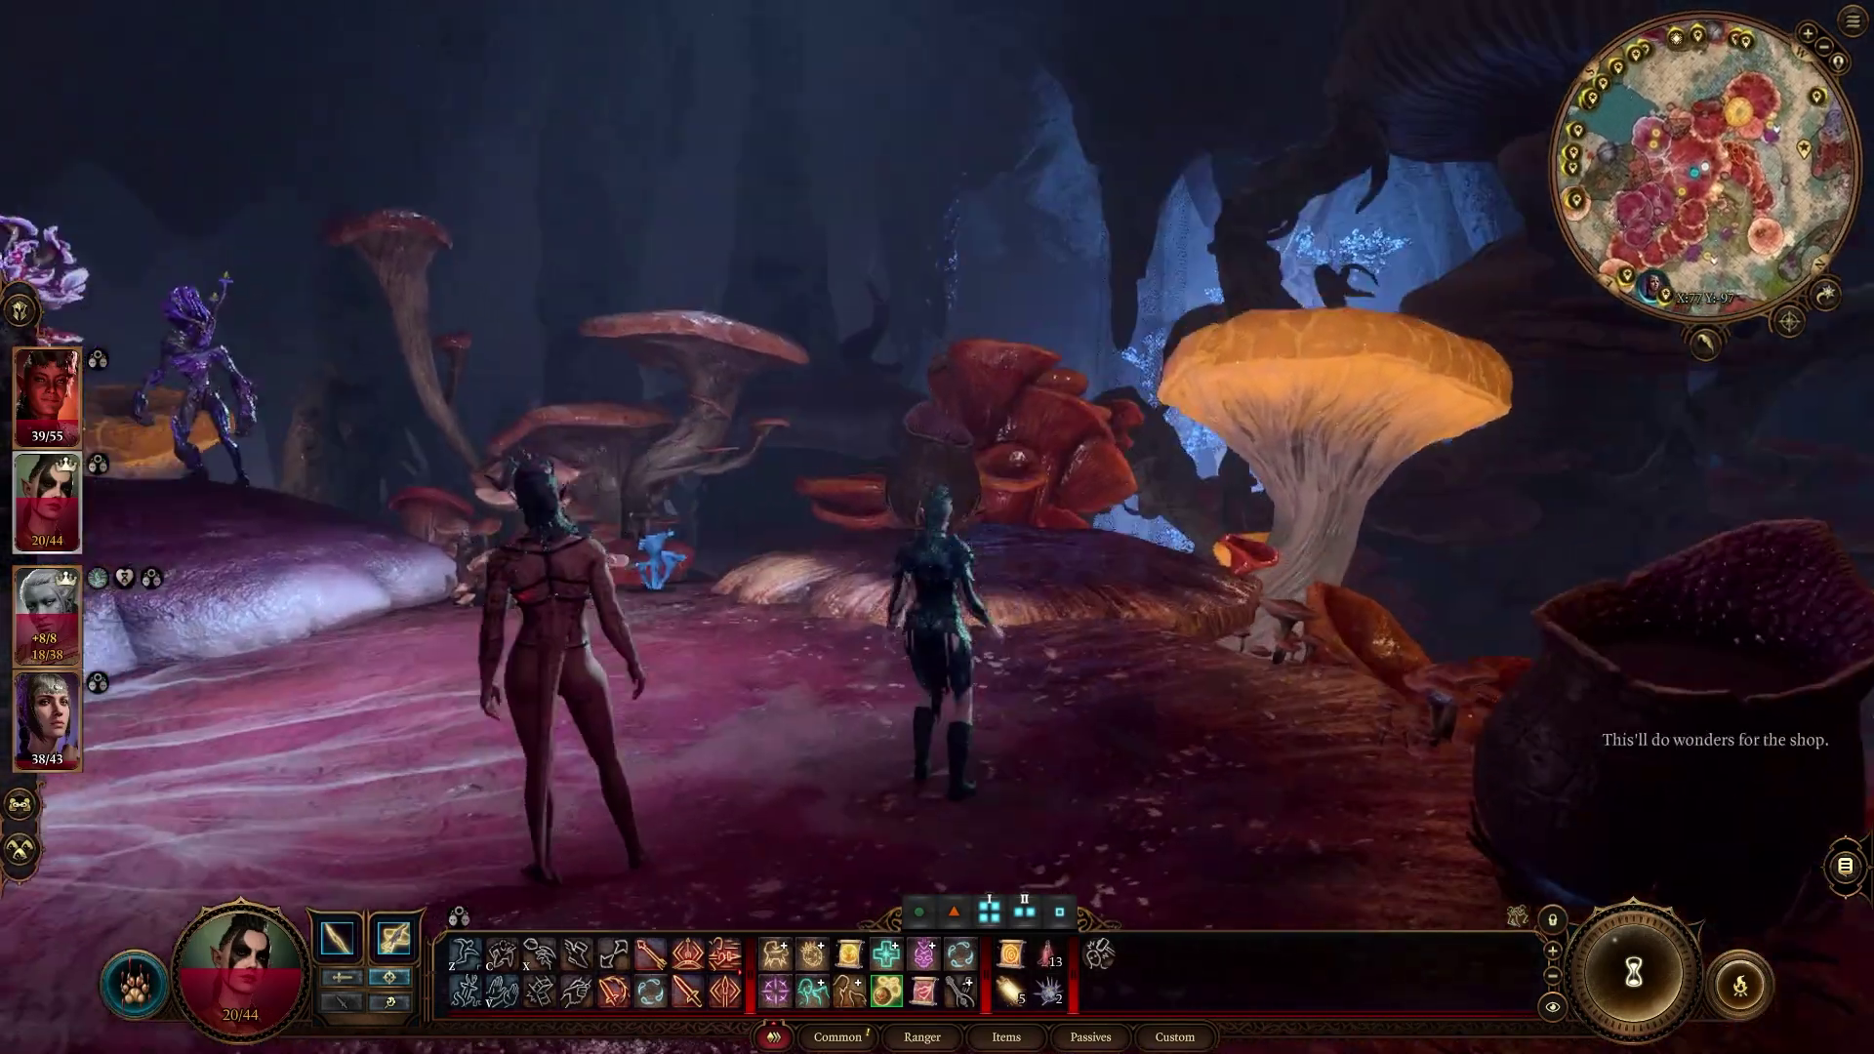
key("w")
key("q")
key("q")
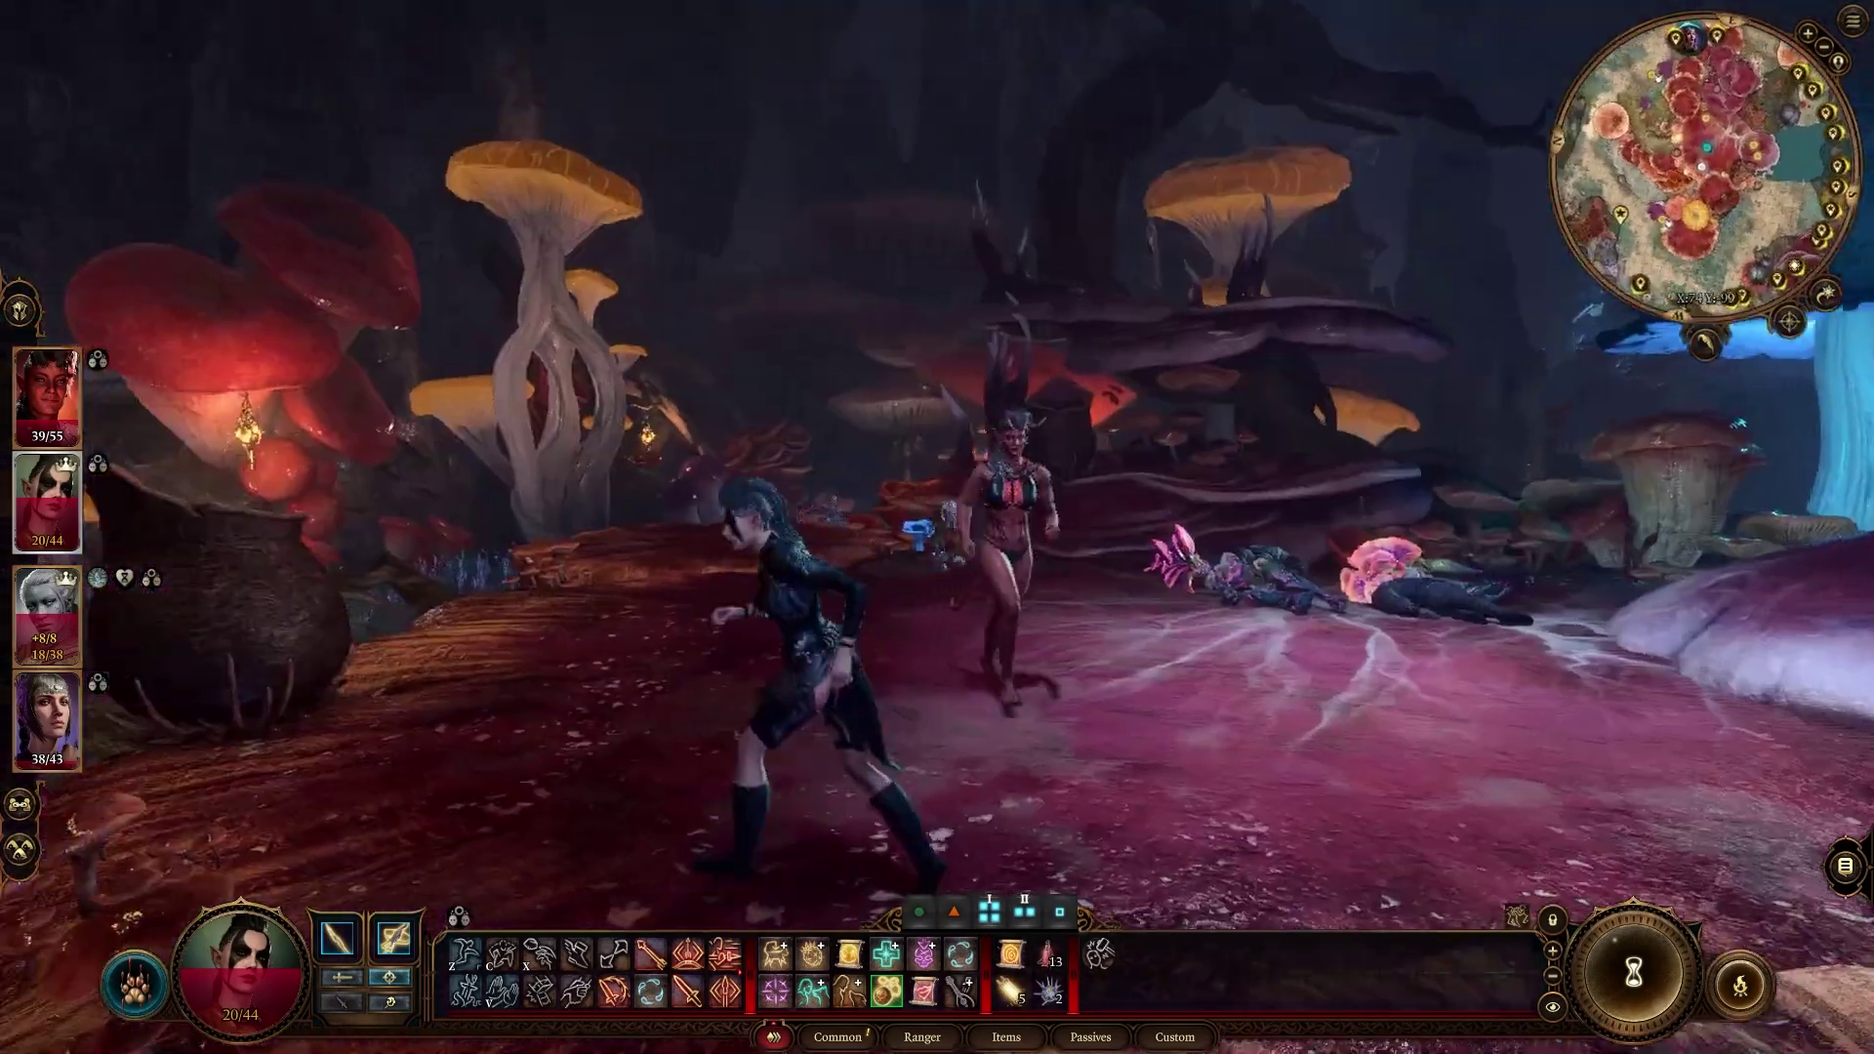
key("q")
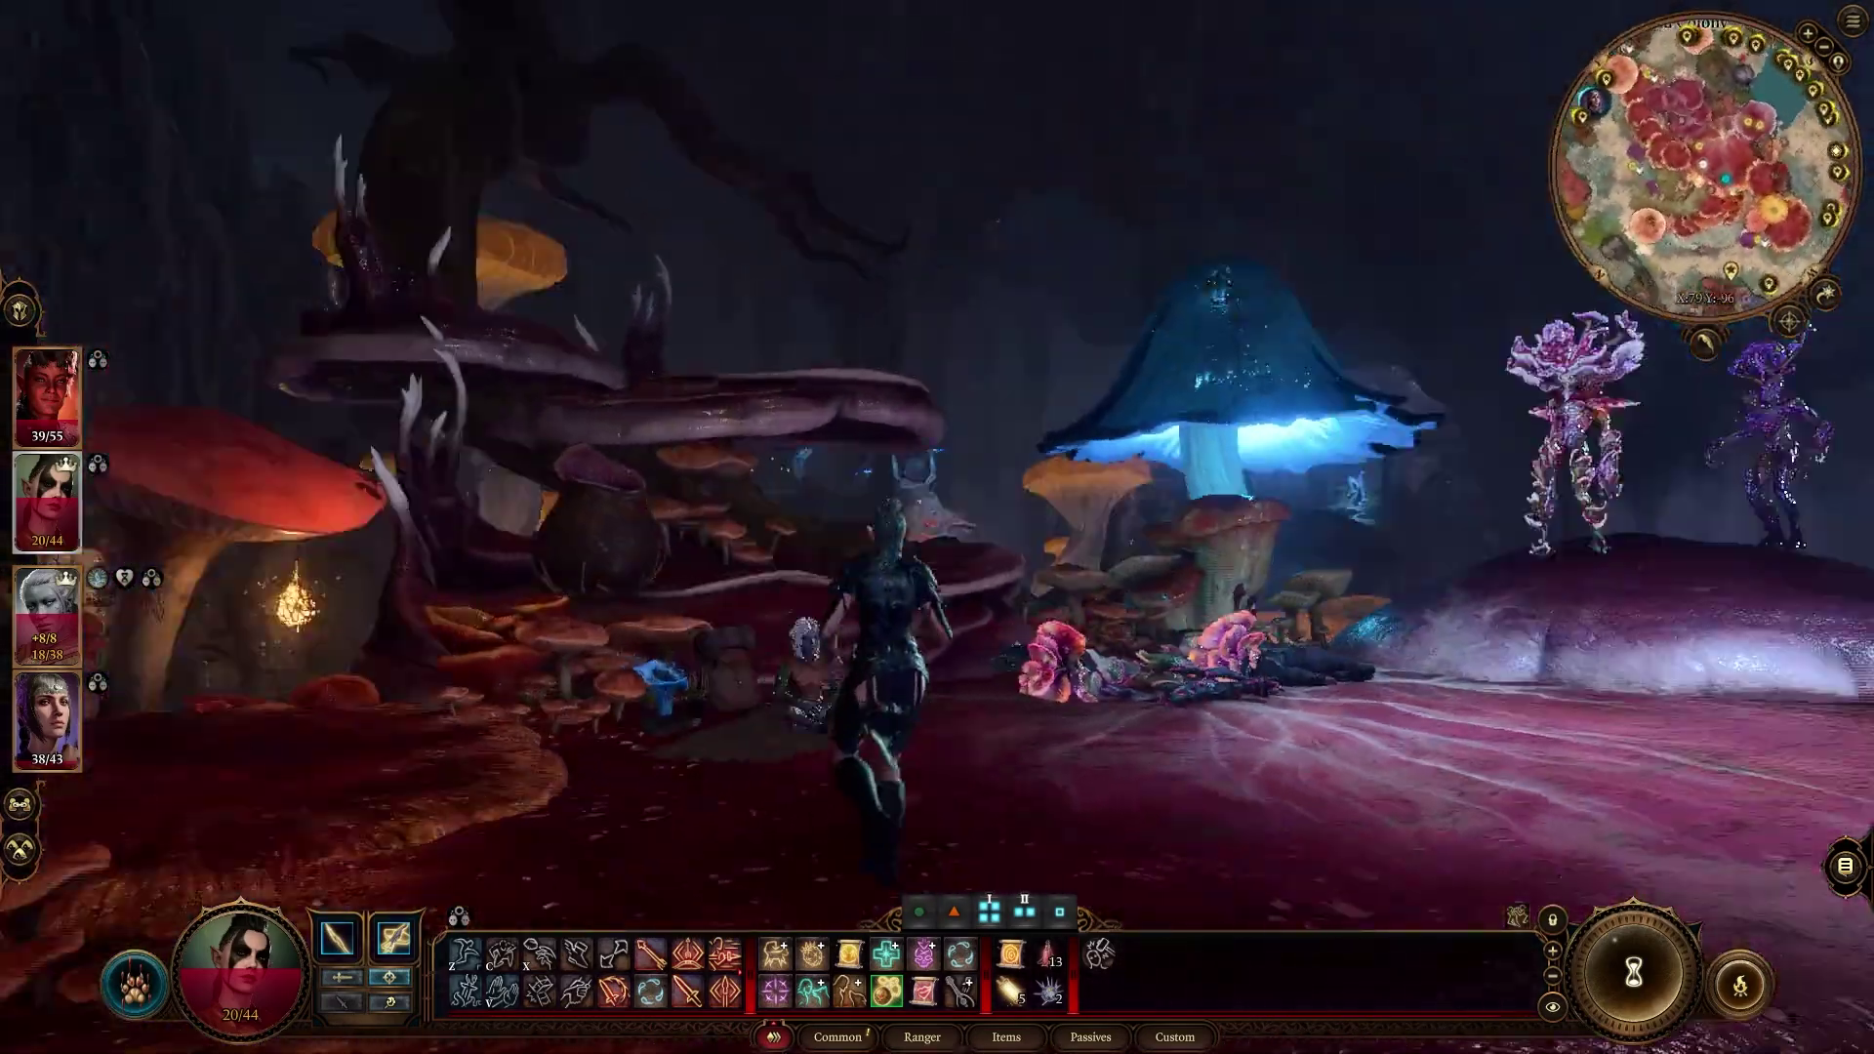
key("w")
key("q")
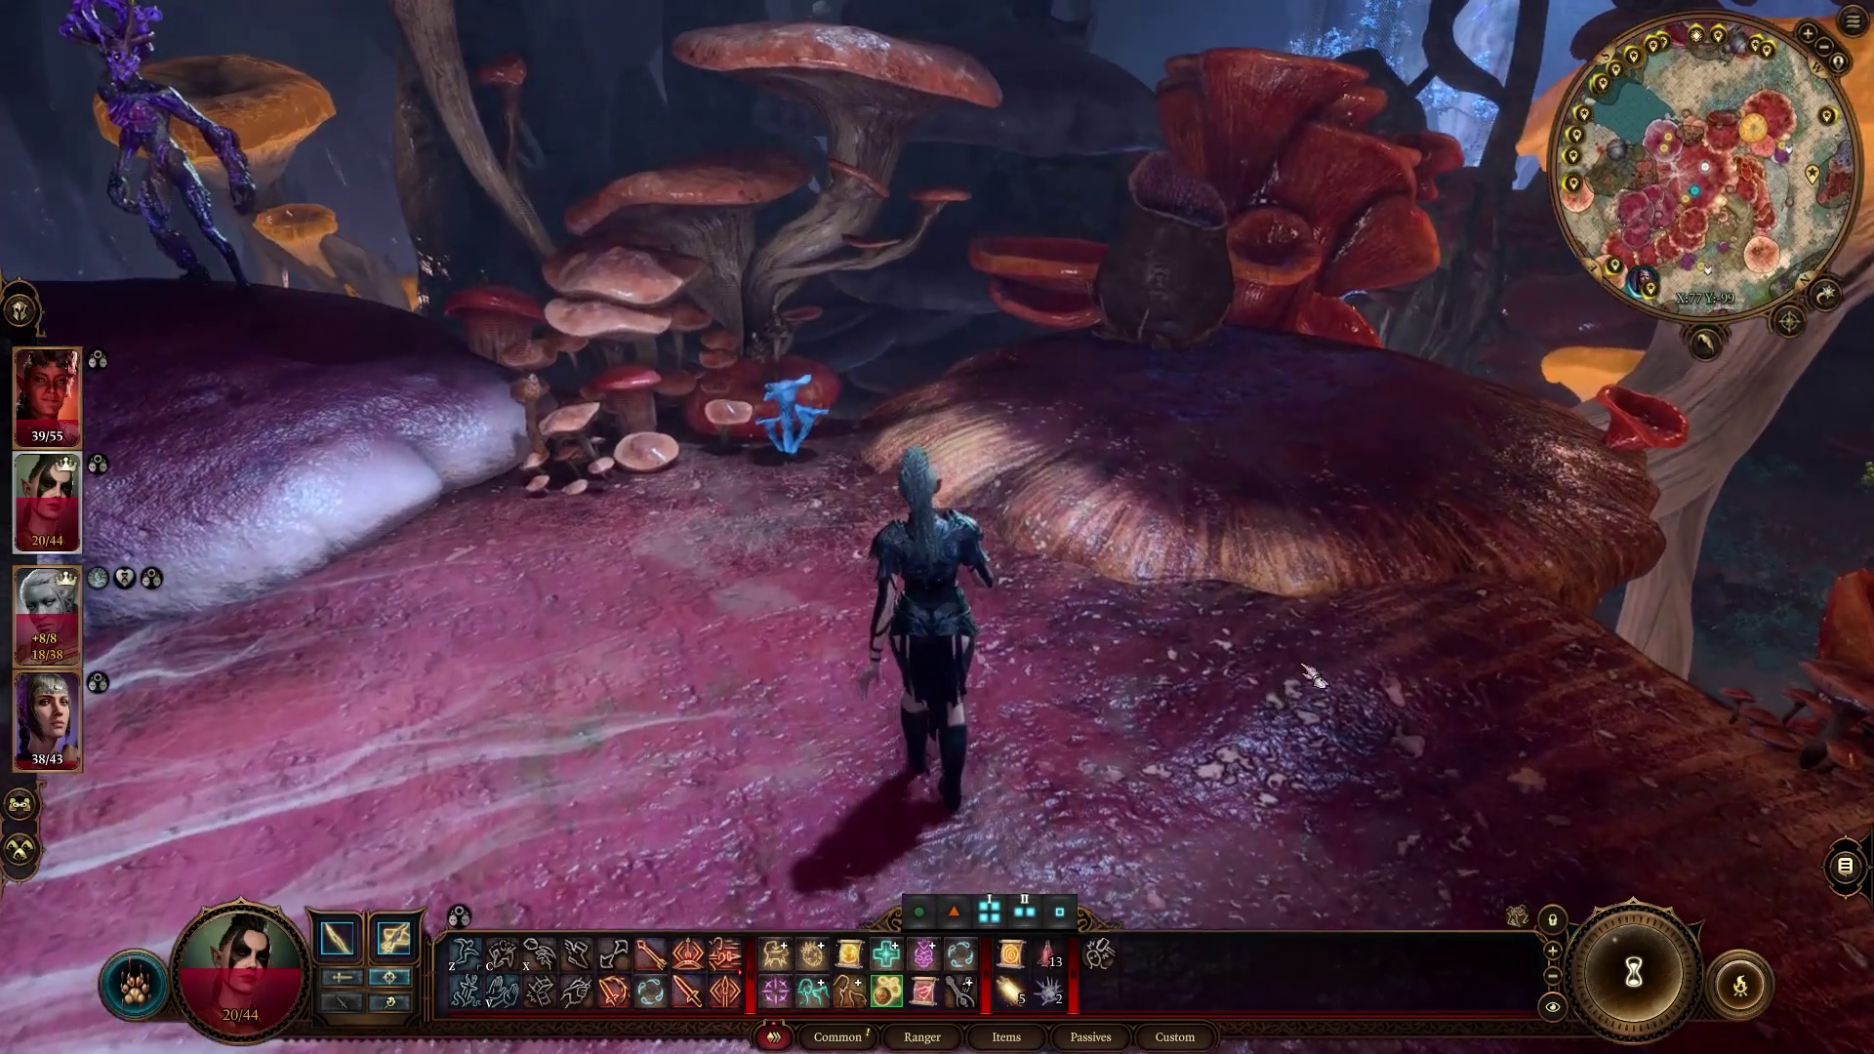
key("q")
key("q")
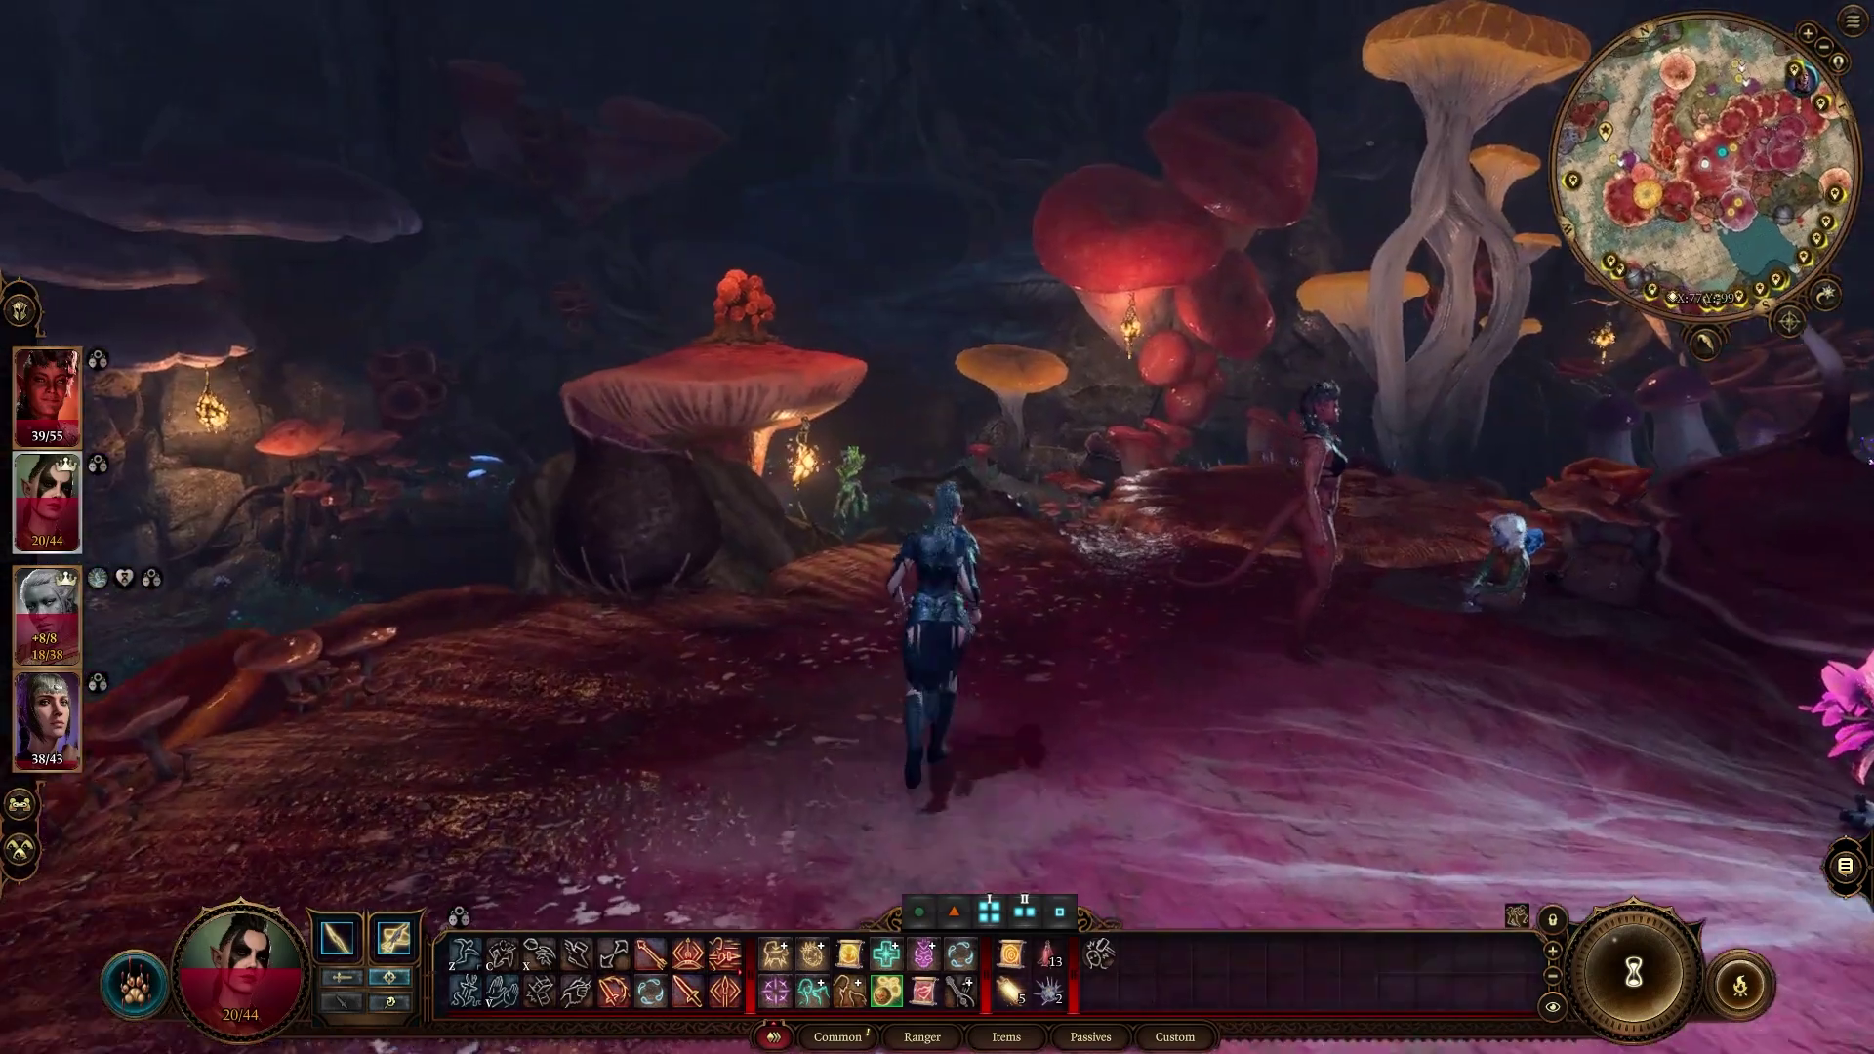
- Run the ranger forward off the mushroom platform and along the colony path, steering with the camera
key("e")
key("w")
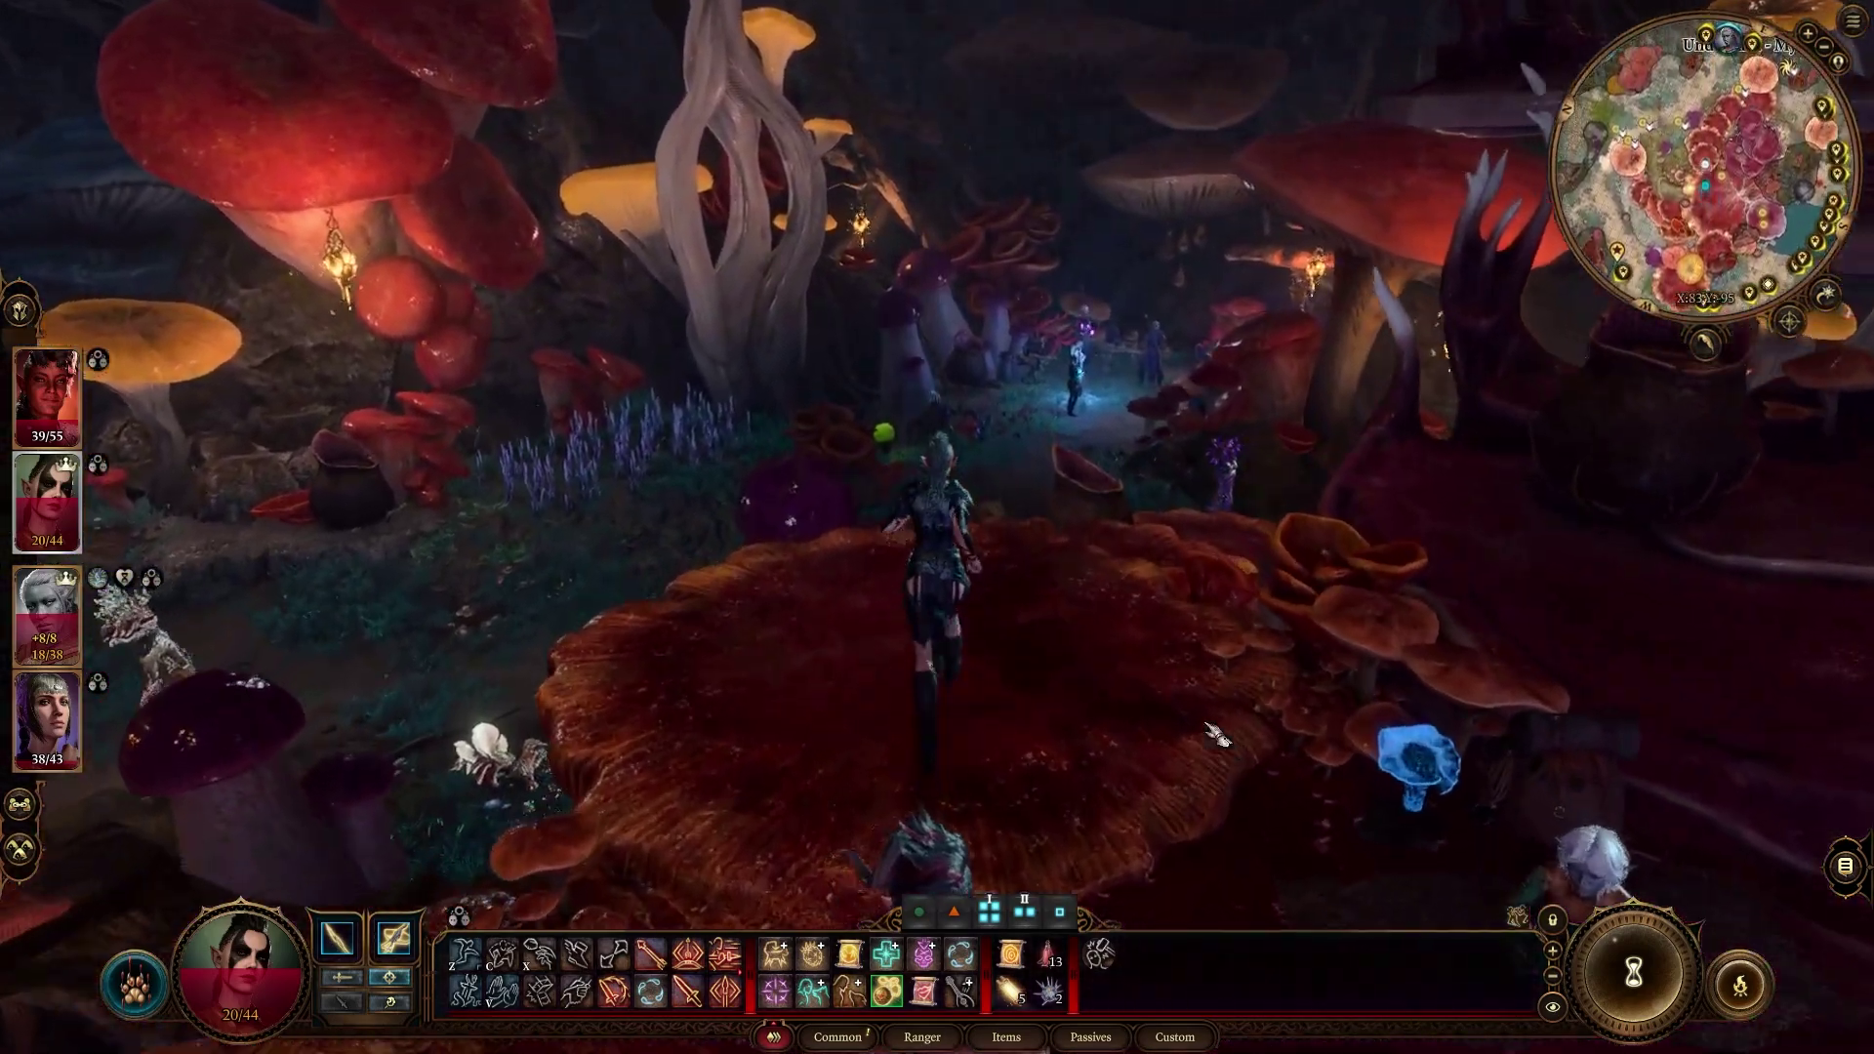
key("w")
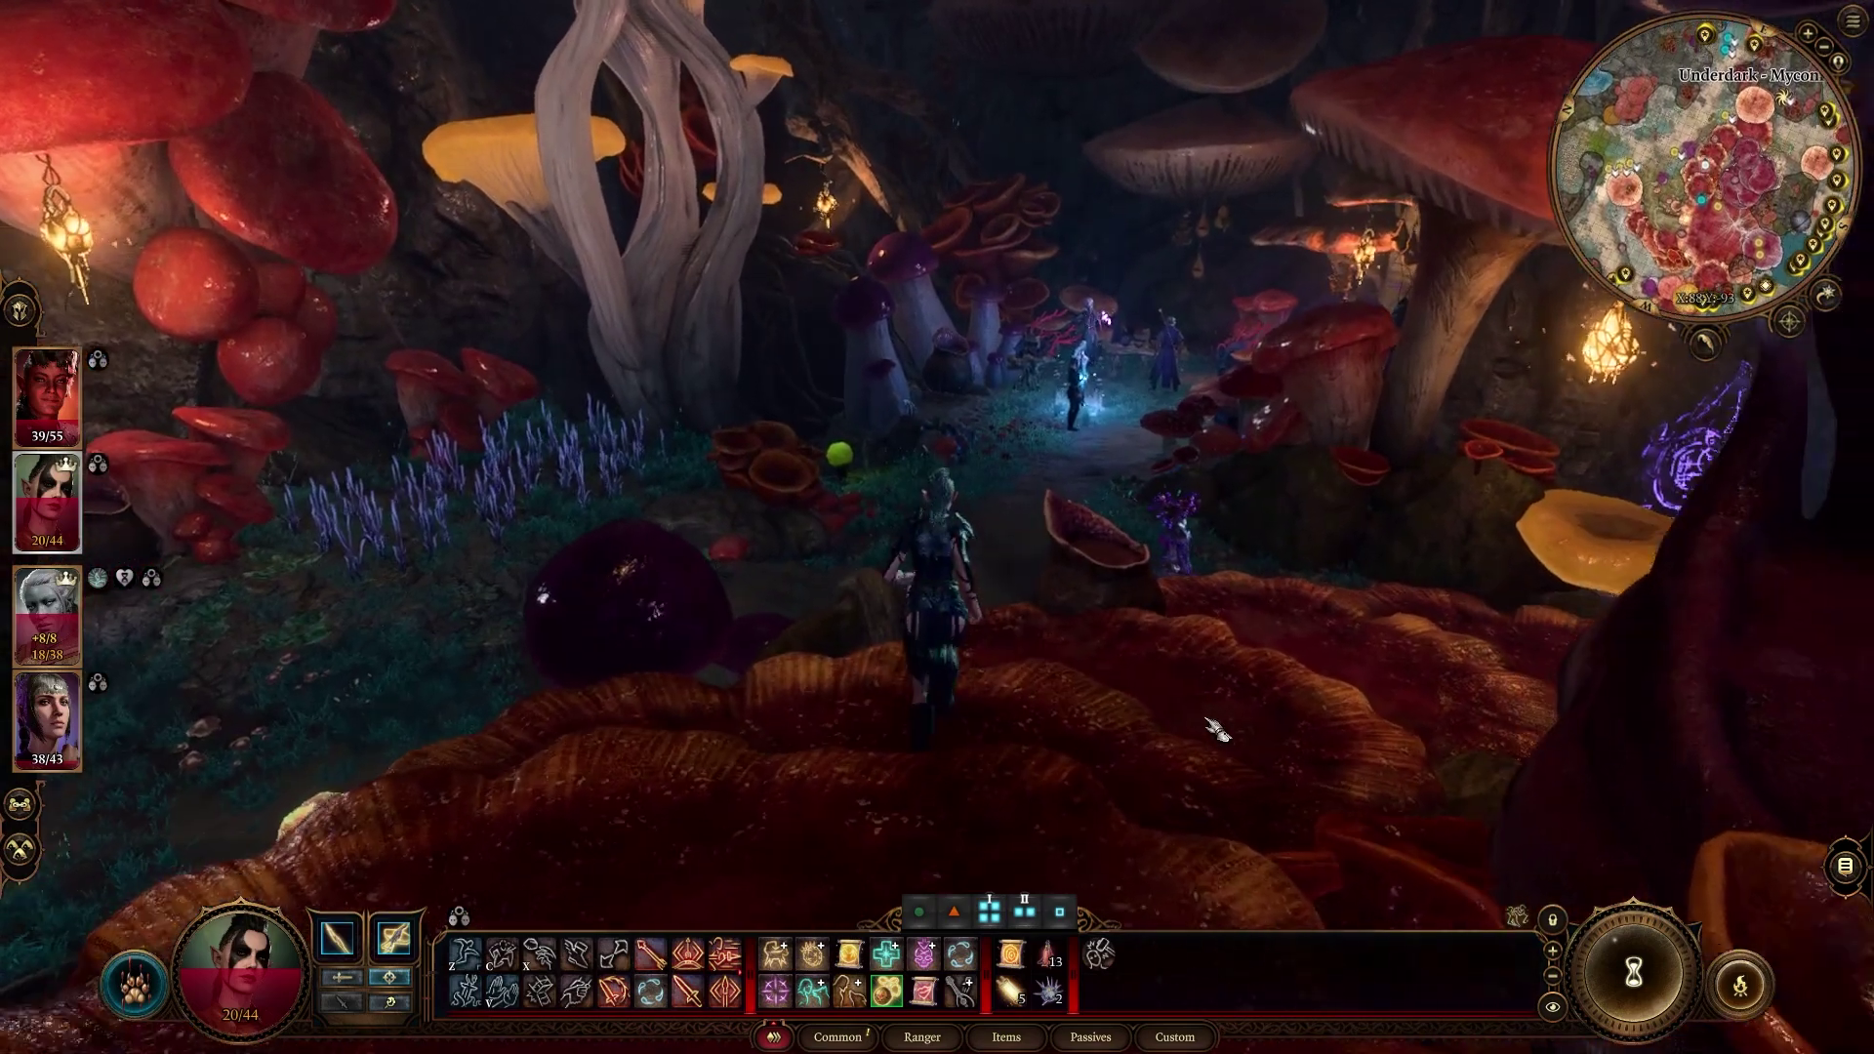
key("w")
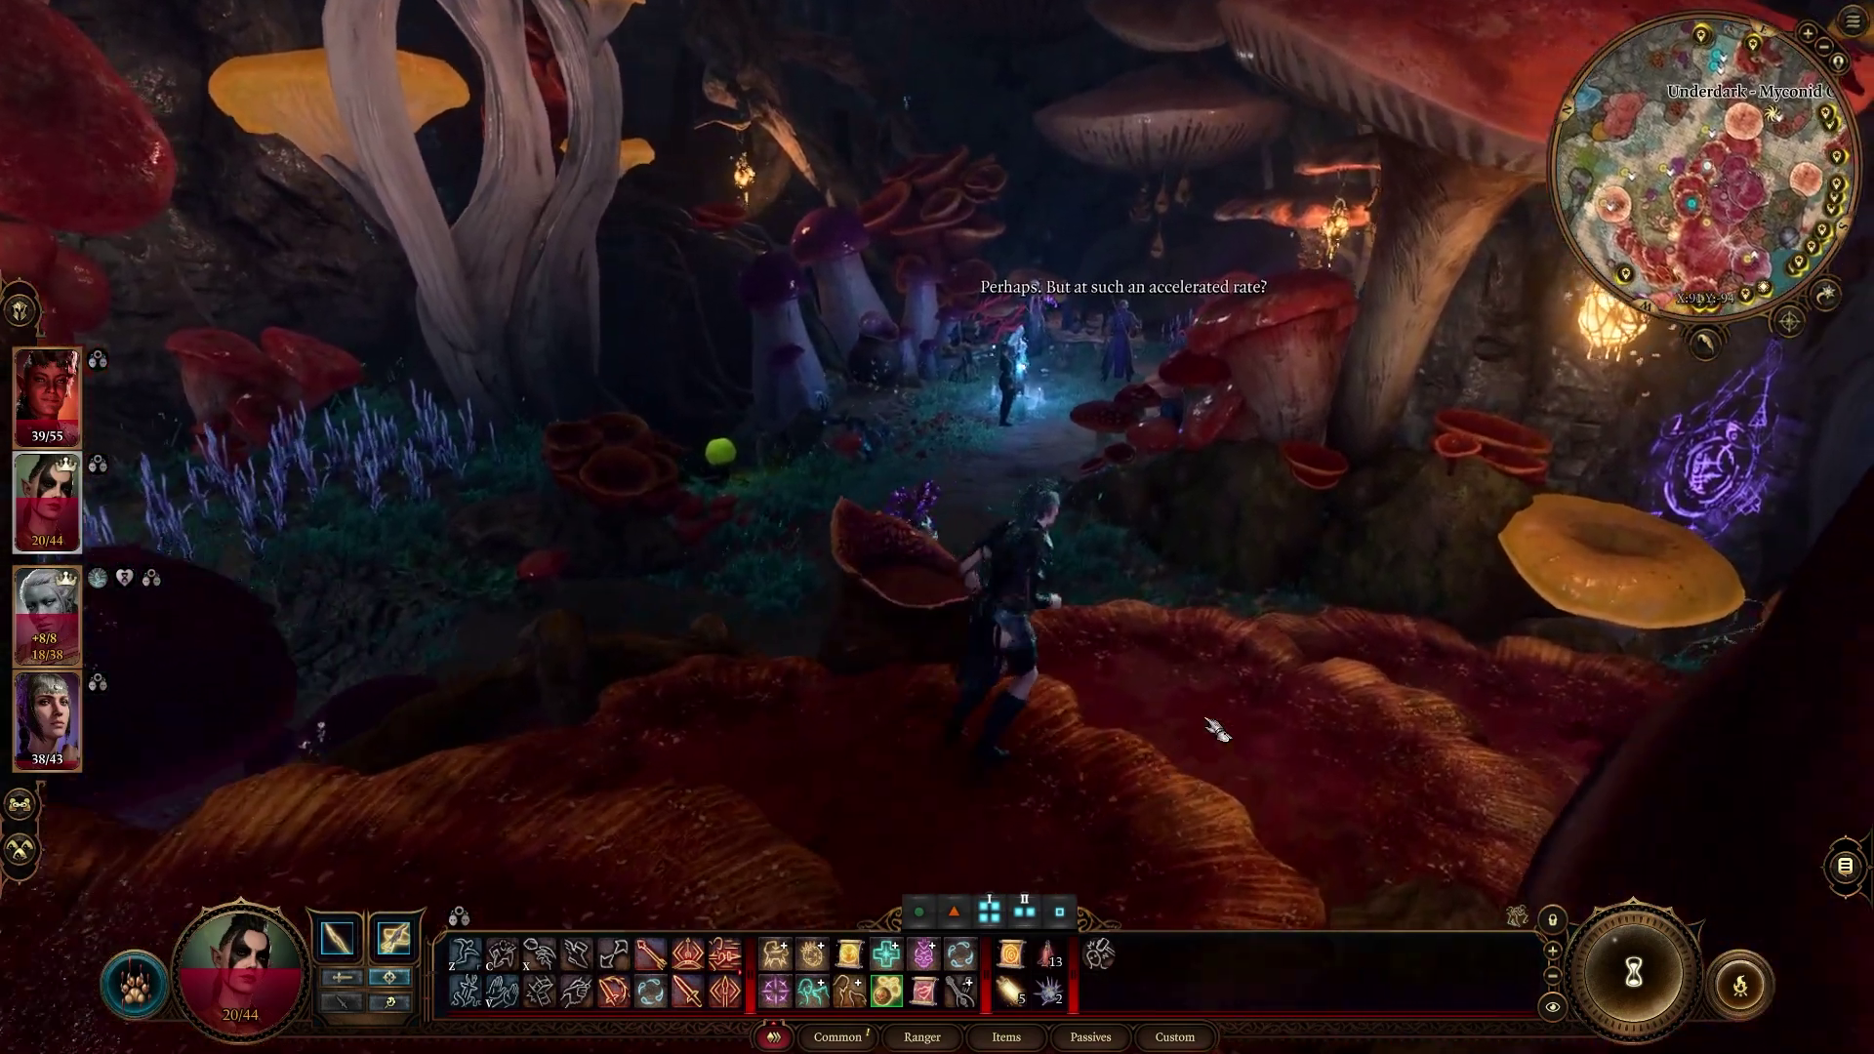
key("w")
key("w")
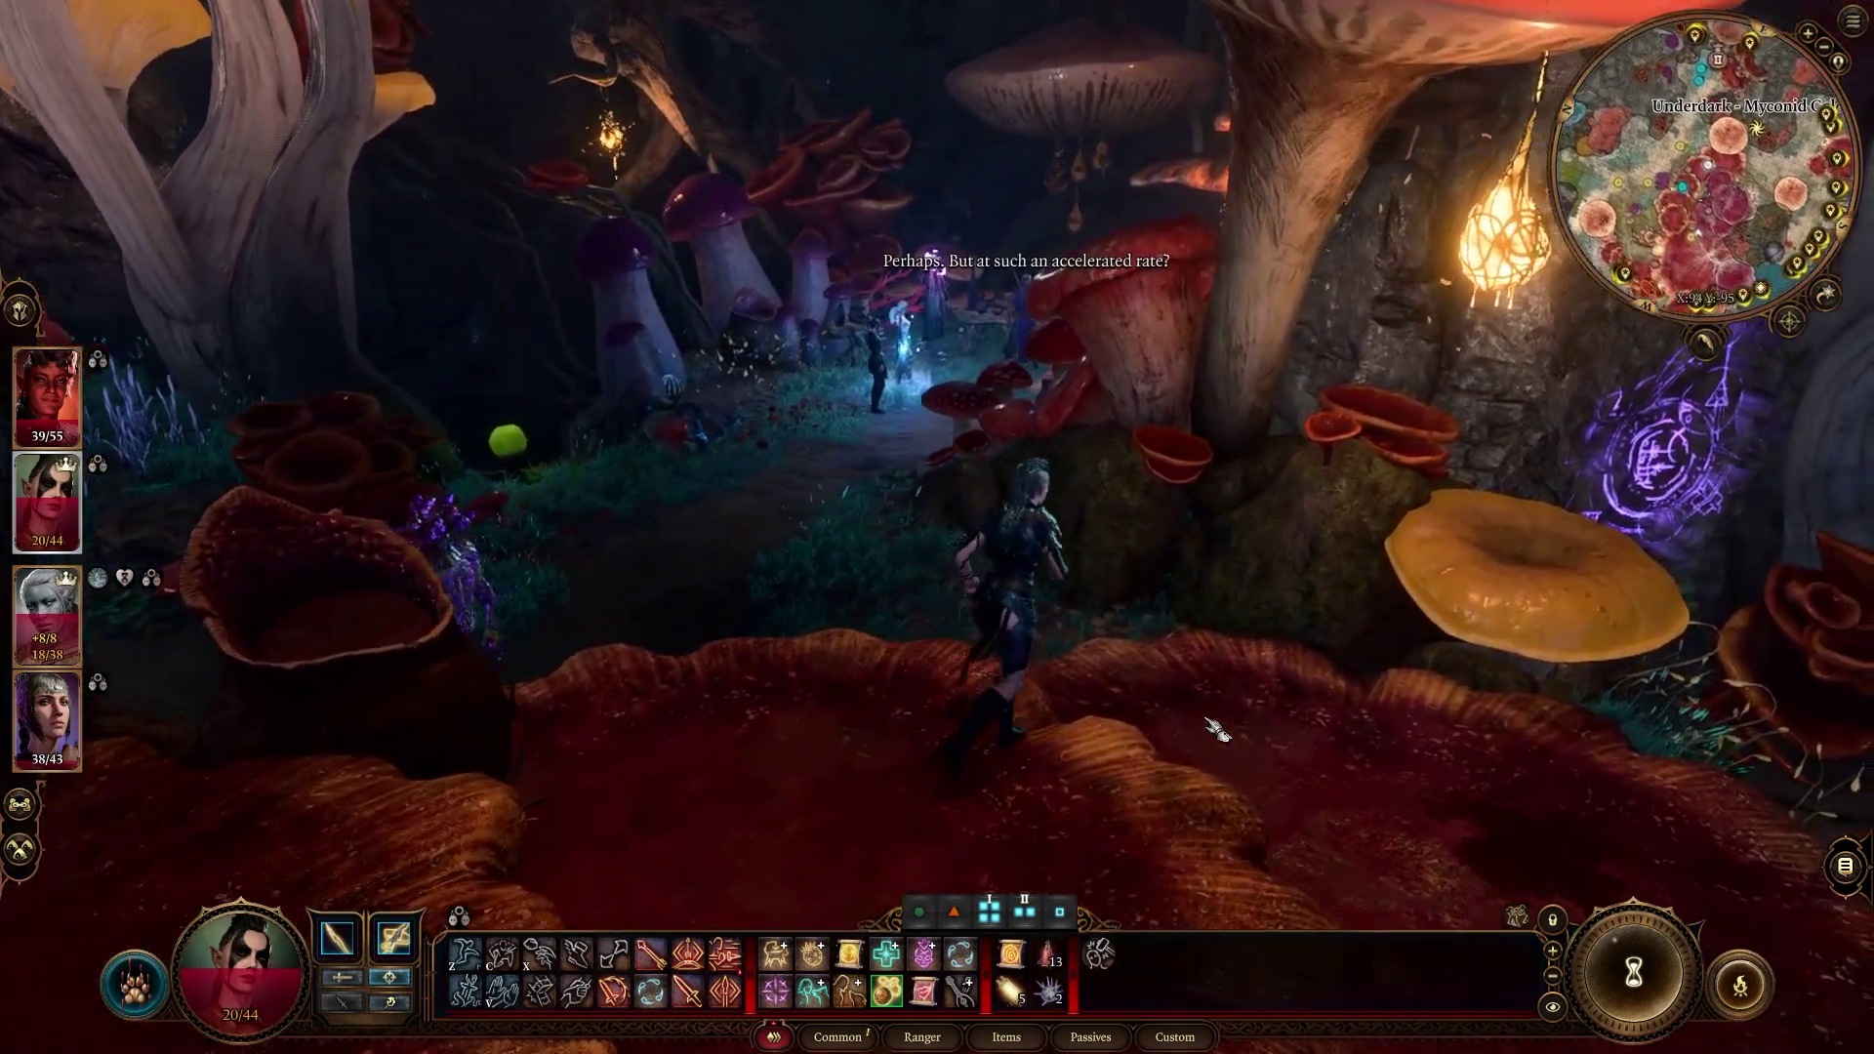
key("w")
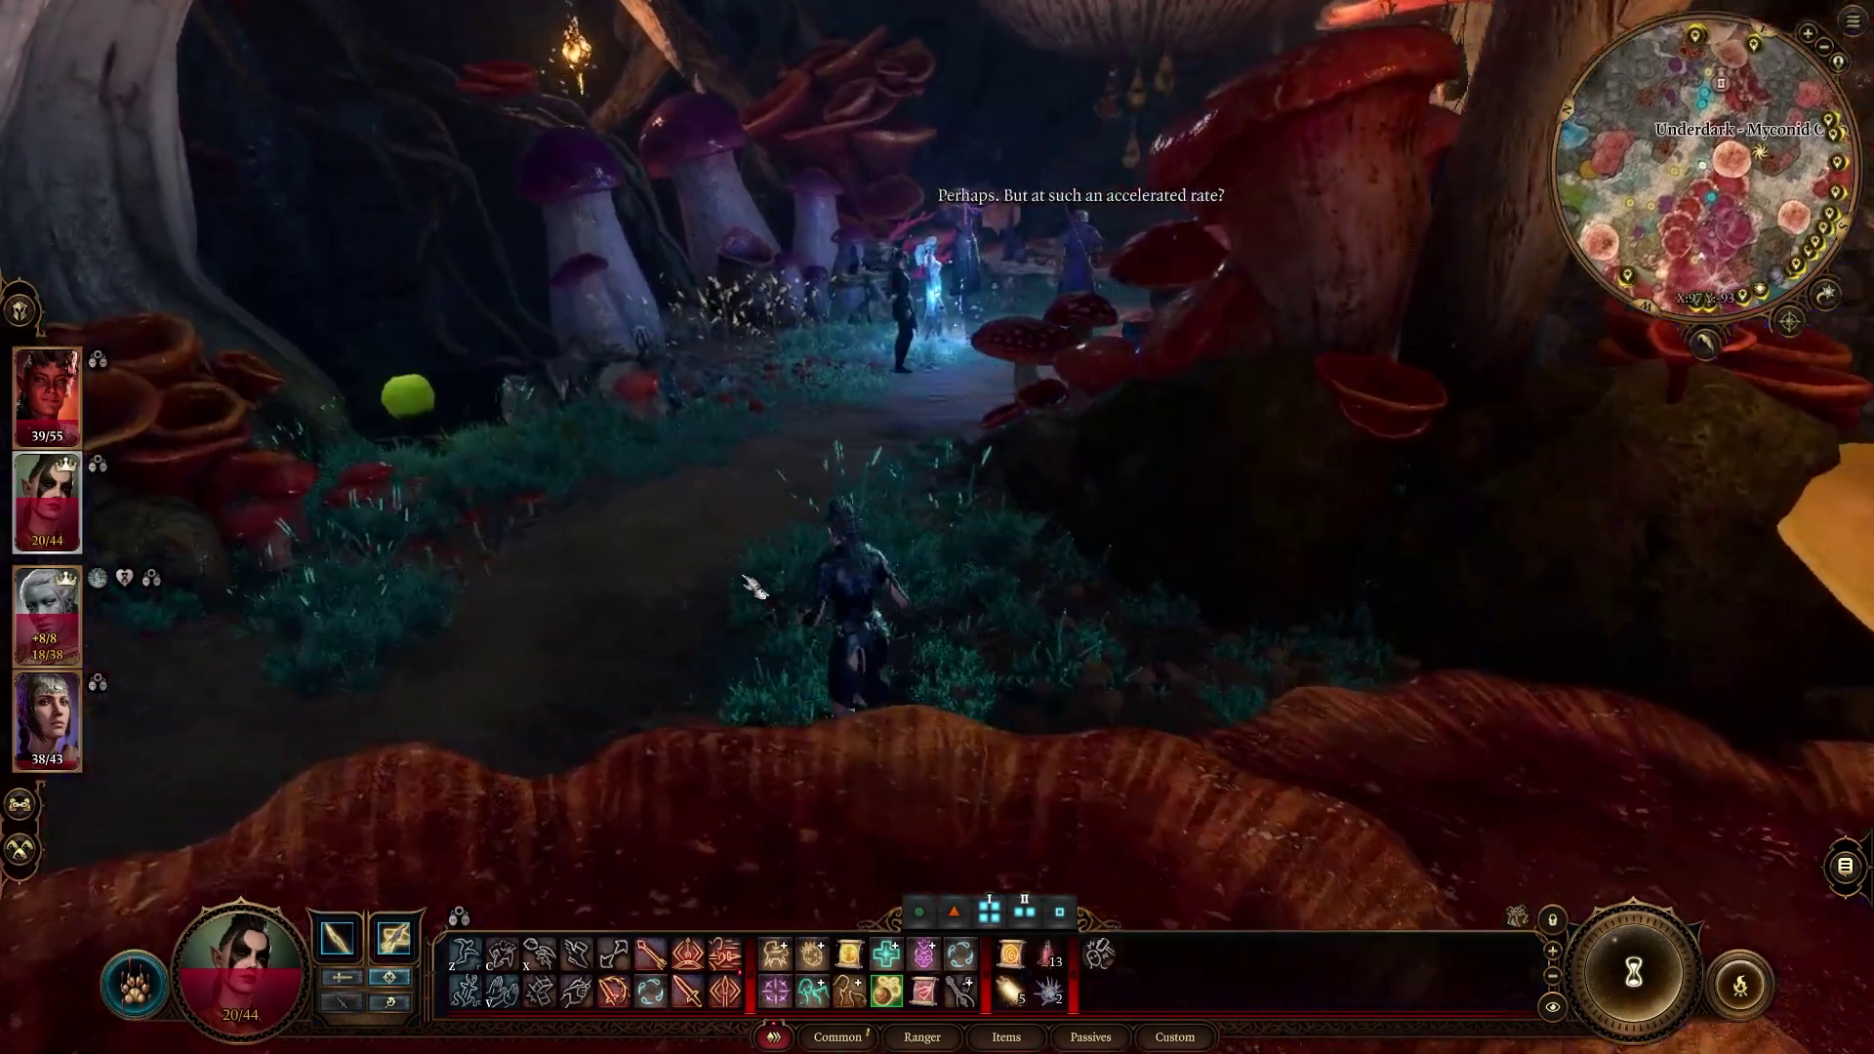
key("w")
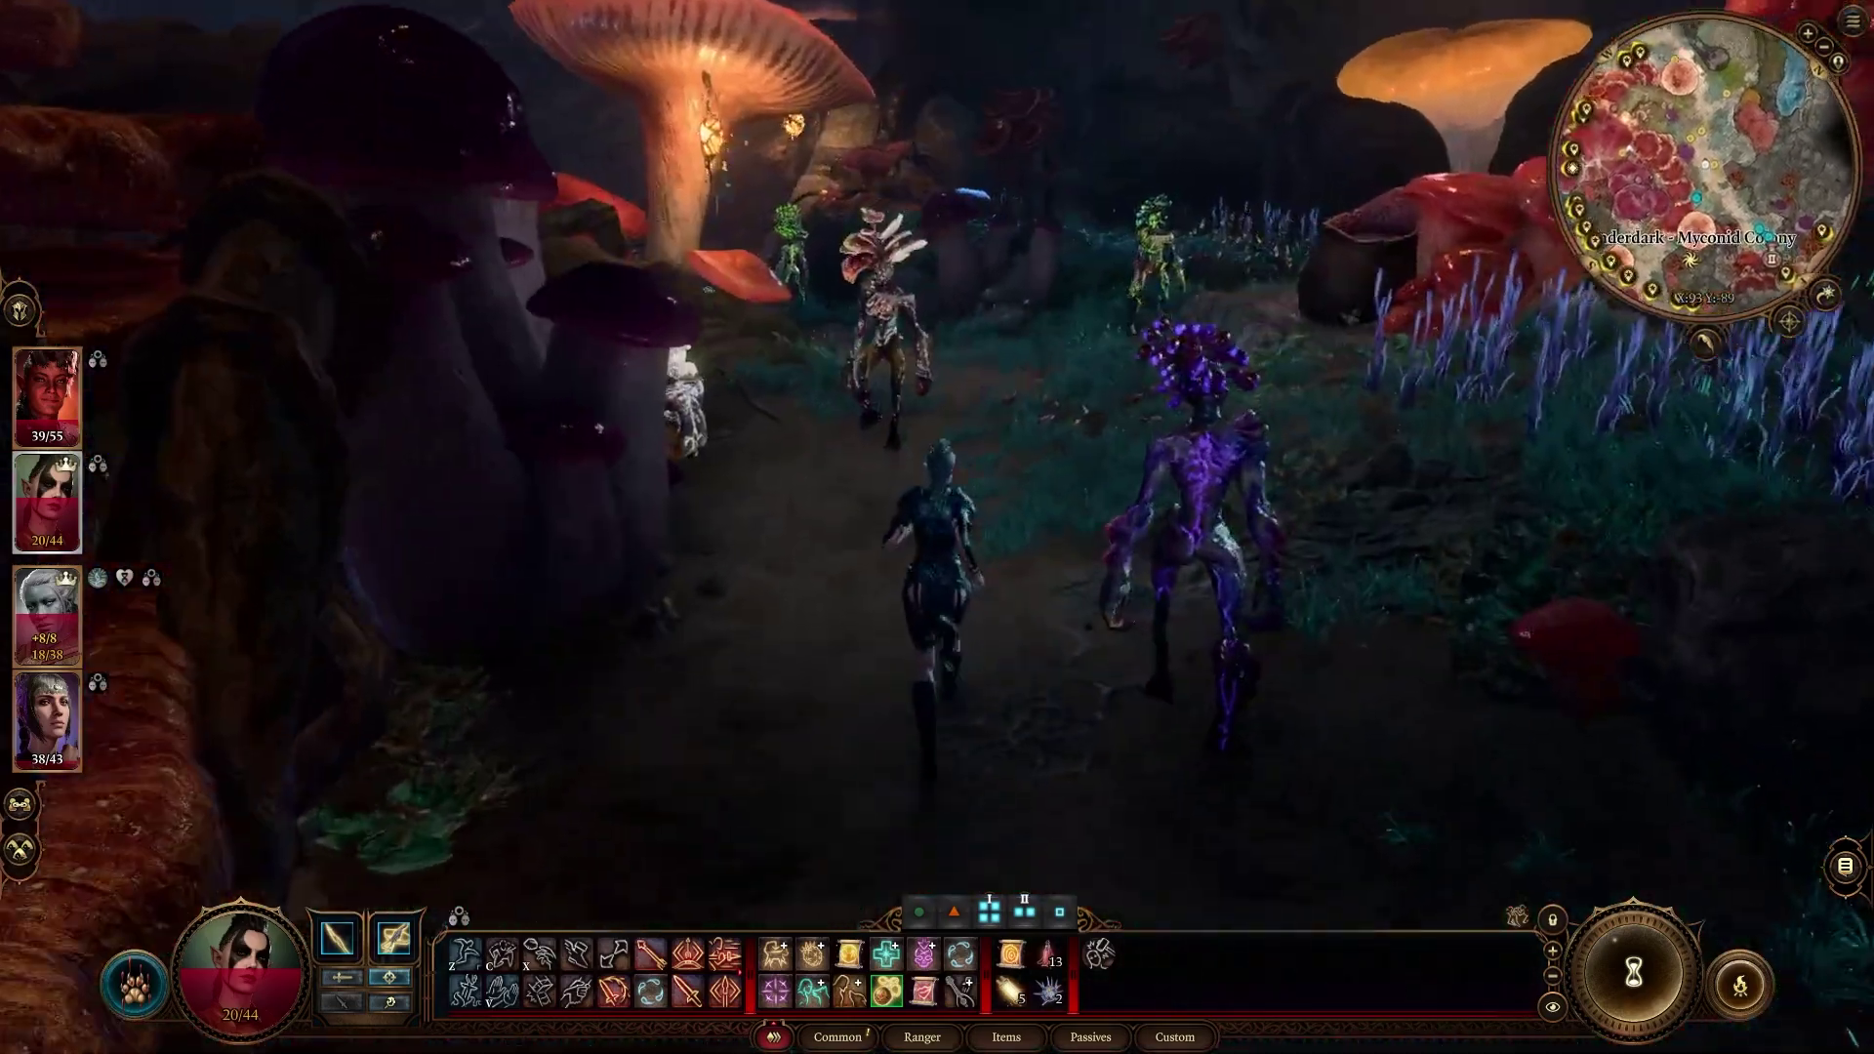
key("w")
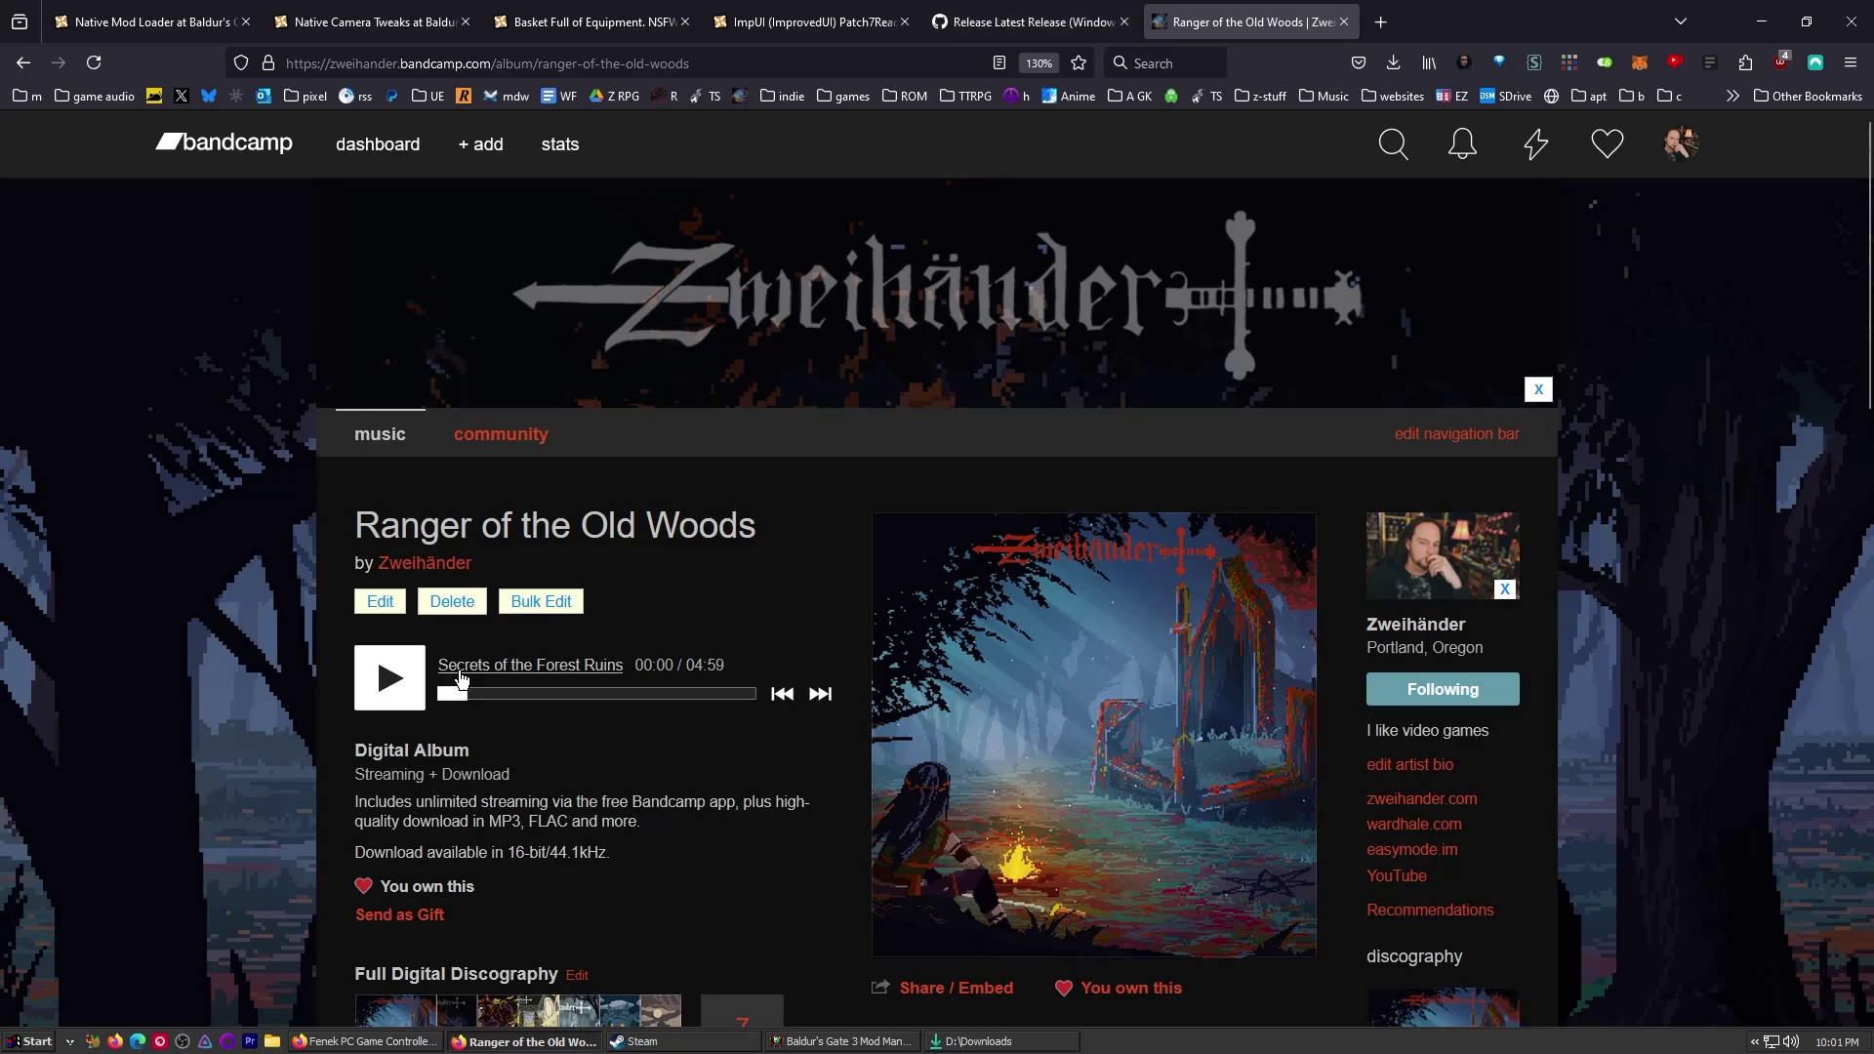
- Look through the Ranger of the Old Woods album page on Bandcamp in Firefox, including its track list and supporter comments
scroll(462, 678, "down", 3)
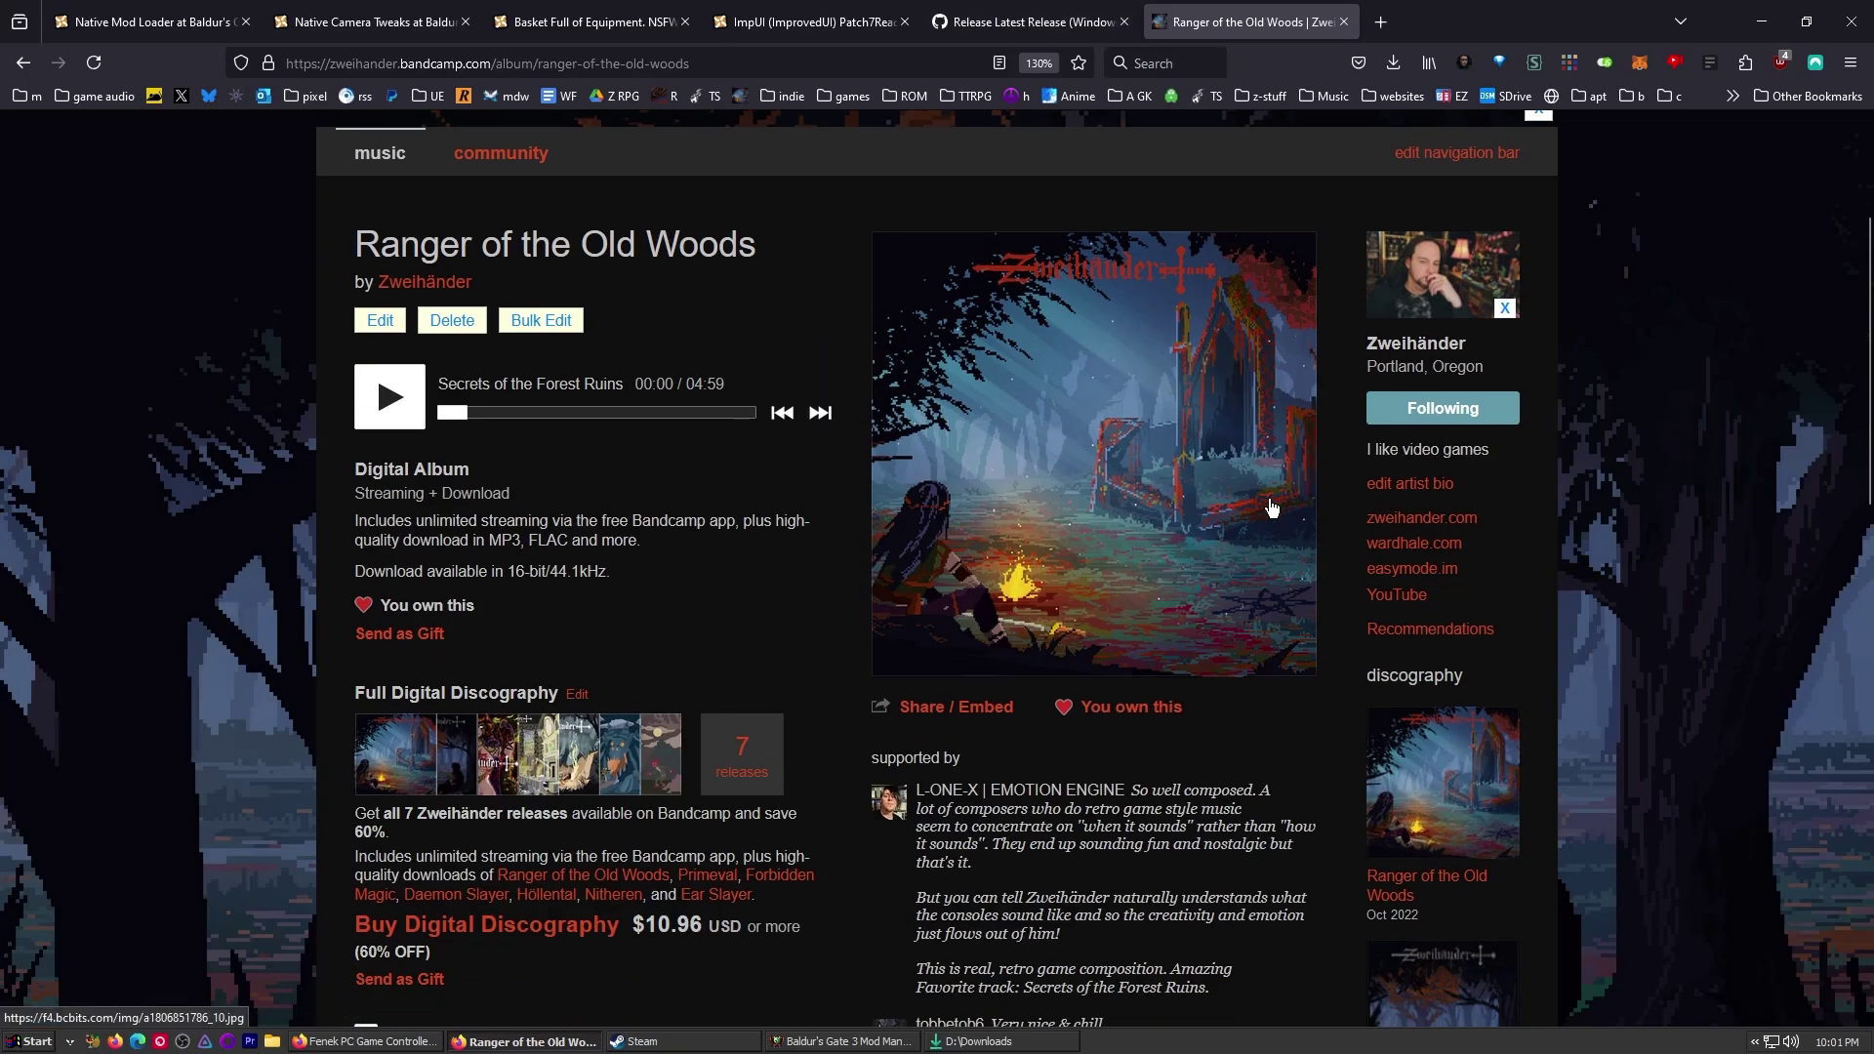
scroll(1272, 506, "down", 7)
scroll(1112, 801, "up", 1)
scroll(883, 858, "up", 5)
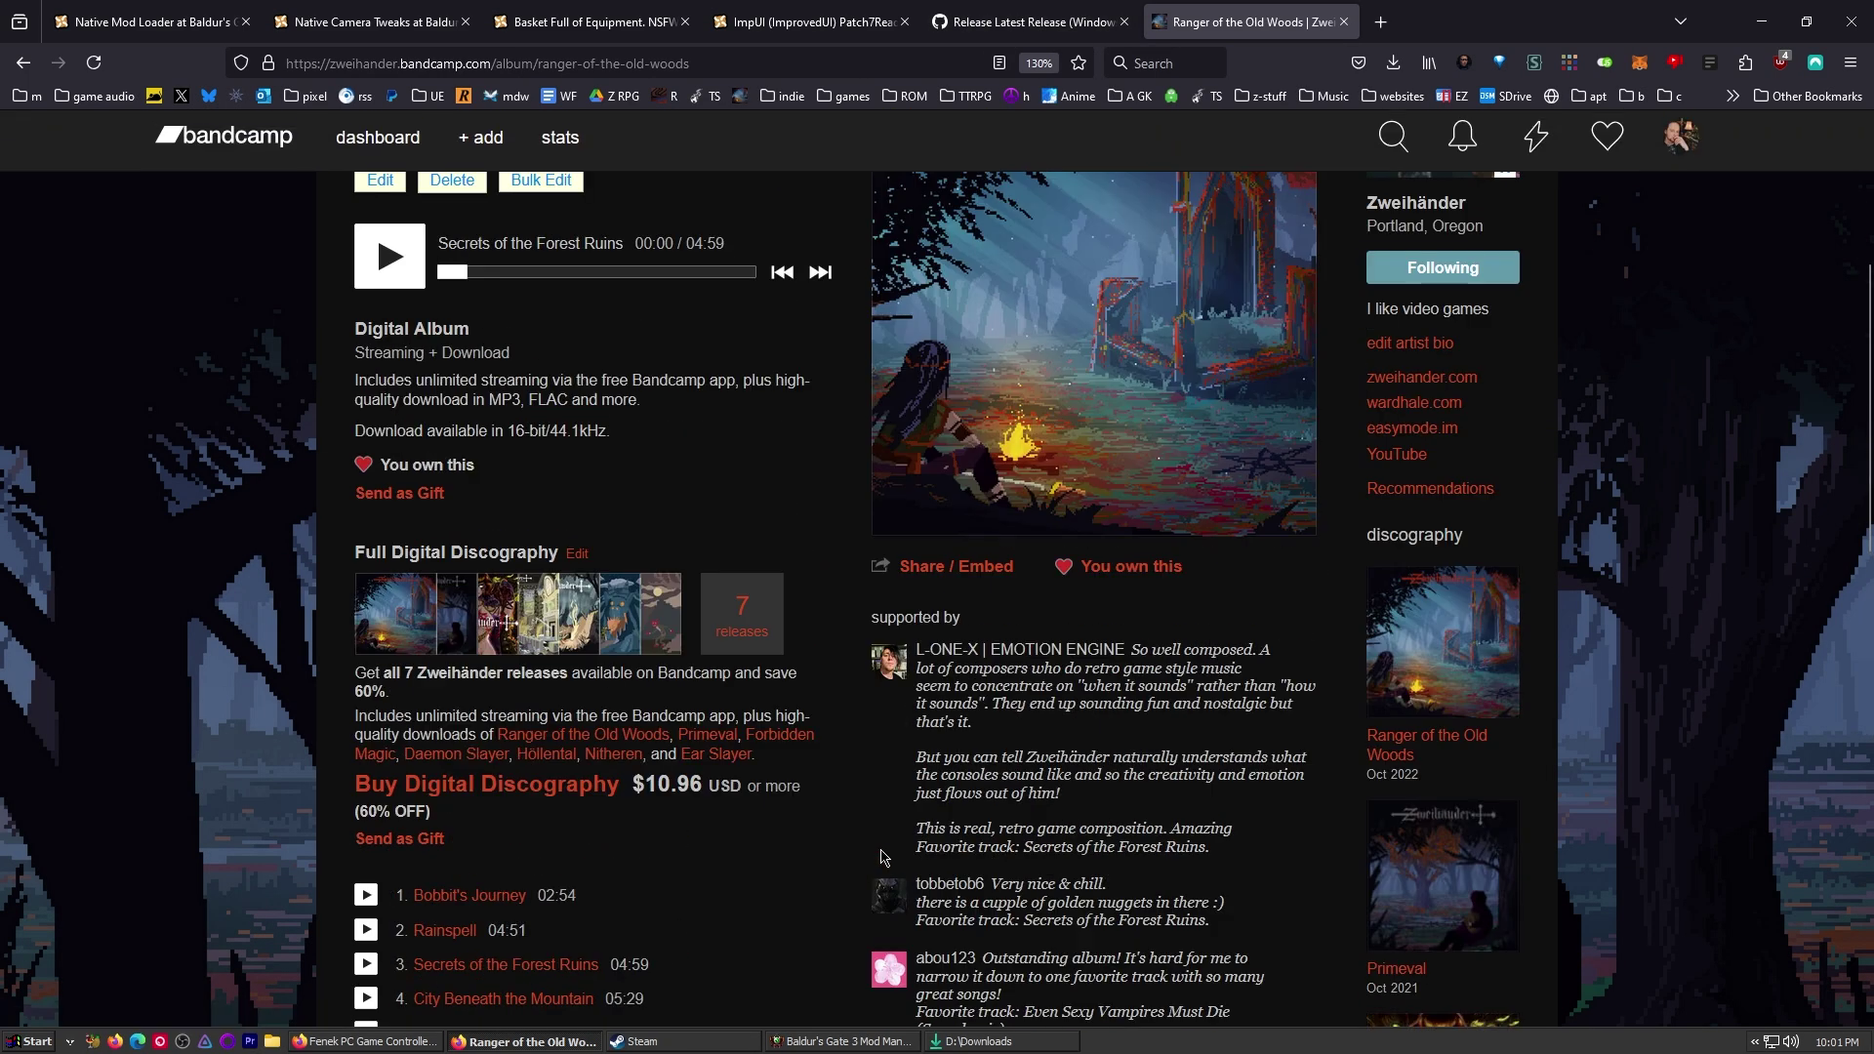
scroll(884, 858, "up", 5)
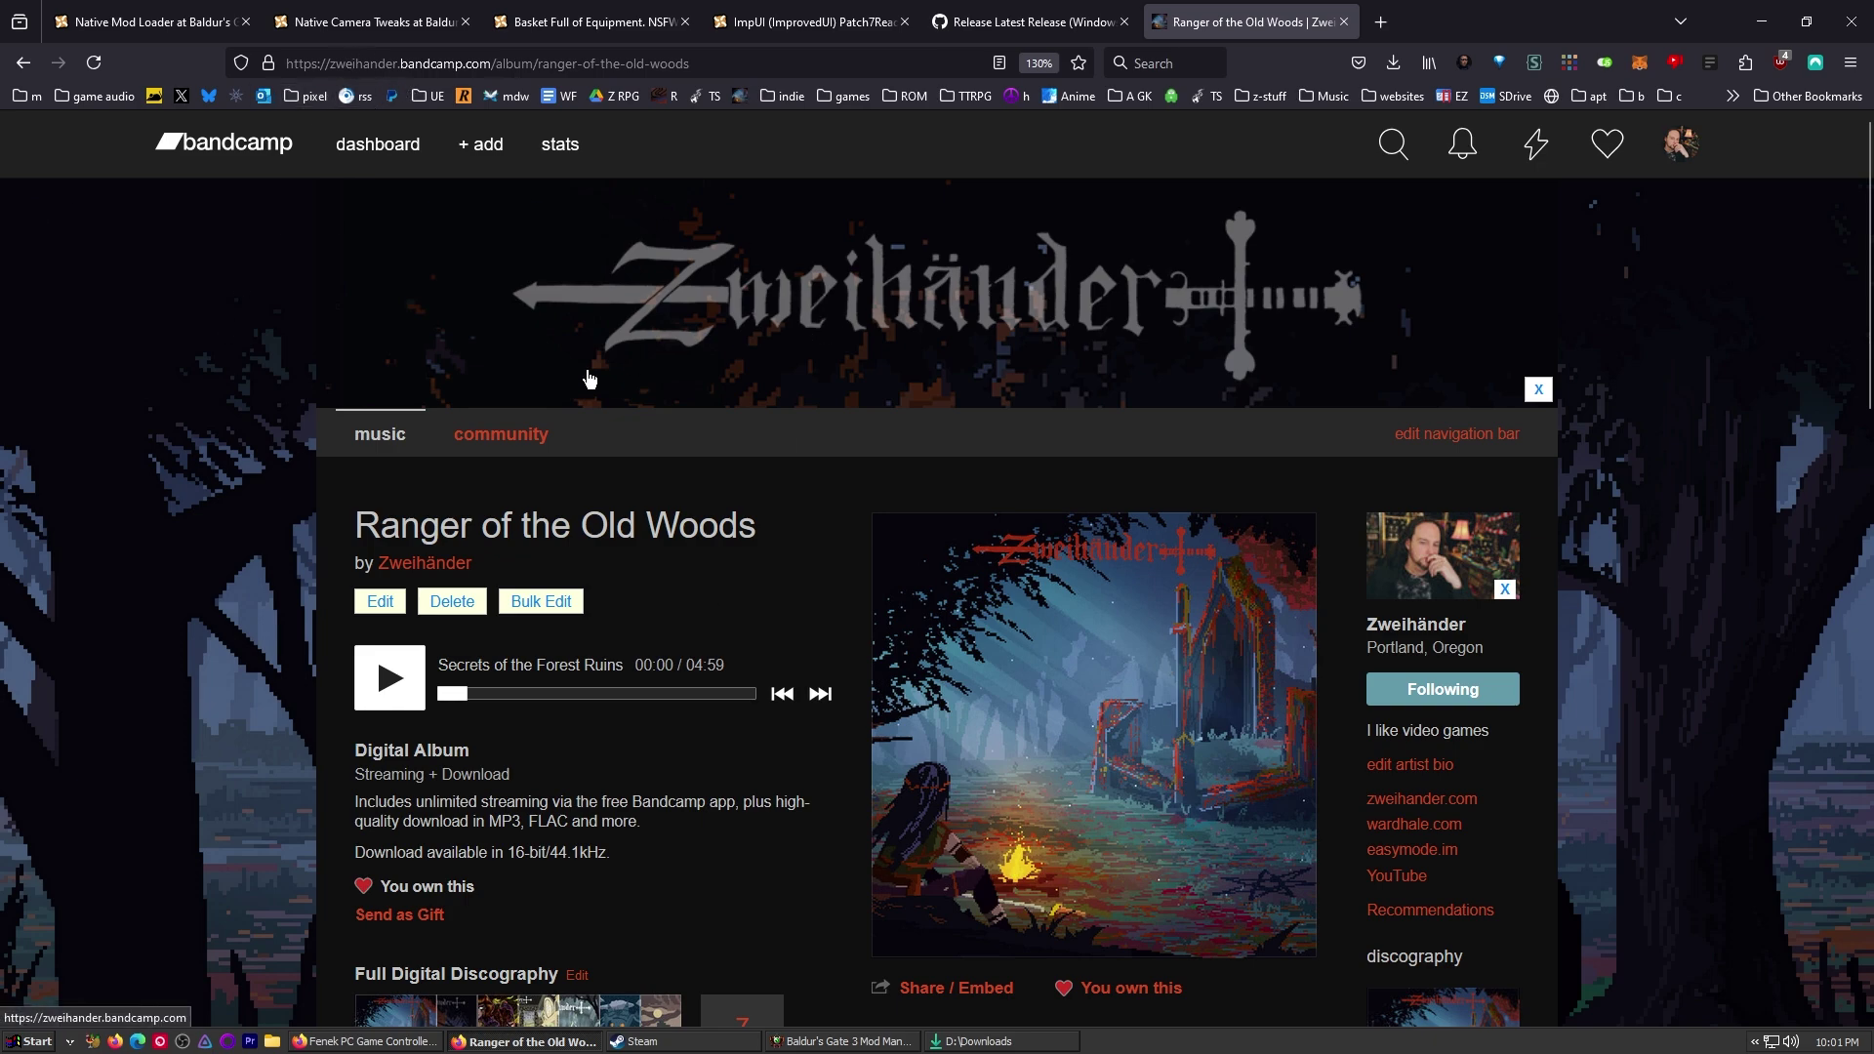
scroll(462, 732, "down", 4)
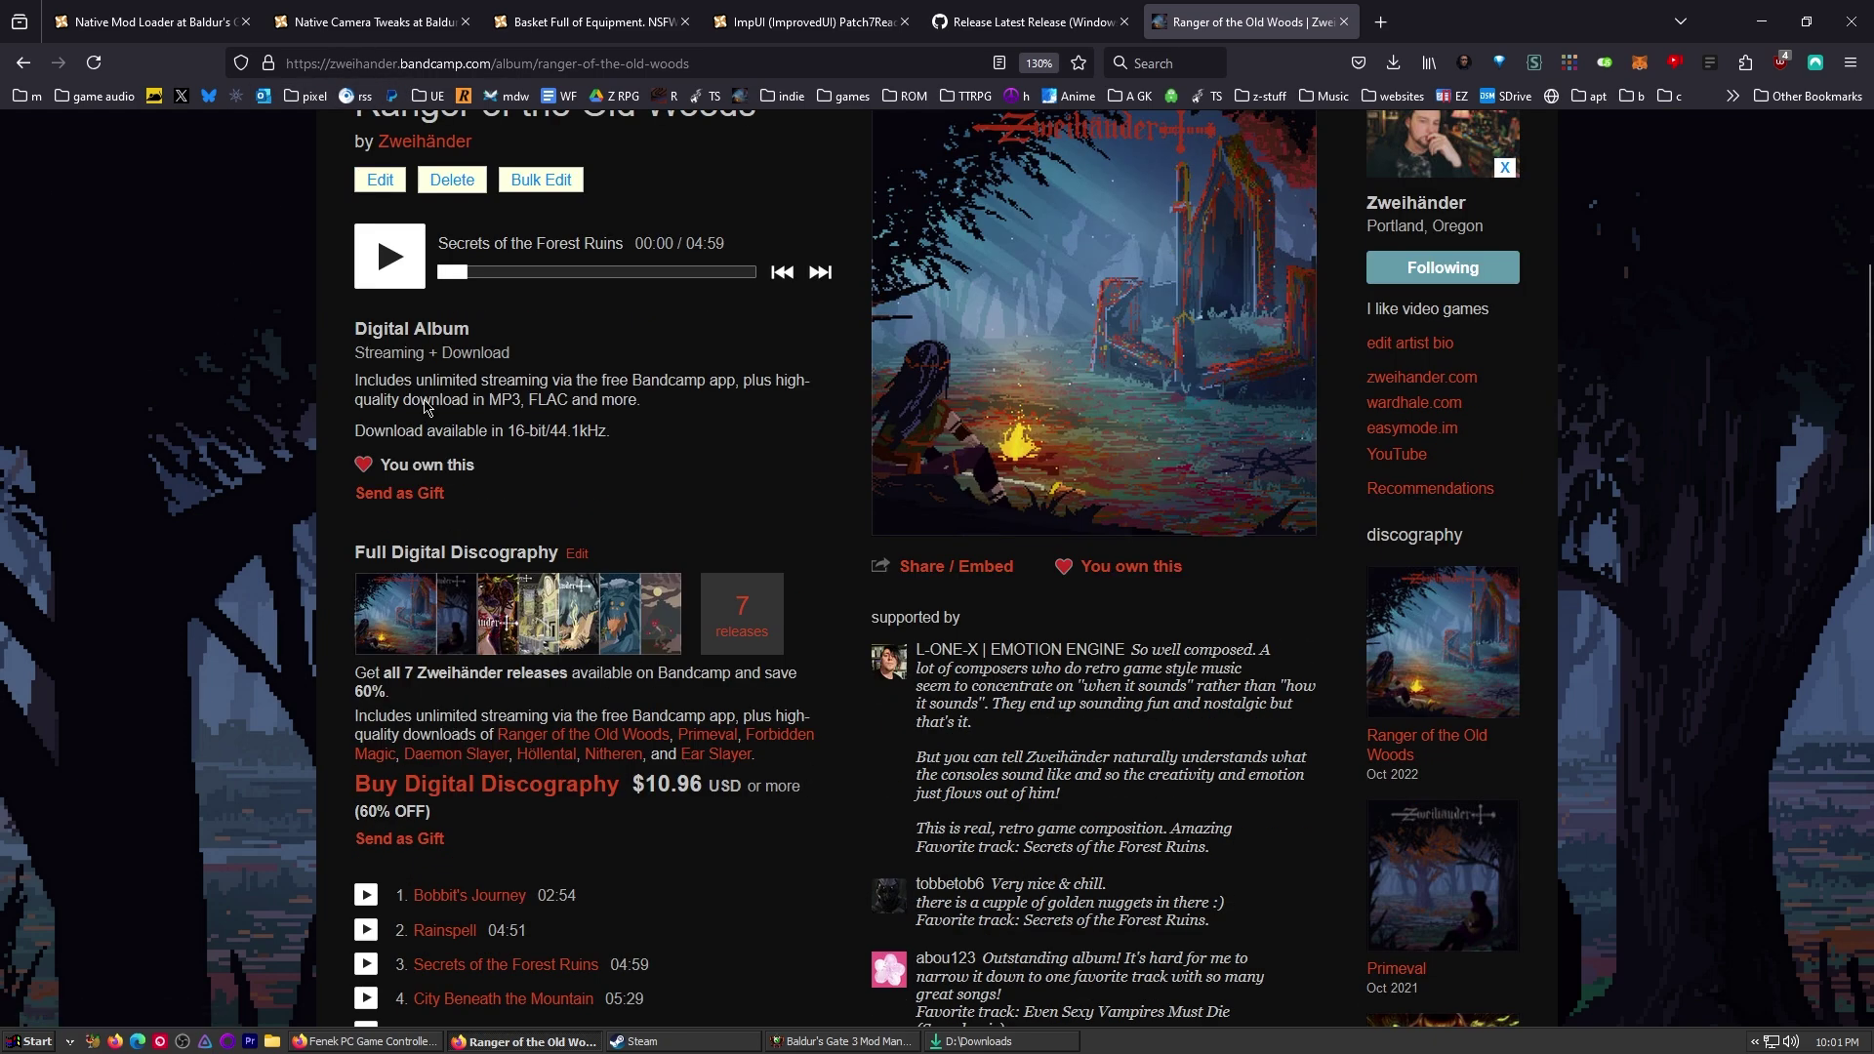
scroll(1158, 667, "down", 5)
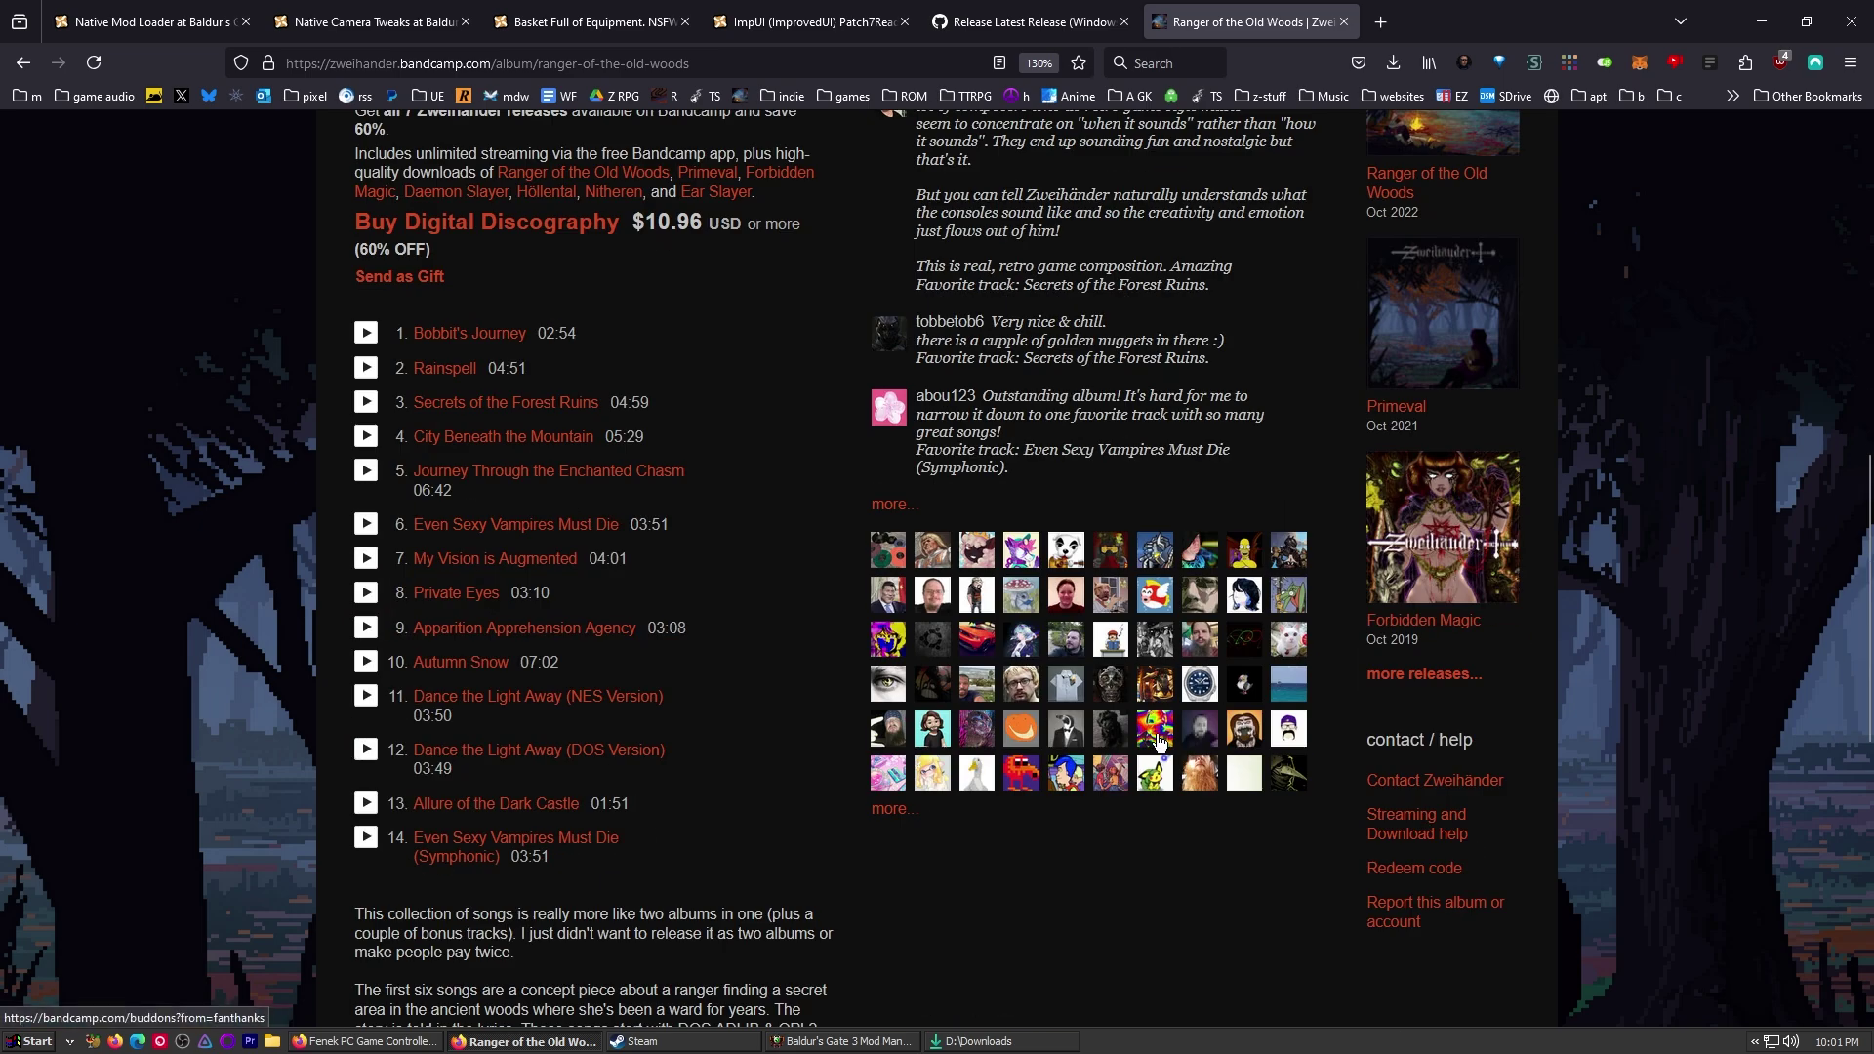
- Review the discography offer and track list on the Ranger of the Old Woods page, ending at the album header
scroll(976, 624, "up", 10)
scroll(828, 590, "down", 4)
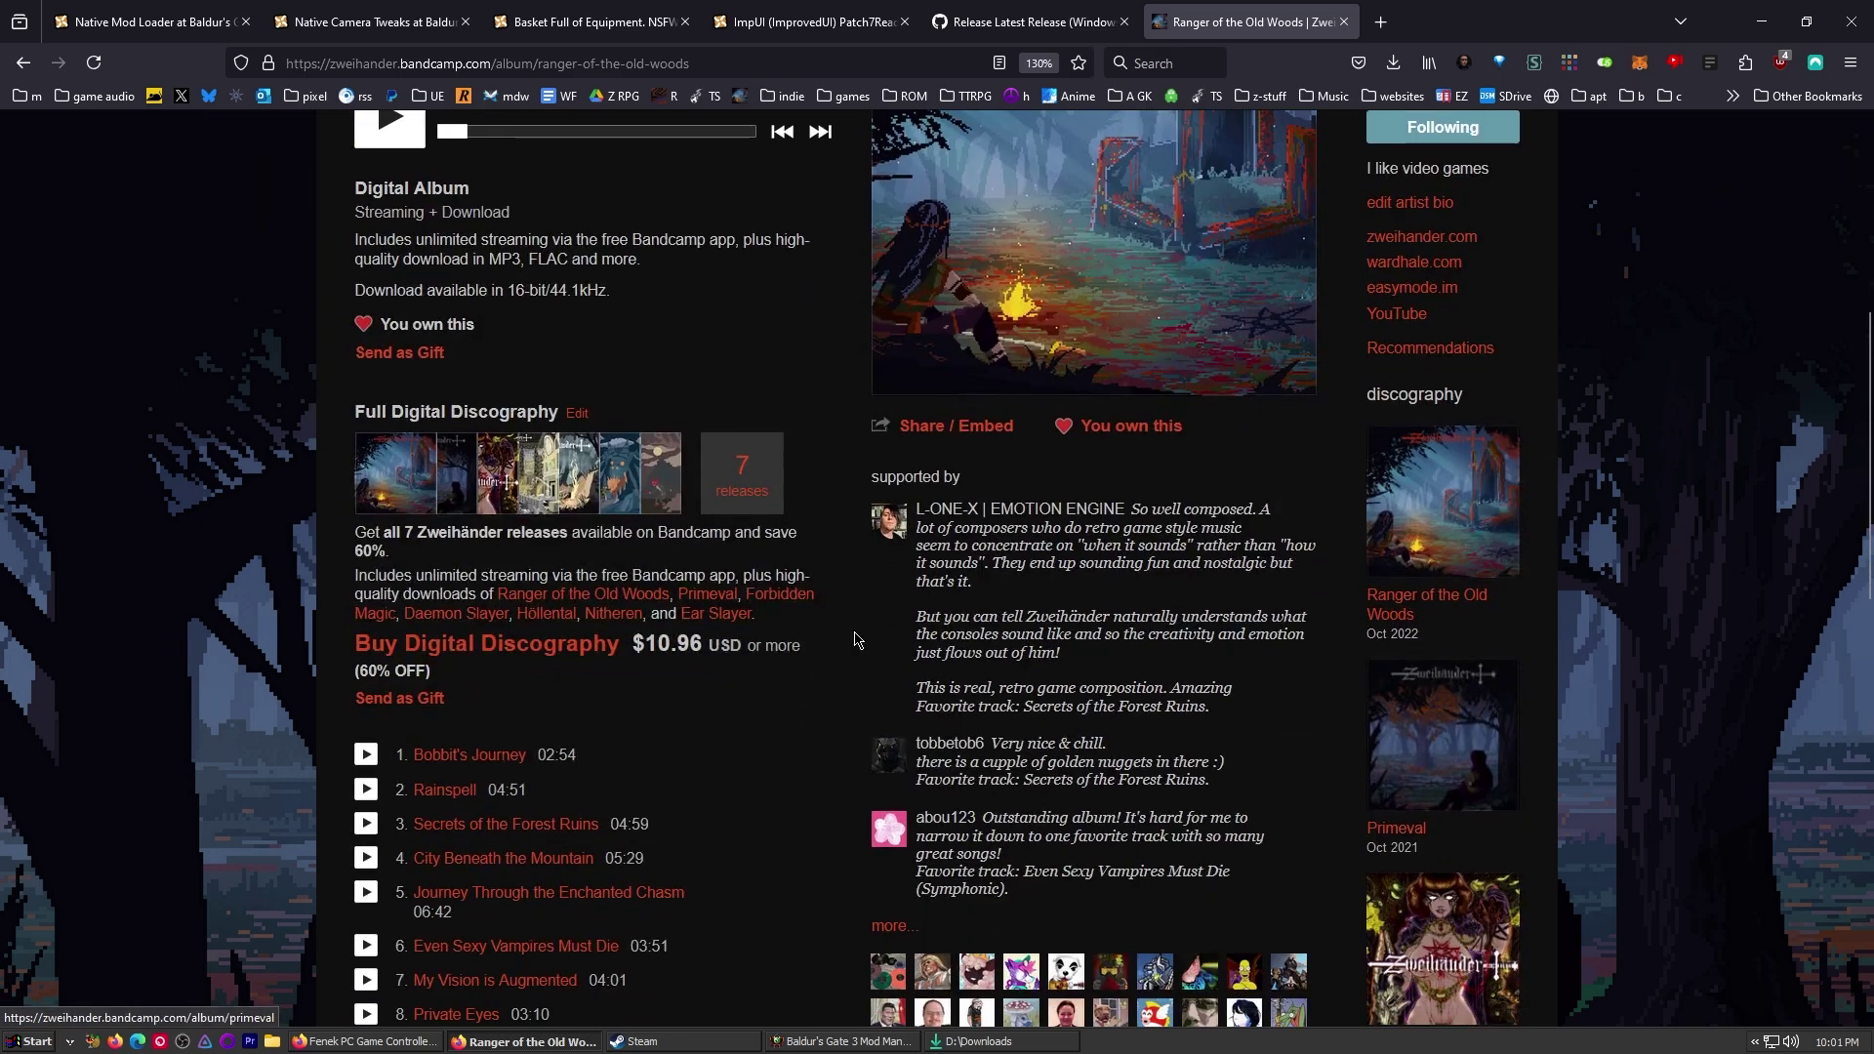
scroll(855, 640, "down", 3)
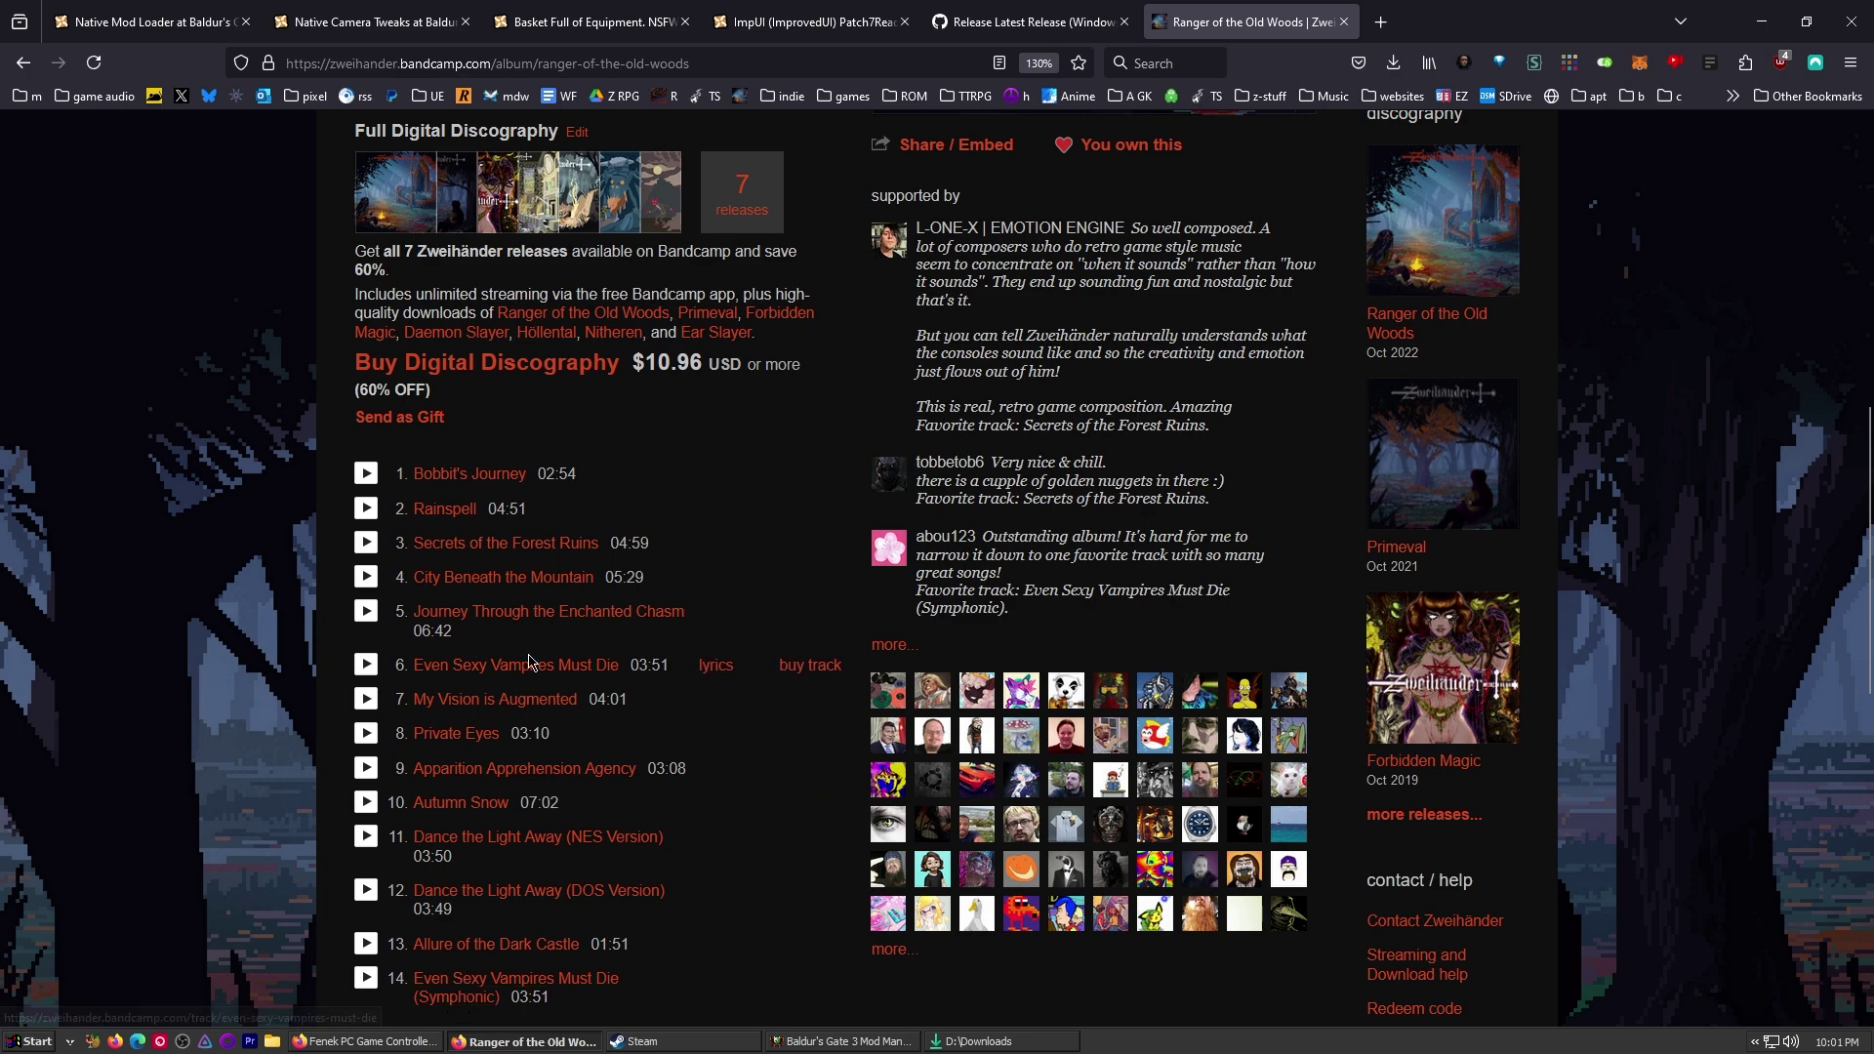
scroll(532, 662, "up", 5)
scroll(532, 663, "up", 3)
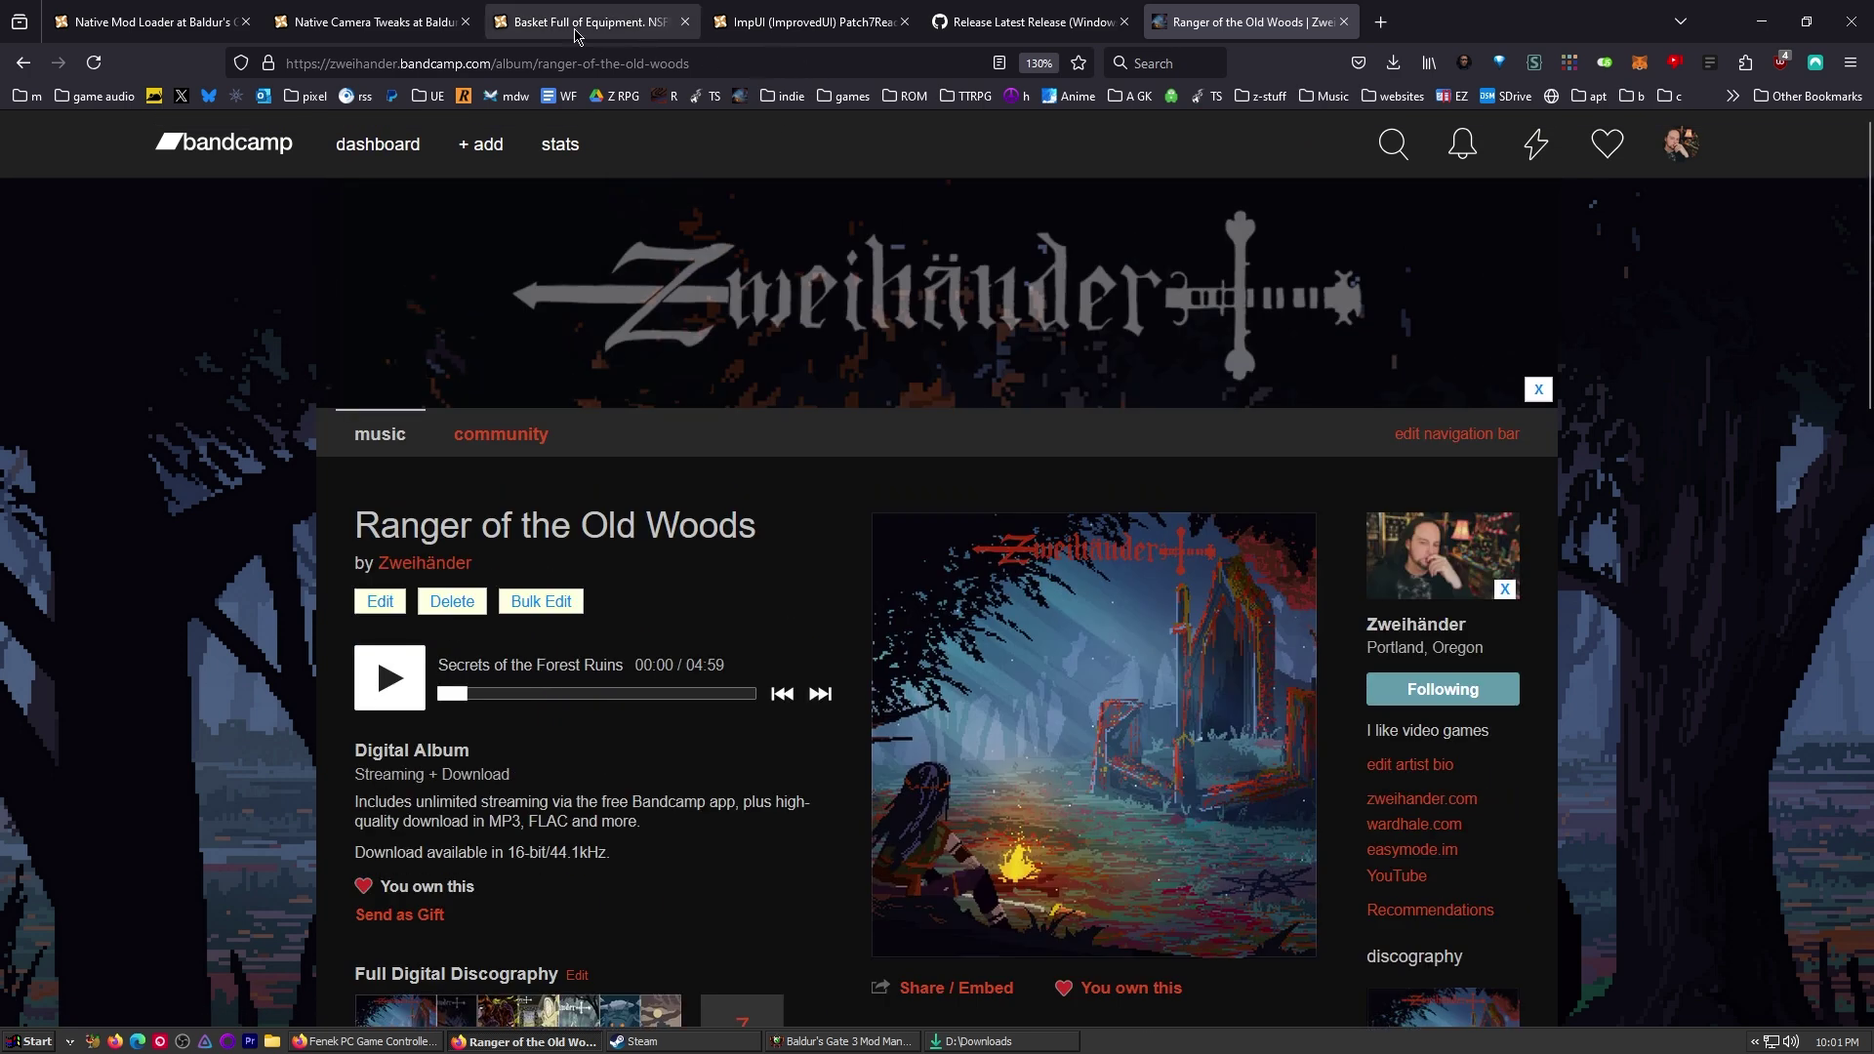
- Switch to the Epic Pants store, view the Fenek Standard Issue Mouse in Matte Black, and return to the Fenek product listing
key("alt+Tab")
scroll(1018, 575, "down", 10)
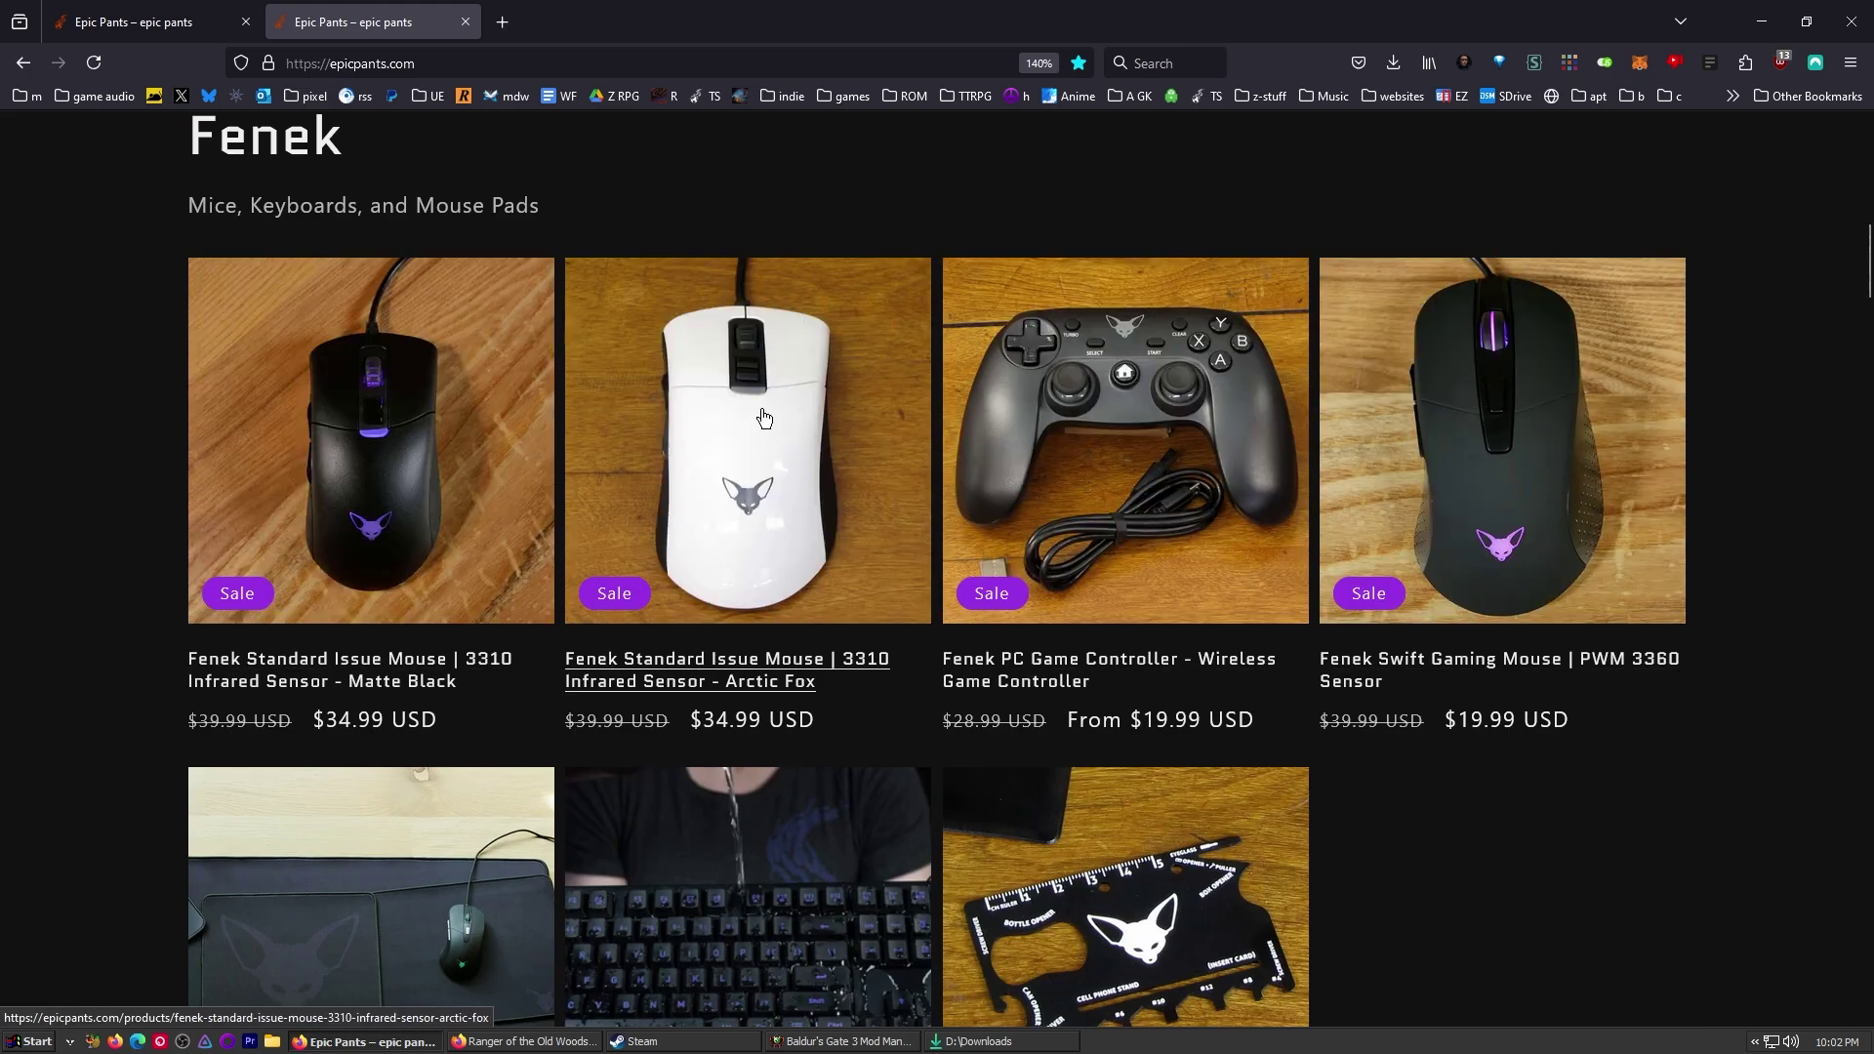
left_click(427, 511)
scroll(1184, 613, "down", 3)
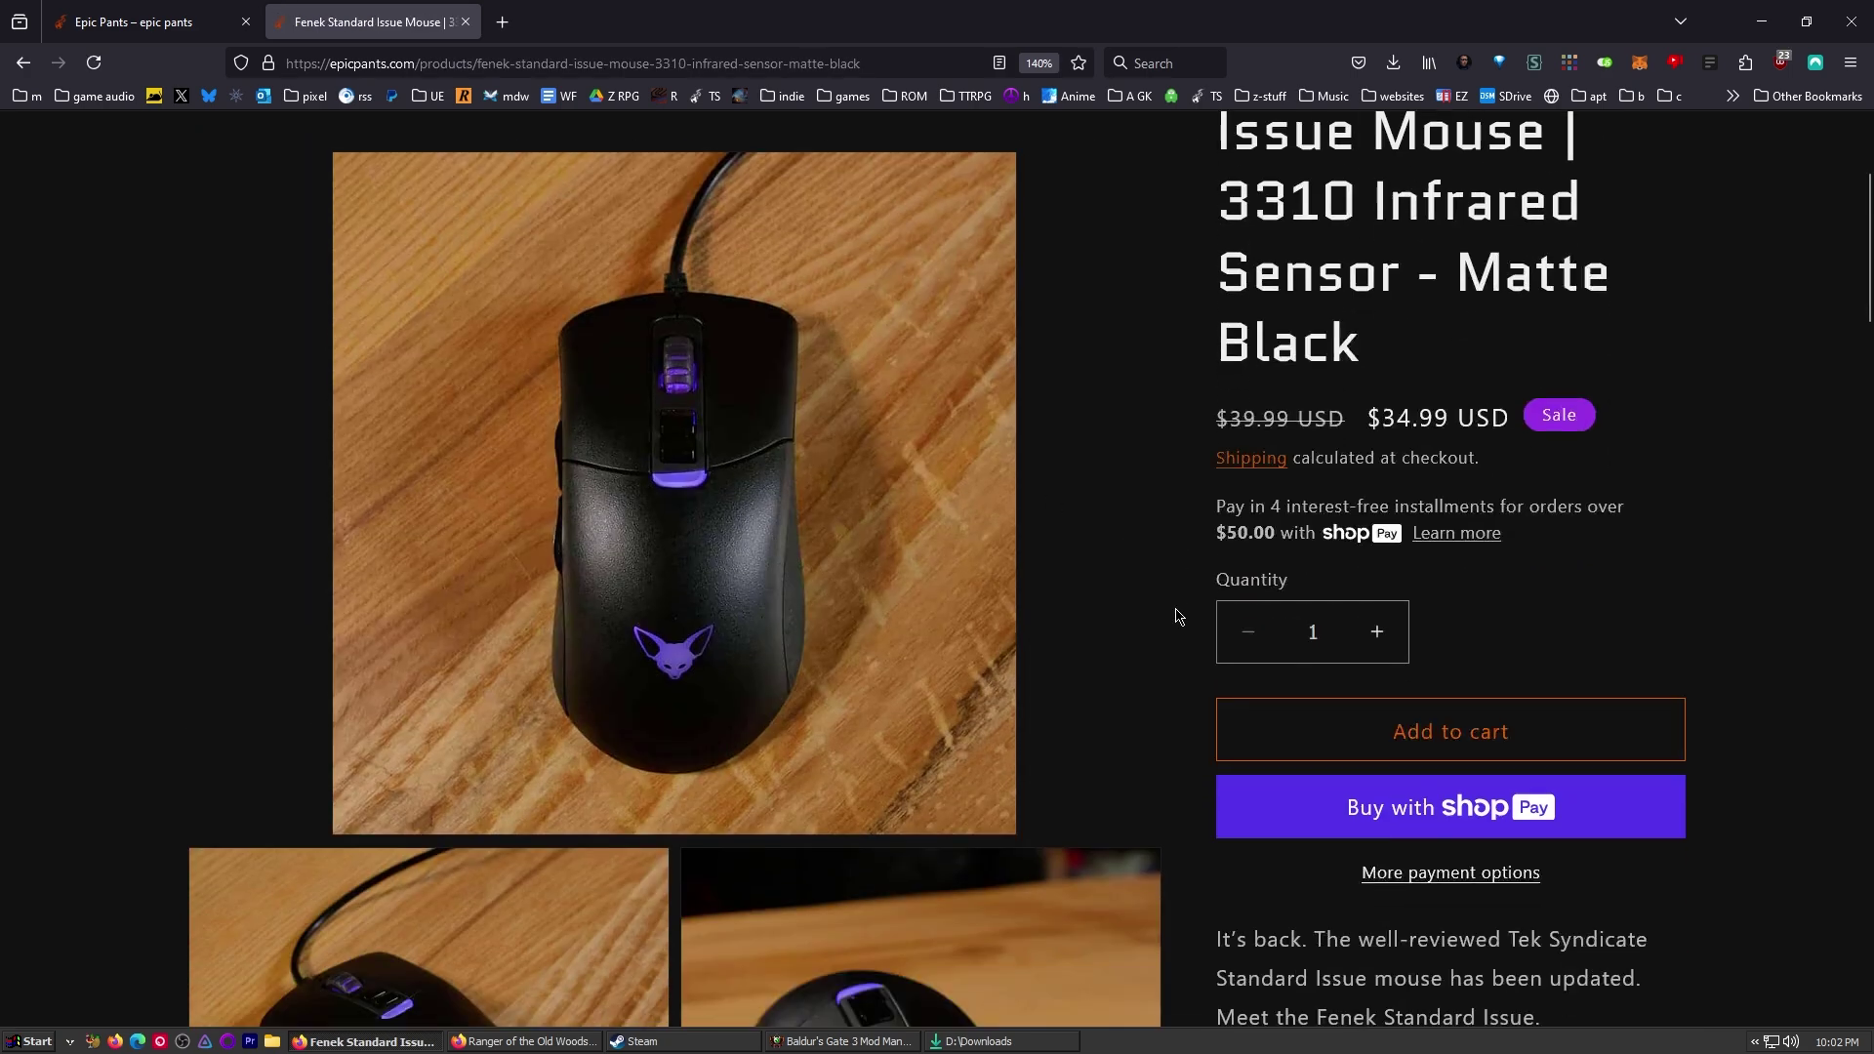
left_click(24, 65)
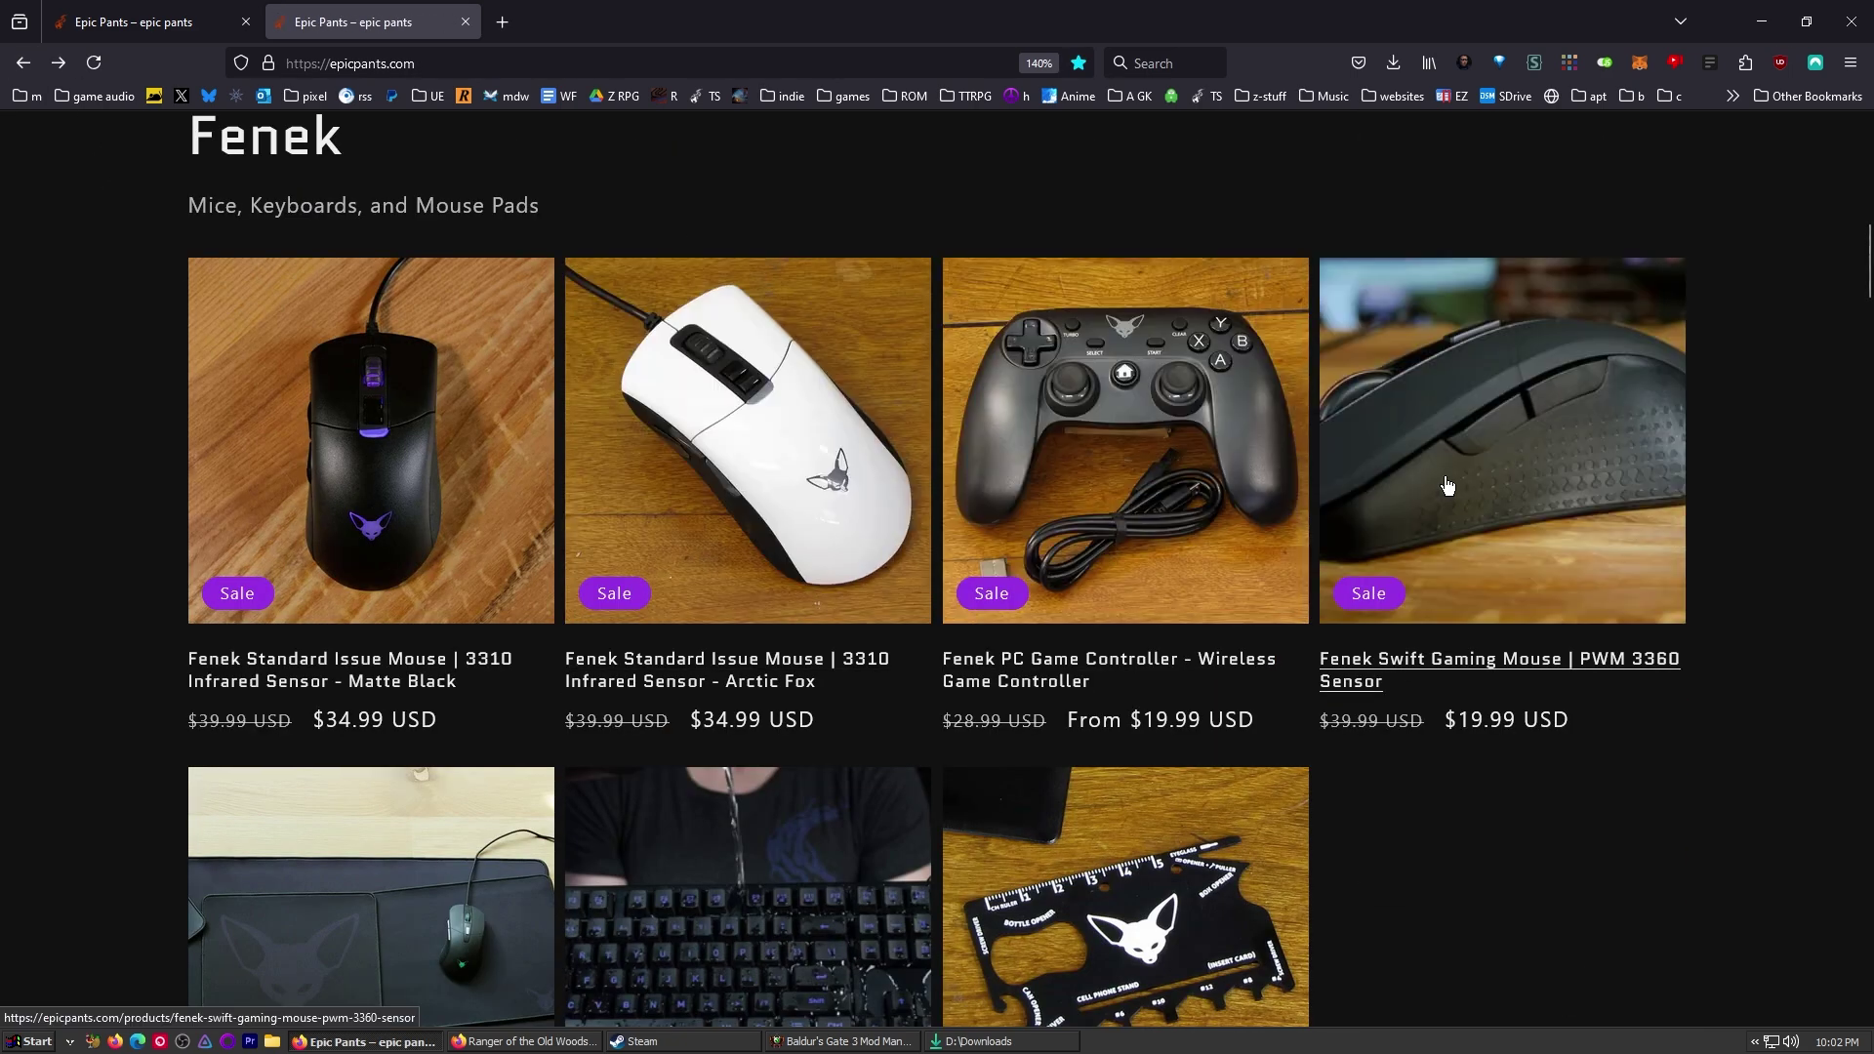
- Open the Fenek Swift Gaming Mouse | PWM 3360 Sensor product page and look through its photos and description
left_click(1432, 476)
scroll(810, 625, "down", 3)
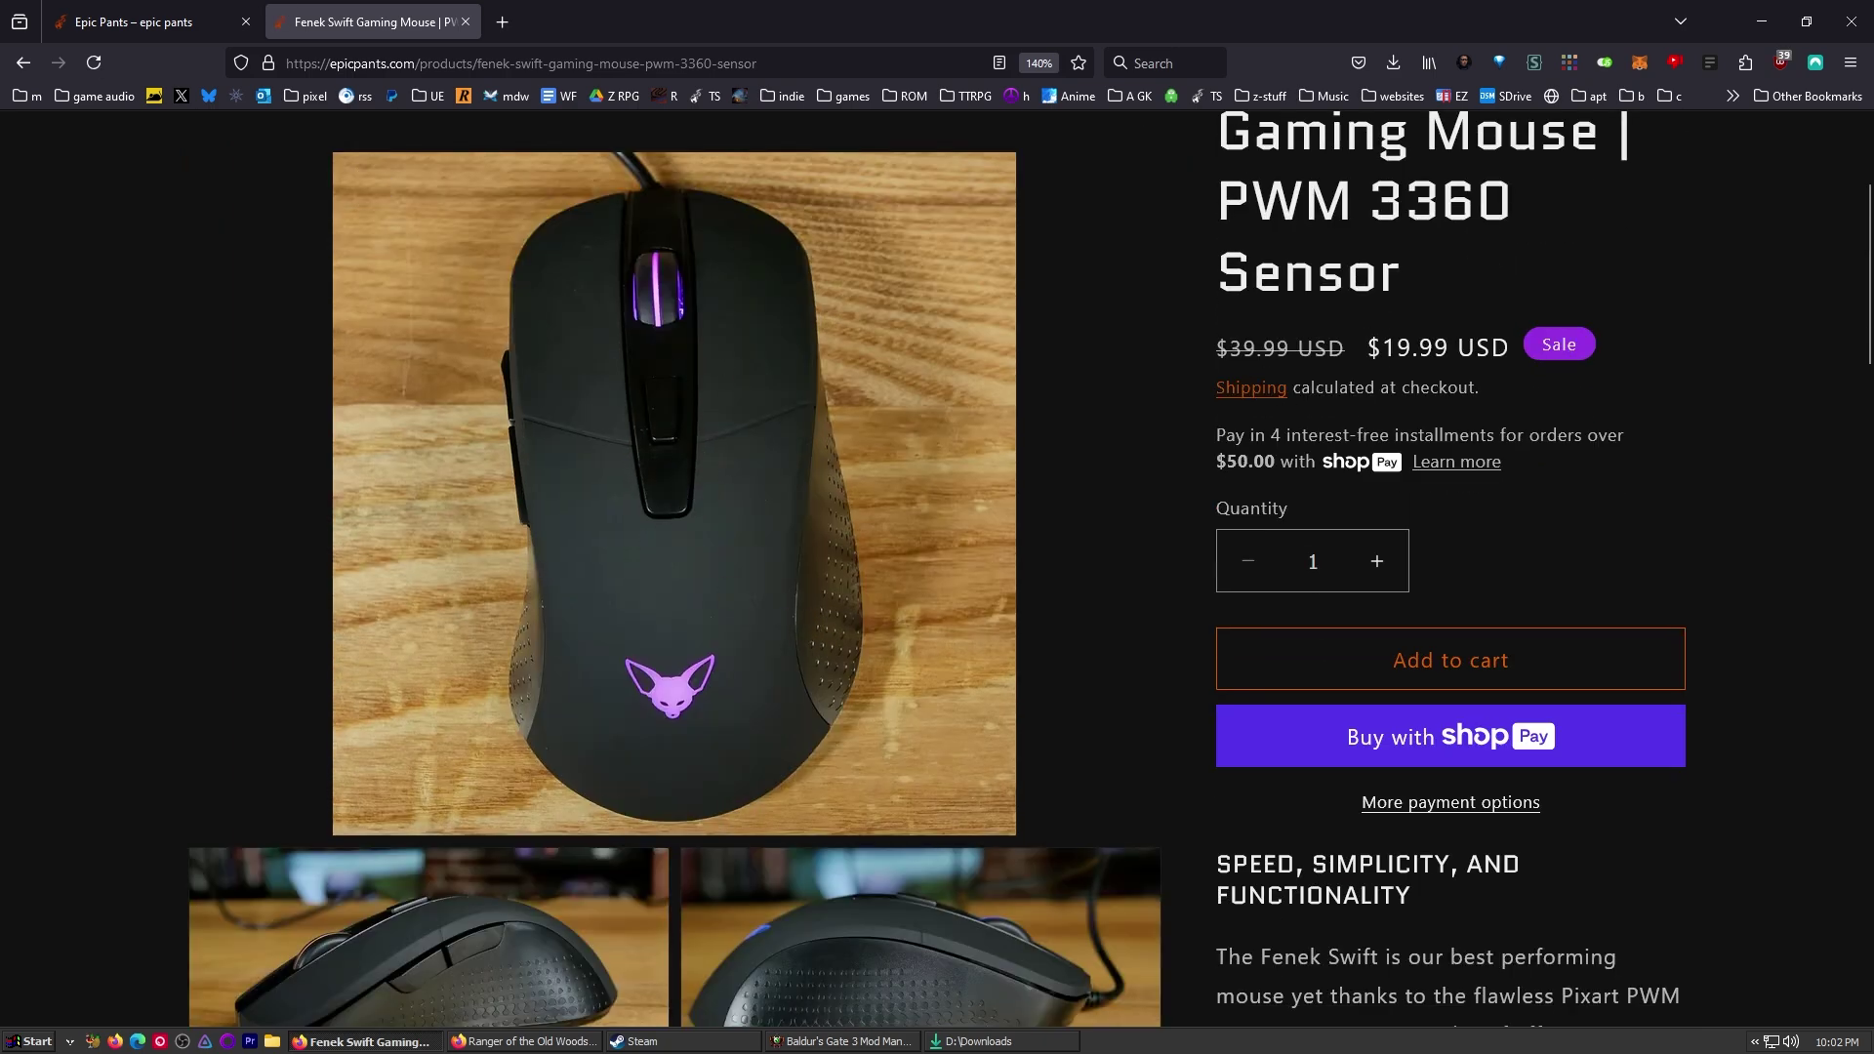
scroll(758, 699, "up", 3)
scroll(777, 700, "down", 7)
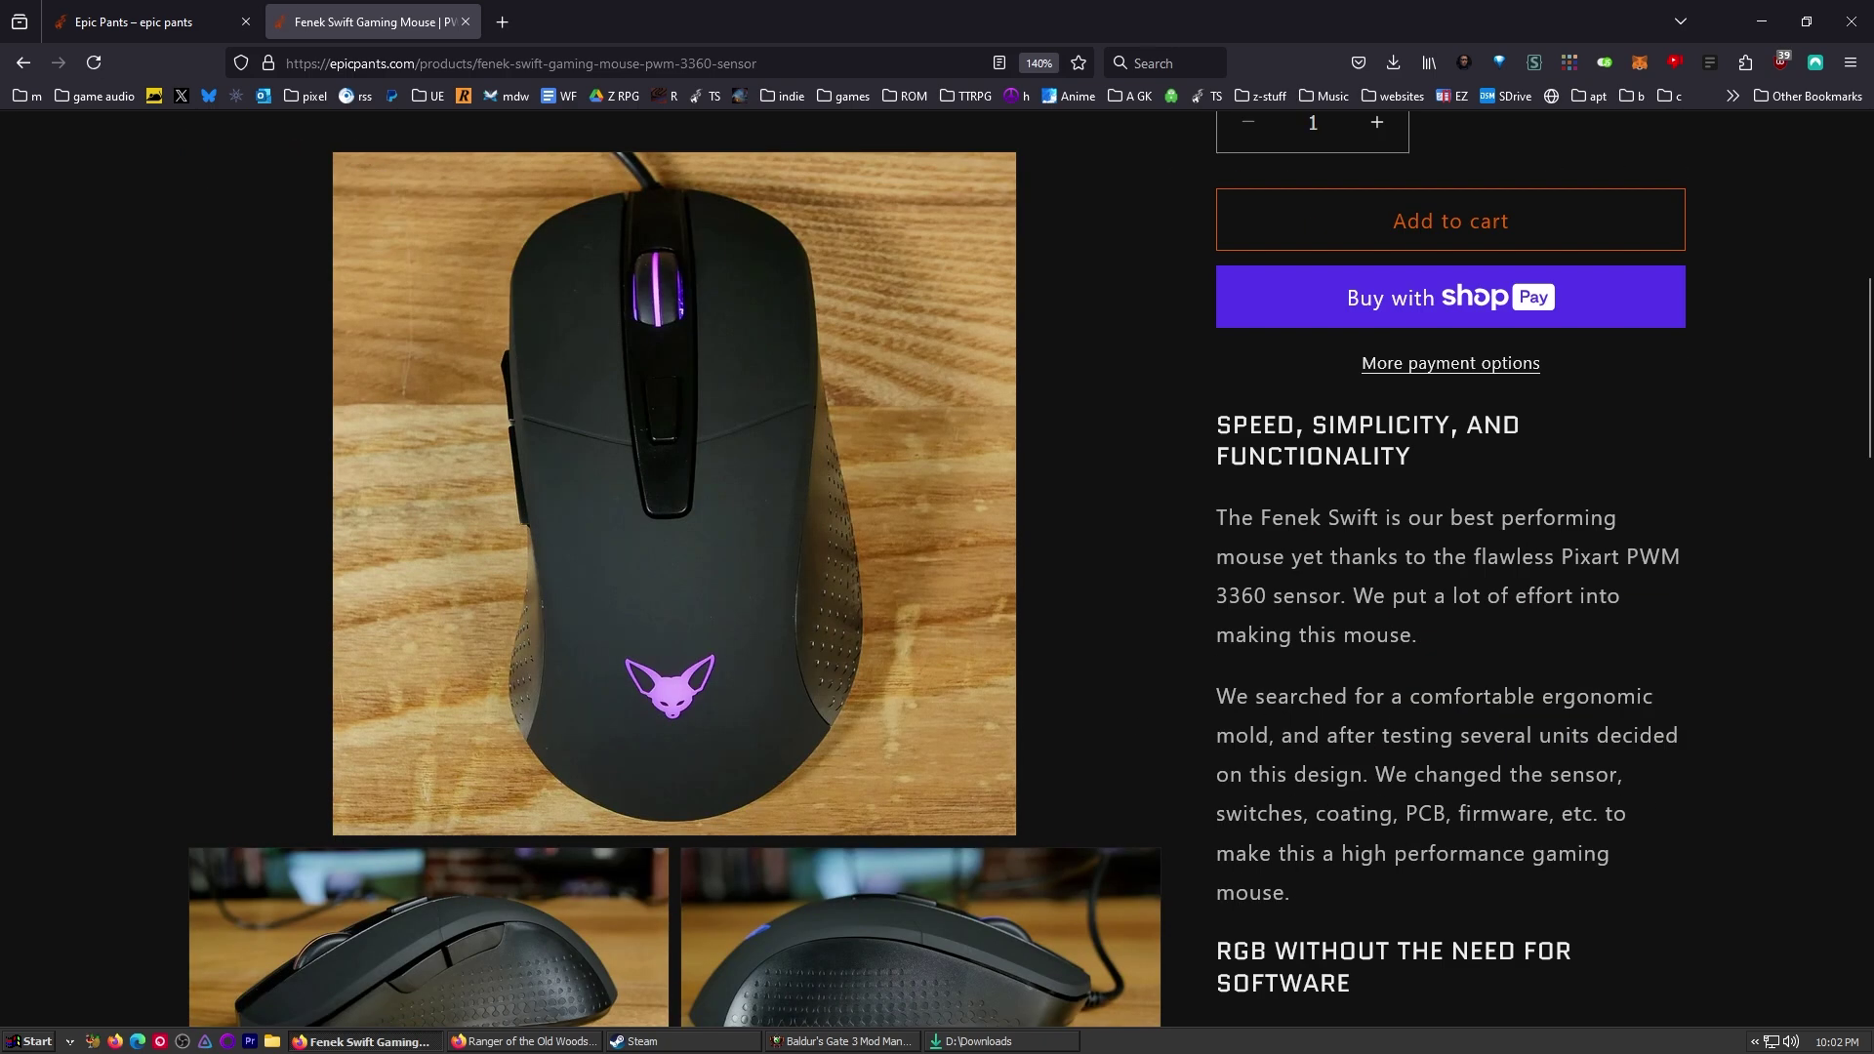